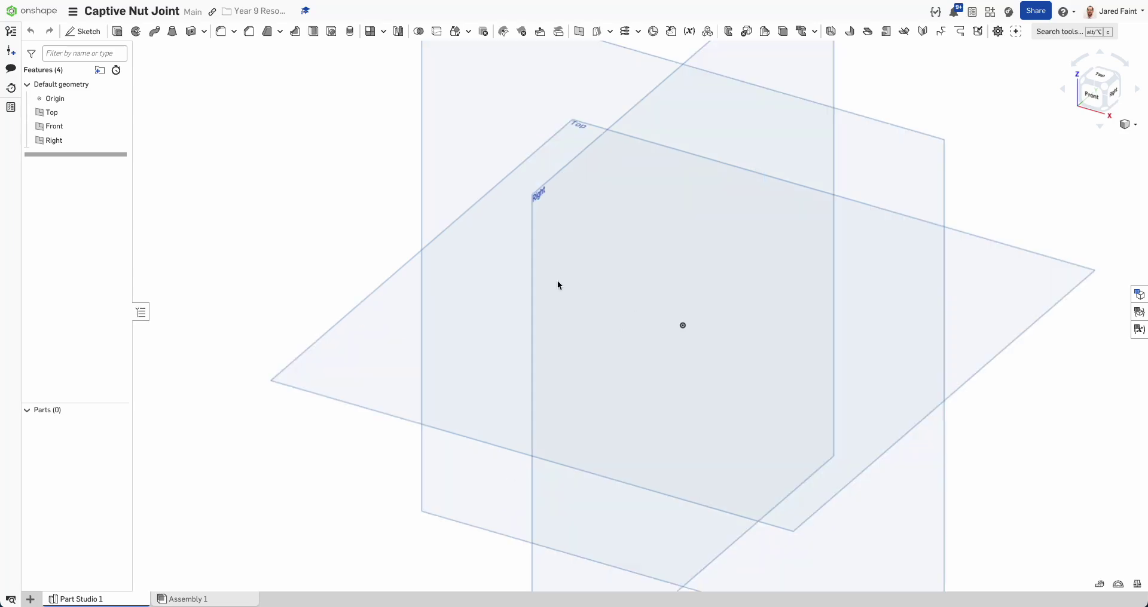
# Pan and orbit the view to inspect the default origin and planes.
pyautogui.moveTo(557, 281); pyautogui.dragTo(470, 288, button='middle')
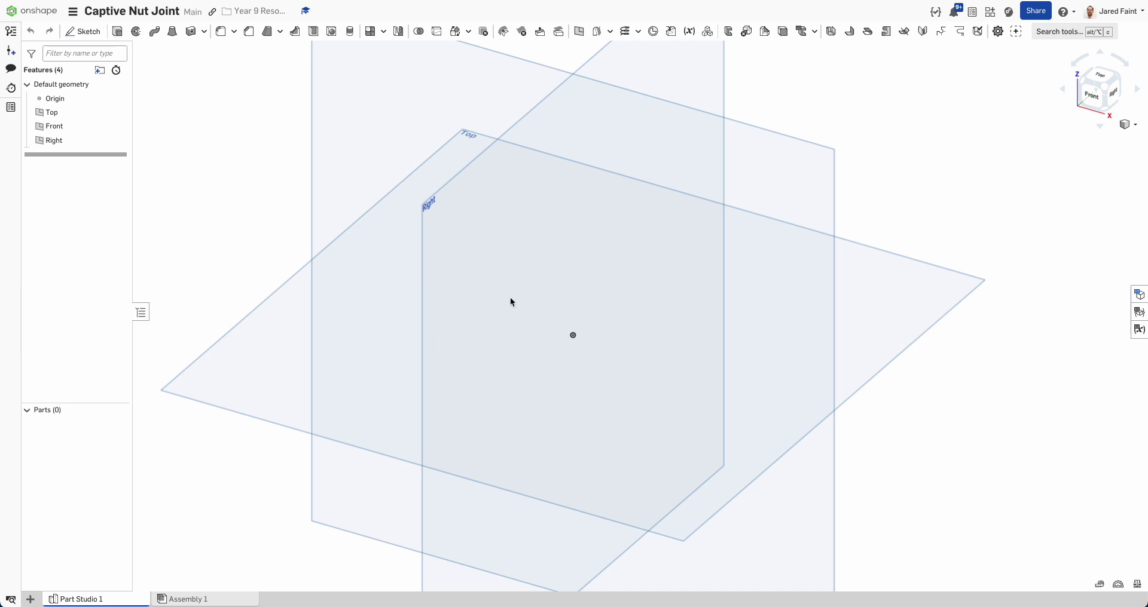
pyautogui.moveTo(455, 391); pyautogui.dragTo(361, 336, button='right')
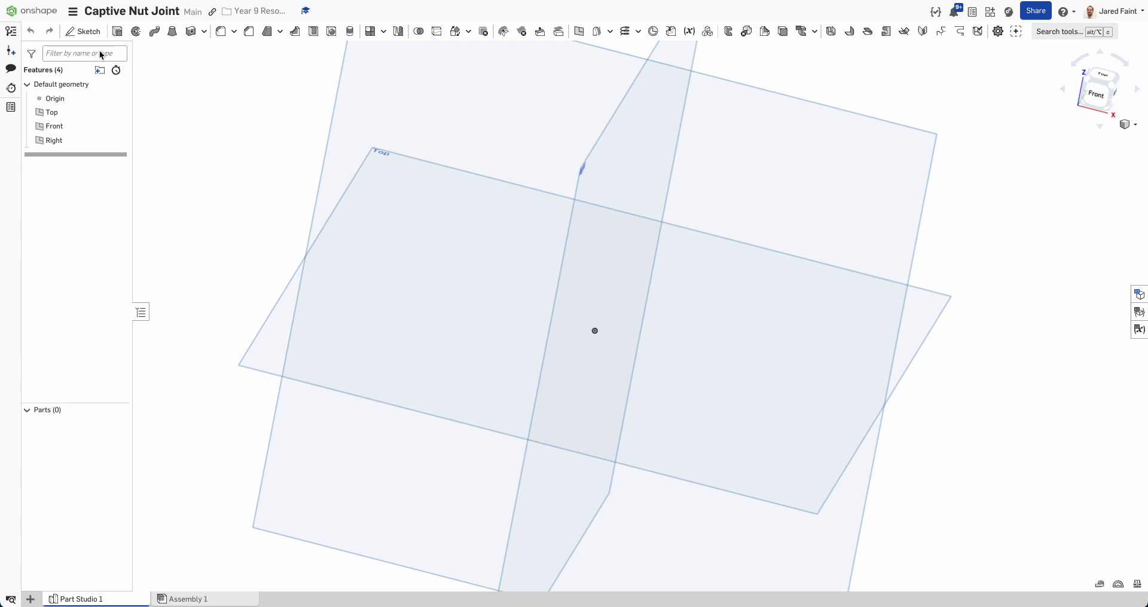
# Start a new sketch on the Top plane and view it normal.
pyautogui.click(85, 31)
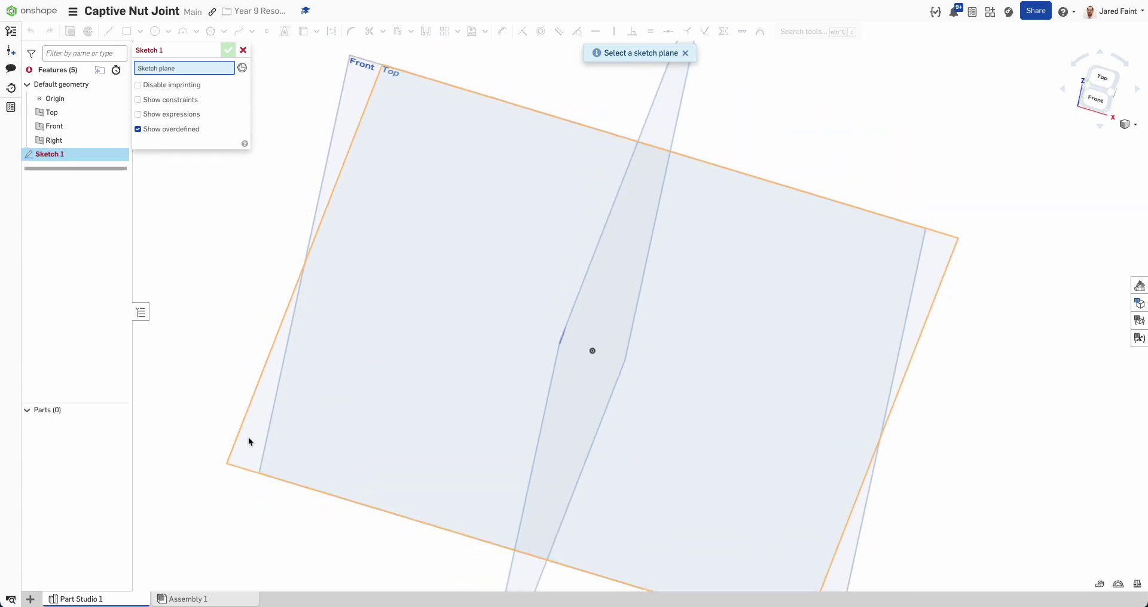
pyautogui.click(249, 442)
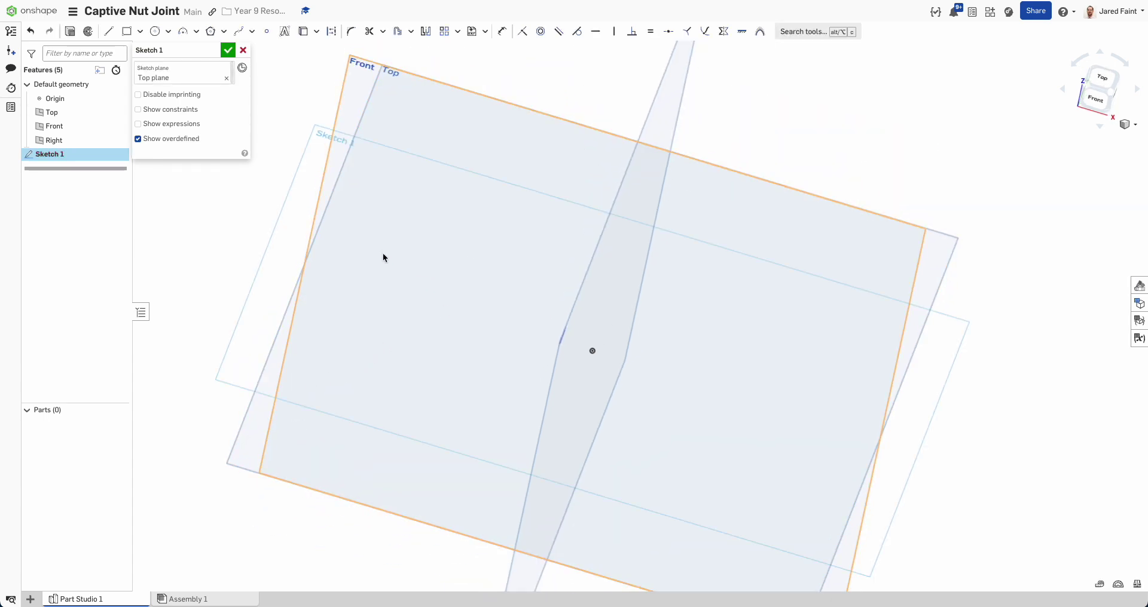
pyautogui.press('n')
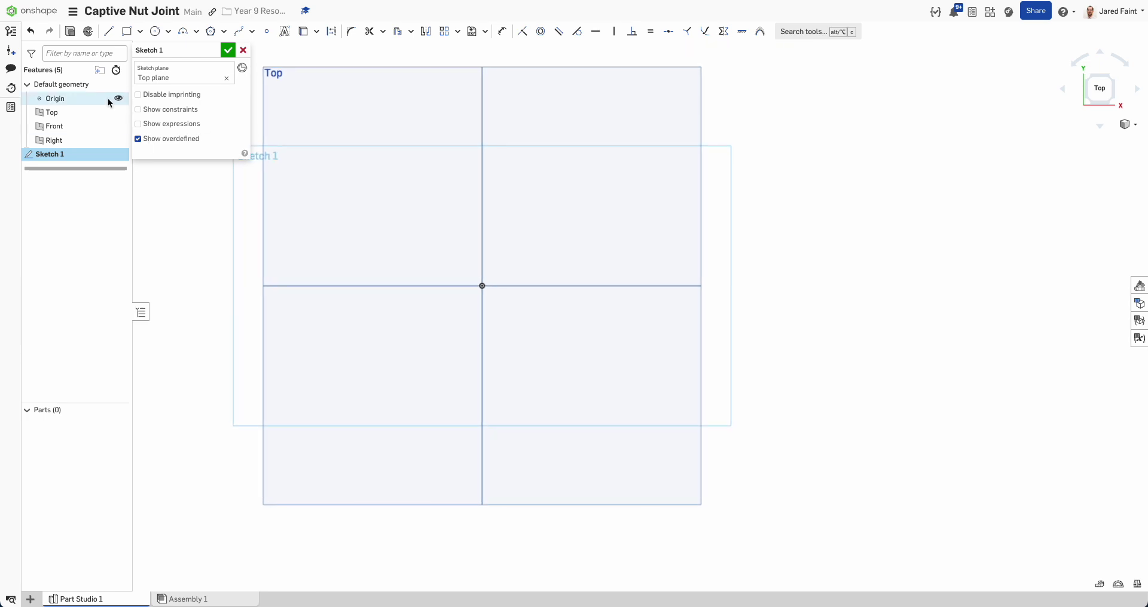
# Draw a centre-point rectangle at the origin sized 120 by 80.
pyautogui.click(127, 32)
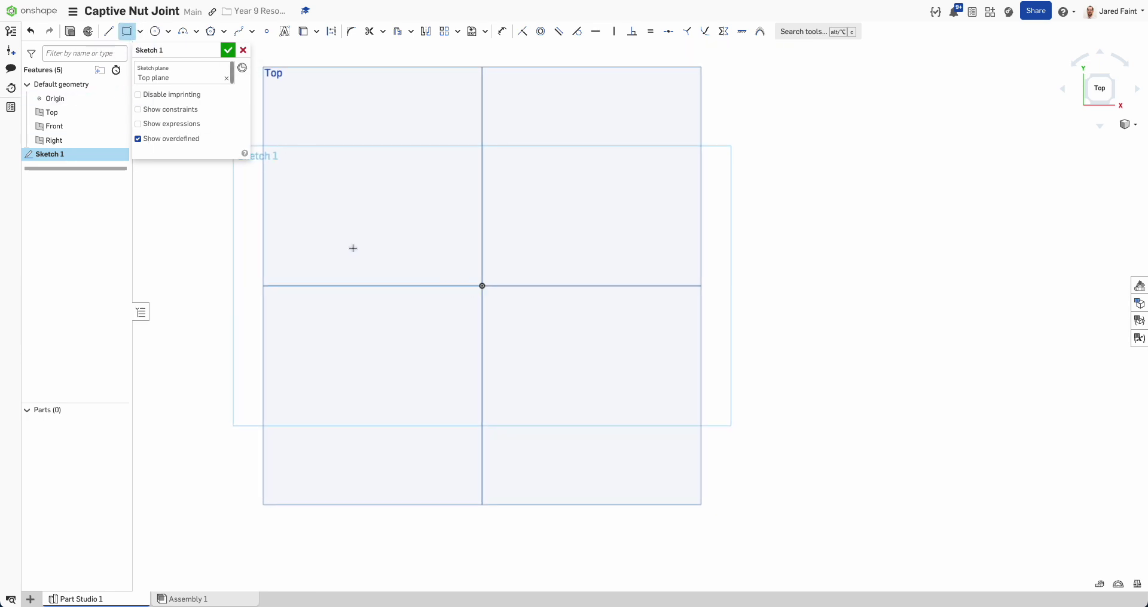
pyautogui.click(140, 32)
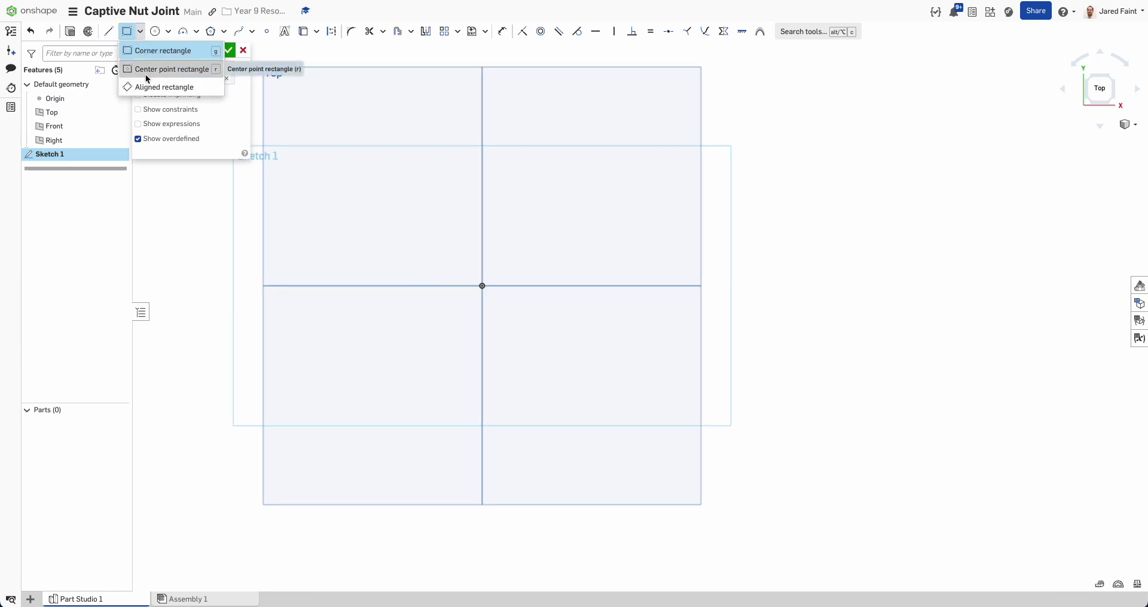
pyautogui.click(171, 69)
pyautogui.click(482, 286)
pyautogui.click(573, 350)
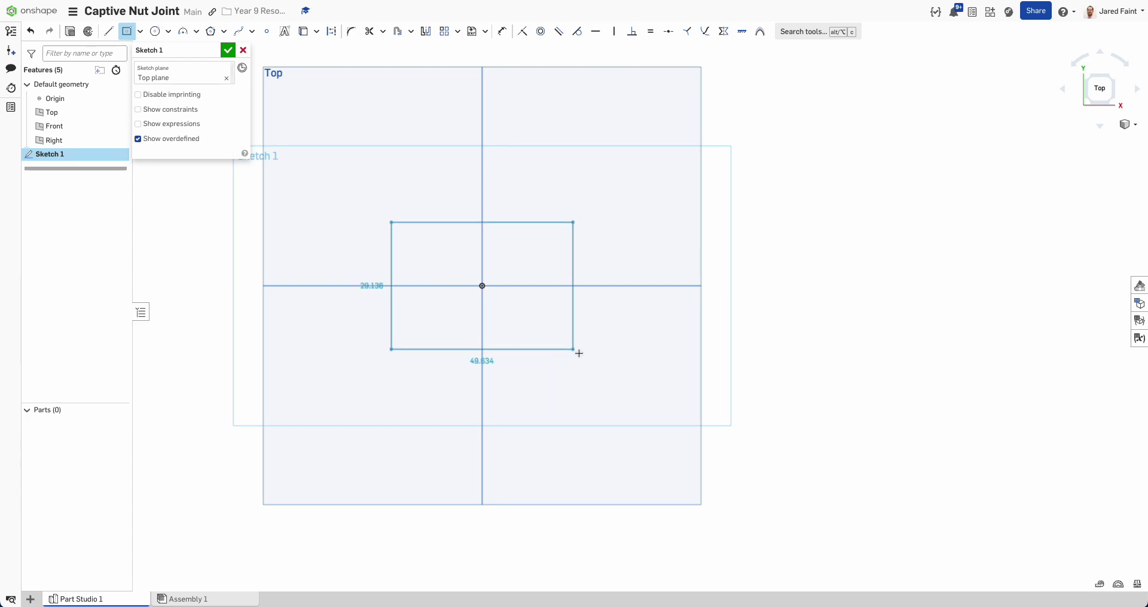
pyautogui.click(640, 397)
pyautogui.scroll(1, 475, 339)
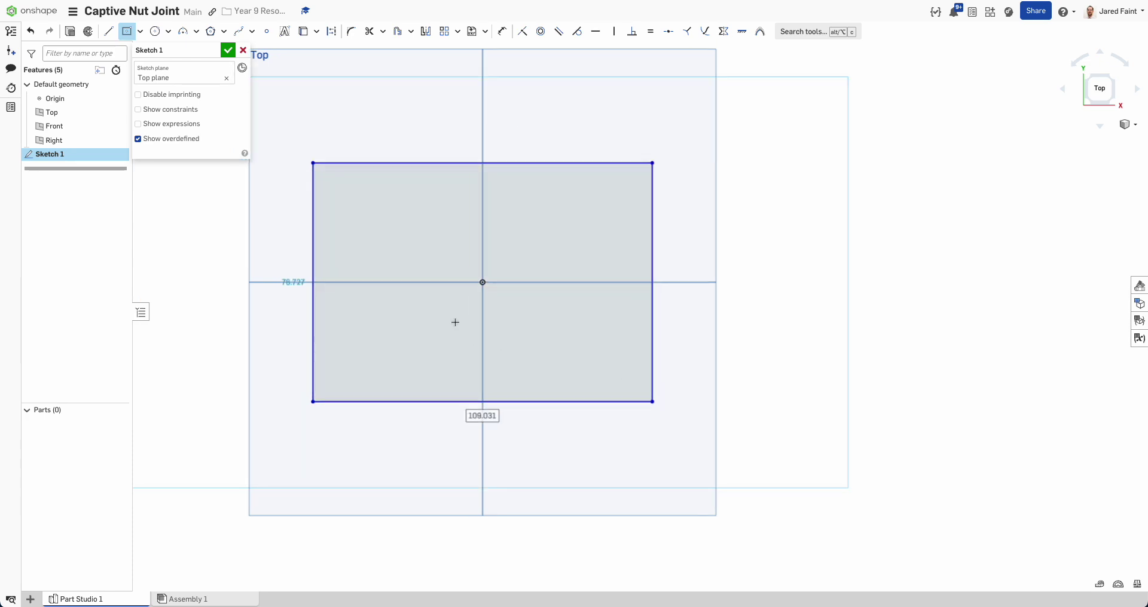
pyautogui.scroll(1, 454, 339)
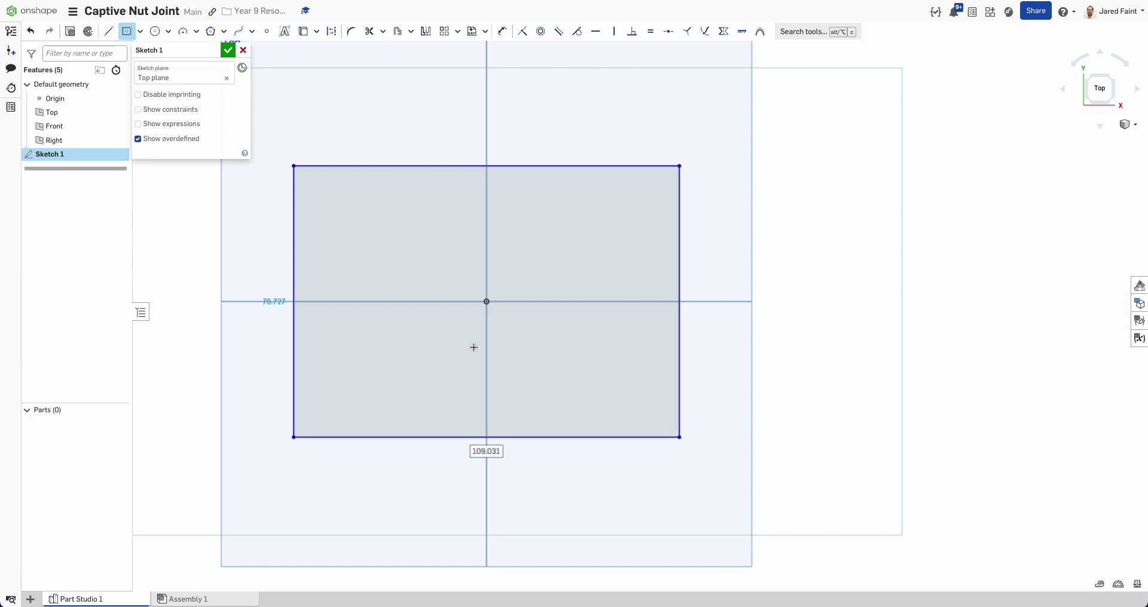
pyautogui.write('120')
pyautogui.press('Tab')
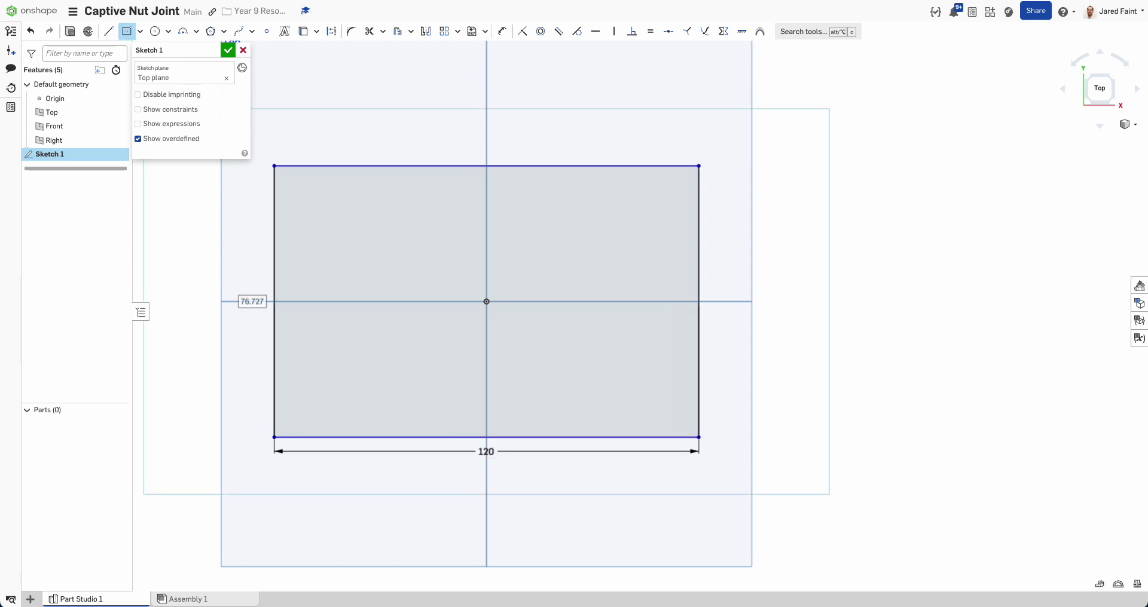
pyautogui.write('80')
pyautogui.press('Return')
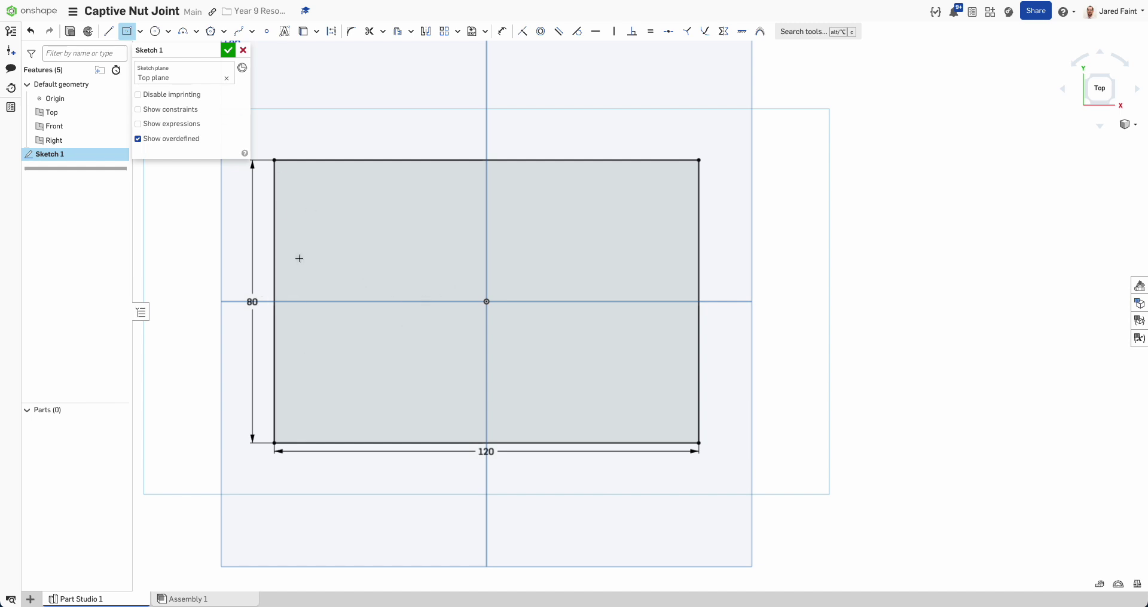
# Draw a corner-rectangle slot near the left edge, 3 wide and 20 tall.
pyautogui.click(140, 31)
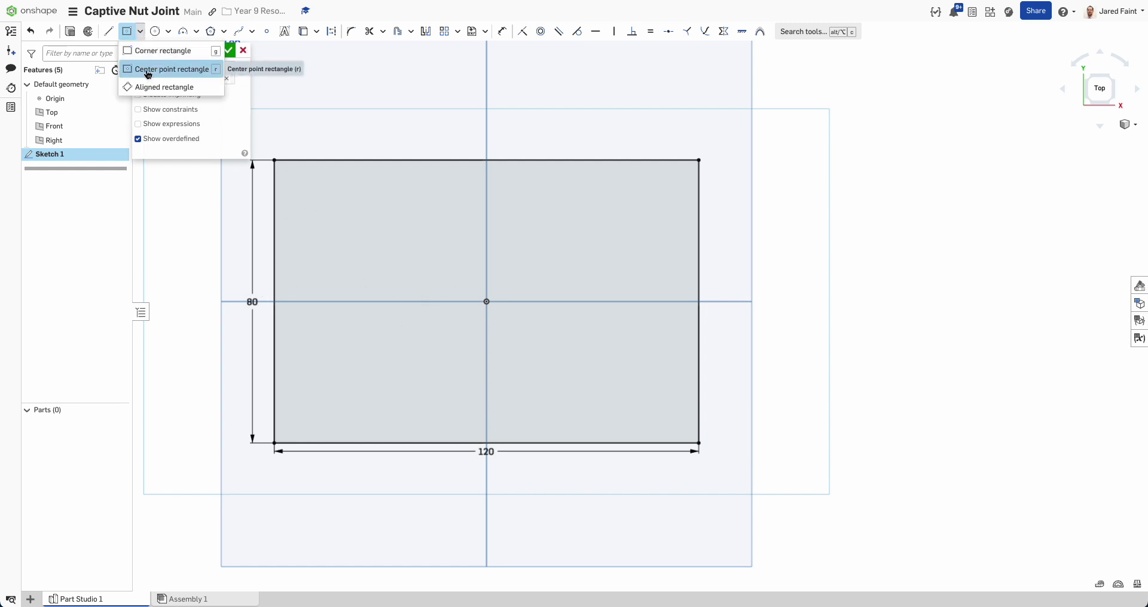
pyautogui.click(148, 70)
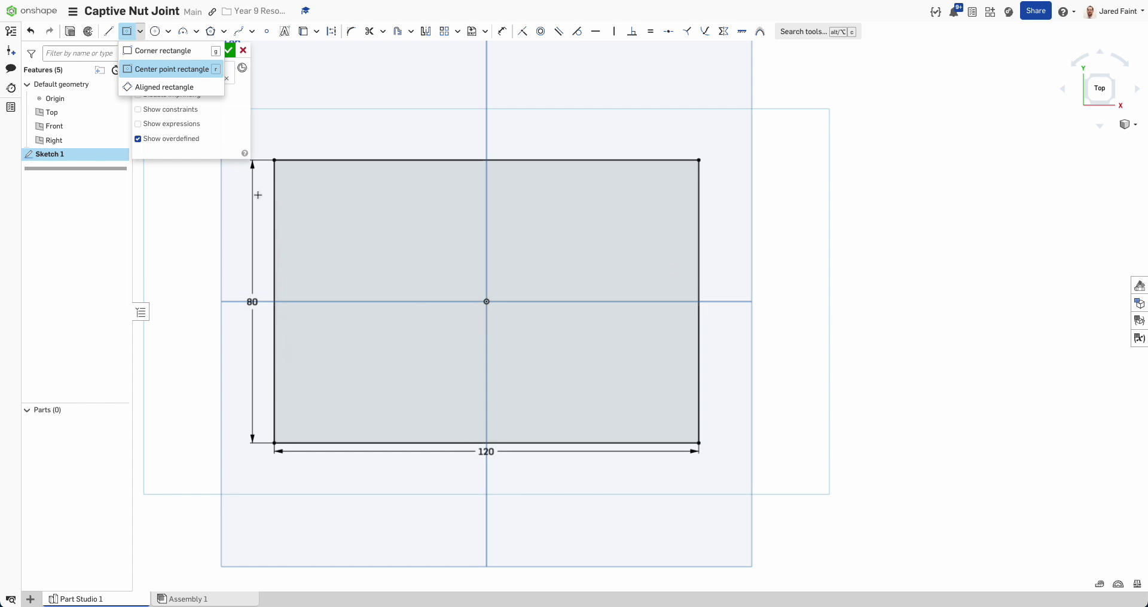
pyautogui.click(157, 50)
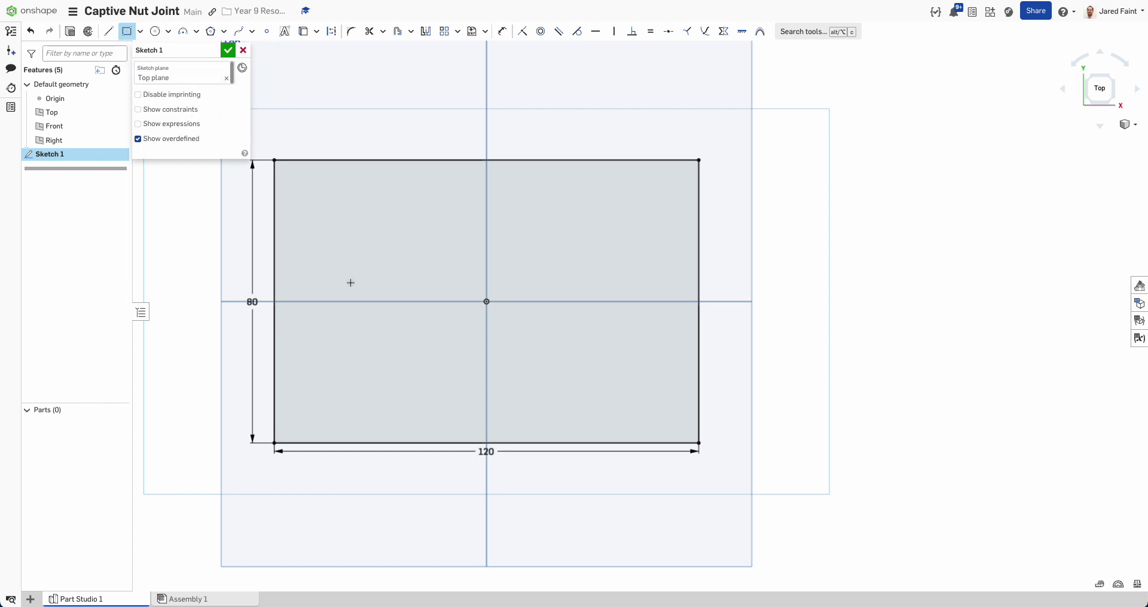
pyautogui.scroll(1, 331, 319)
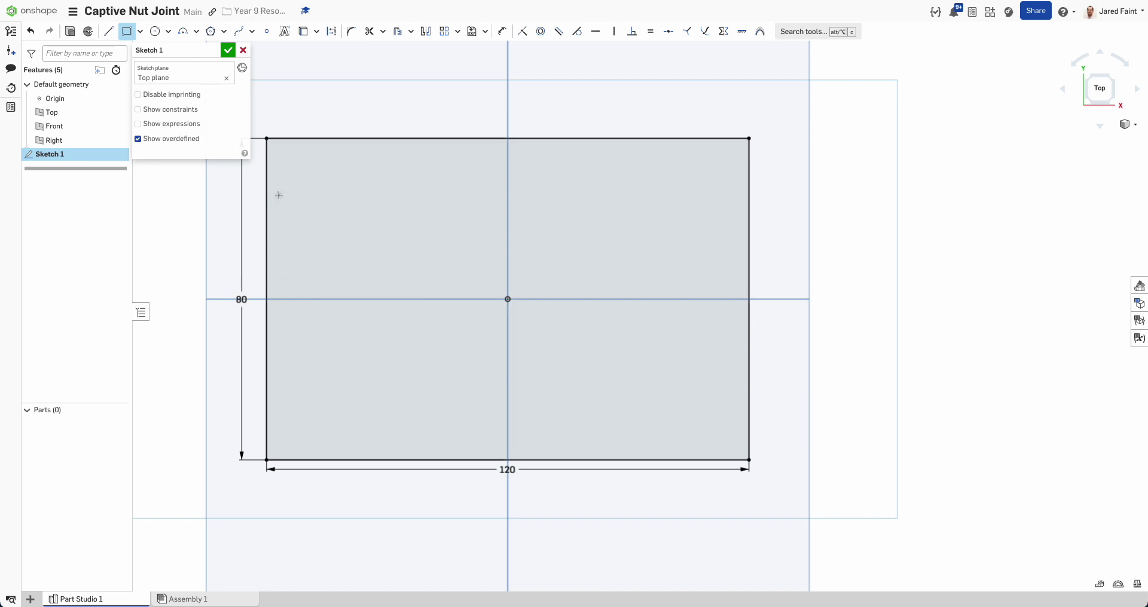
pyautogui.click(278, 262)
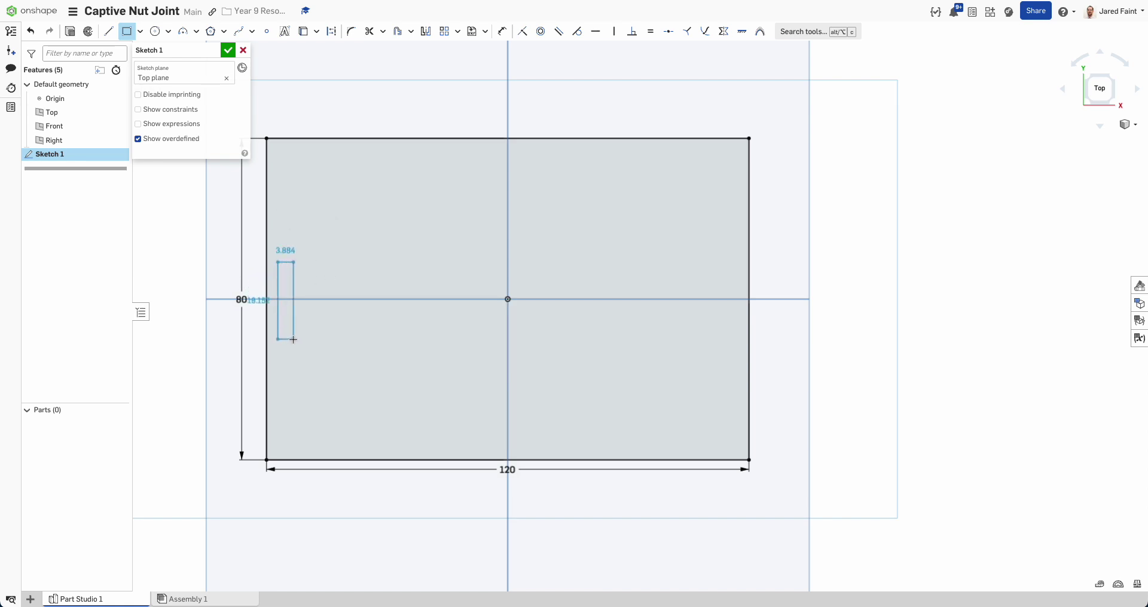
pyautogui.click(293, 340)
pyautogui.write('3')
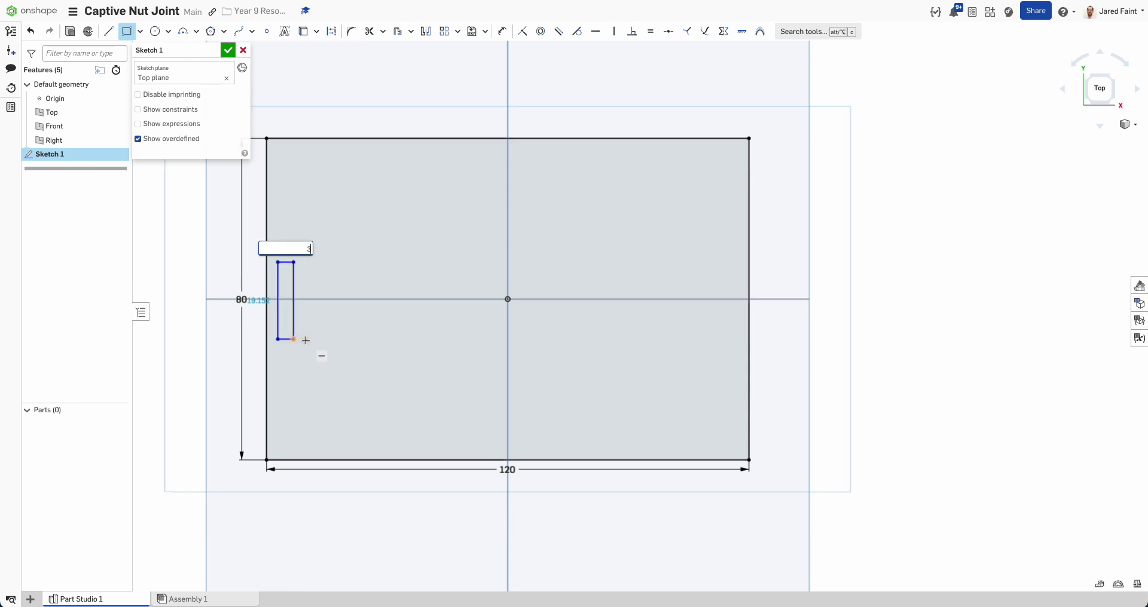
pyautogui.press('Tab')
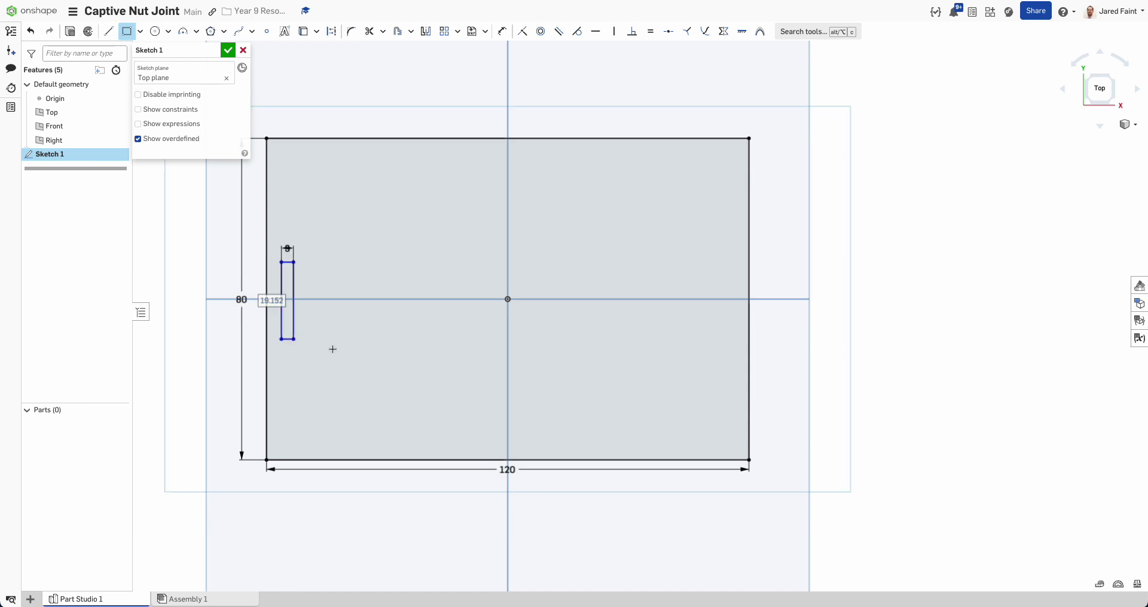
pyautogui.scroll(2, 302, 336)
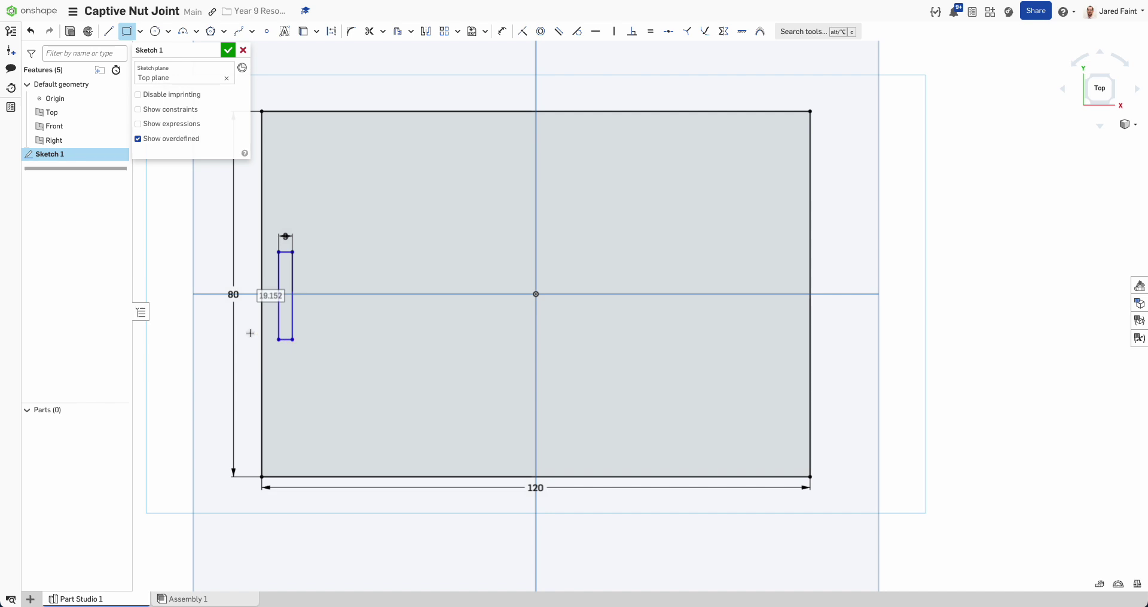
pyautogui.write('20')
pyautogui.press('Return')
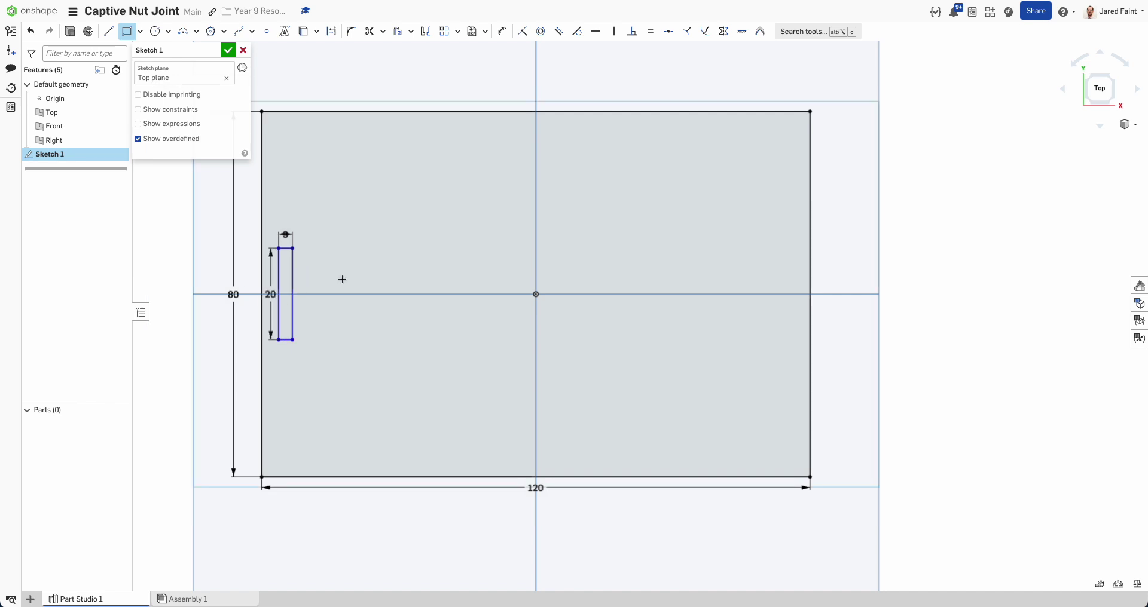
# Add a Ø3 circle just above the slot.
pyautogui.click(155, 31)
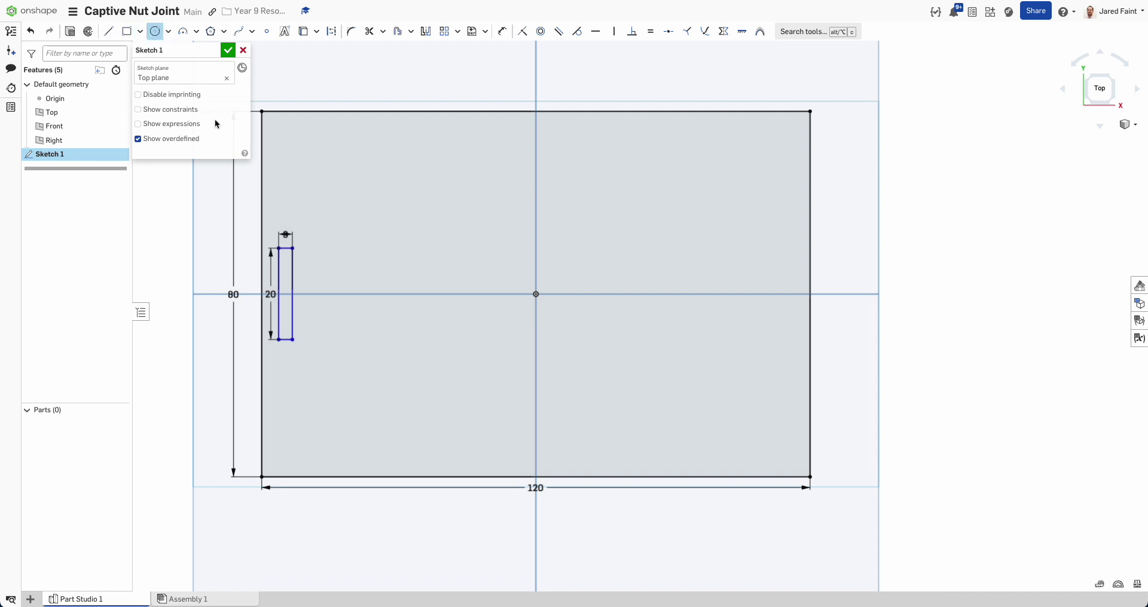
pyautogui.click(286, 248)
pyautogui.write('3')
pyautogui.press('Return')
pyautogui.scroll(2, 298, 313)
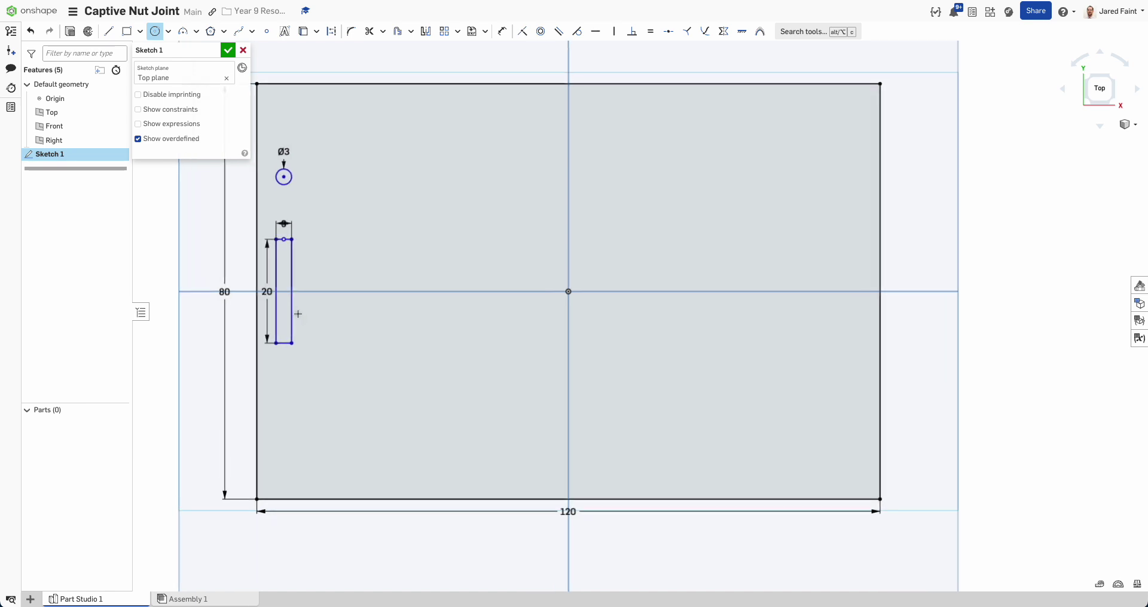
# Make the slot's top and bottom edges symmetric about the horizontal axis.
pyautogui.click(723, 31)
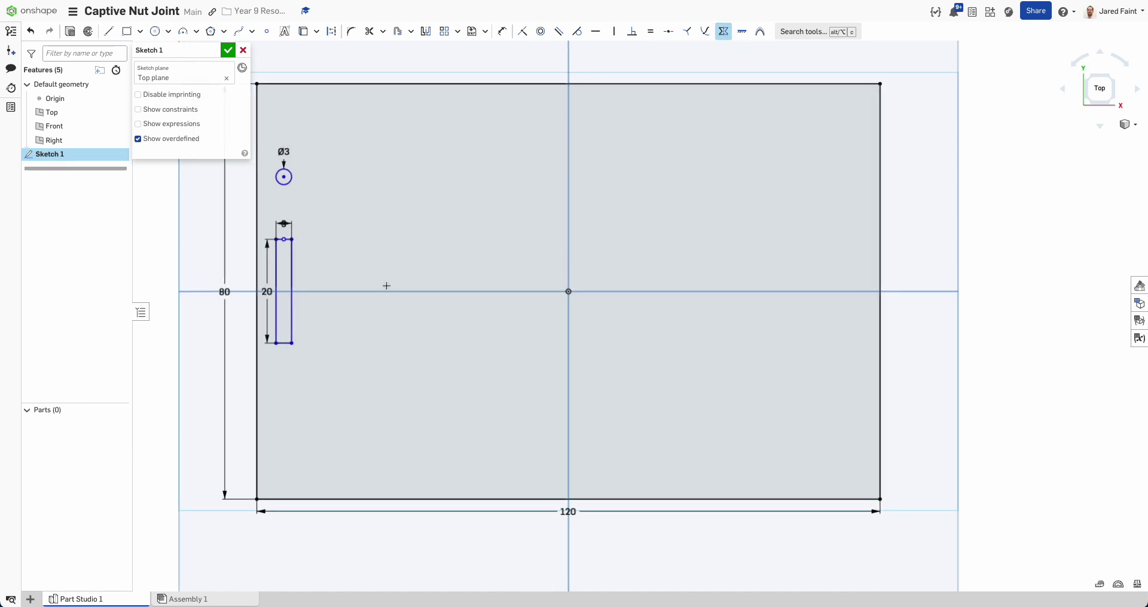
pyautogui.scroll(3, 286, 245)
pyautogui.click(284, 232)
pyautogui.click(285, 416)
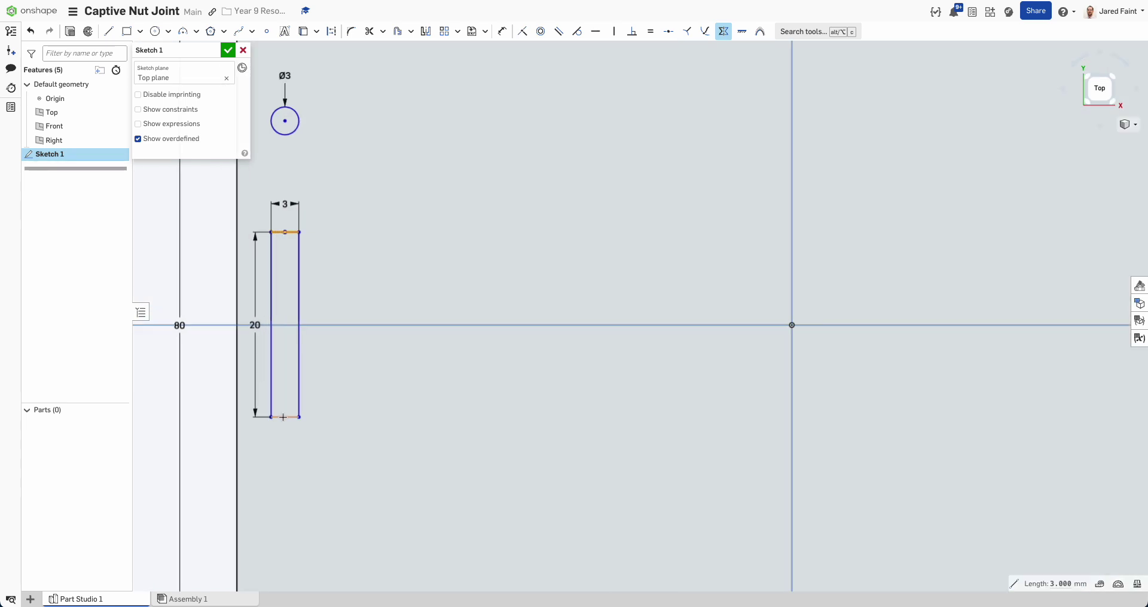
pyautogui.click(329, 325)
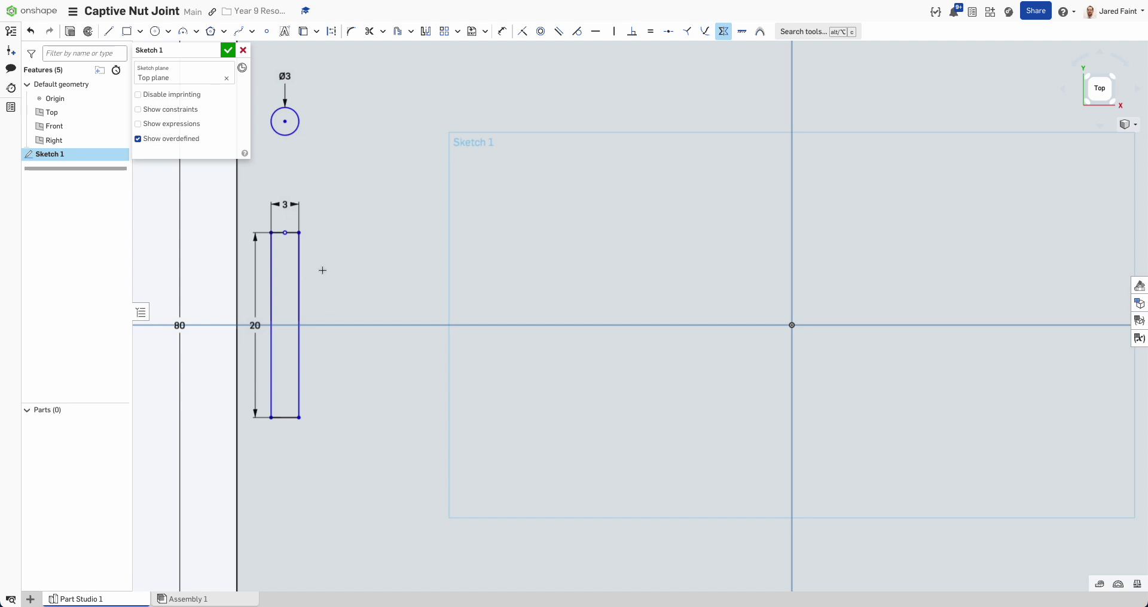
pyautogui.scroll(-3, 453, 244)
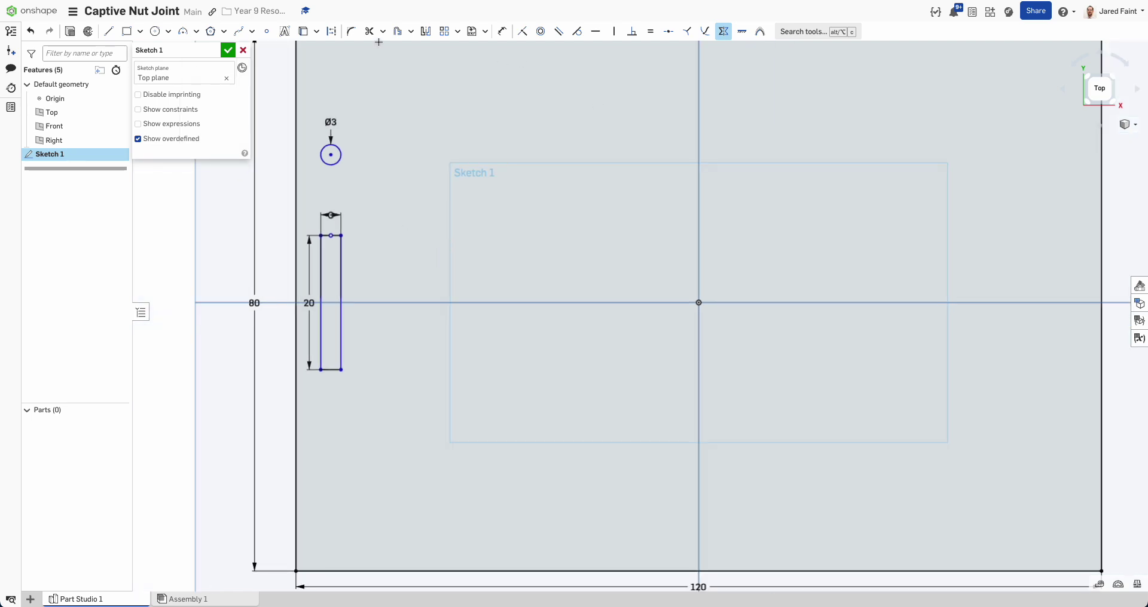
# Mirror the upper Ø3 circle across the horizontal axis to below the slot.
pyautogui.click(425, 32)
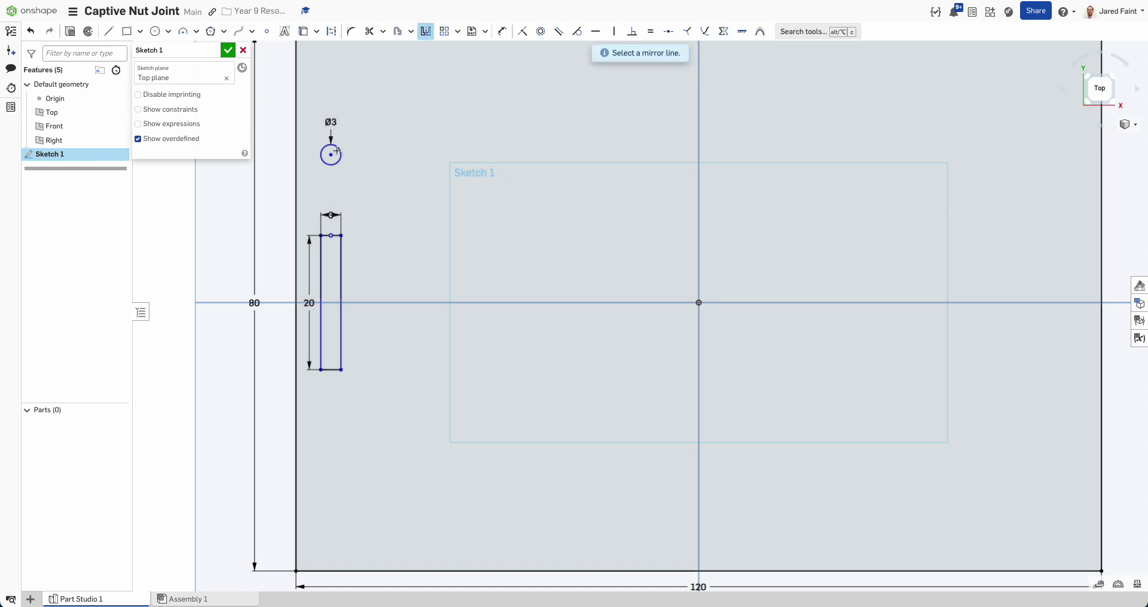
pyautogui.click(406, 303)
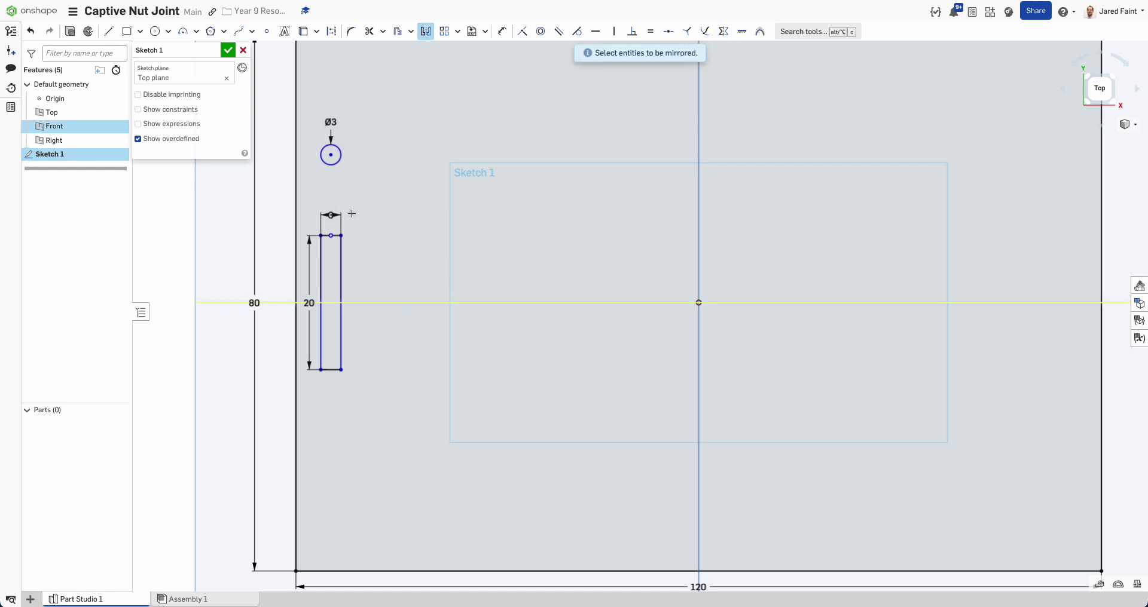
pyautogui.click(341, 156)
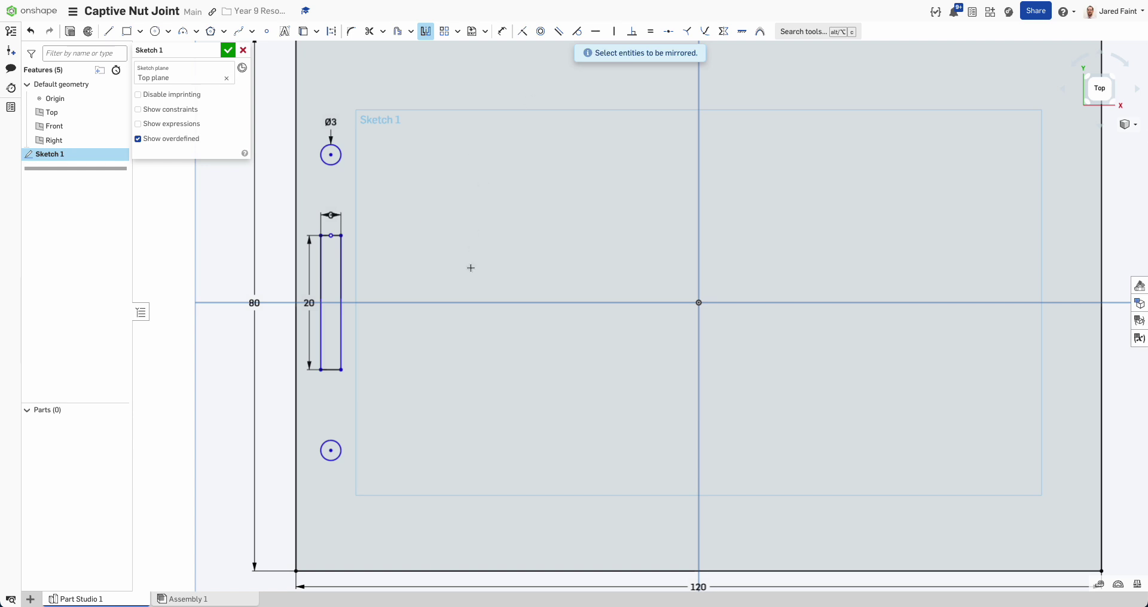
pyautogui.press('Escape')
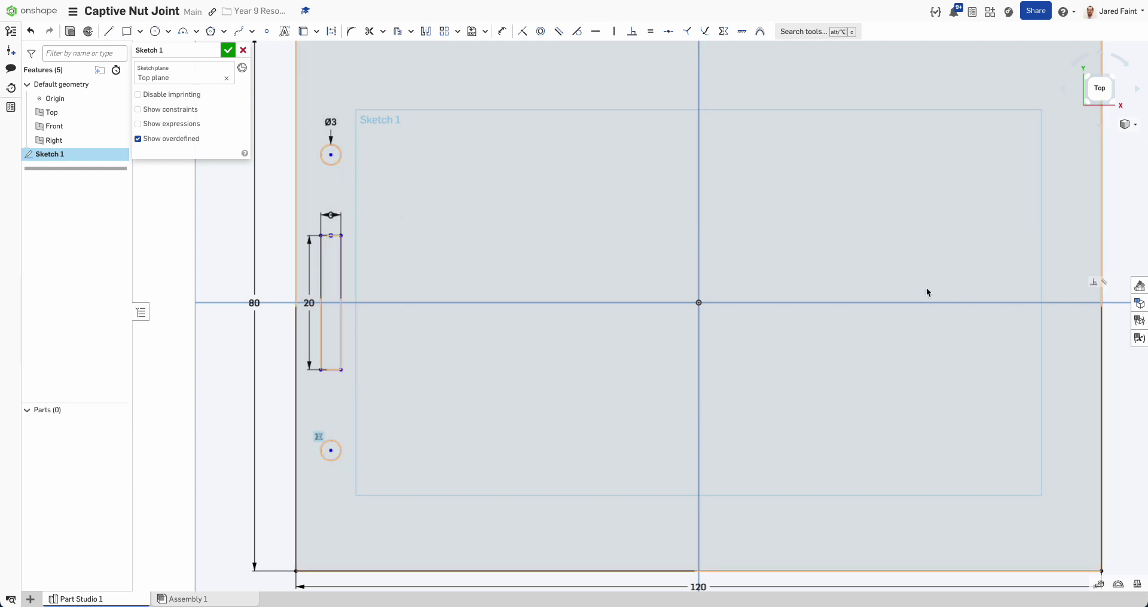
# Dimension the slot's left edge 3 mm from the plate's left edge.
pyautogui.scroll(-3, 722, 296)
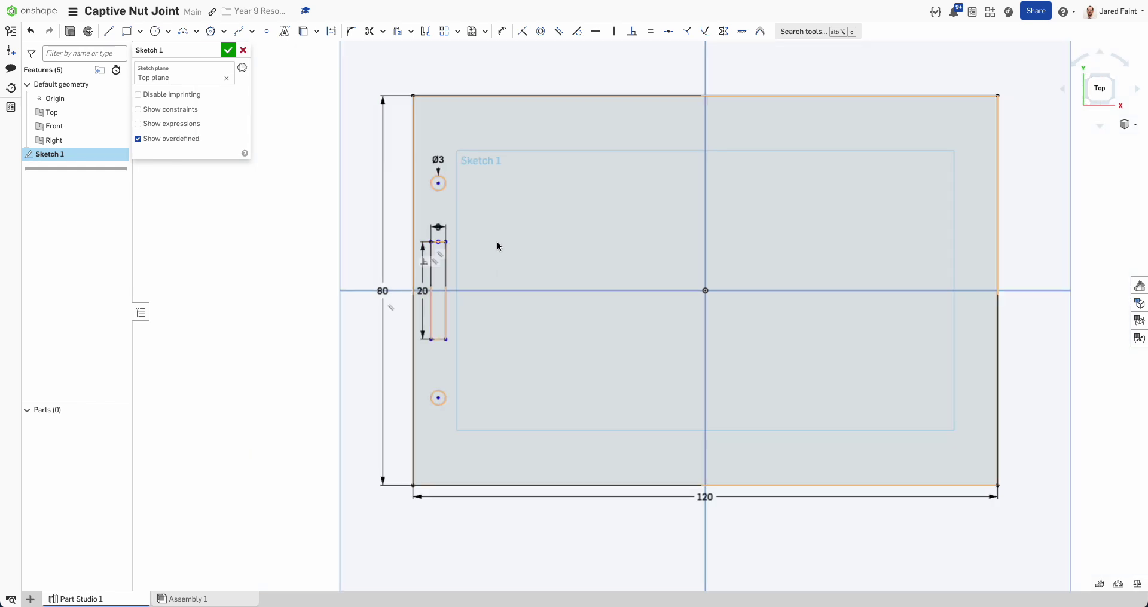
pyautogui.scroll(2, 426, 281)
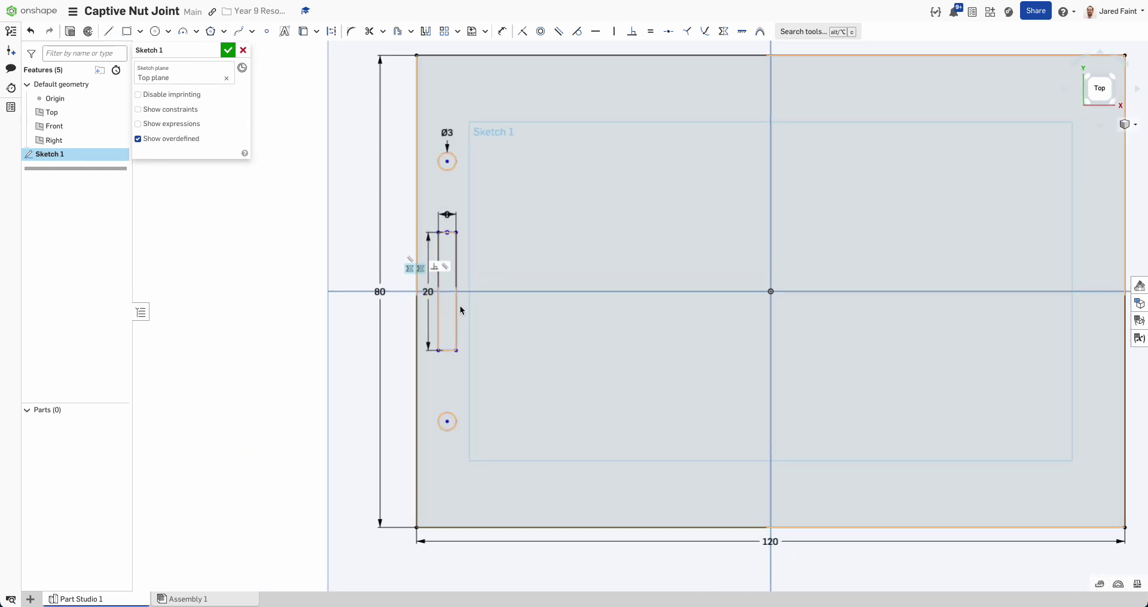
pyautogui.press('u')
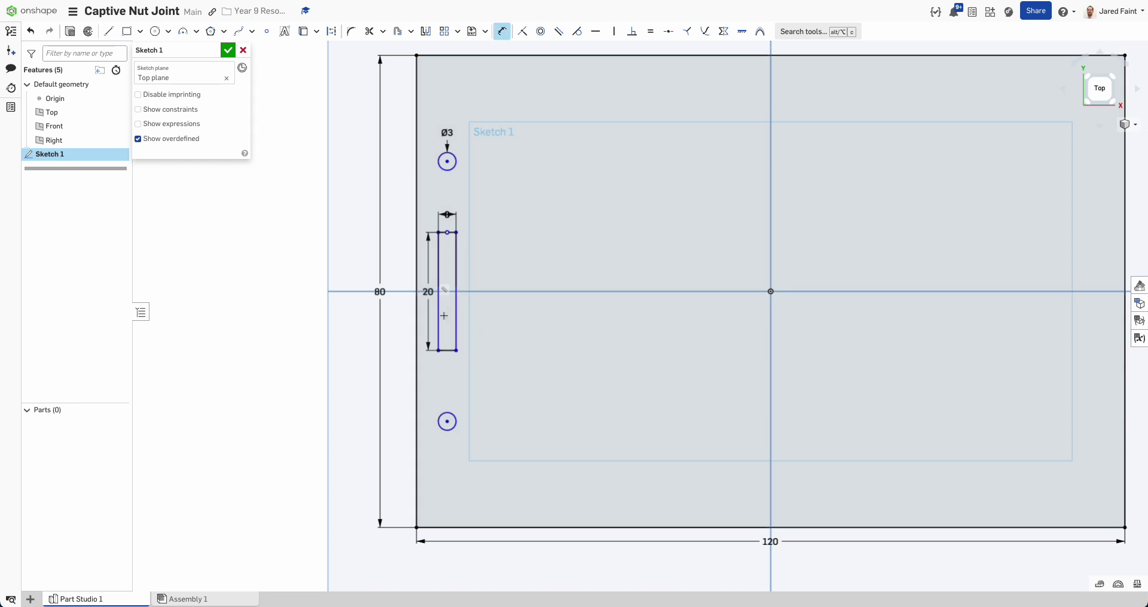
pyautogui.click(439, 313)
pyautogui.click(417, 314)
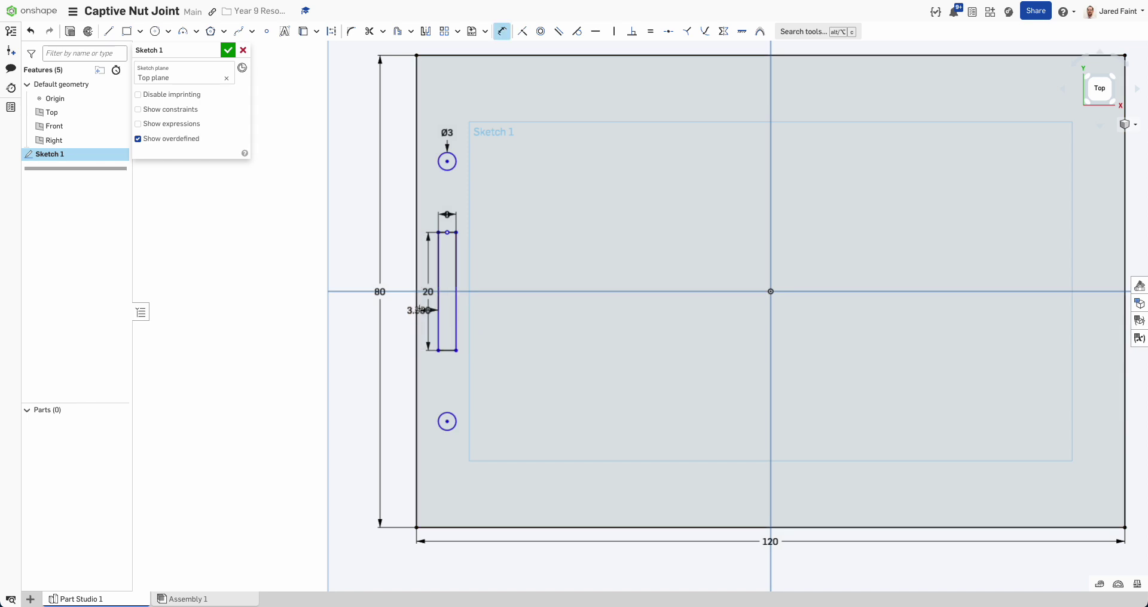
pyautogui.click(426, 106)
pyautogui.write('3')
pyautogui.press('Return')
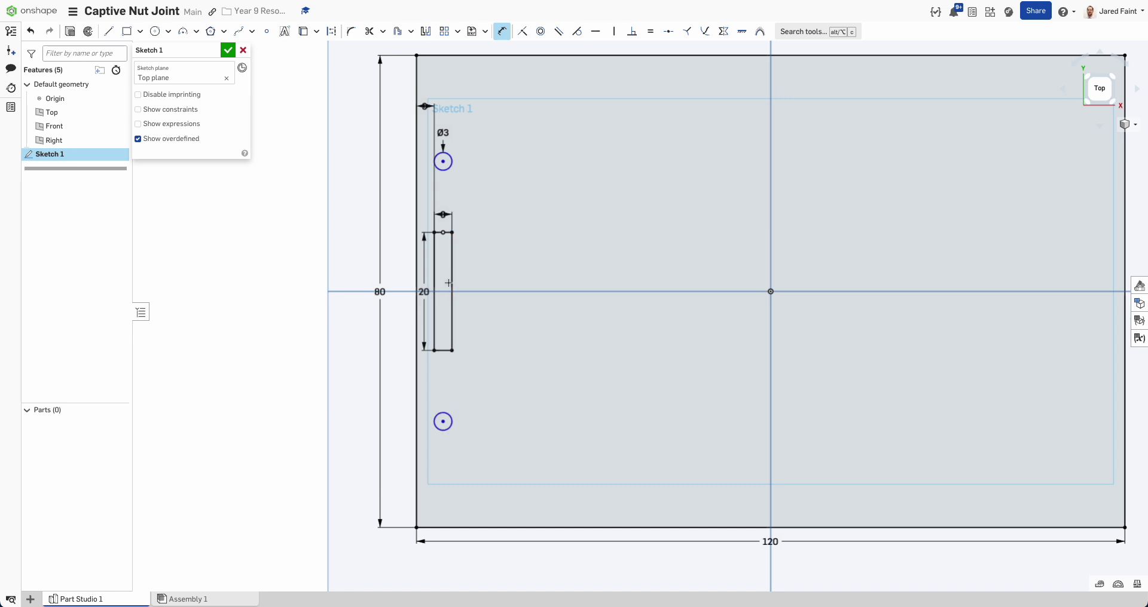
# Dimension the upper hole's centre 25 mm from the horizontal axis.
pyautogui.click(442, 161)
pyautogui.click(440, 291)
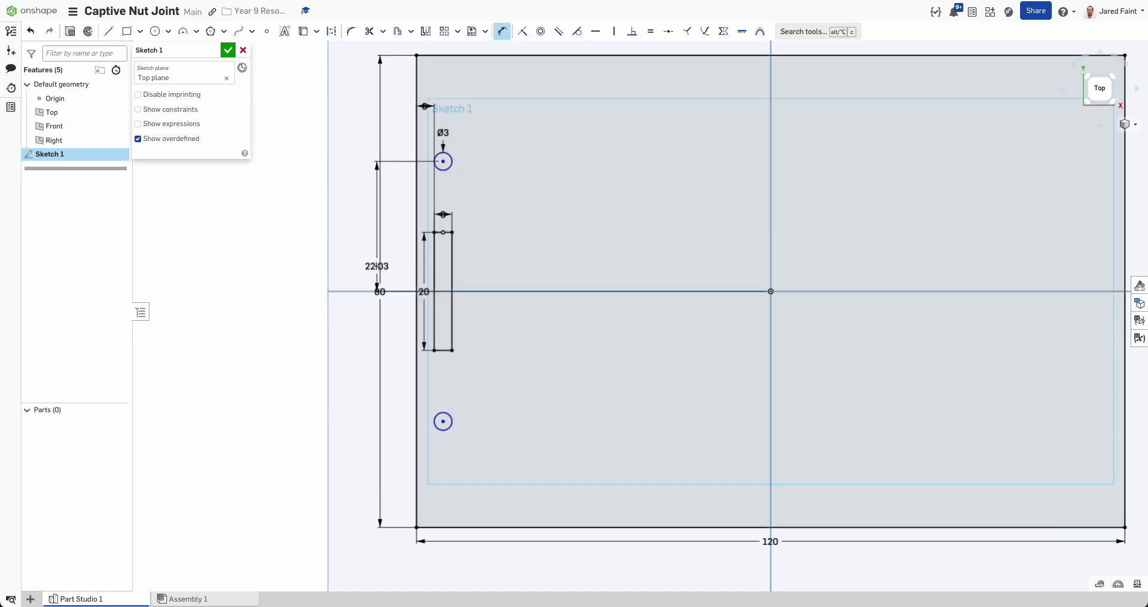
pyautogui.click(375, 266)
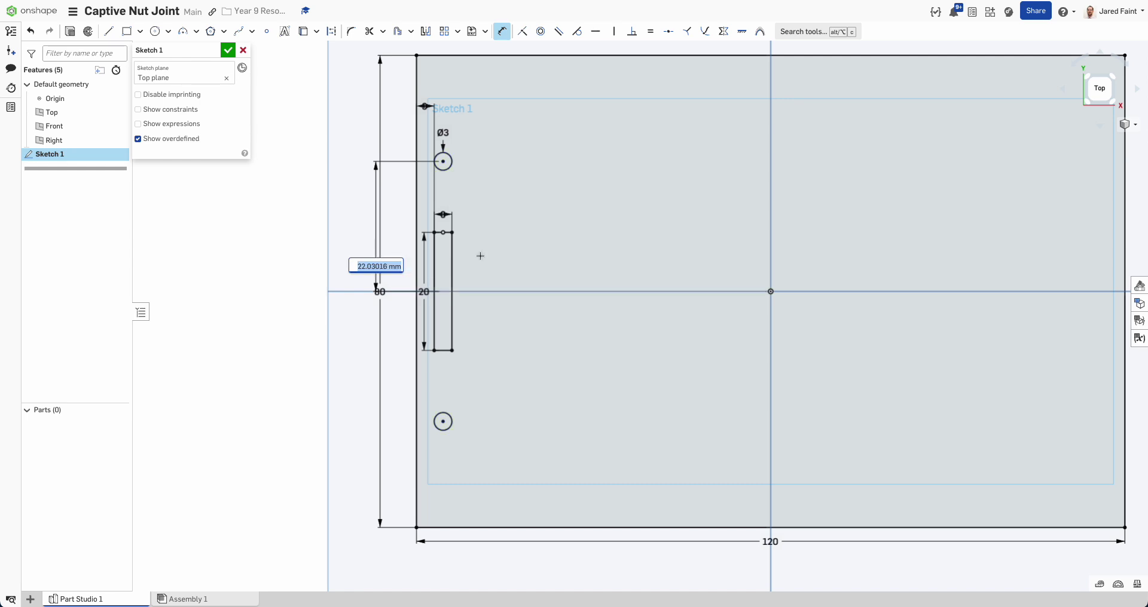
pyautogui.write('25')
pyautogui.press('Return')
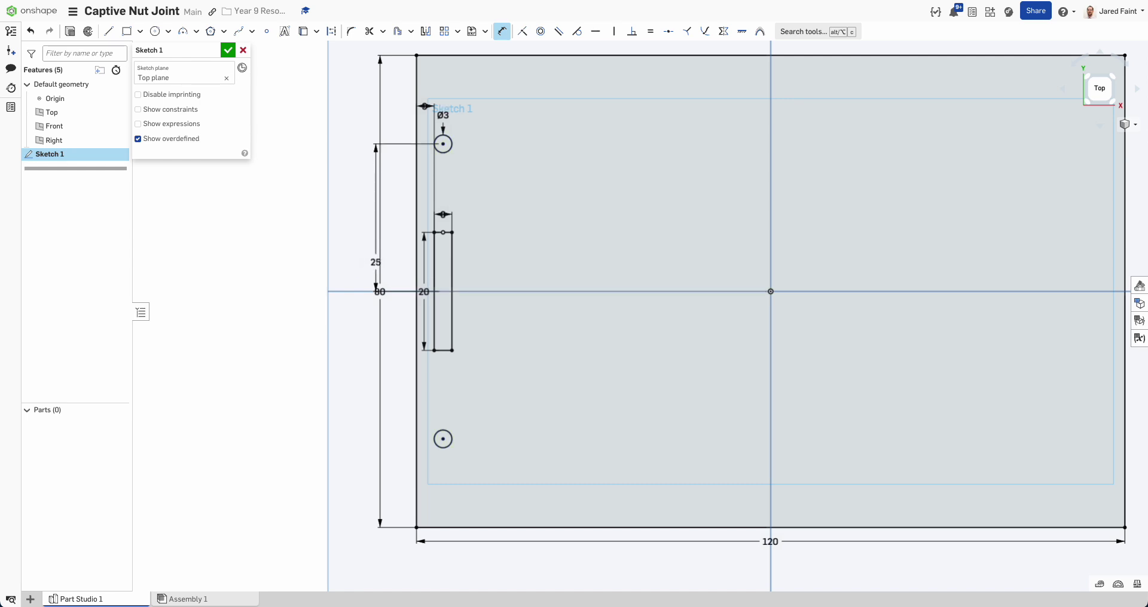
pyautogui.scroll(-2, 436, 310)
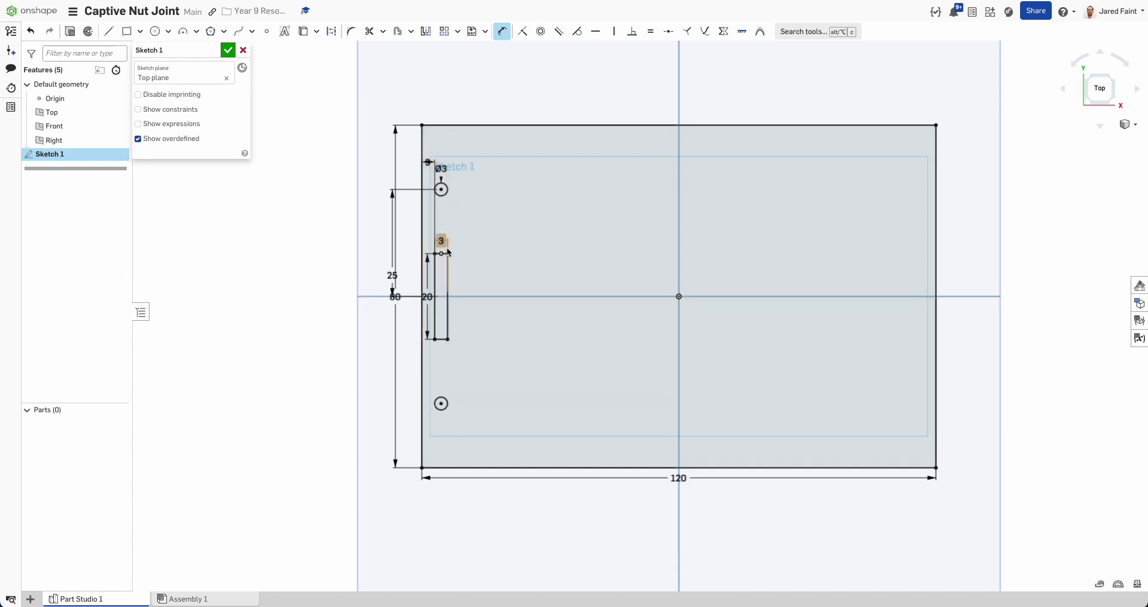
# Mirror the slot and both Ø3 holes across the vertical axis, then start extruding Sketch 1.
pyautogui.scroll(2, 447, 249)
pyautogui.scroll(-2, 449, 248)
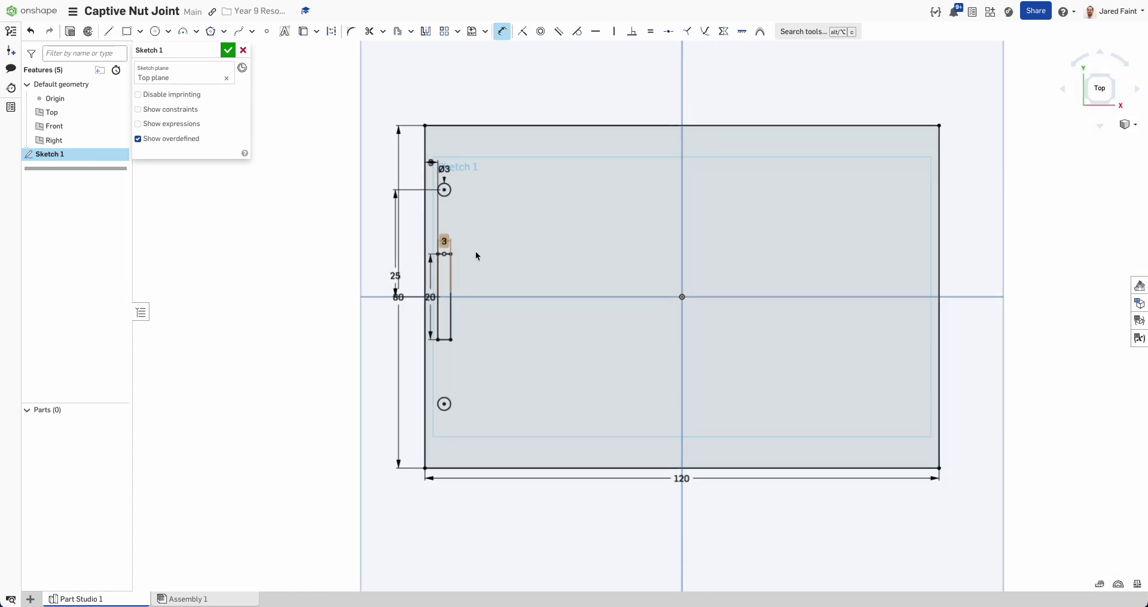
pyautogui.moveTo(477, 256); pyautogui.dragTo(395, 264, button='middle')
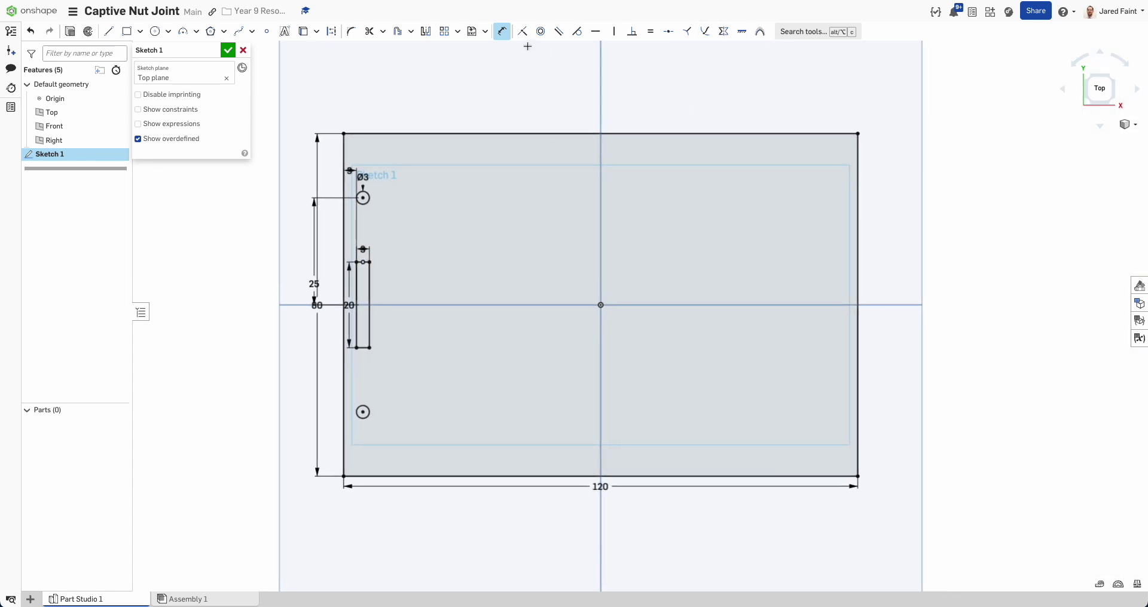
pyautogui.click(425, 31)
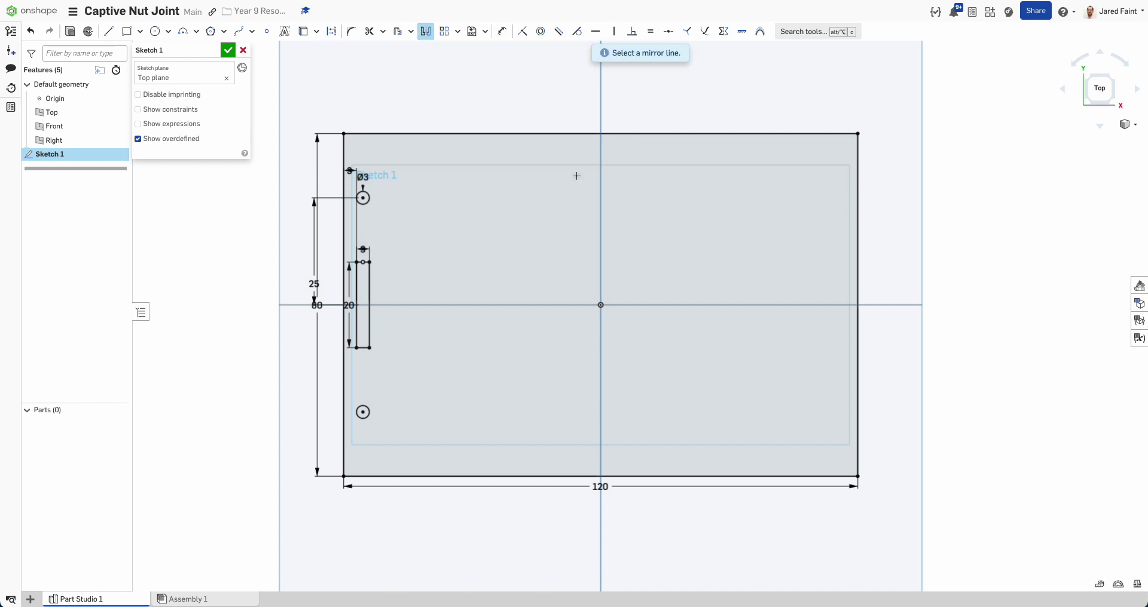
pyautogui.click(601, 212)
pyautogui.moveTo(395, 427); pyautogui.dragTo(344, 172)
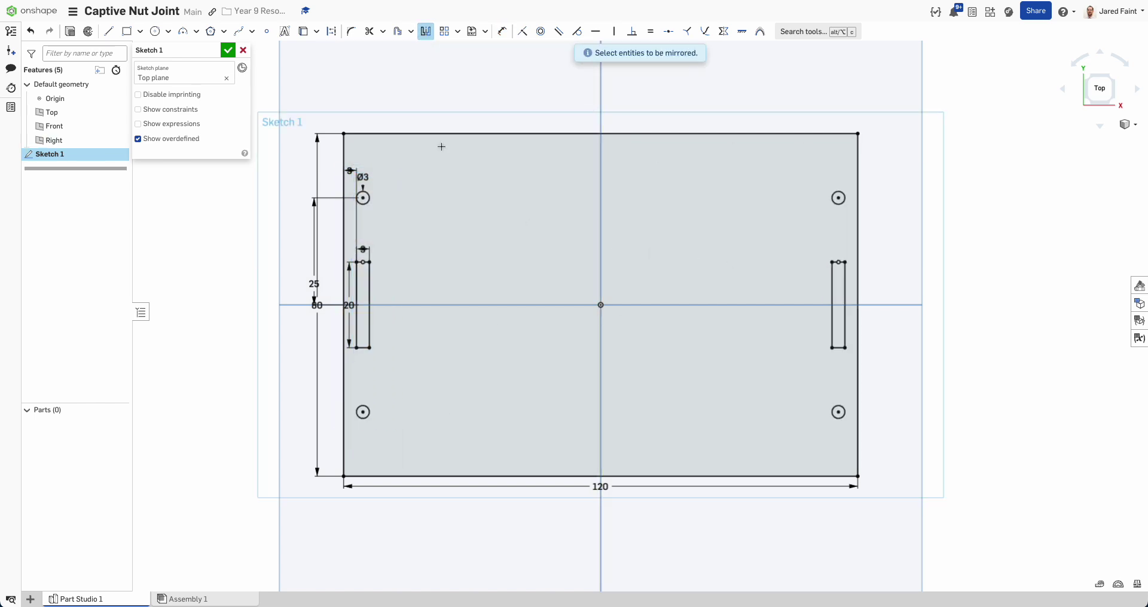
pyautogui.moveTo(436, 261); pyautogui.dragTo(473, 268, button='right')
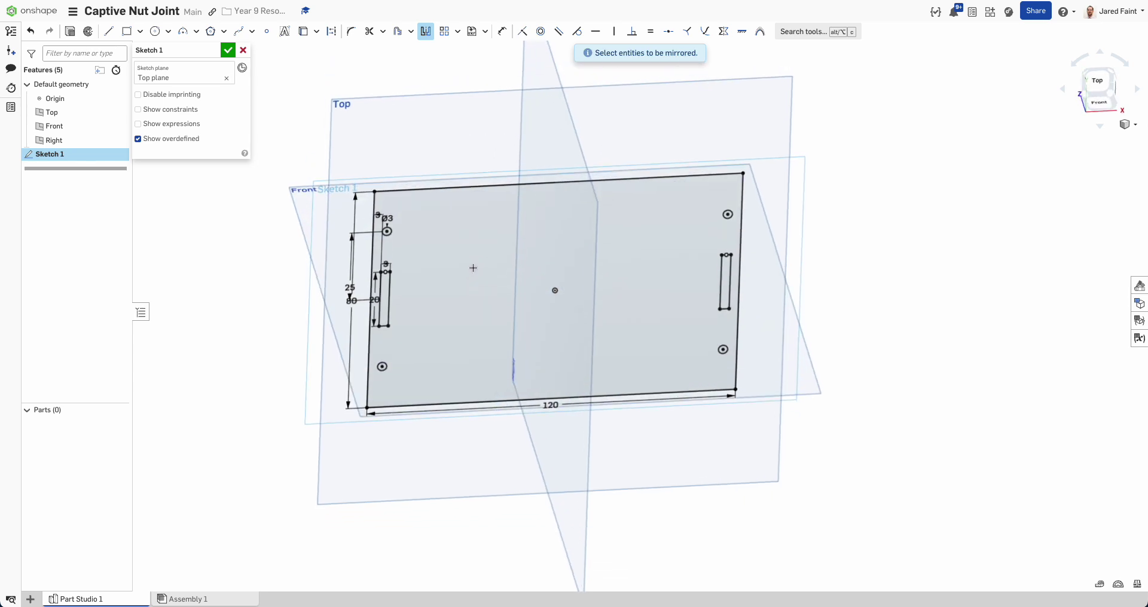
pyautogui.hotkey('shift', 'e')
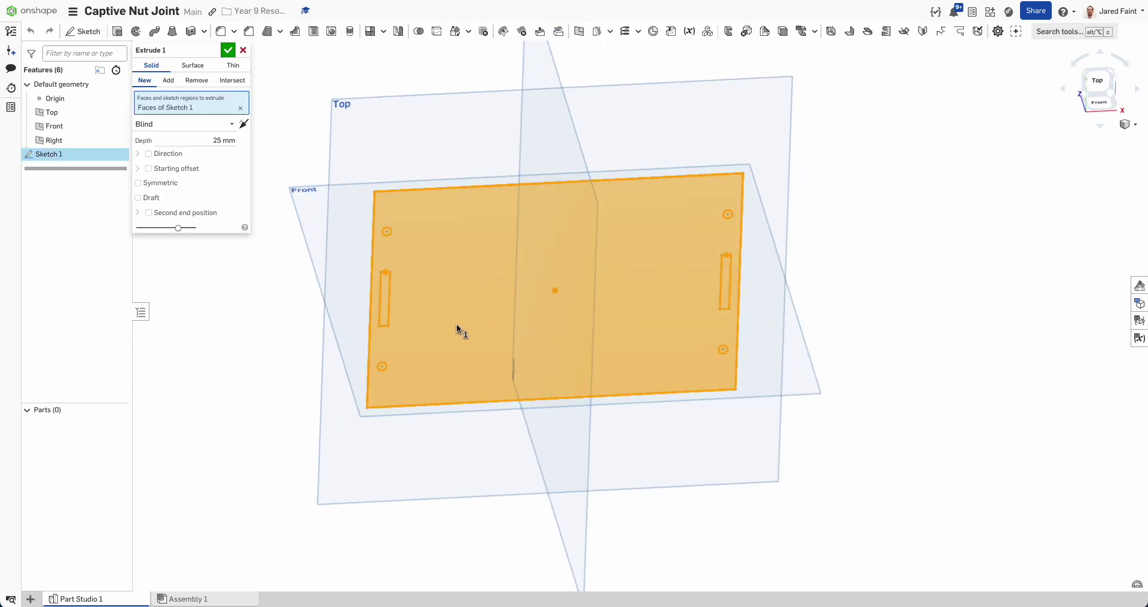
# Extrude the sketch 3 mm into a plate.
pyautogui.click(217, 141)
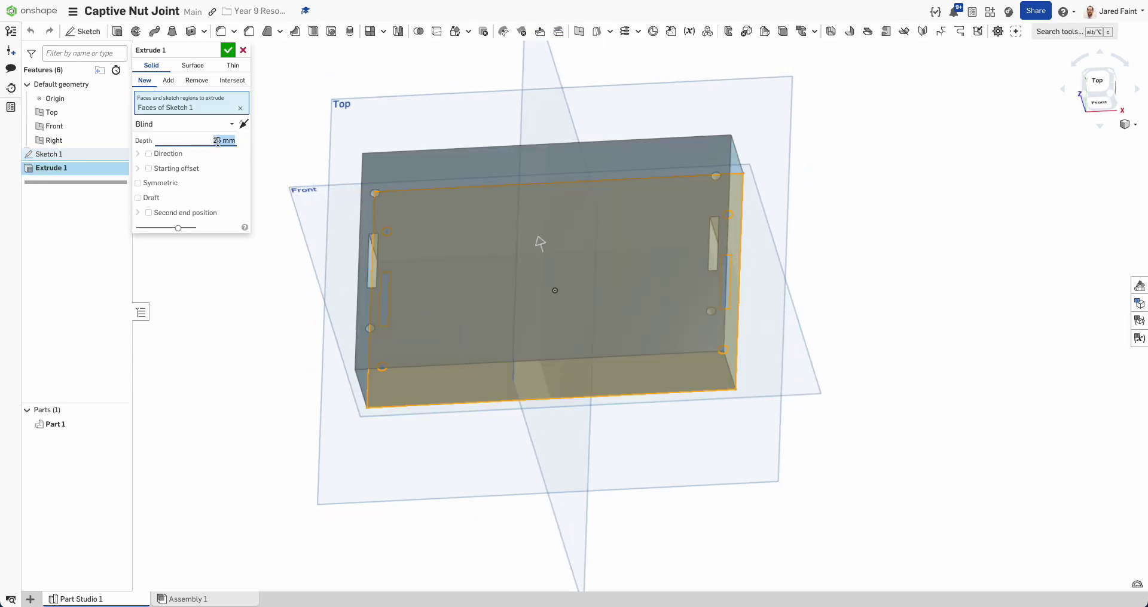
pyautogui.write('3')
pyautogui.press('Return')
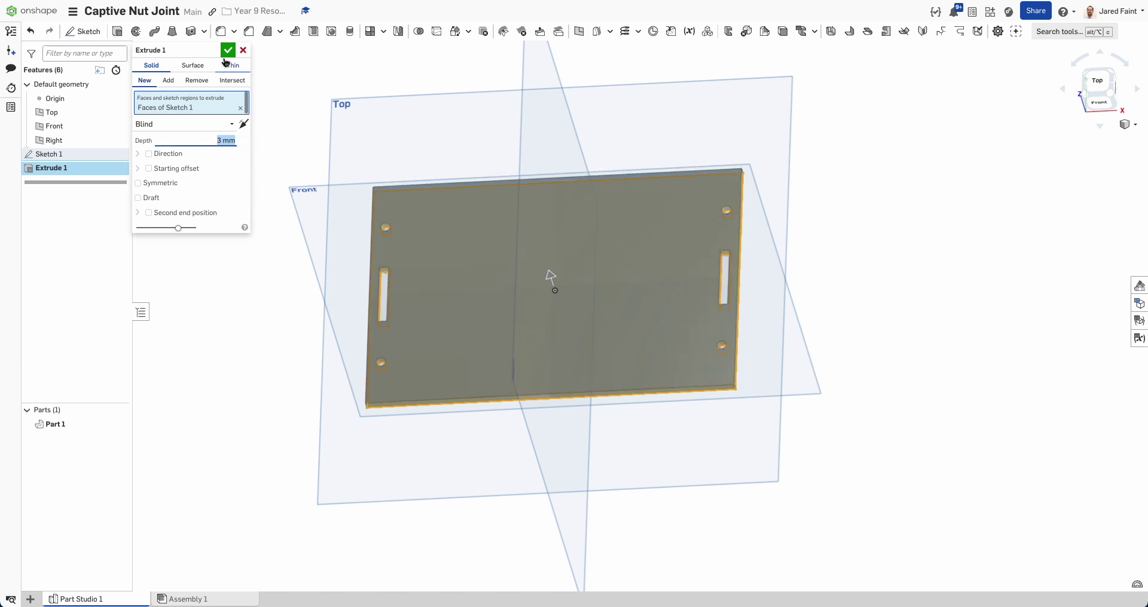
pyautogui.click(228, 50)
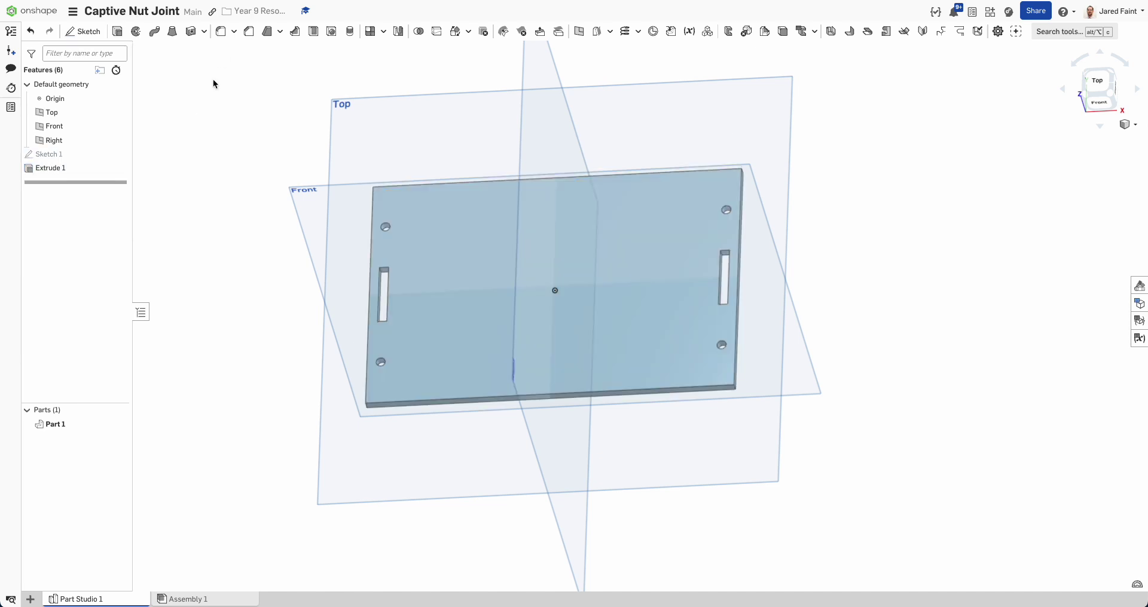
# Rename Part 1 to 'Top'.
pyautogui.click(53, 423)
pyautogui.rightClick(54, 425)
pyautogui.click(95, 434)
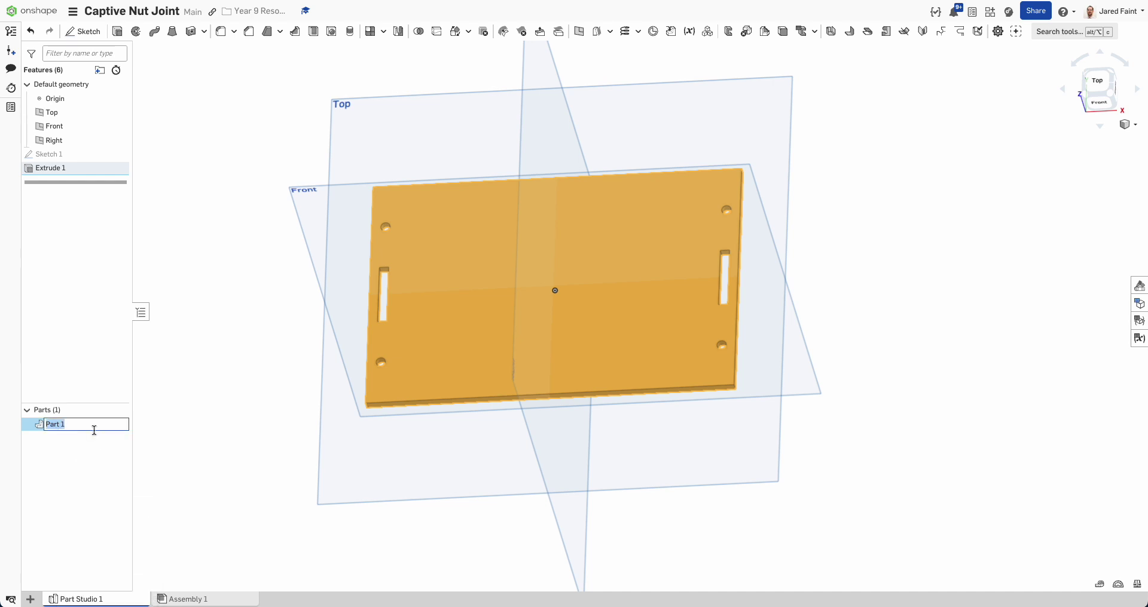
pyautogui.write('Top')
pyautogui.click(459, 324)
# Hide the reference planes and orbit around the finished plate.
pyautogui.click(883, 341)
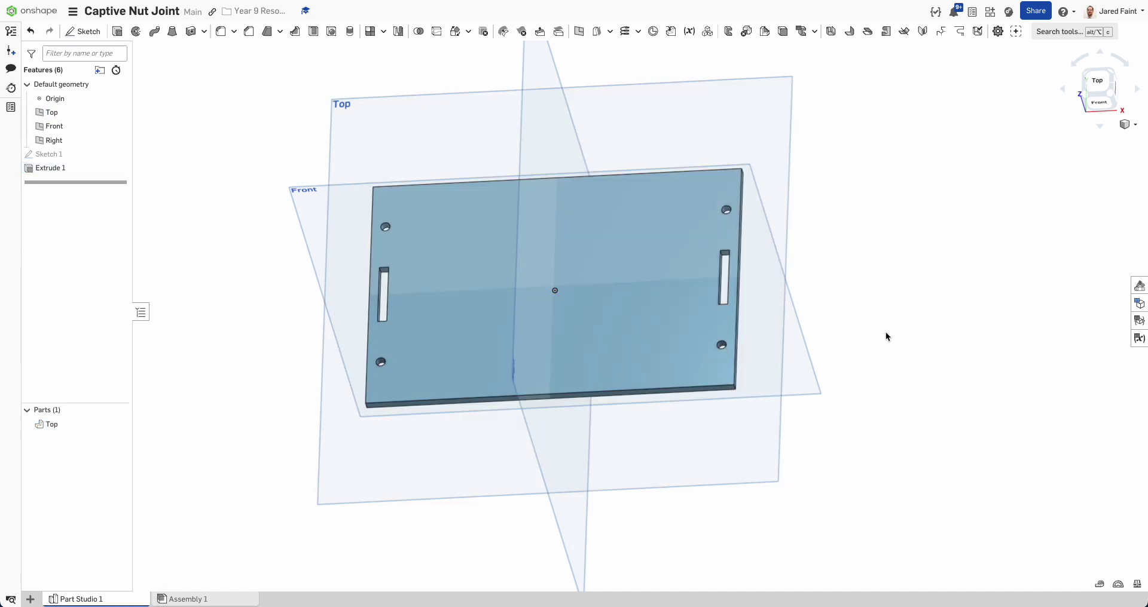
pyautogui.moveTo(886, 333); pyautogui.dragTo(786, 320, button='right')
pyautogui.moveTo(736, 231); pyautogui.dragTo(765, 311, button='right')
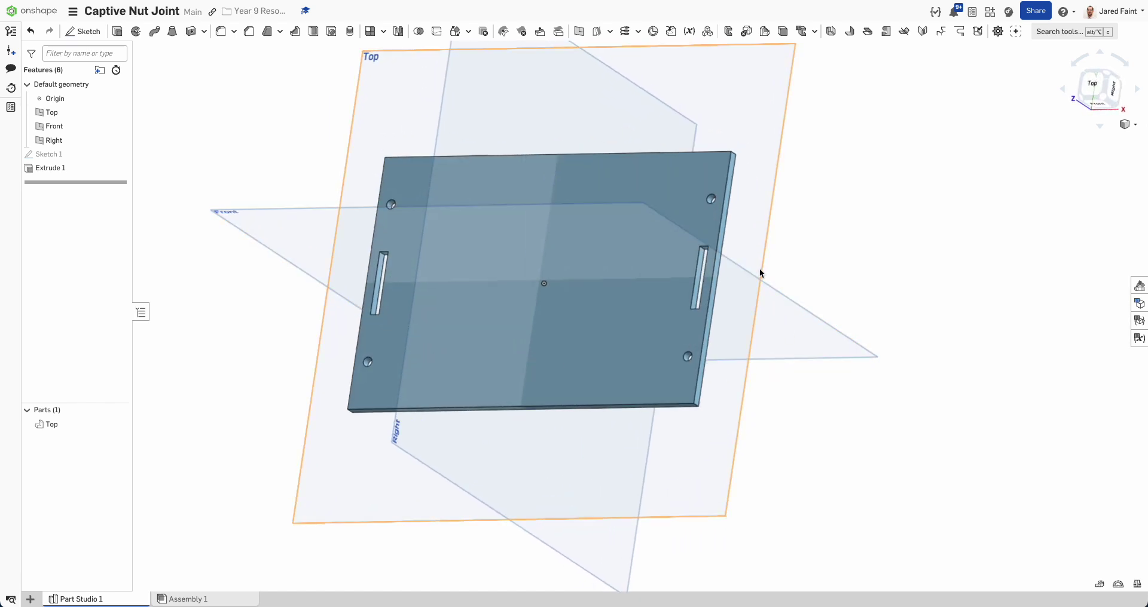
pyautogui.press('p')
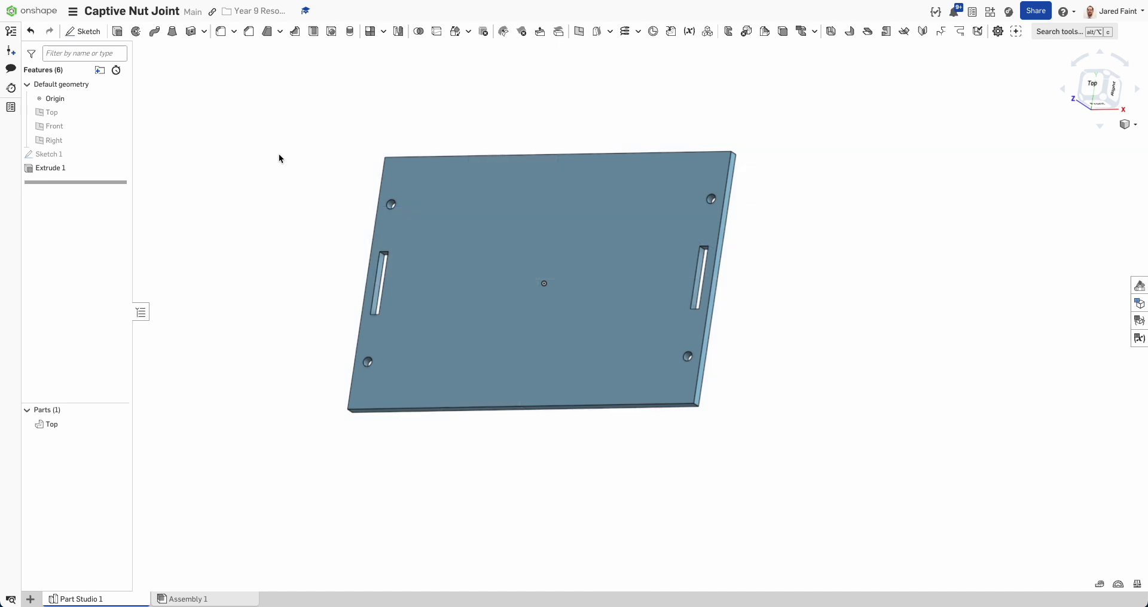
pyautogui.moveTo(592, 292); pyautogui.dragTo(582, 291, button='right')
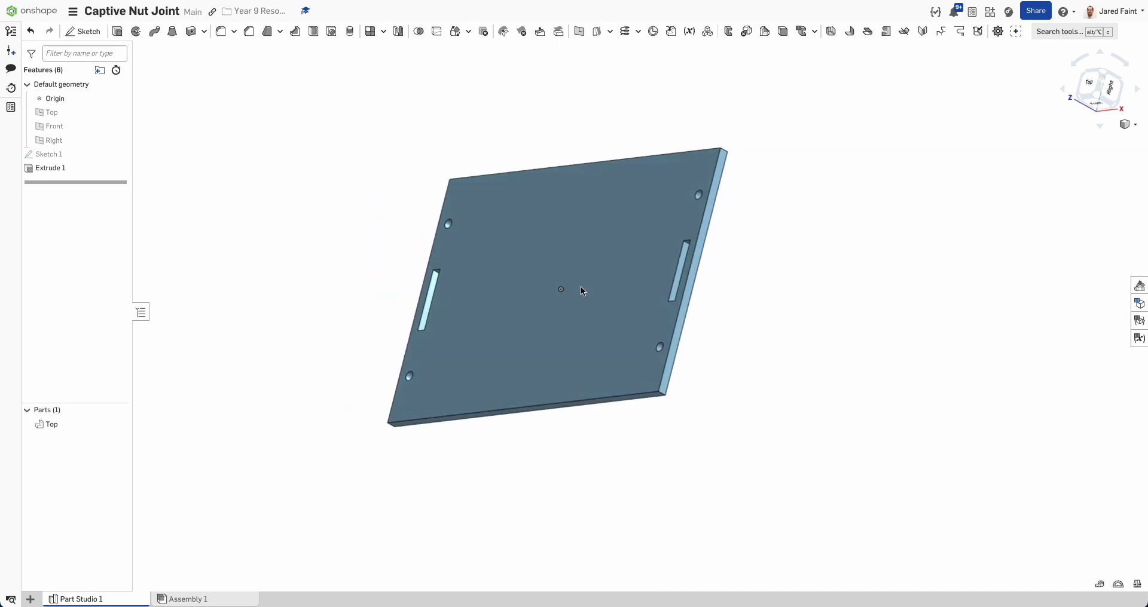
pyautogui.scroll(5, 680, 280)
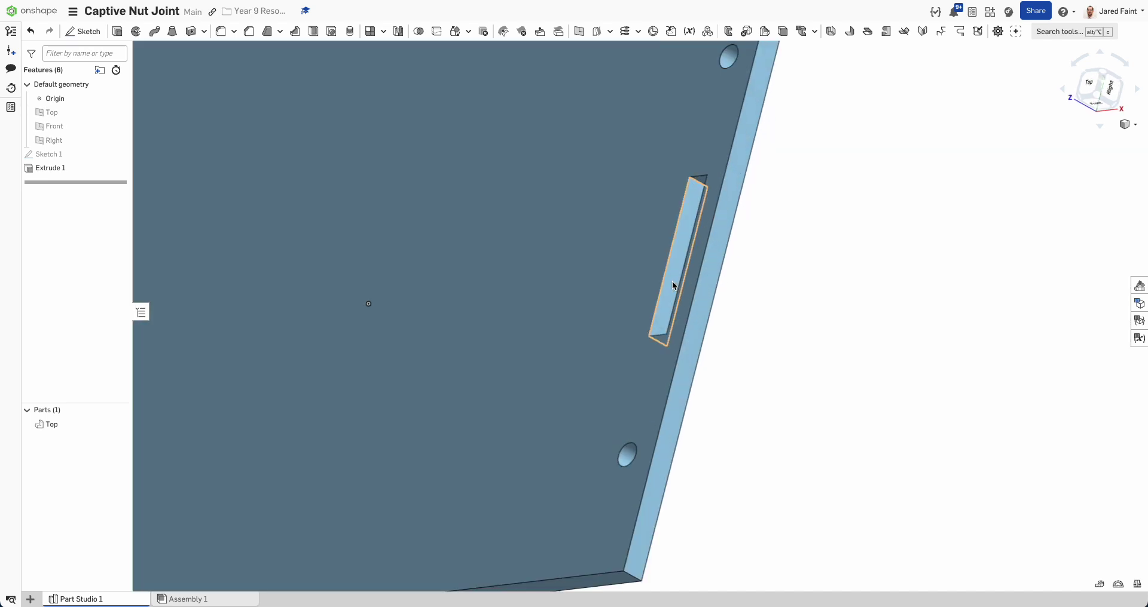
pyautogui.scroll(-2, 567, 284)
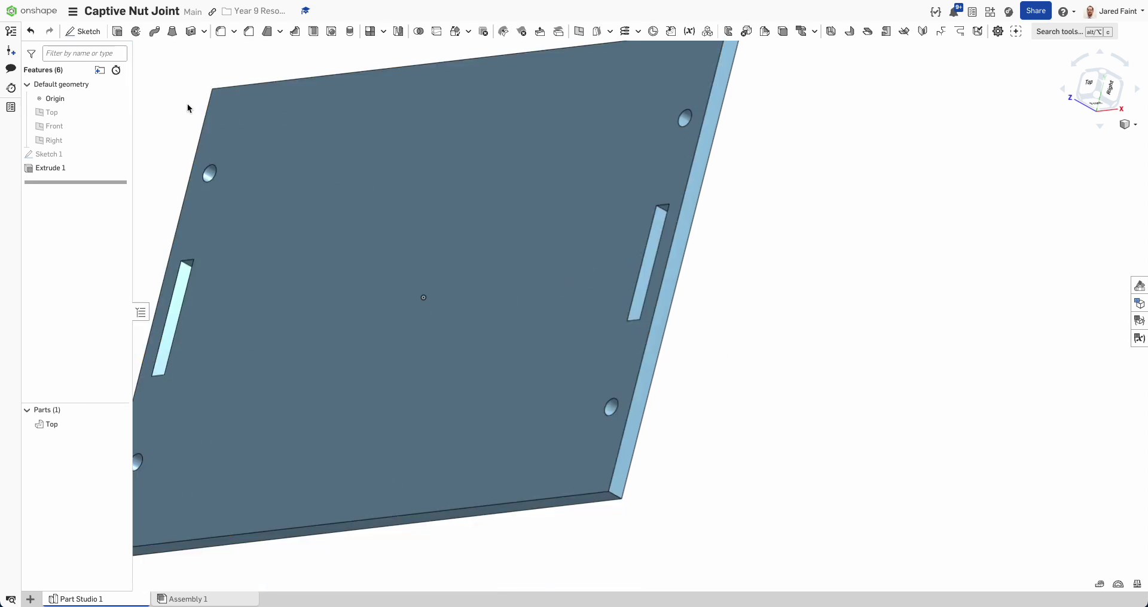
# Start Sketch 2 on the slot's inner face, viewed toward the plate's broad side.
pyautogui.click(83, 31)
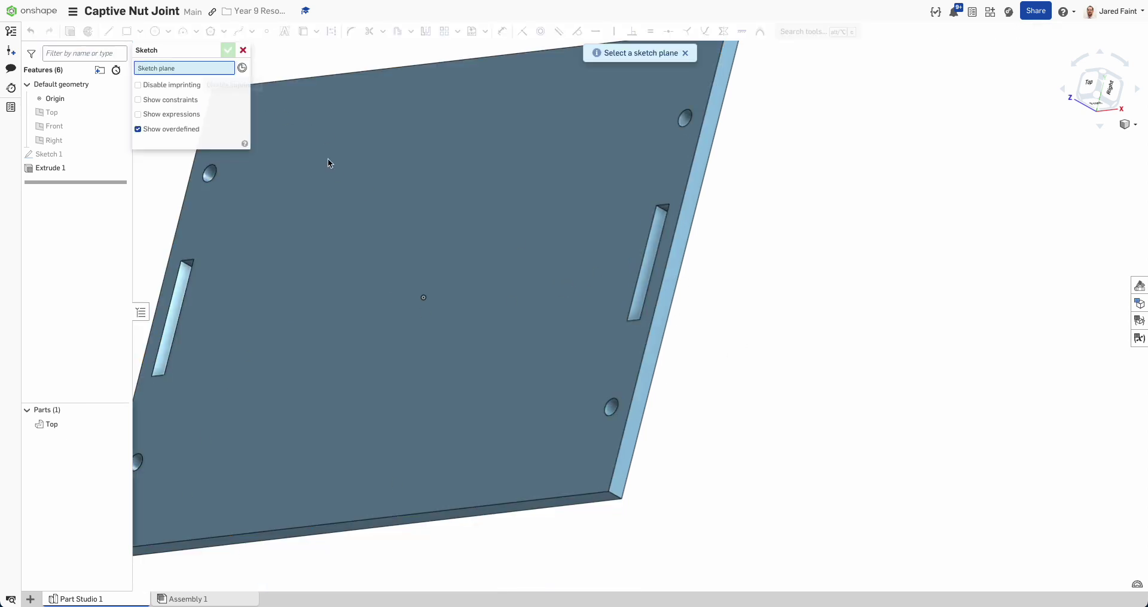
pyautogui.click(643, 285)
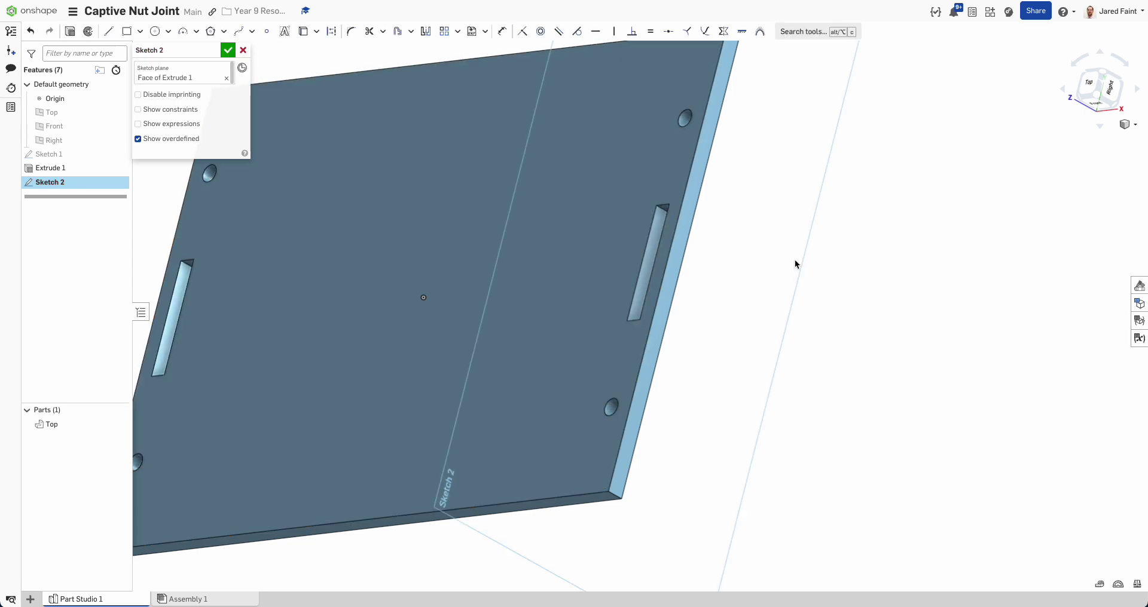
pyautogui.press('m')
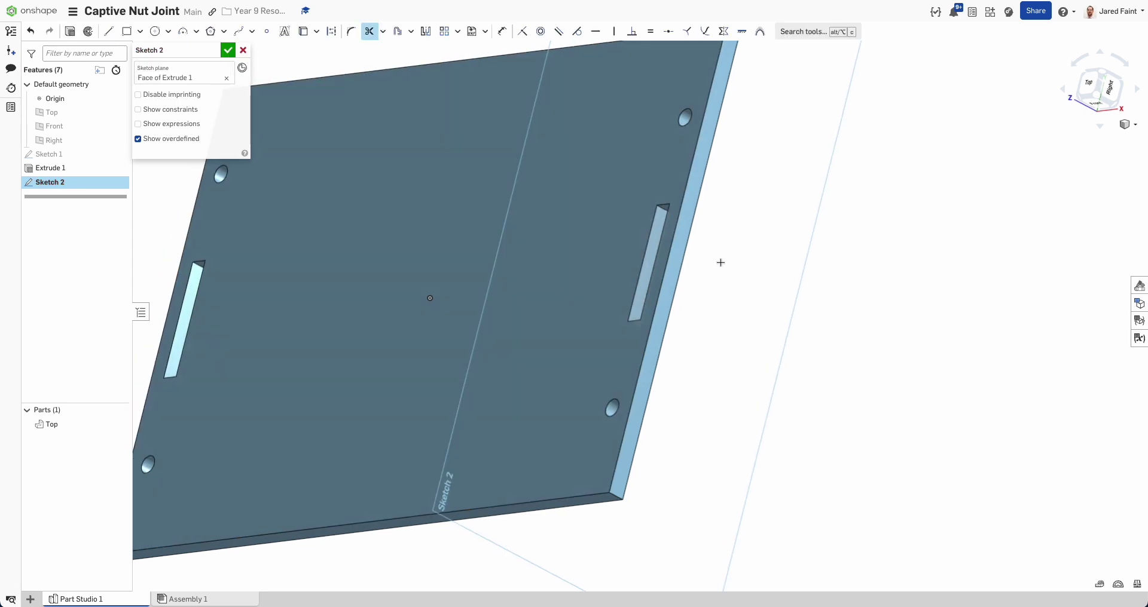
pyautogui.press('n')
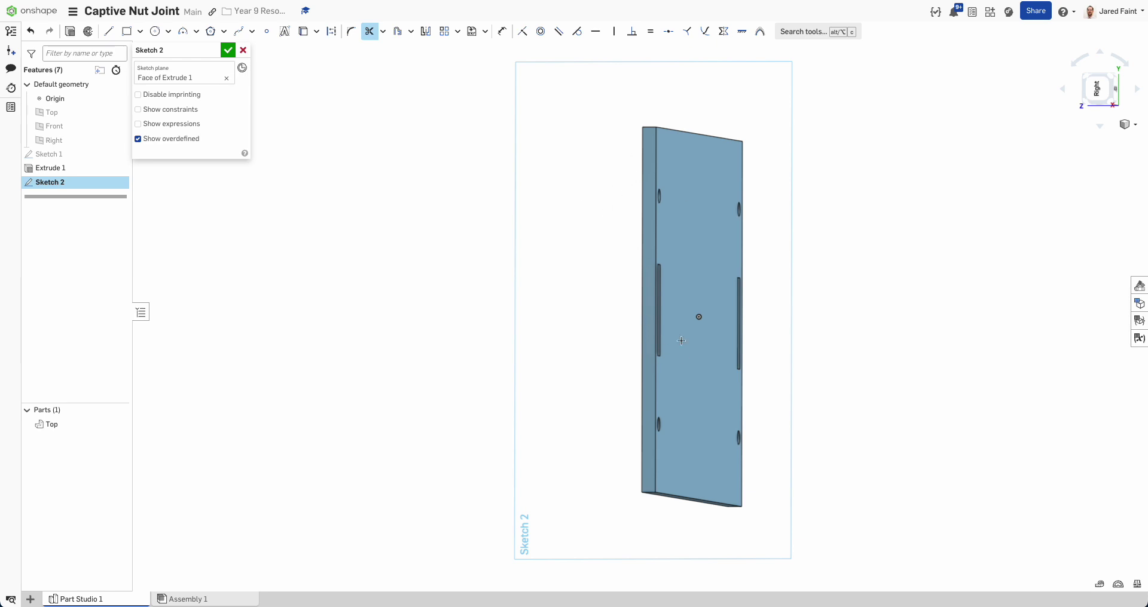
pyautogui.moveTo(657, 332); pyautogui.dragTo(691, 333, button='right')
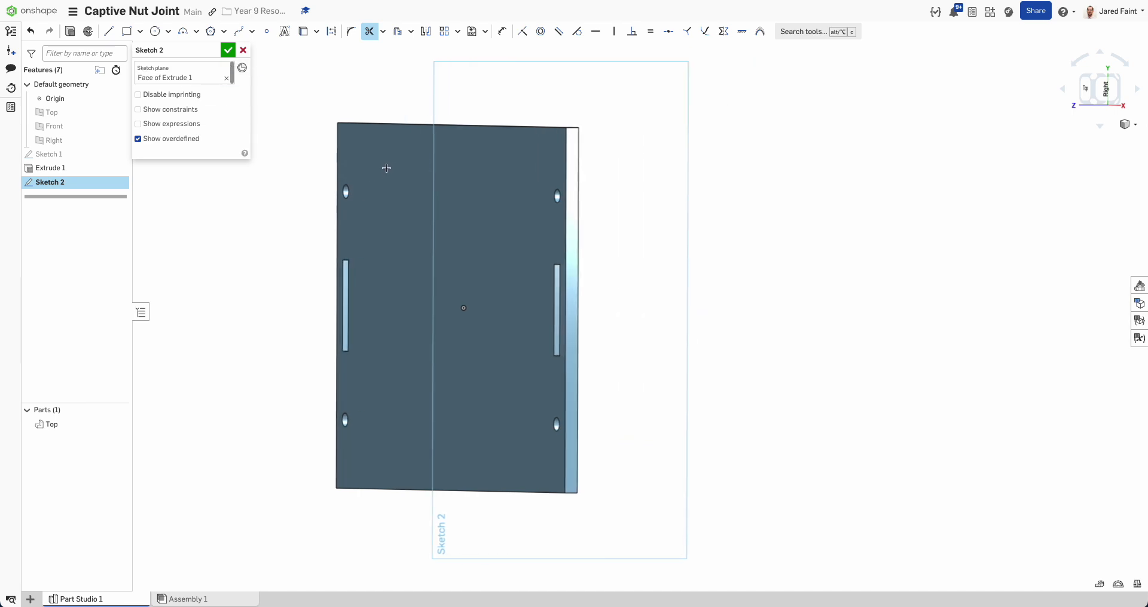
pyautogui.moveTo(386, 168); pyautogui.dragTo(344, 163, button='middle')
# Draw a small rectangle over the slot from its top corner.
pyautogui.click(126, 31)
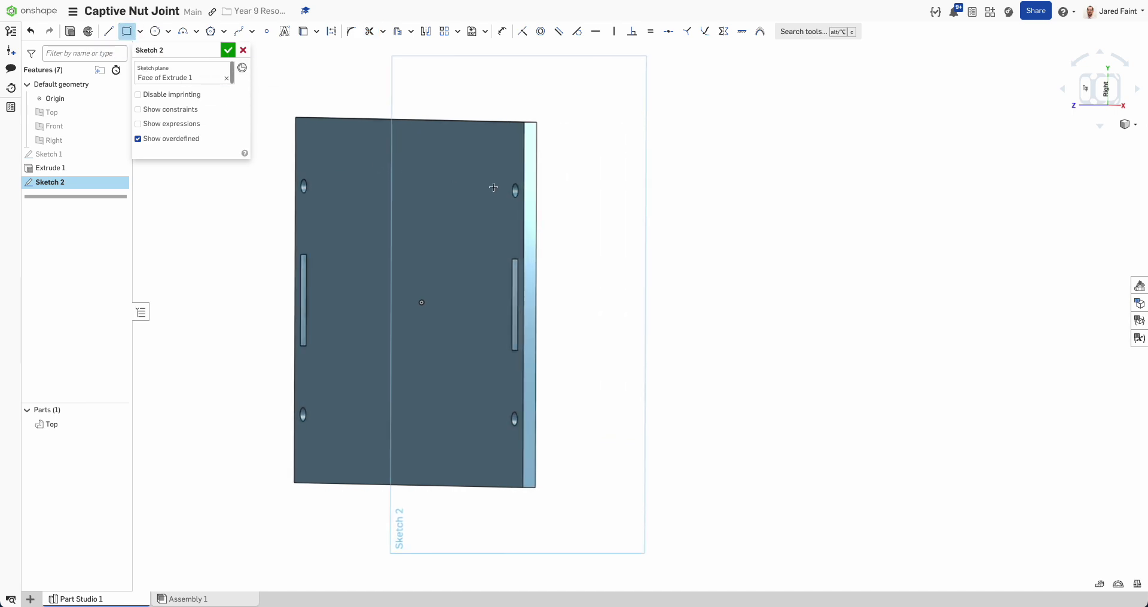
pyautogui.moveTo(494, 188); pyautogui.dragTo(545, 219, button='right')
pyautogui.scroll(4, 508, 261)
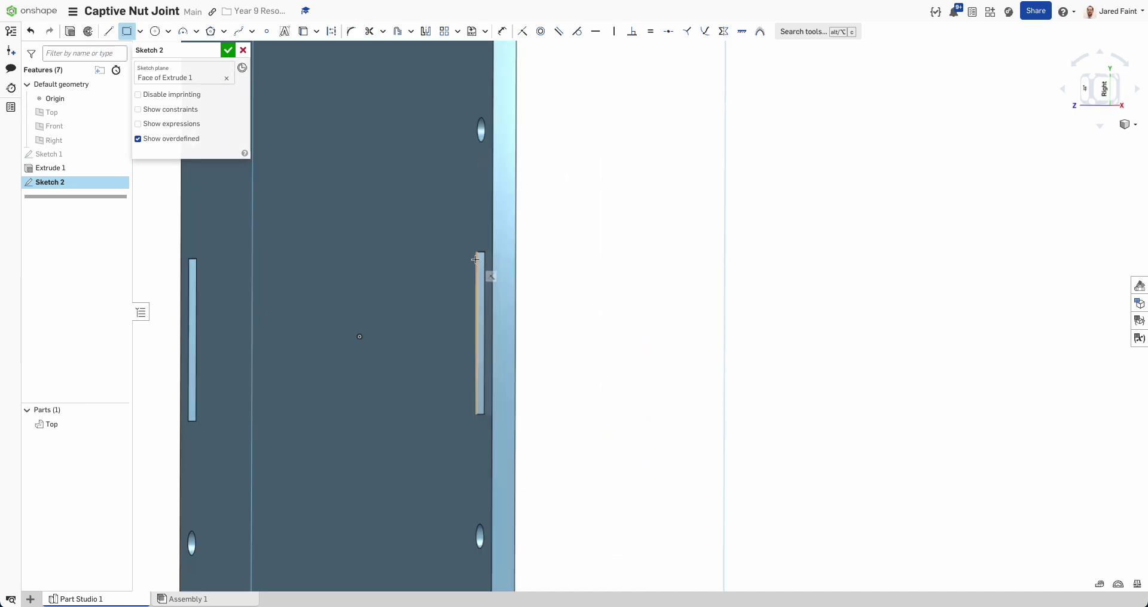
pyautogui.click(477, 252)
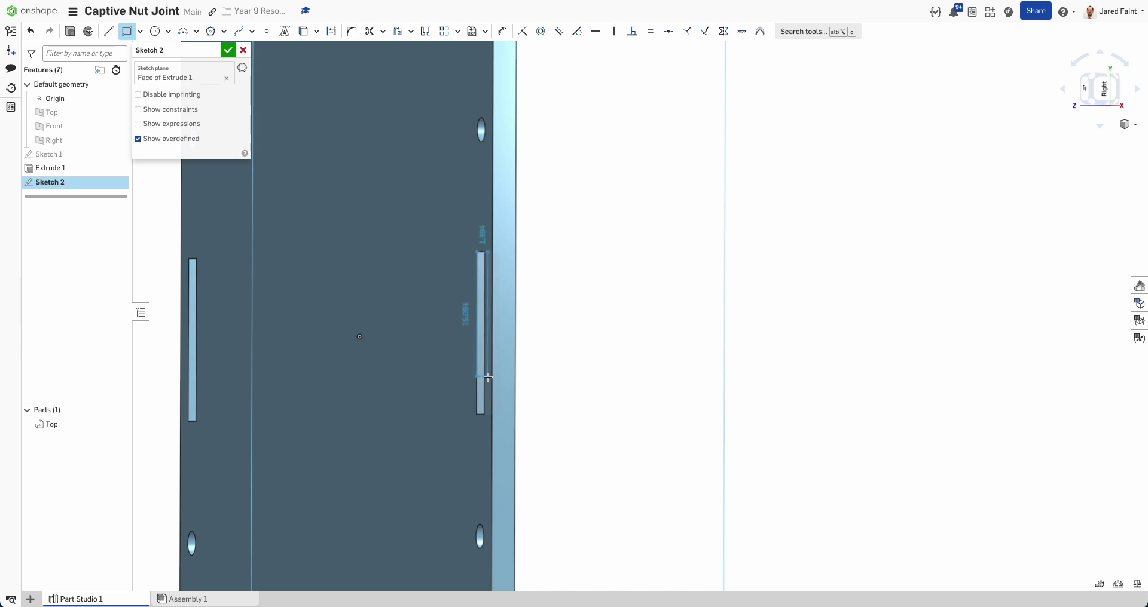
pyautogui.click(499, 414)
pyautogui.moveTo(546, 404); pyautogui.dragTo(505, 312, button='right')
pyautogui.scroll(-3, 536, 316)
pyautogui.scroll(-2, 536, 316)
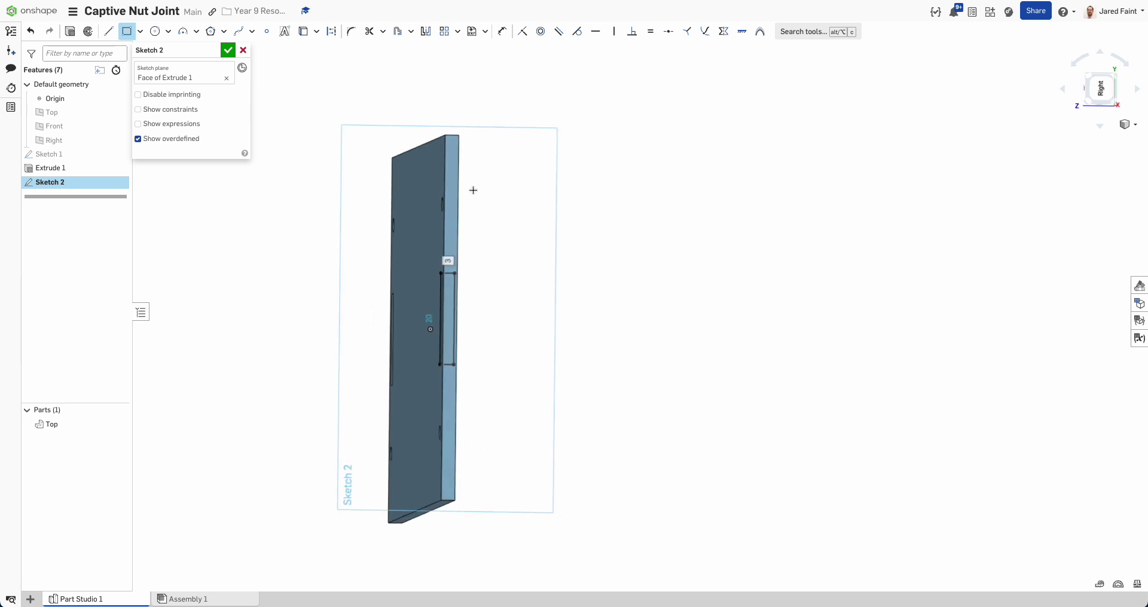
# Draw a rectangle from the plate's top corner dimensioned 80 tall by 25 wide.
pyautogui.click(453, 135)
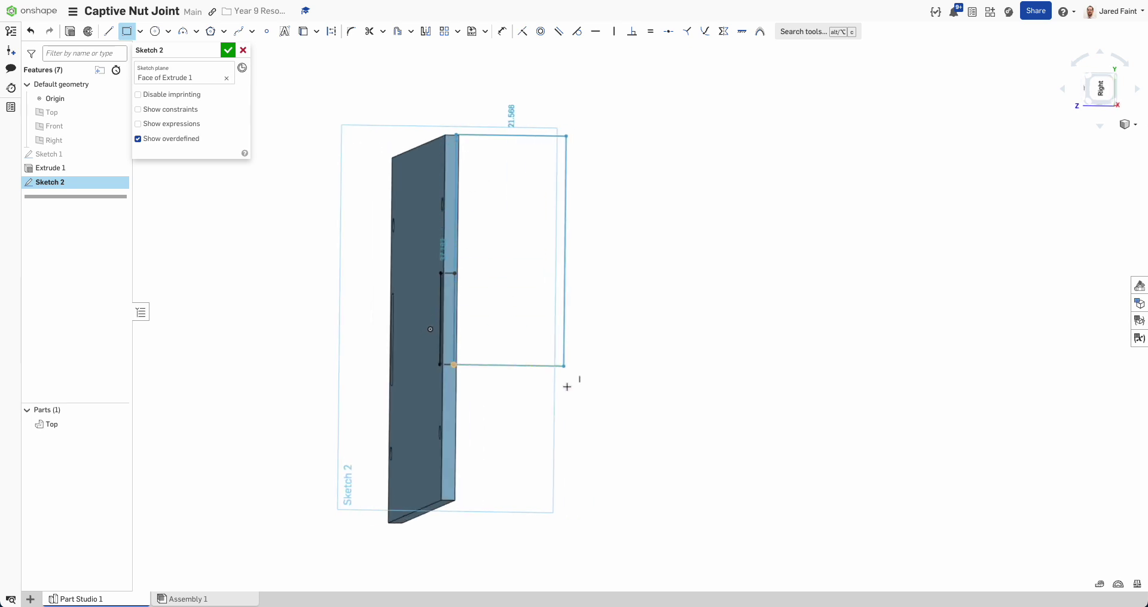
pyautogui.click(561, 501)
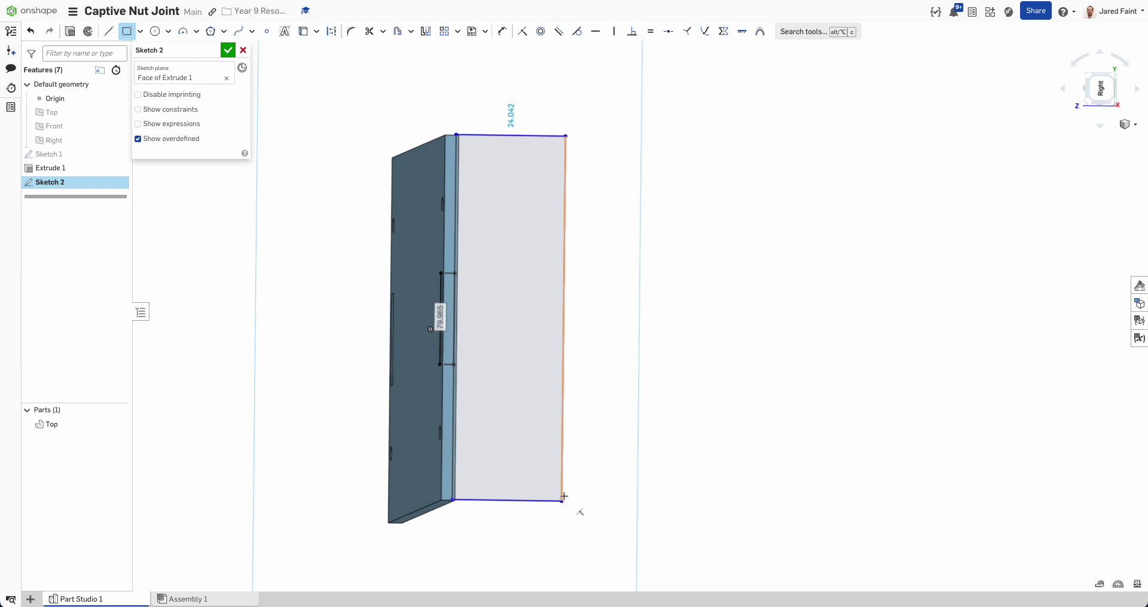
pyautogui.write('8')
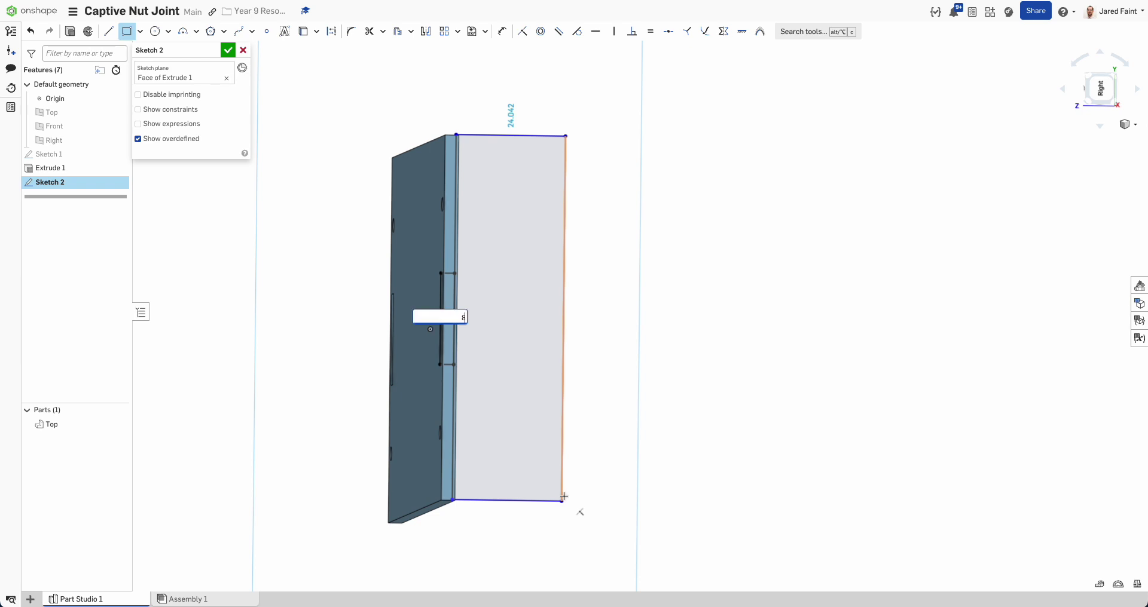
pyautogui.write('0')
pyautogui.press('Return')
pyautogui.write('25')
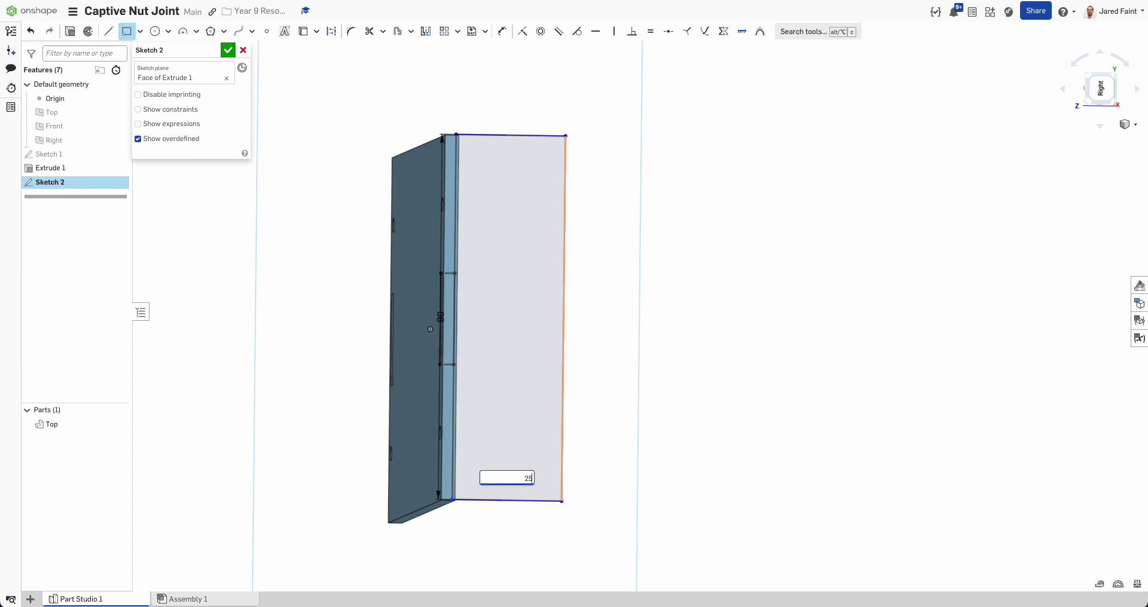
pyautogui.press('Return')
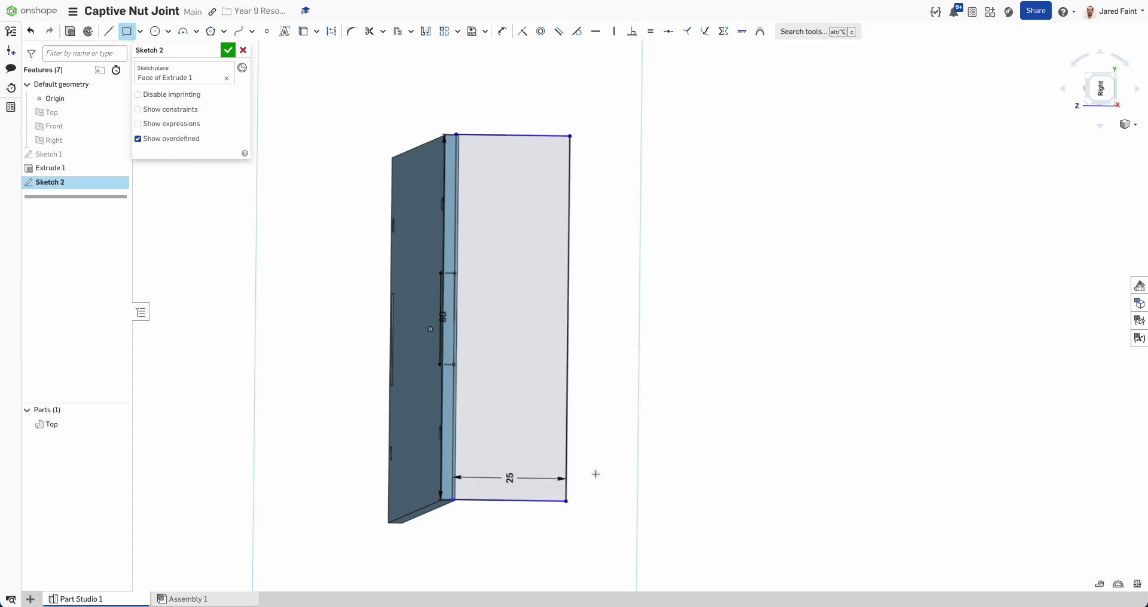
# Move the 80 dimension clear of the part in a normal view.
pyautogui.scroll(1, 455, 154)
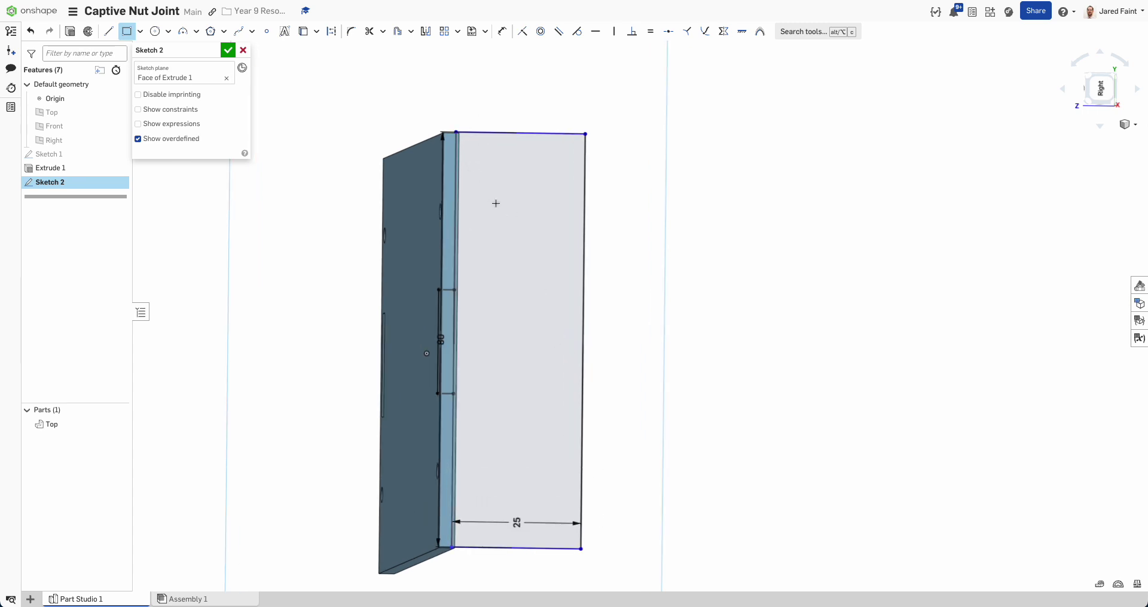
pyautogui.press('n')
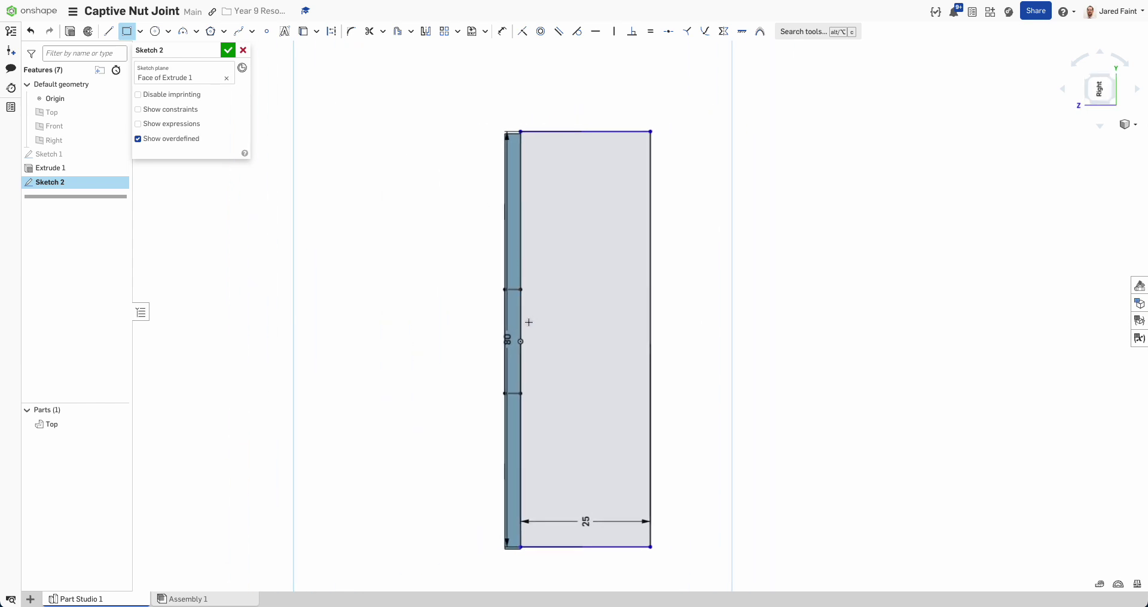
pyautogui.press('Escape')
pyautogui.moveTo(507, 339); pyautogui.dragTo(468, 338)
pyautogui.scroll(3, 489, 141)
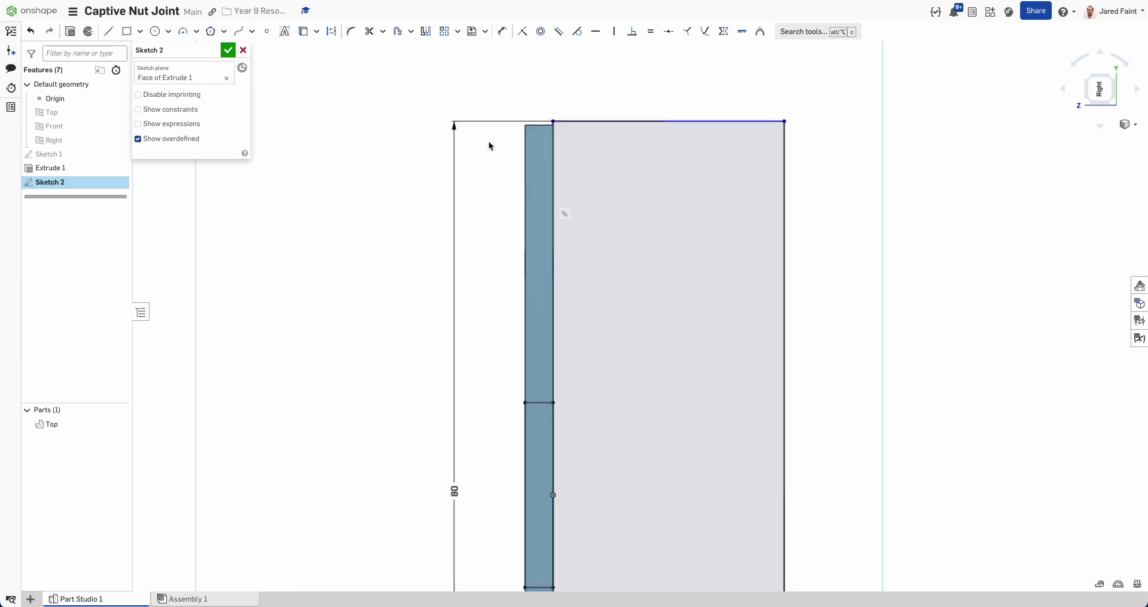
pyautogui.moveTo(489, 141); pyautogui.dragTo(439, 226, button='middle')
pyautogui.scroll(2, 507, 200)
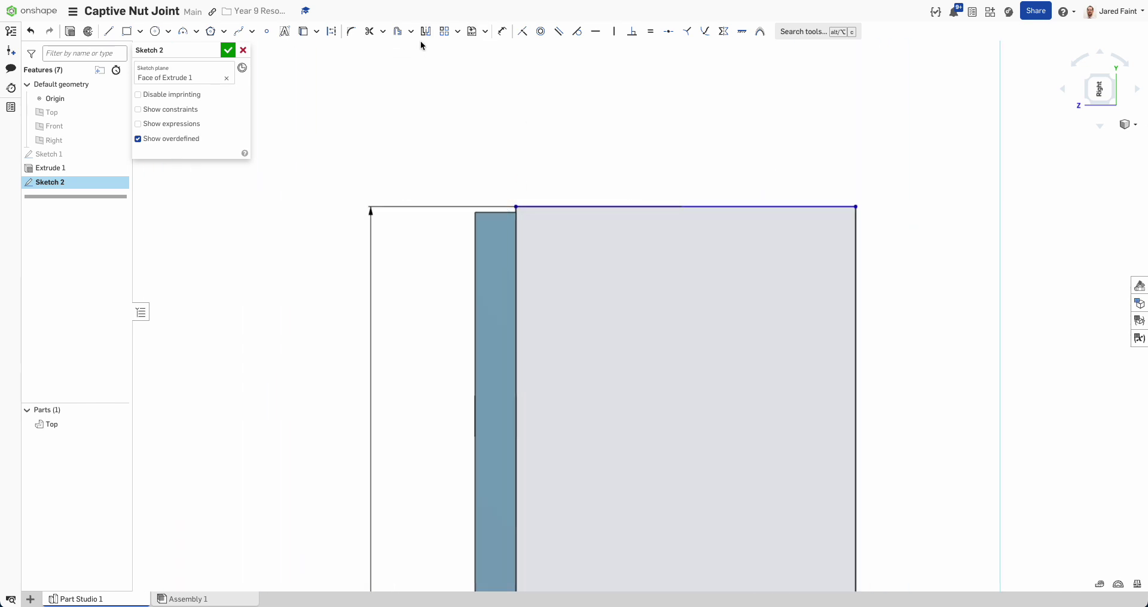
# Make the rectangle's top edge coincident with the plate's top edge.
pyautogui.click(522, 31)
pyautogui.click(539, 206)
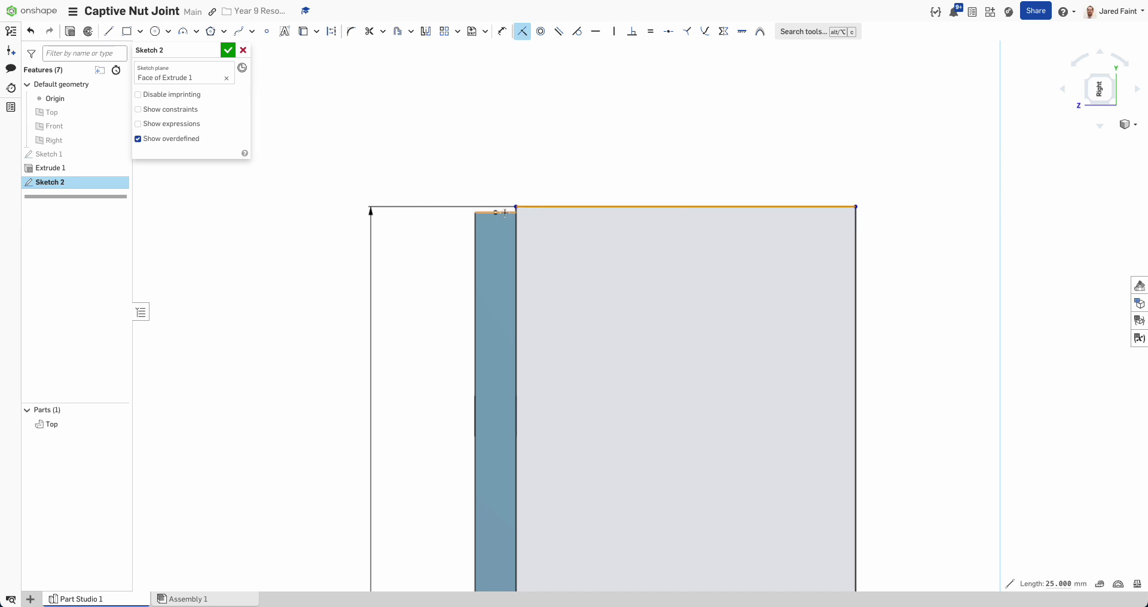
pyautogui.click(505, 213)
pyautogui.scroll(-5, 548, 239)
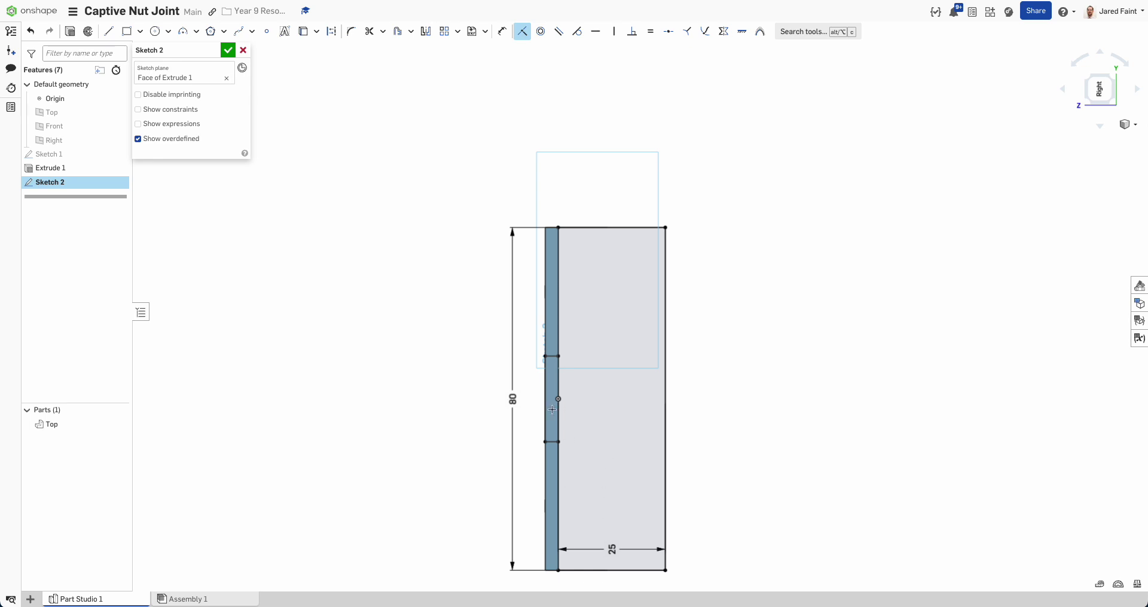
pyautogui.scroll(3, 560, 506)
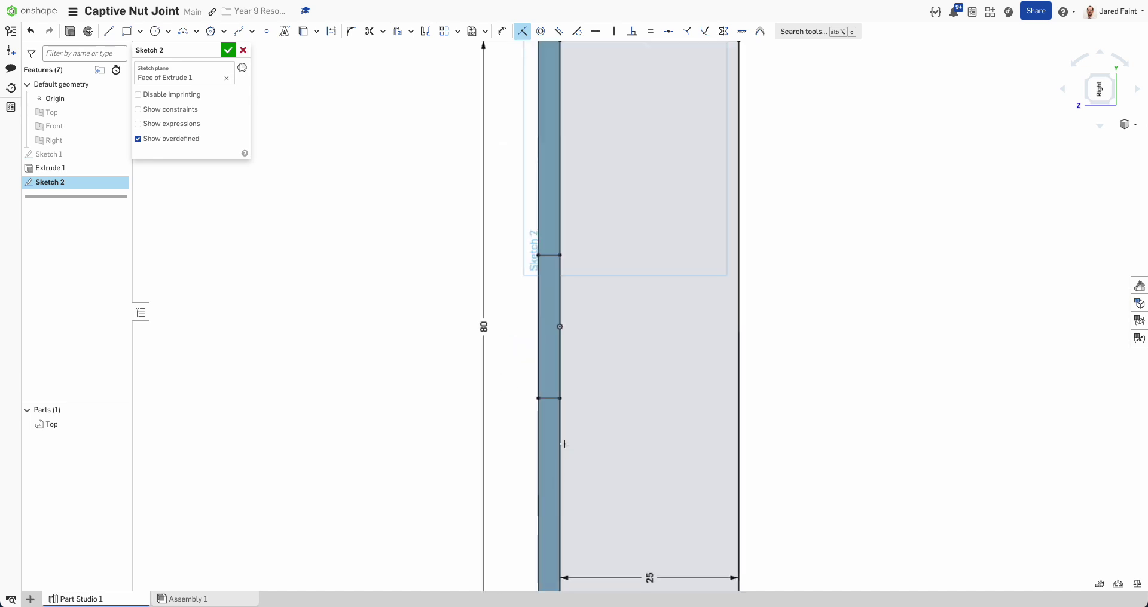
pyautogui.scroll(-4, 561, 506)
pyautogui.moveTo(560, 505); pyautogui.dragTo(586, 364, button='right')
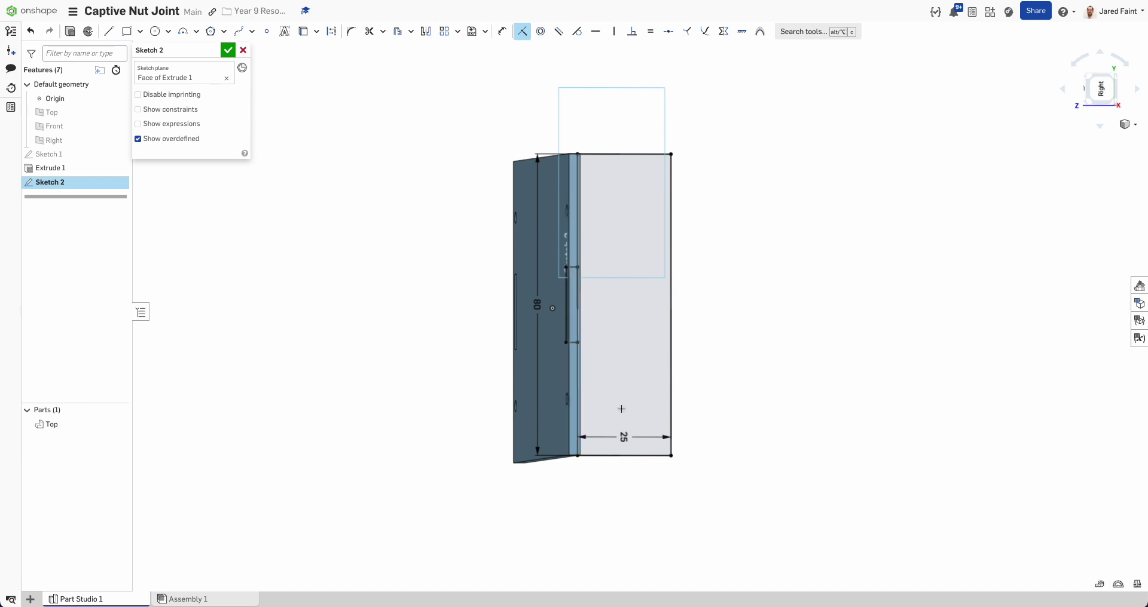
# Draw a construction line from the edge midpoint across to the right edge.
pyautogui.click(127, 31)
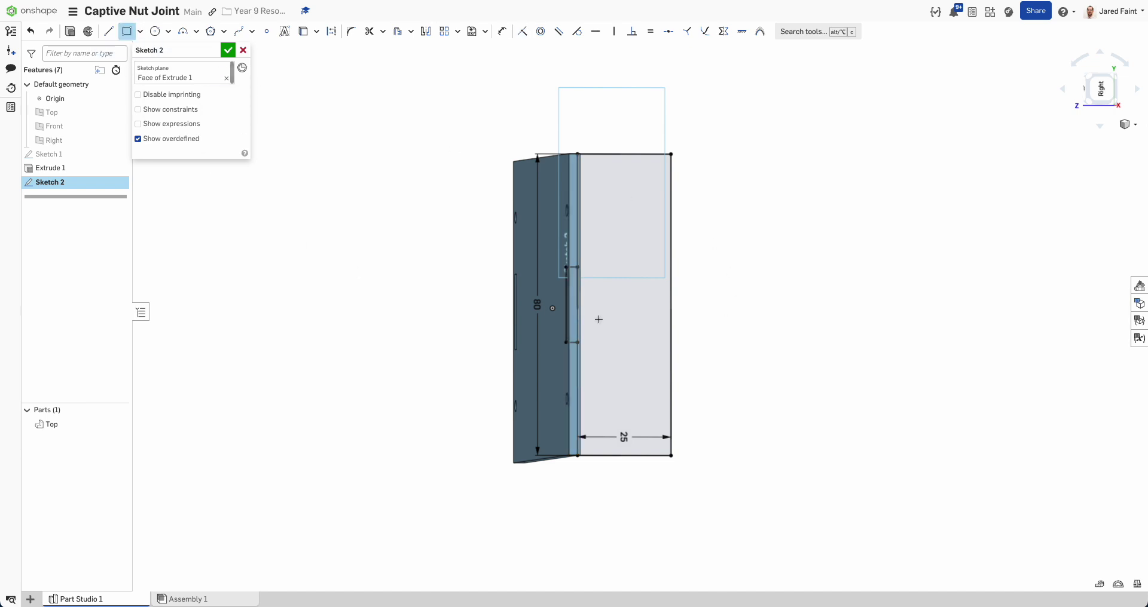
pyautogui.click(108, 31)
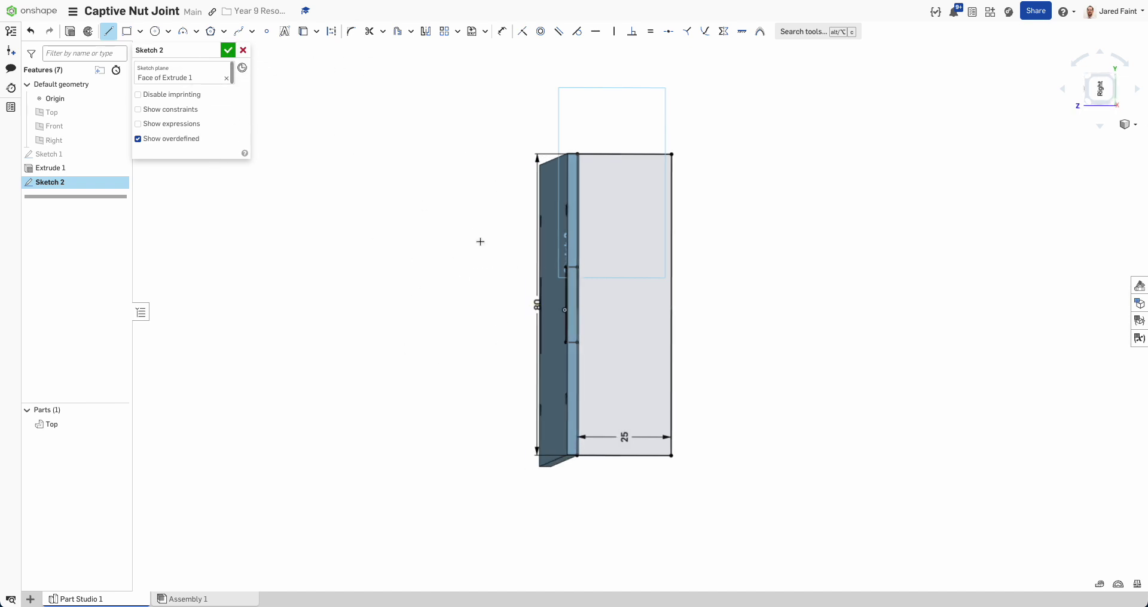
pyautogui.press('q')
pyautogui.scroll(3, 594, 315)
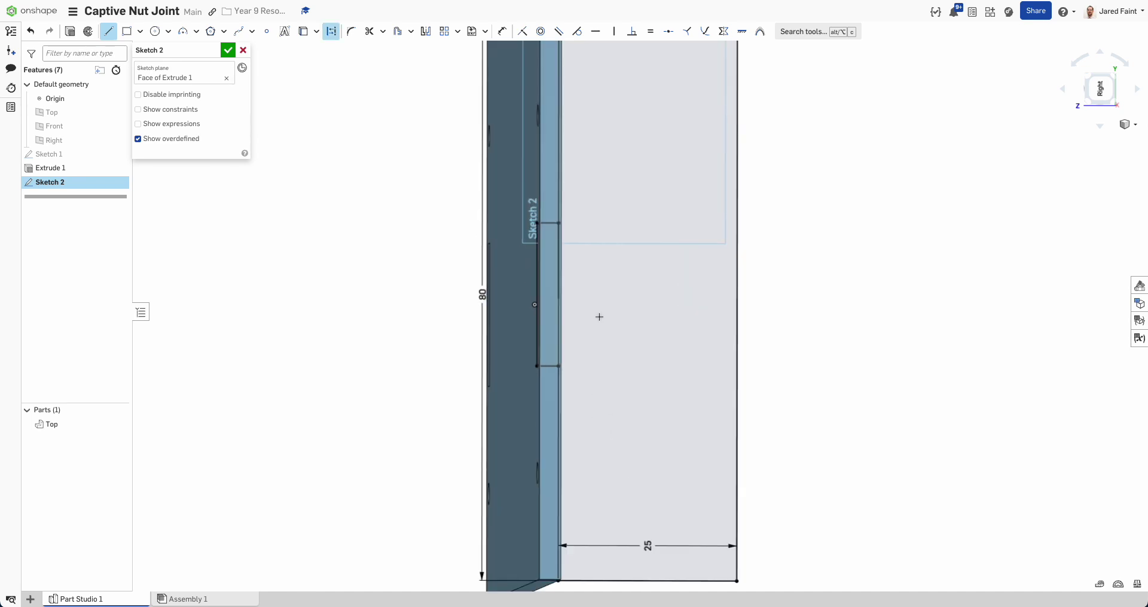
pyautogui.press('n')
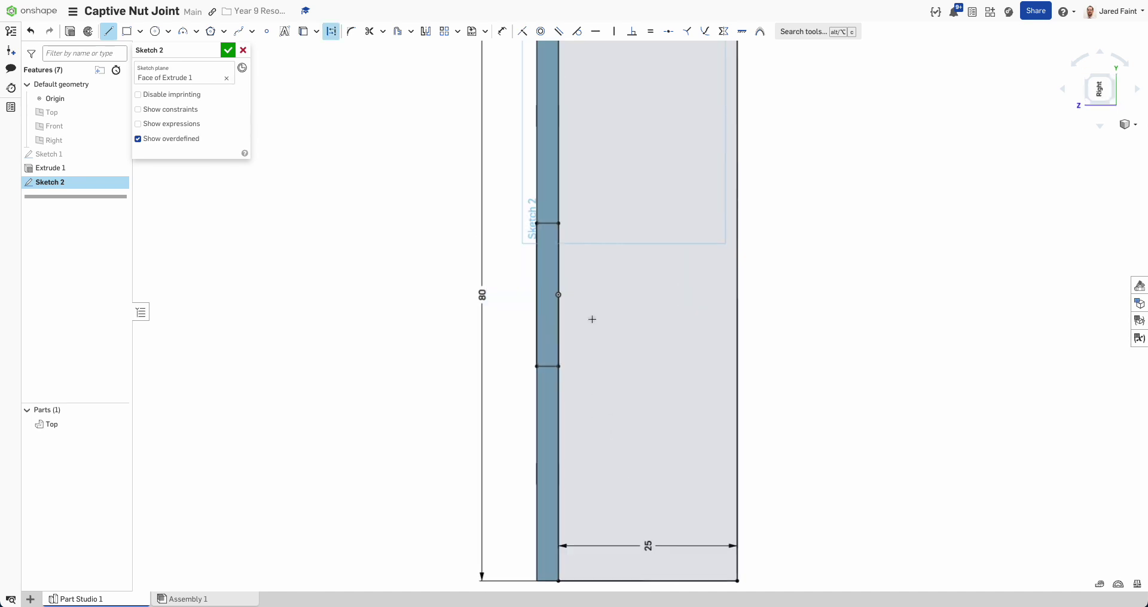
pyautogui.click(558, 295)
pyautogui.click(736, 295)
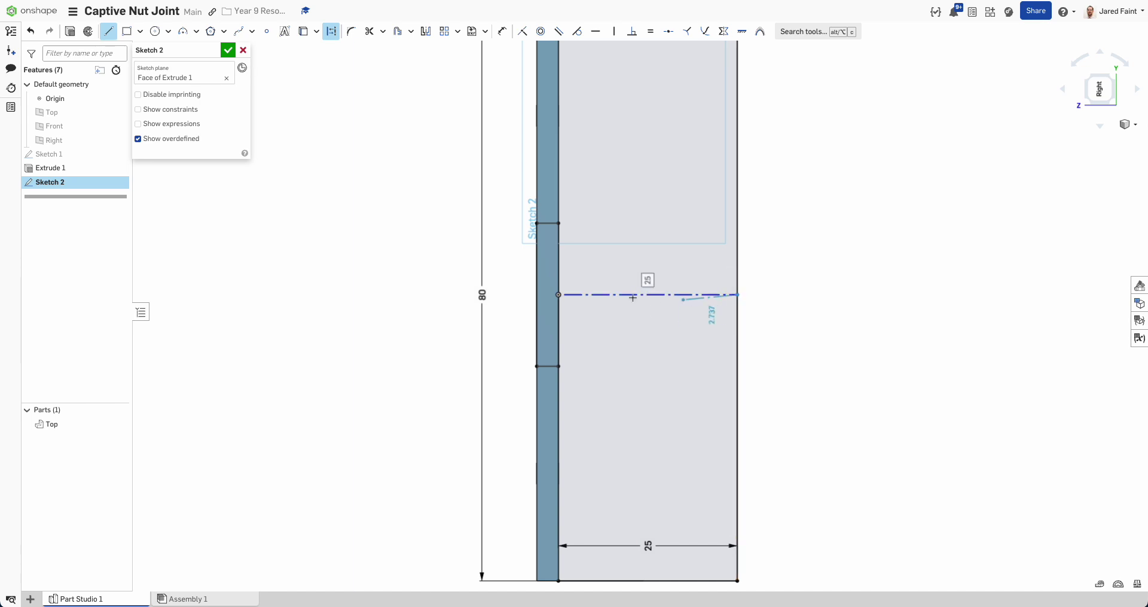
pyautogui.scroll(-3, 639, 296)
pyautogui.press('Escape')
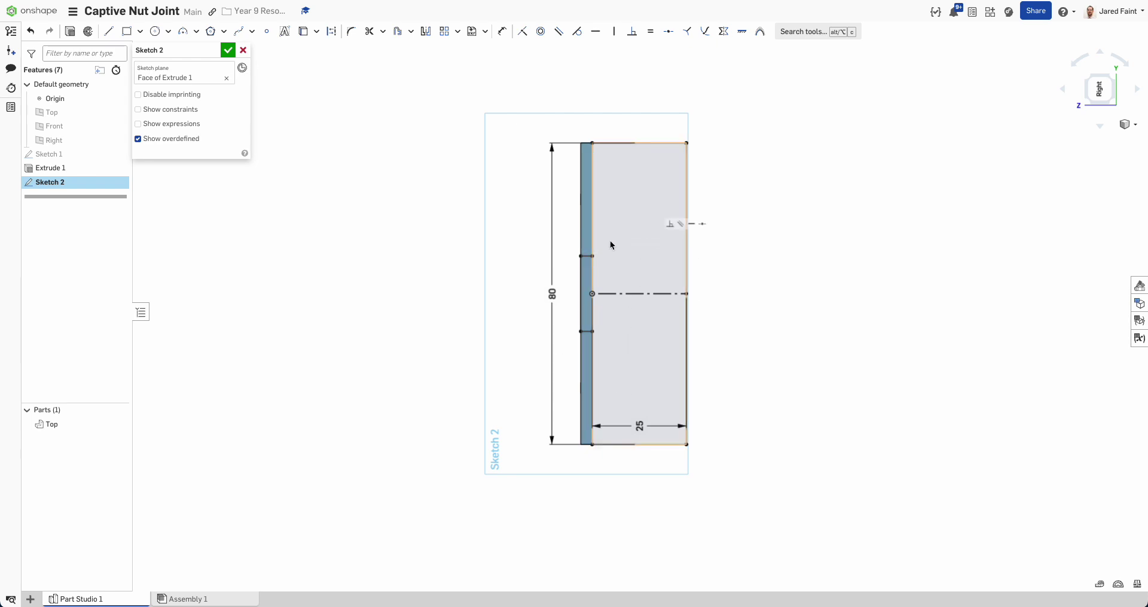
pyautogui.moveTo(610, 240); pyautogui.dragTo(515, 256, button='middle')
pyautogui.scroll(1, 586, 306)
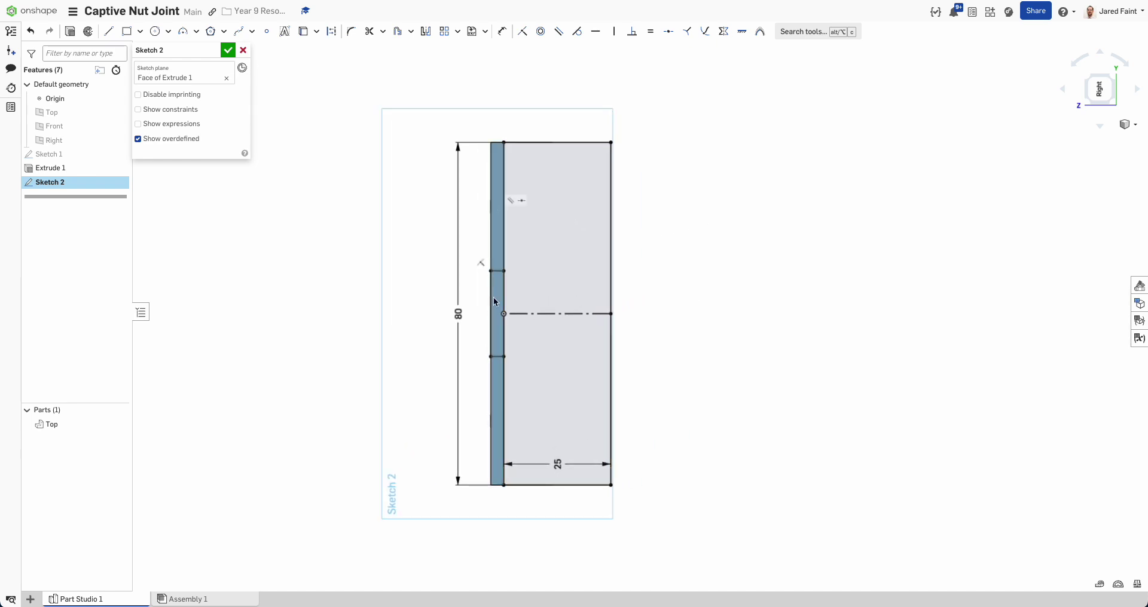
pyautogui.moveTo(494, 225); pyautogui.dragTo(501, 221, button='right')
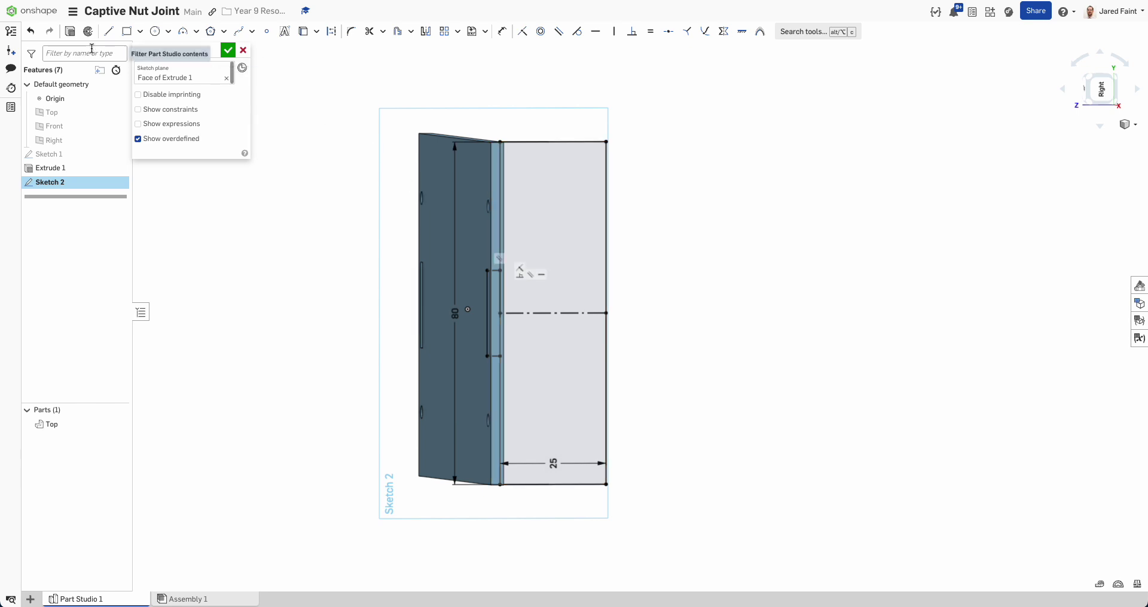
# Add a construction centreline across the face, dimensioned 15 mm from the slot top.
pyautogui.click(106, 34)
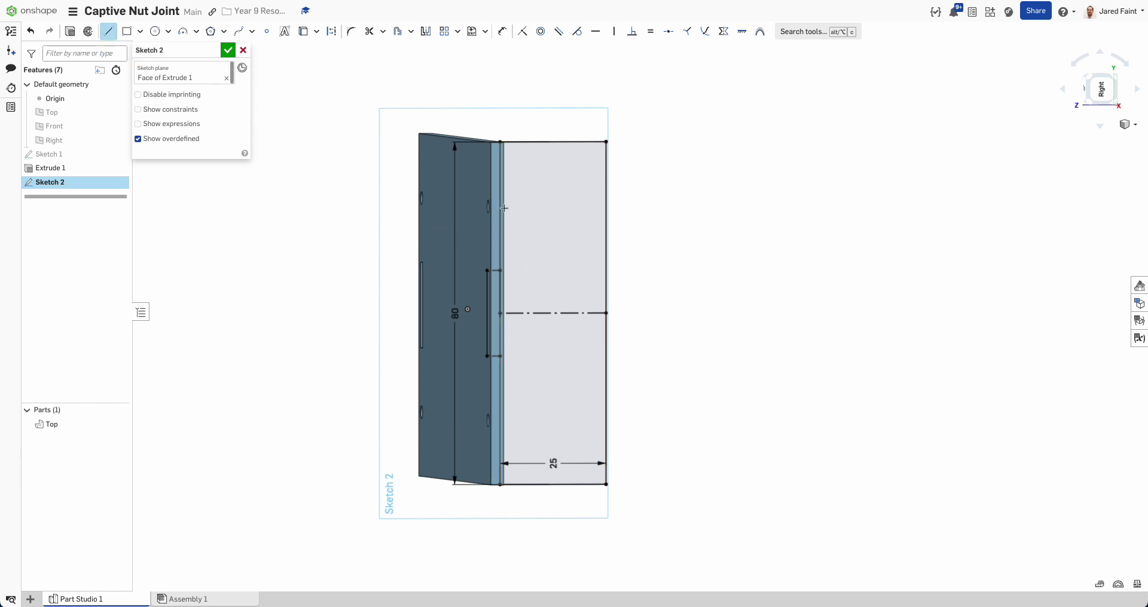
pyautogui.press('u')
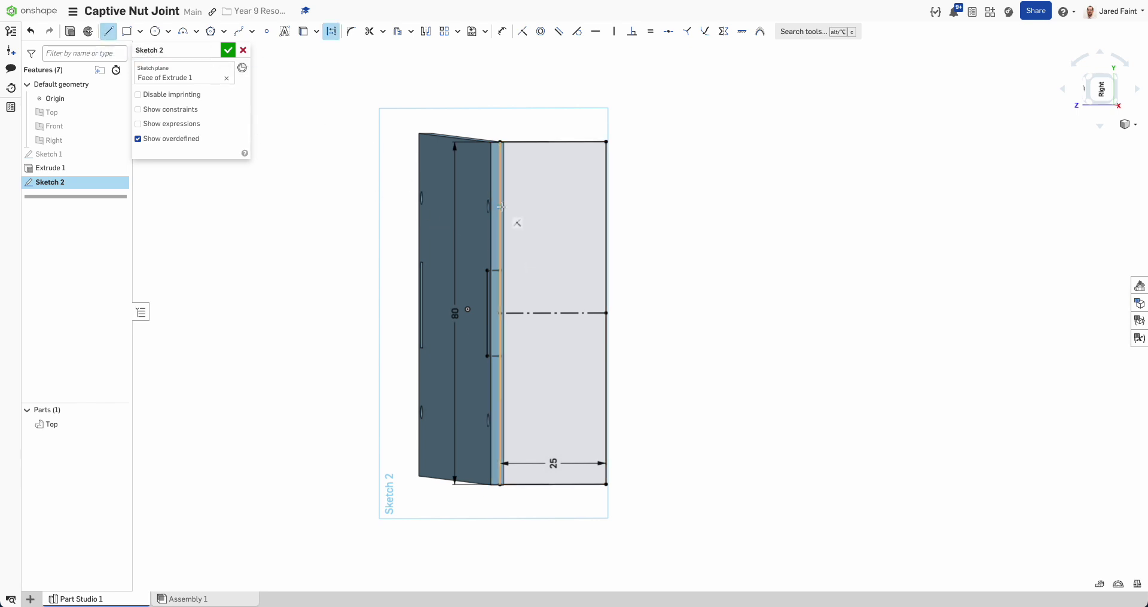
pyautogui.click(501, 207)
pyautogui.click(606, 207)
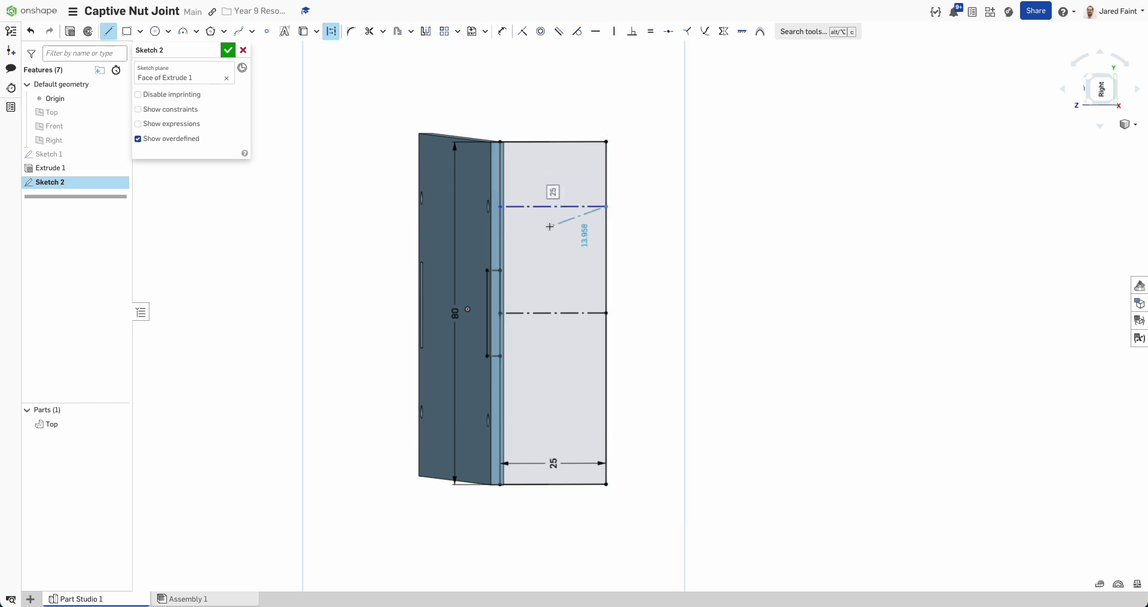
pyautogui.press('Escape')
pyautogui.press('u')
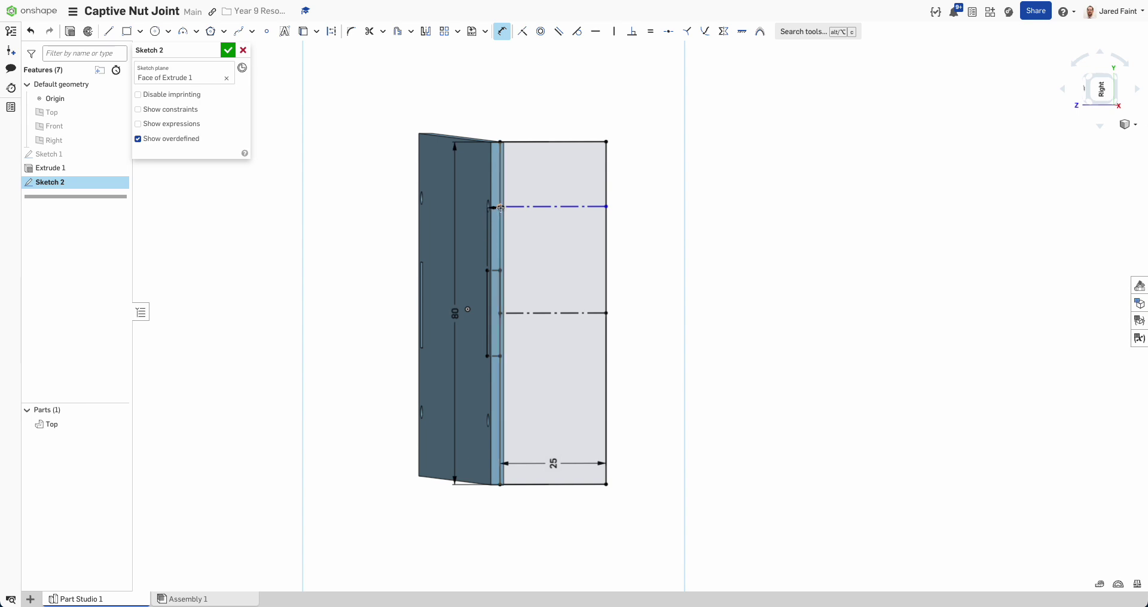
pyautogui.click(494, 266)
pyautogui.click(455, 223)
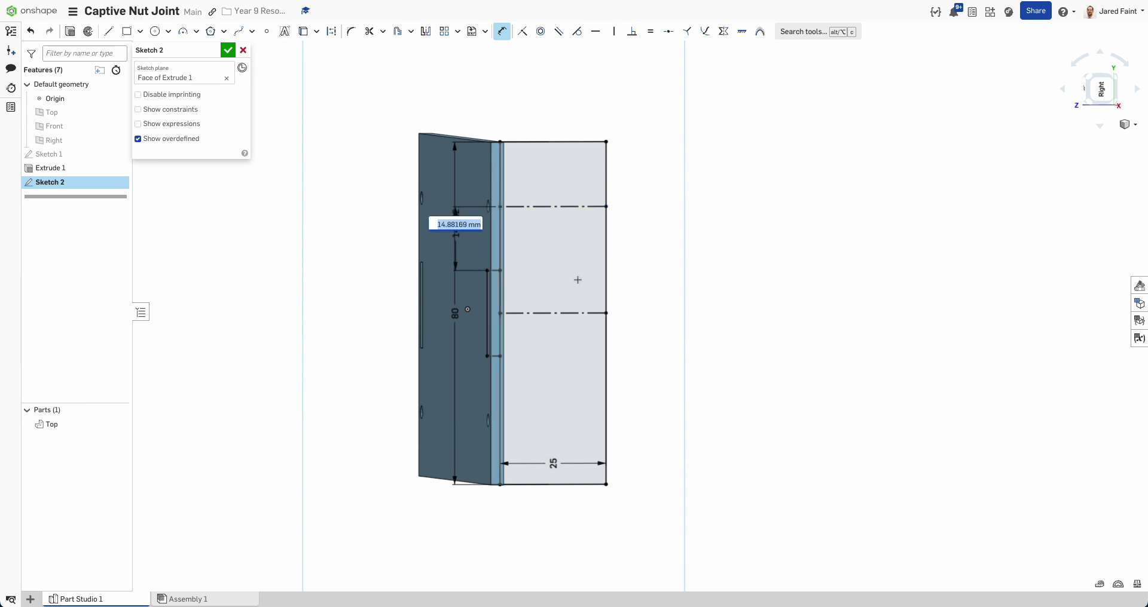
pyautogui.write('15')
pyautogui.press('Return')
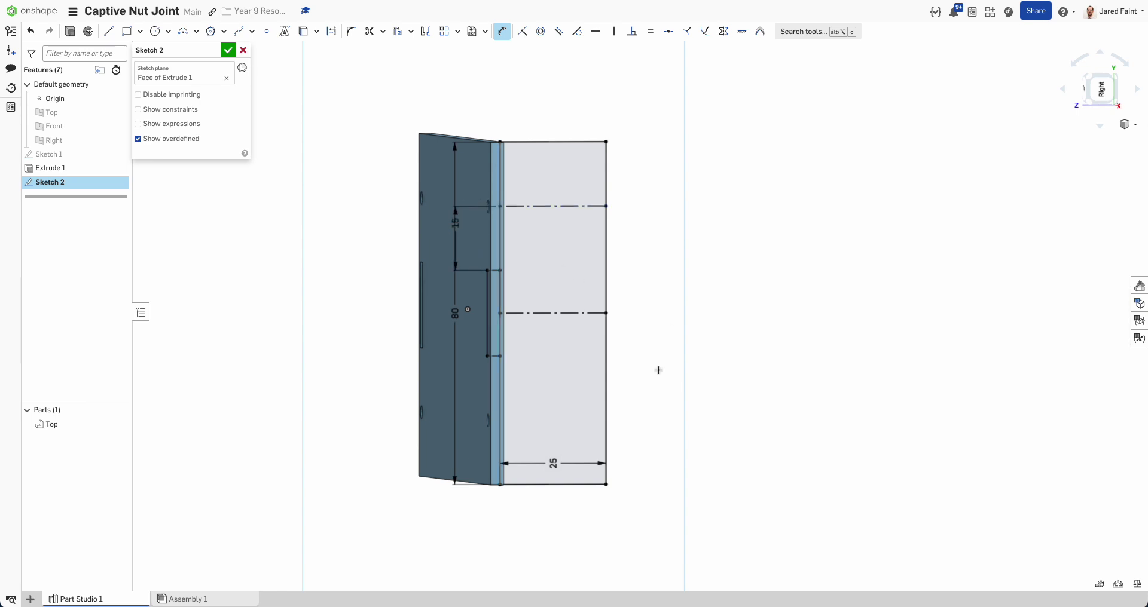
# Project the slot edge into Sketch 2 with Use.
pyautogui.click(502, 318)
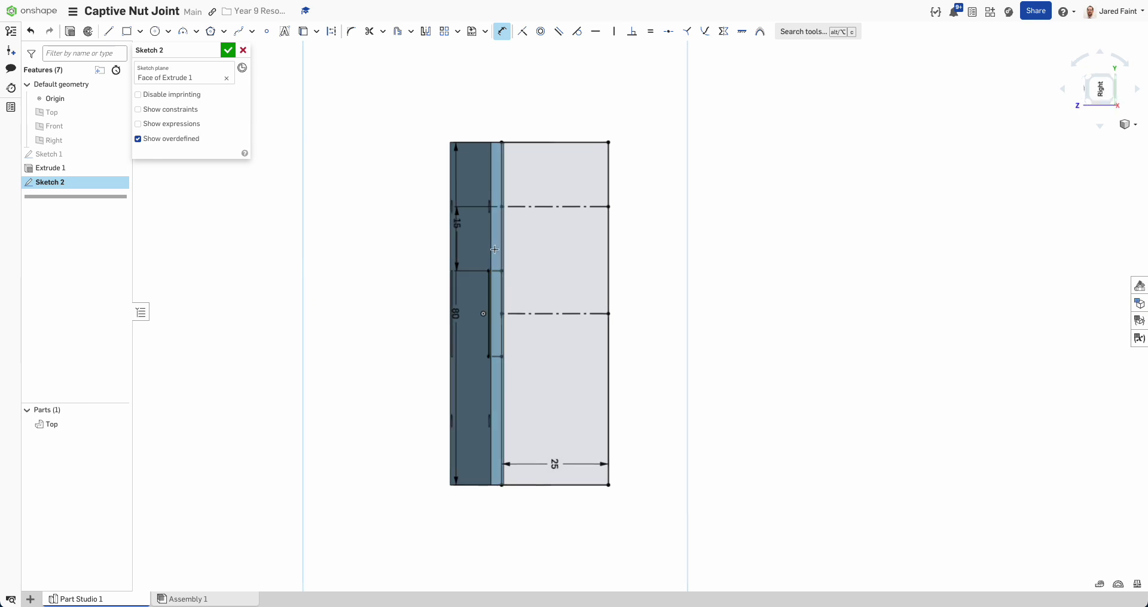
pyautogui.scroll(6, 491, 219)
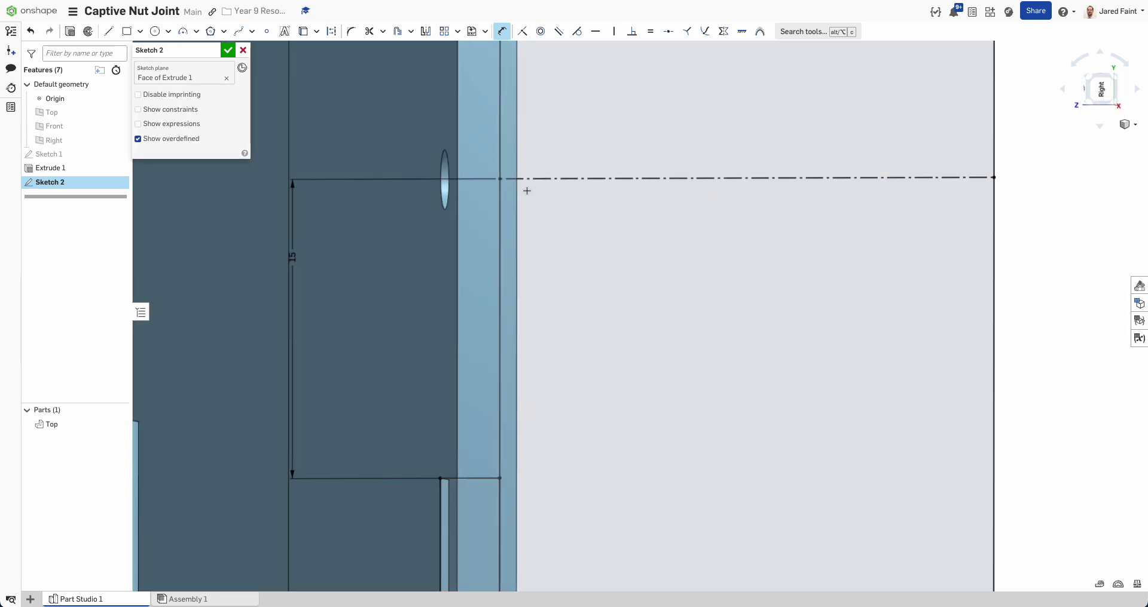
pyautogui.moveTo(589, 200)
pyautogui.mouseDown(button='right')
pyautogui.moveTo(610, 198)
pyautogui.moveTo(571, 202)
pyautogui.mouseUp(button='right')
pyautogui.press('n')
pyautogui.scroll(-5, 556, 221)
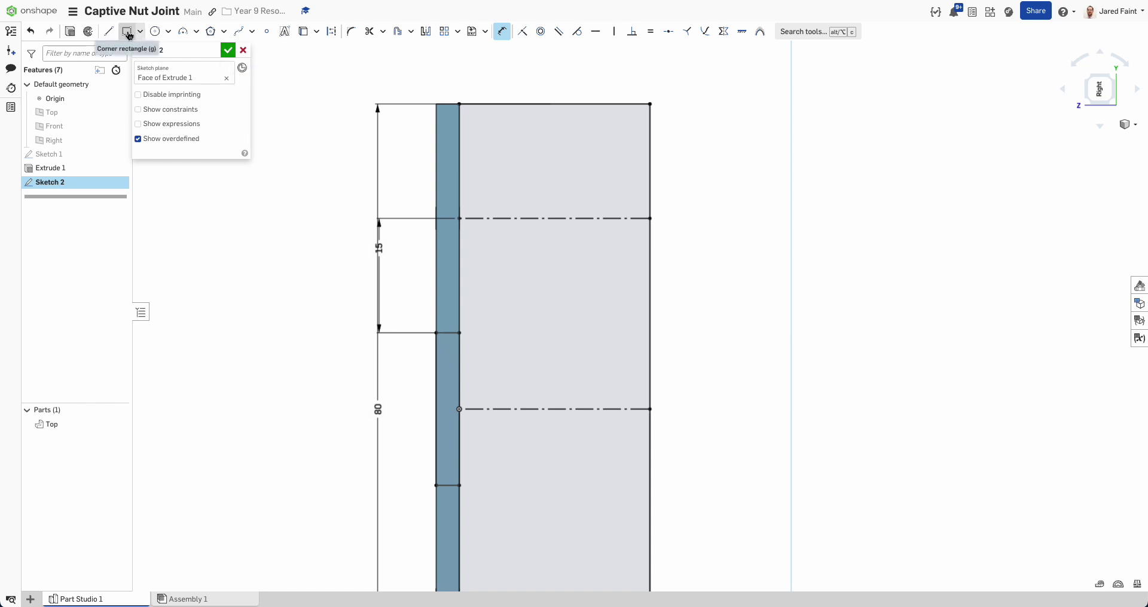
# Draw a 10 × 3 mm corner rectangle starting at the slot edge.
pyautogui.click(128, 31)
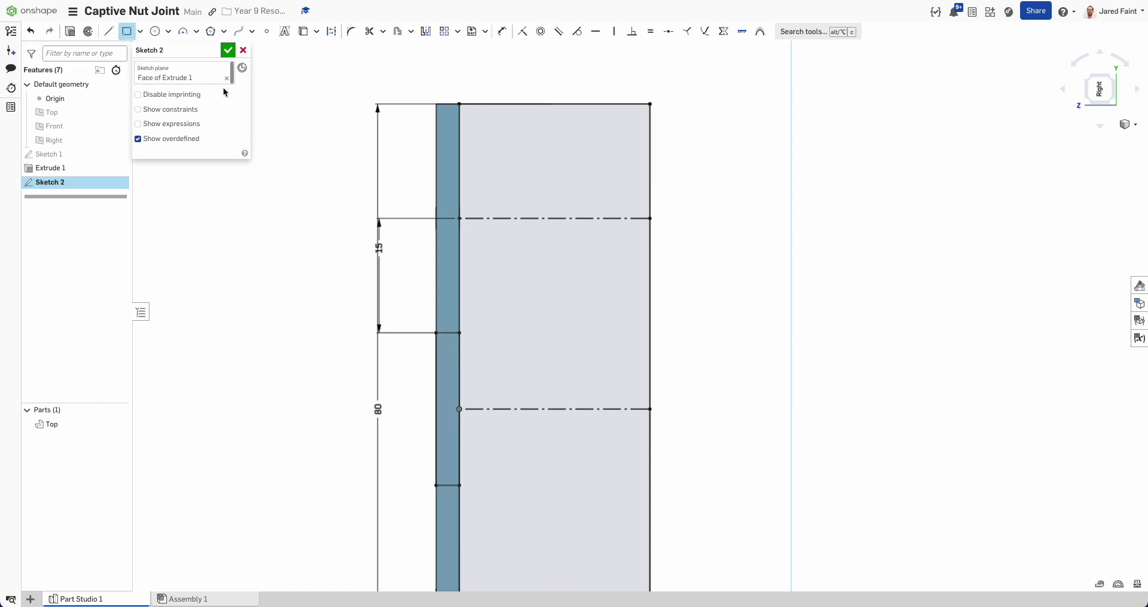
pyautogui.click(459, 206)
pyautogui.click(525, 230)
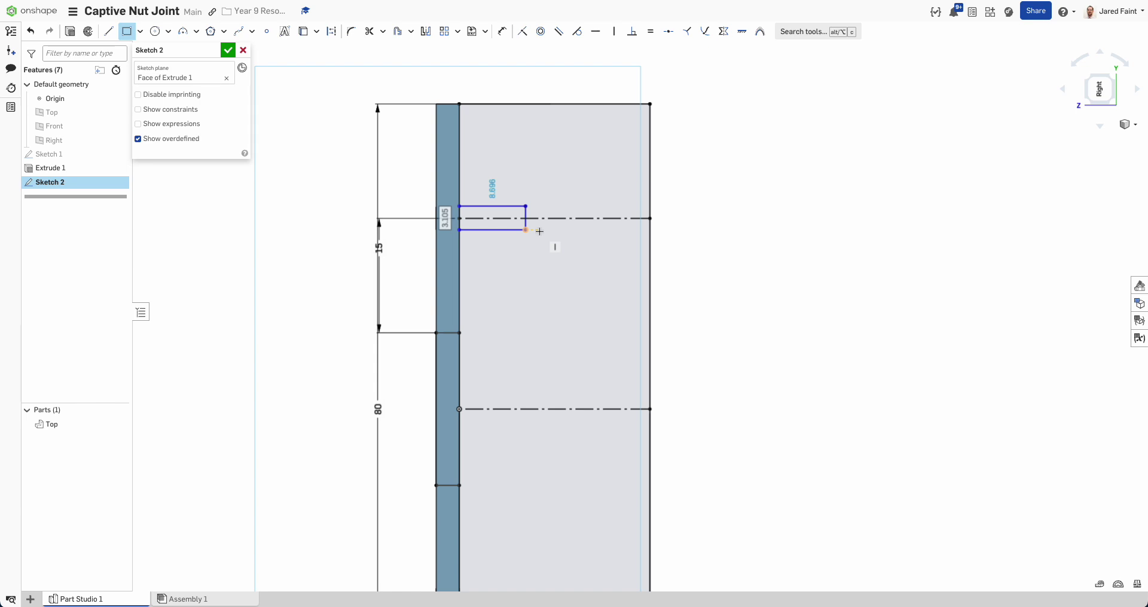
pyautogui.write('3')
pyautogui.press('Tab')
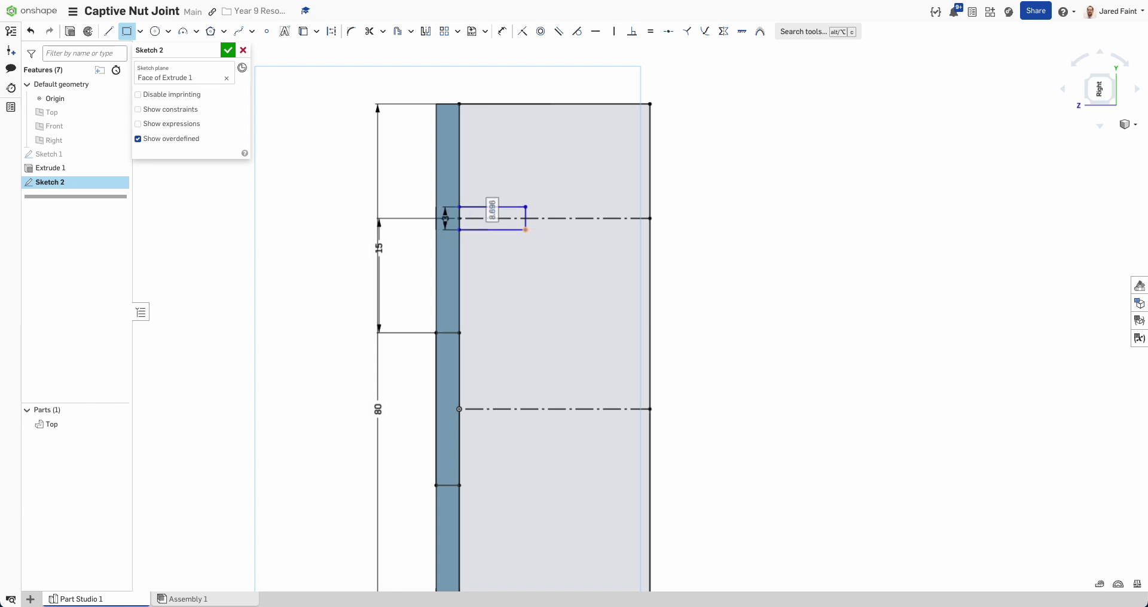
pyautogui.write('10')
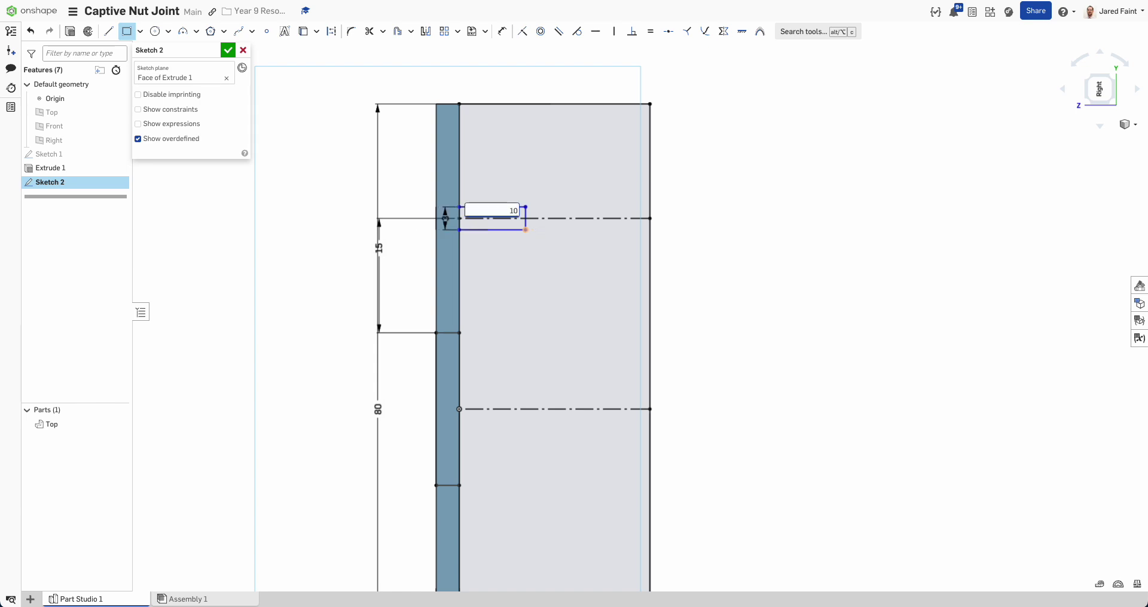
pyautogui.press('Return')
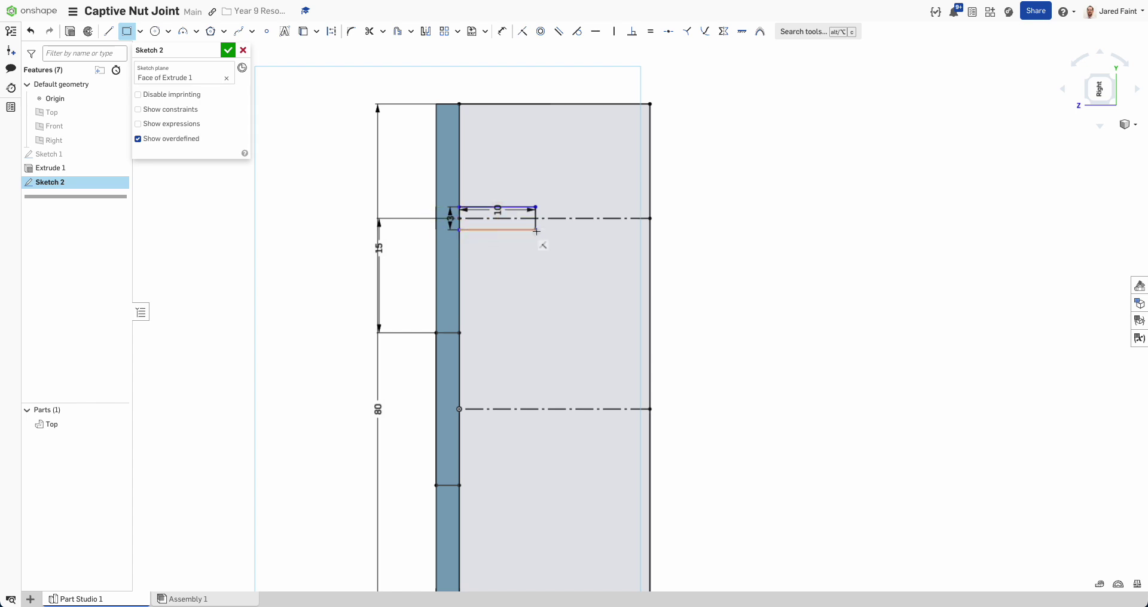
# Make the rectangle's top and bottom edges symmetric about the centreline.
pyautogui.scroll(2, 500, 214)
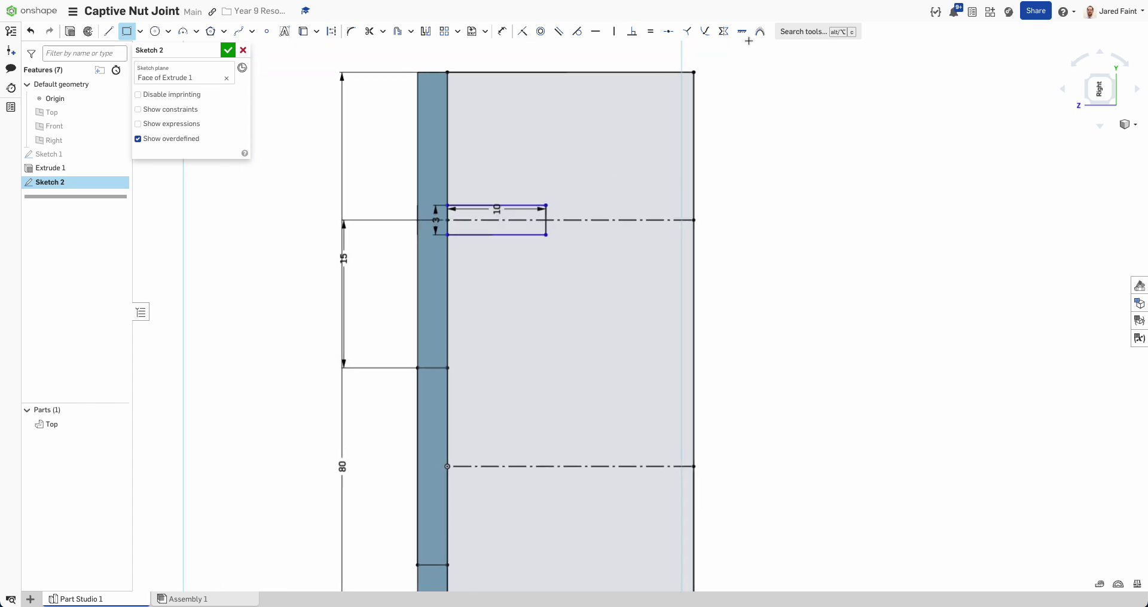
pyautogui.click(723, 31)
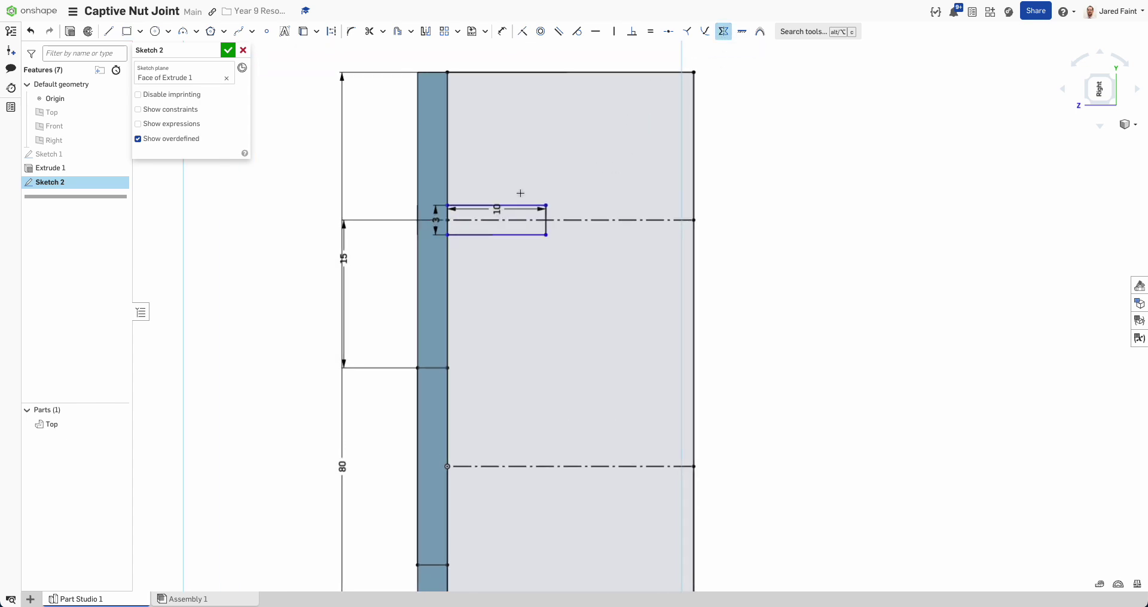
pyautogui.click(486, 205)
pyautogui.click(482, 235)
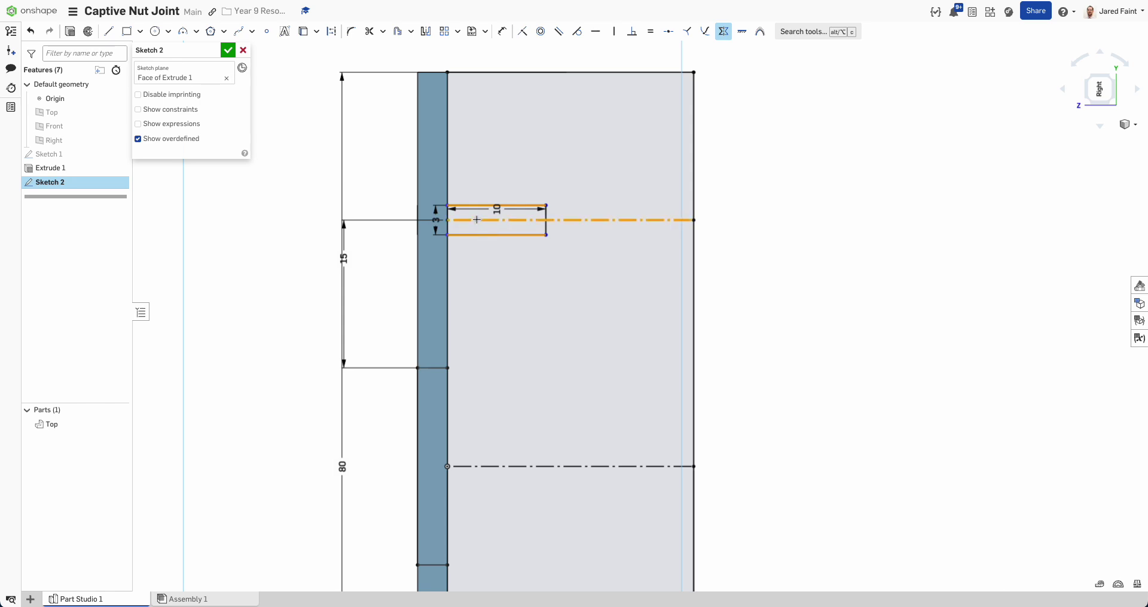
pyautogui.click(477, 220)
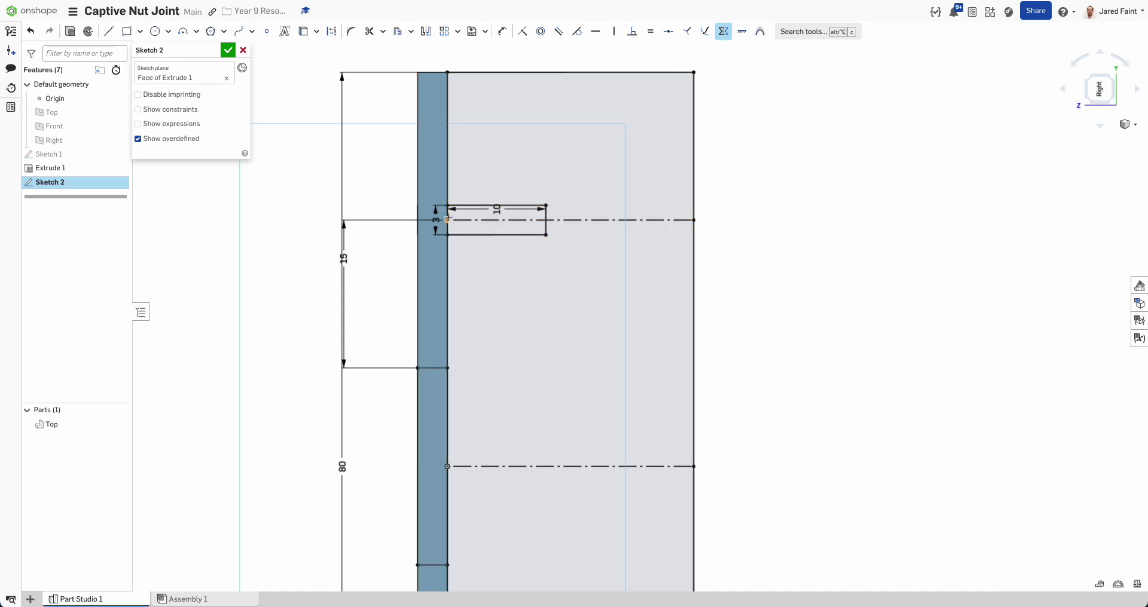
pyautogui.press('Escape')
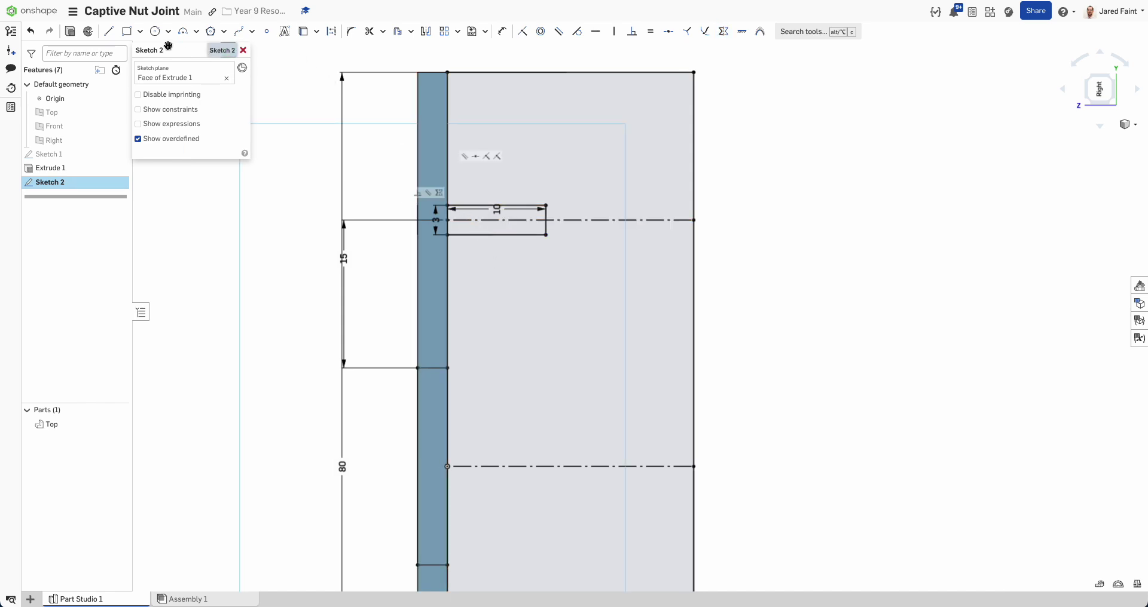
# Draw a 5.4 × 2.4 mm nut-pocket rectangle across the bolt slot.
pyautogui.click(130, 34)
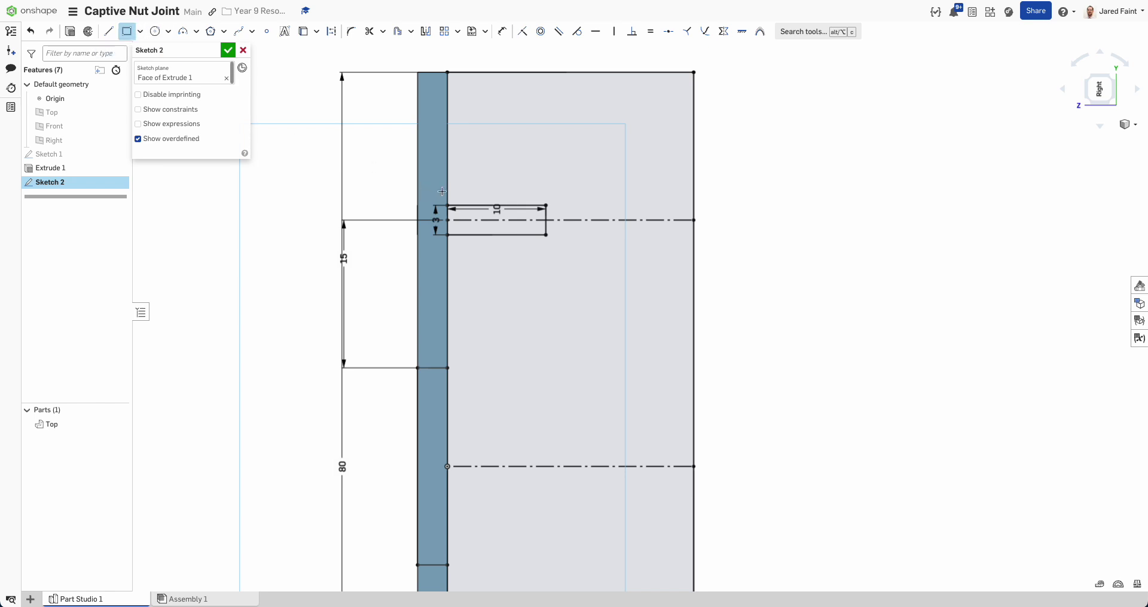
pyautogui.click(479, 190)
pyautogui.click(505, 252)
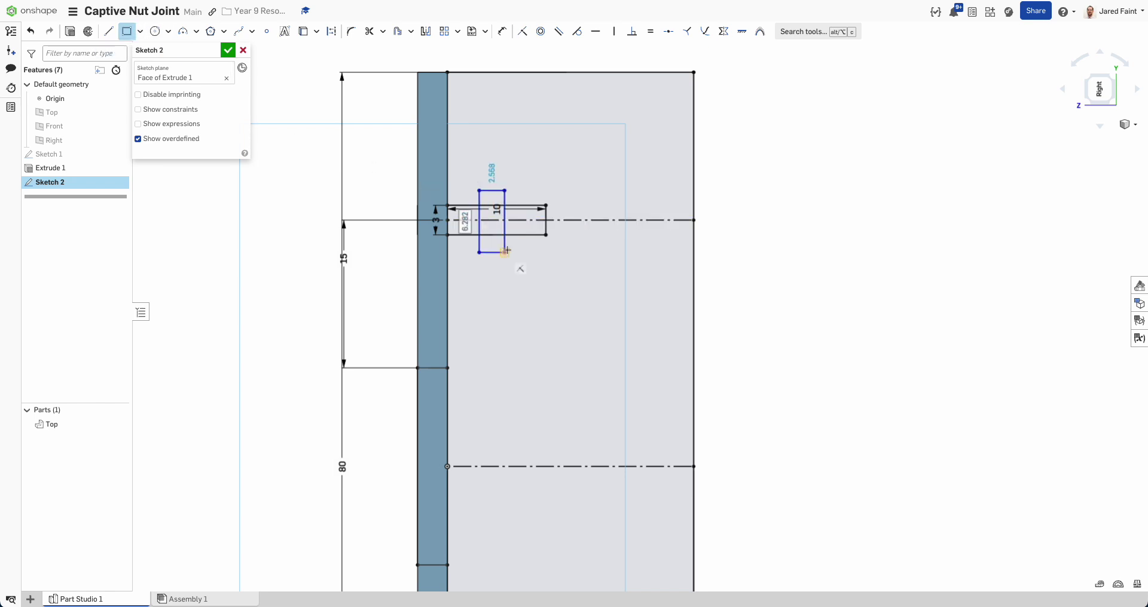
pyautogui.click(539, 221)
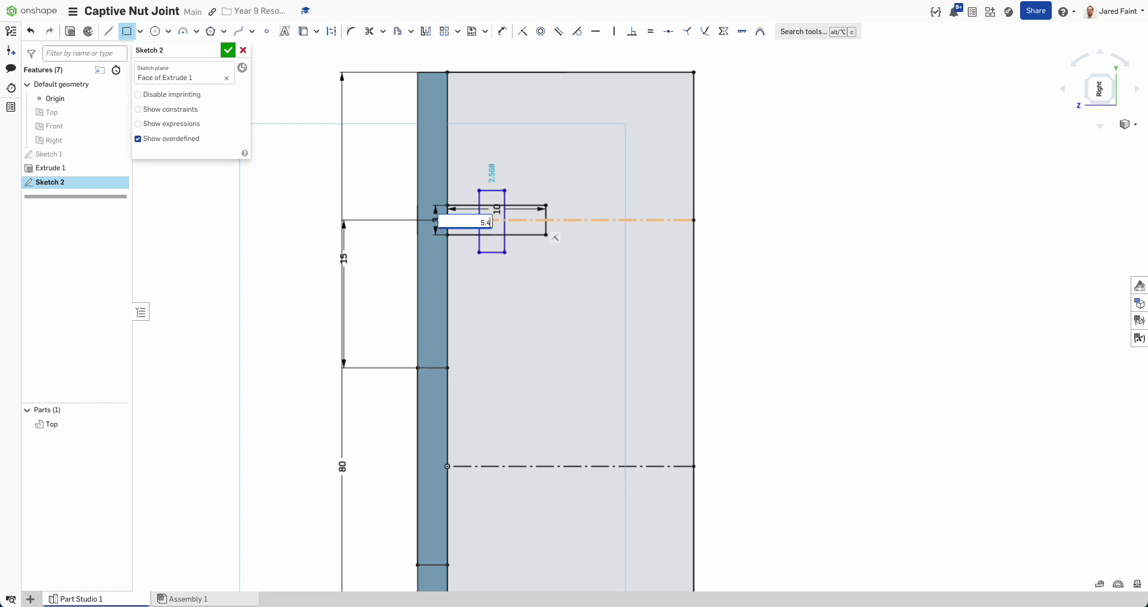
pyautogui.press('Return')
pyautogui.click(491, 232)
pyautogui.write('2')
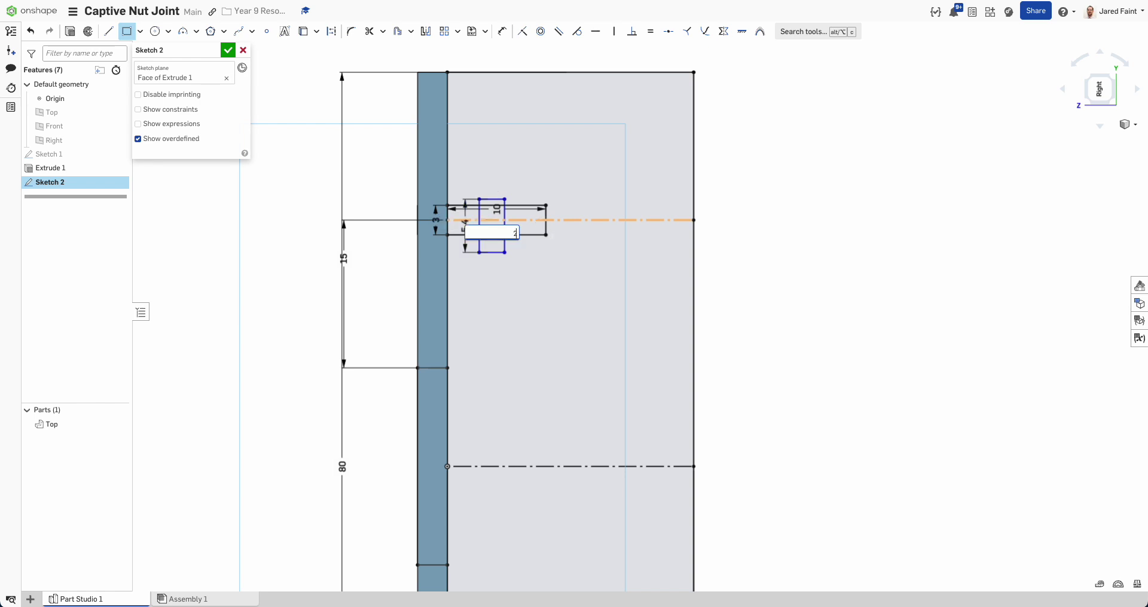
pyautogui.write('.4')
pyautogui.press('Return')
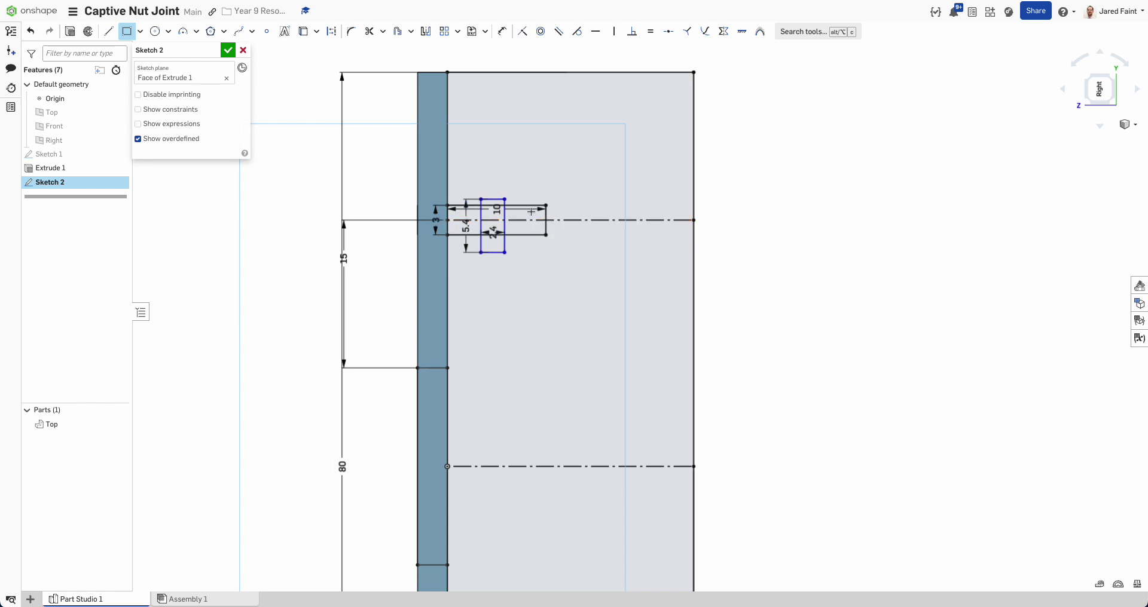
# Make the nut pocket's top and bottom edges symmetric about the centreline.
pyautogui.scroll(5, 531, 211)
pyautogui.moveTo(533, 213); pyautogui.dragTo(511, 247, button='middle')
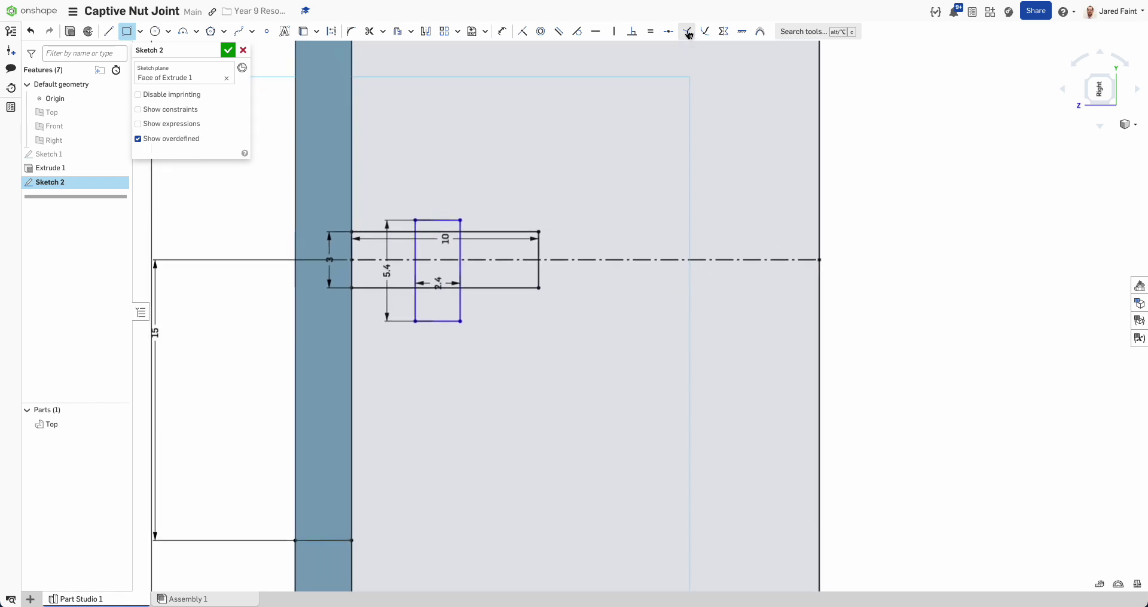
pyautogui.click(723, 31)
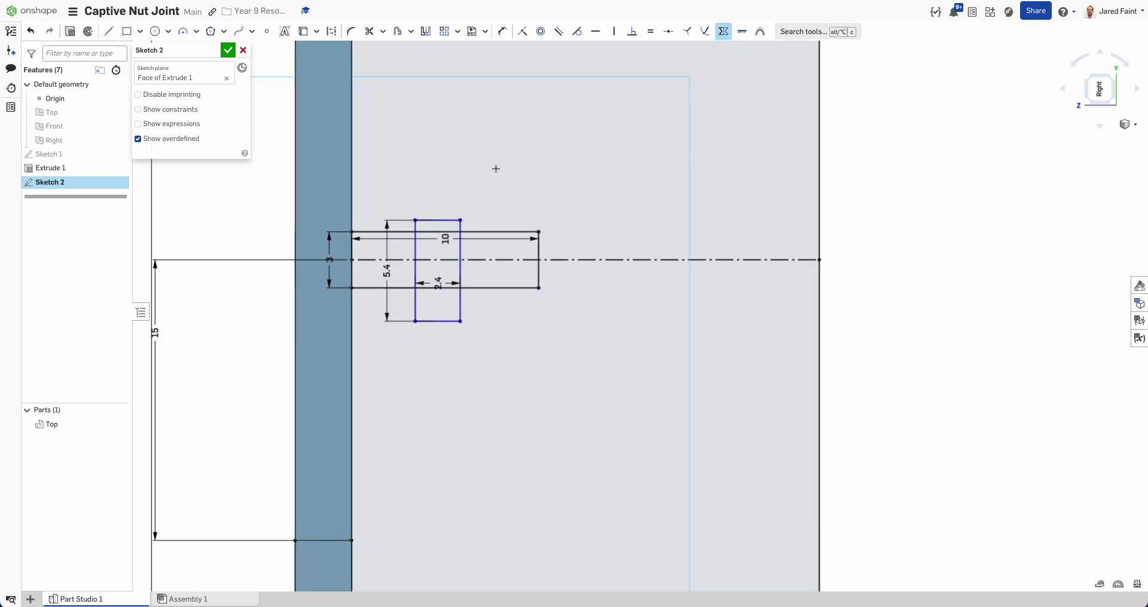
pyautogui.click(440, 221)
pyautogui.click(443, 321)
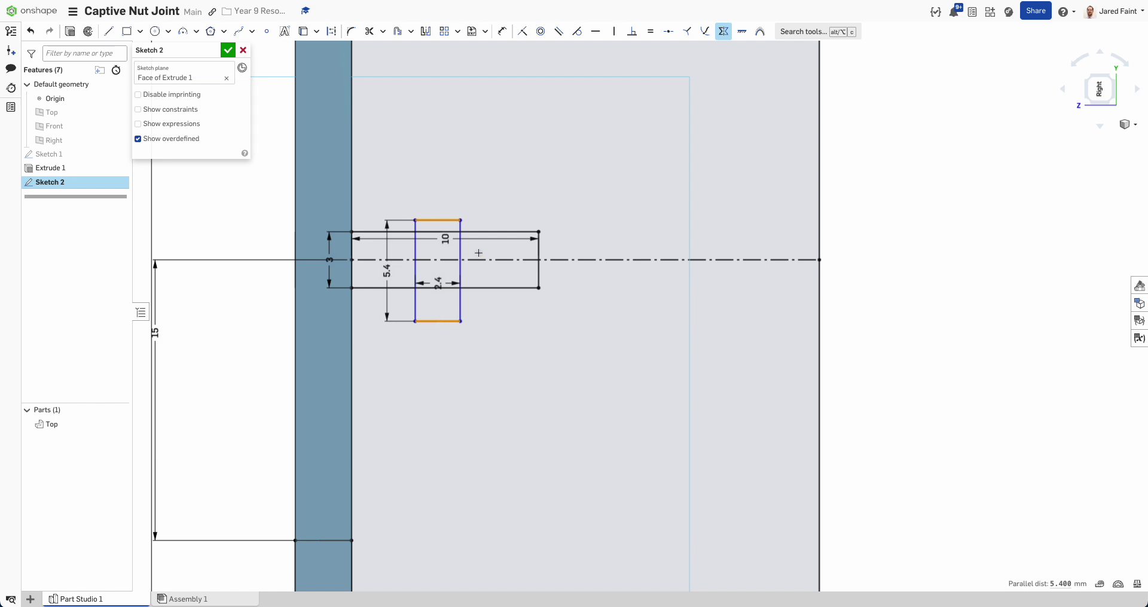
pyautogui.click(477, 261)
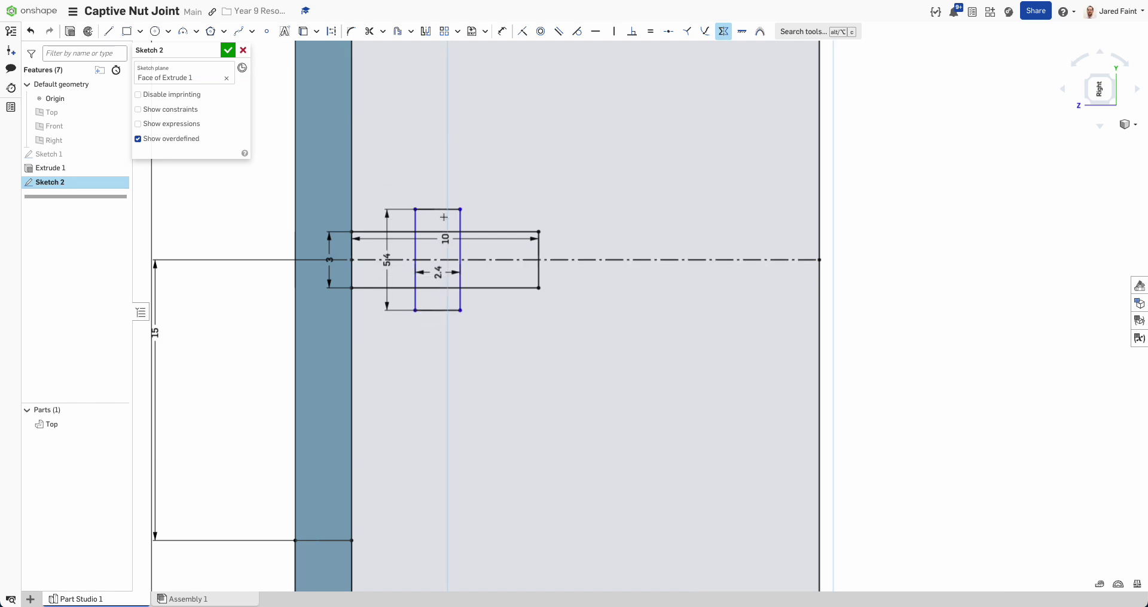
# Dimension the nut pocket 4 mm from the part edge.
pyautogui.press('u')
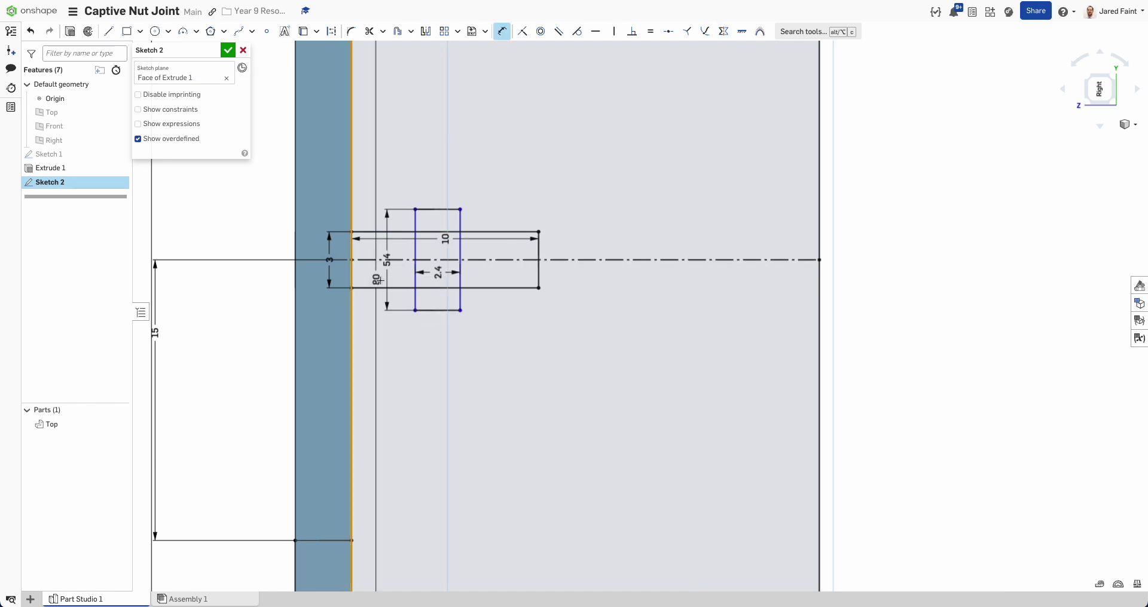
pyautogui.click(352, 359)
pyautogui.click(415, 287)
pyautogui.click(399, 358)
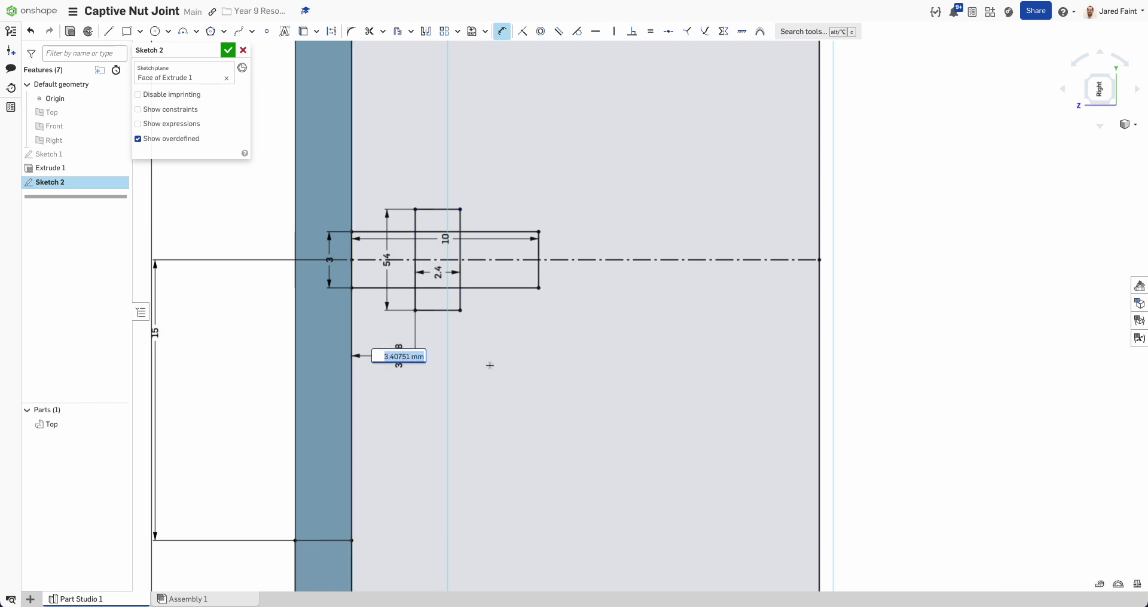
pyautogui.write('4')
pyautogui.press('Return')
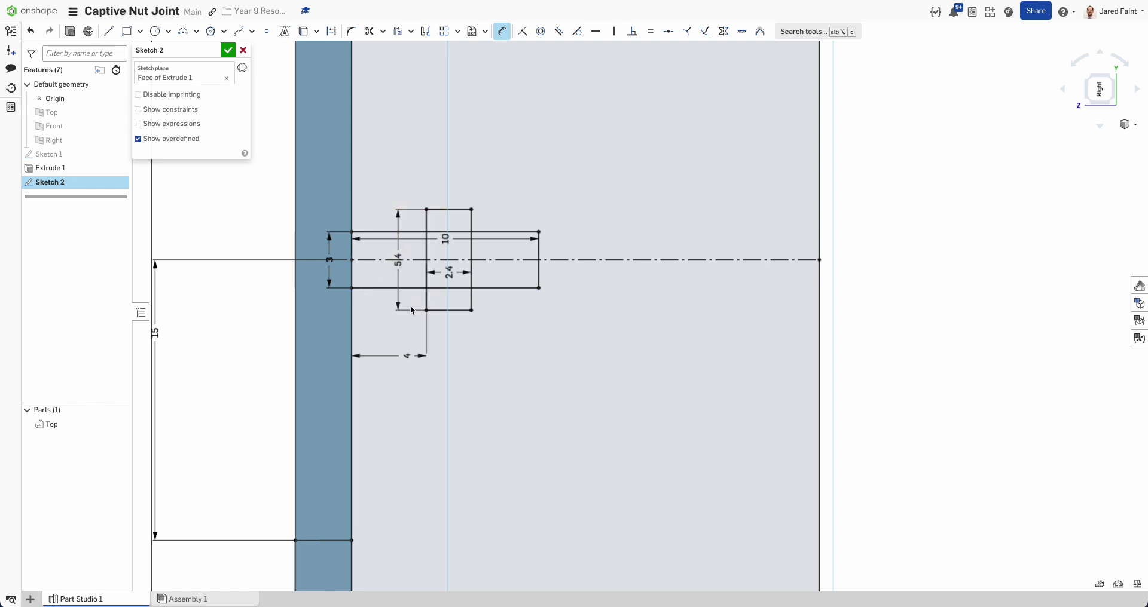
pyautogui.scroll(-3, 407, 309)
pyautogui.scroll(-5, 413, 311)
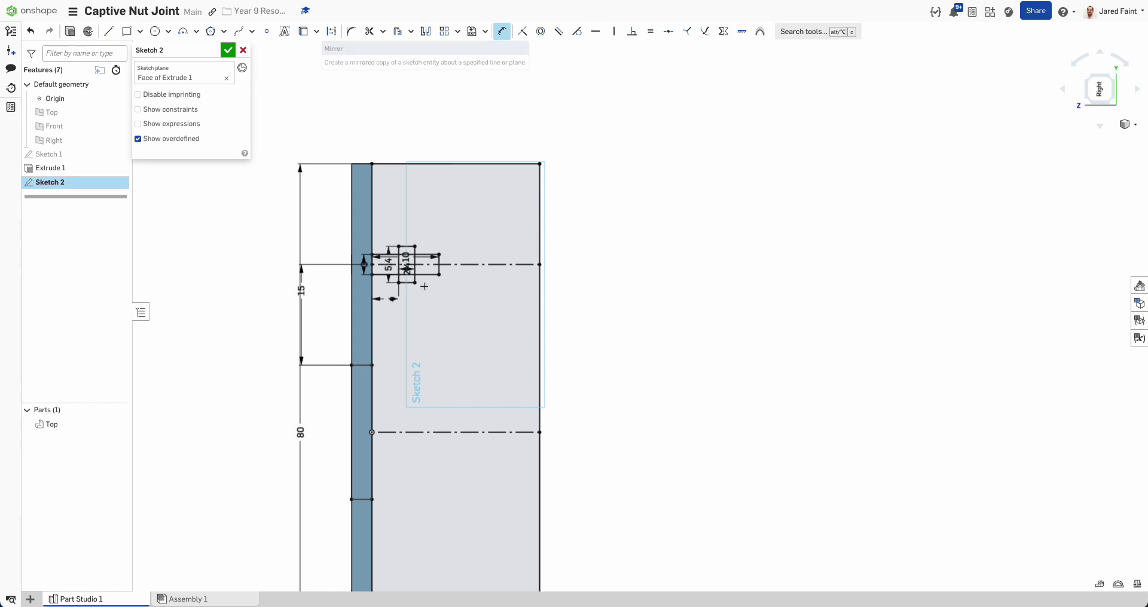
# Mirror the bolt slot and nut pocket across the middle construction line.
pyautogui.scroll(-2, 431, 286)
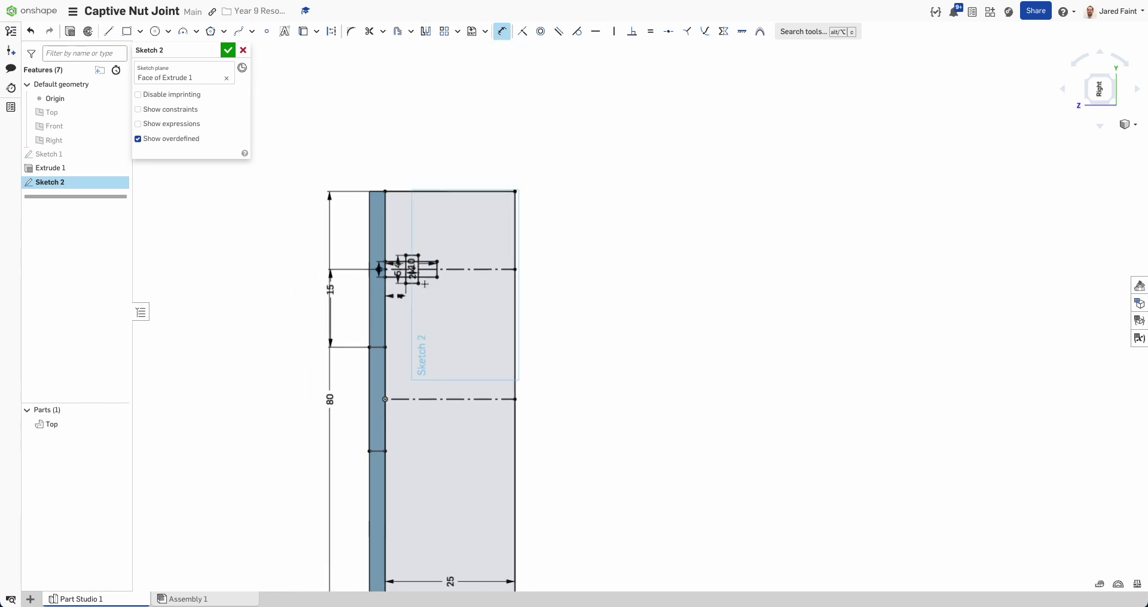
pyautogui.click(425, 31)
pyautogui.click(449, 399)
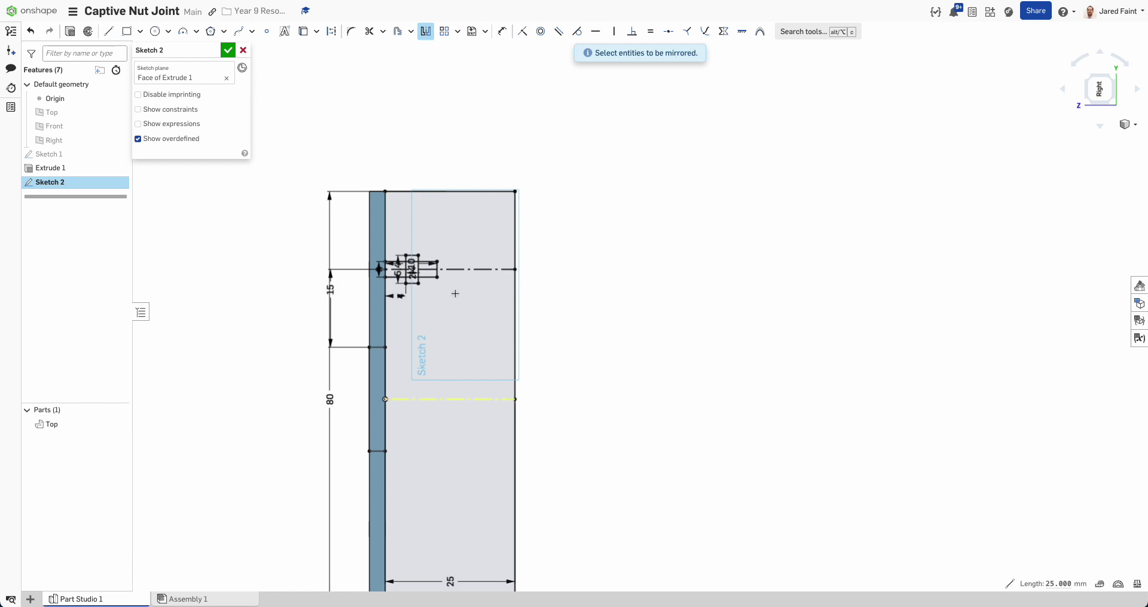
pyautogui.moveTo(454, 291); pyautogui.dragTo(381, 254)
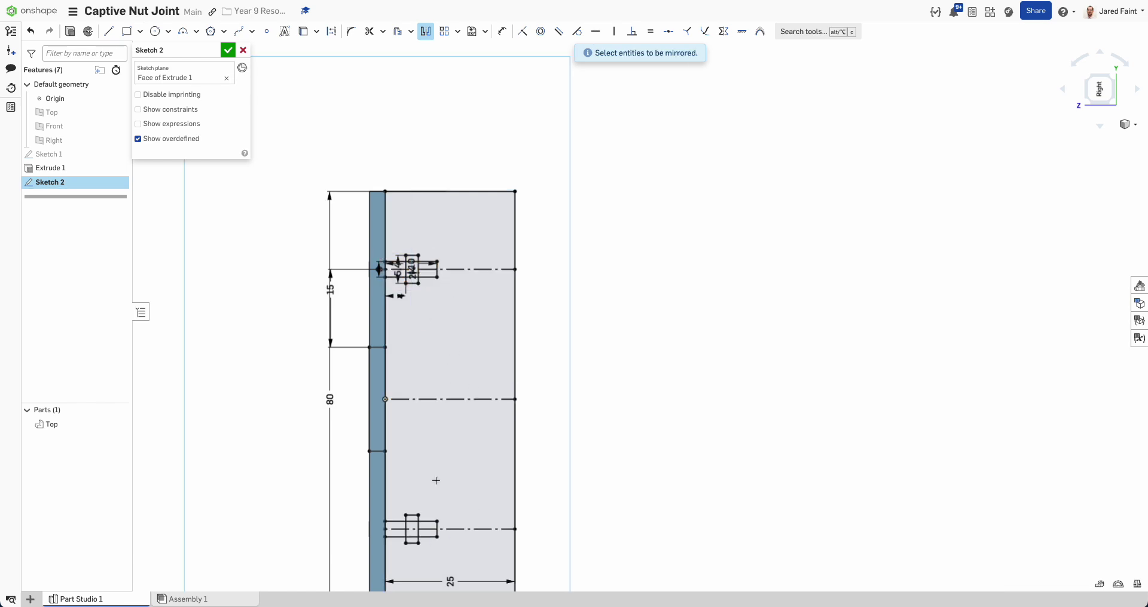
# Close Sketch 2 and extrude its face 3 mm as a new part.
pyautogui.click(227, 49)
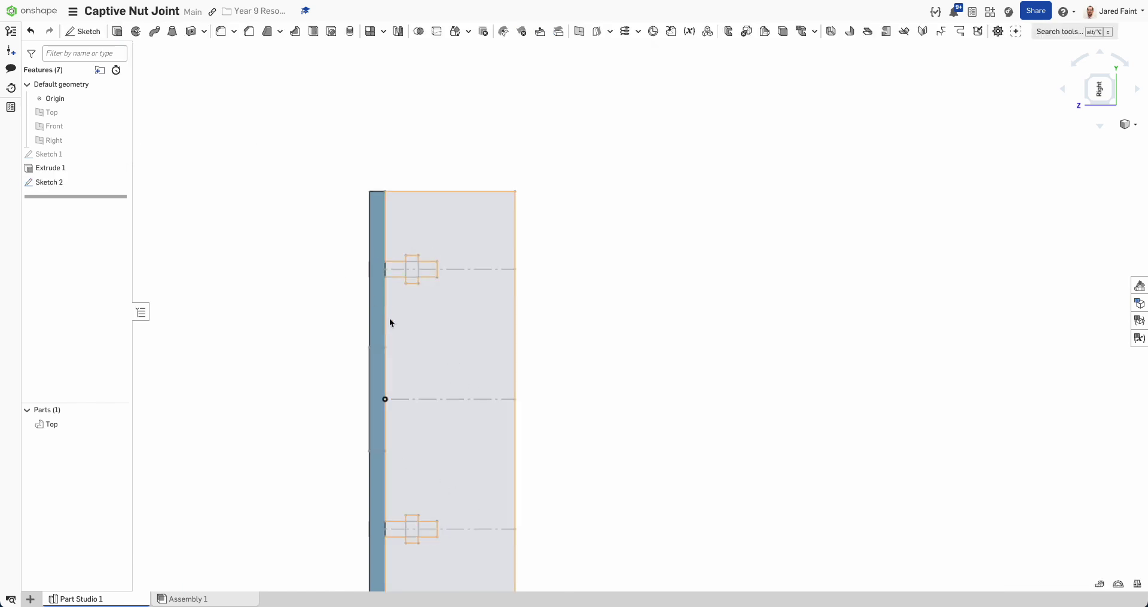
pyautogui.moveTo(389, 318)
pyautogui.mouseDown(button='right')
pyautogui.moveTo(428, 393)
pyautogui.moveTo(417, 392)
pyautogui.moveTo(447, 361)
pyautogui.mouseUp(button='right')
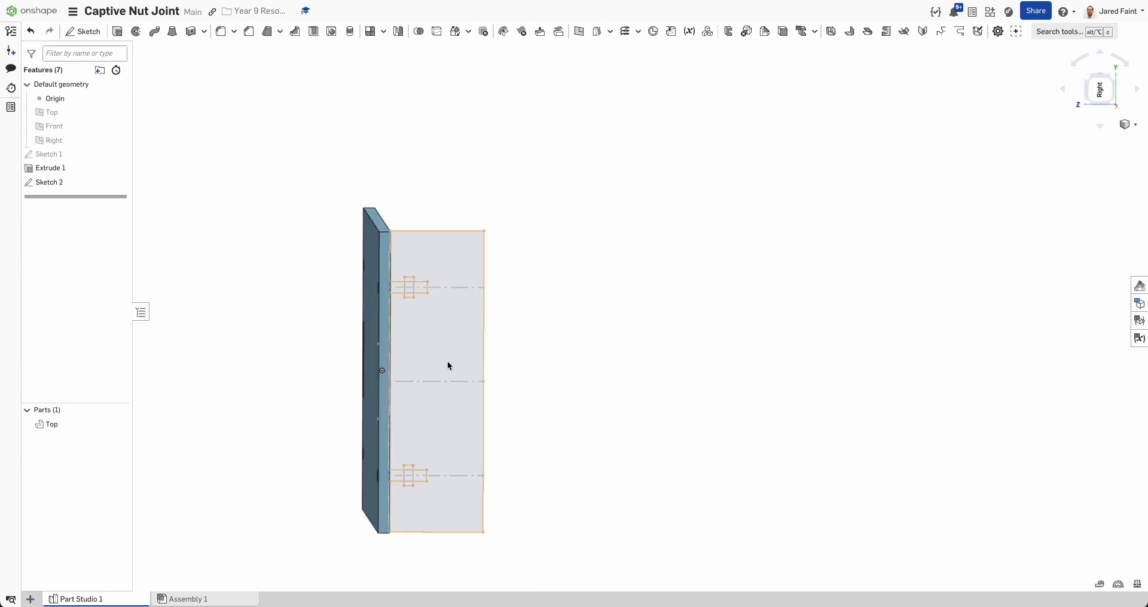
pyautogui.hotkey('shift', 'e')
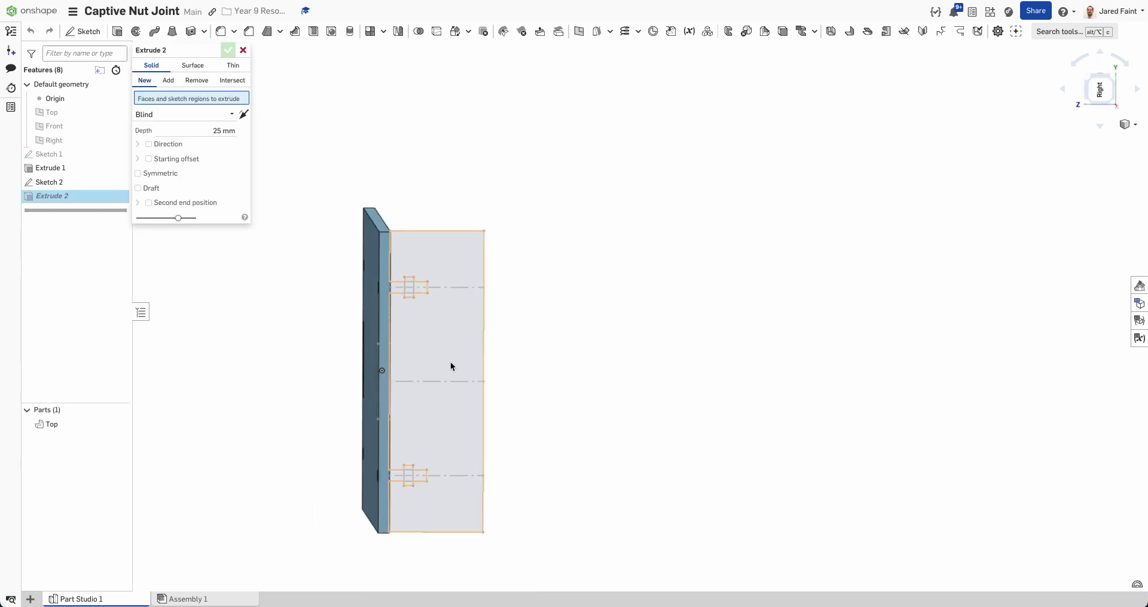
pyautogui.moveTo(437, 339); pyautogui.dragTo(426, 346, button='right')
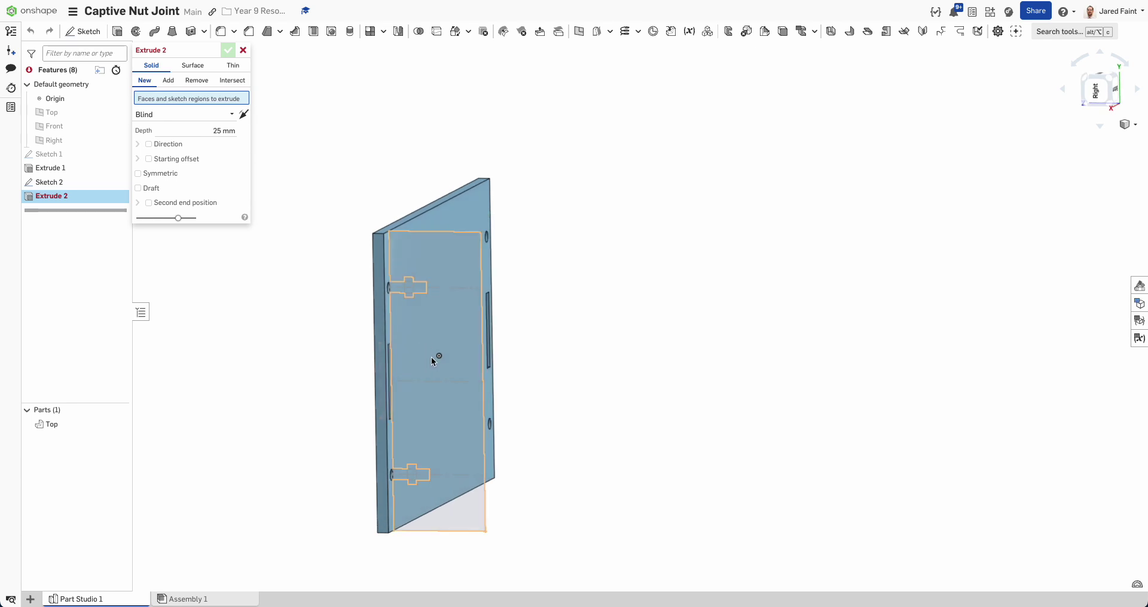
pyautogui.click(436, 340)
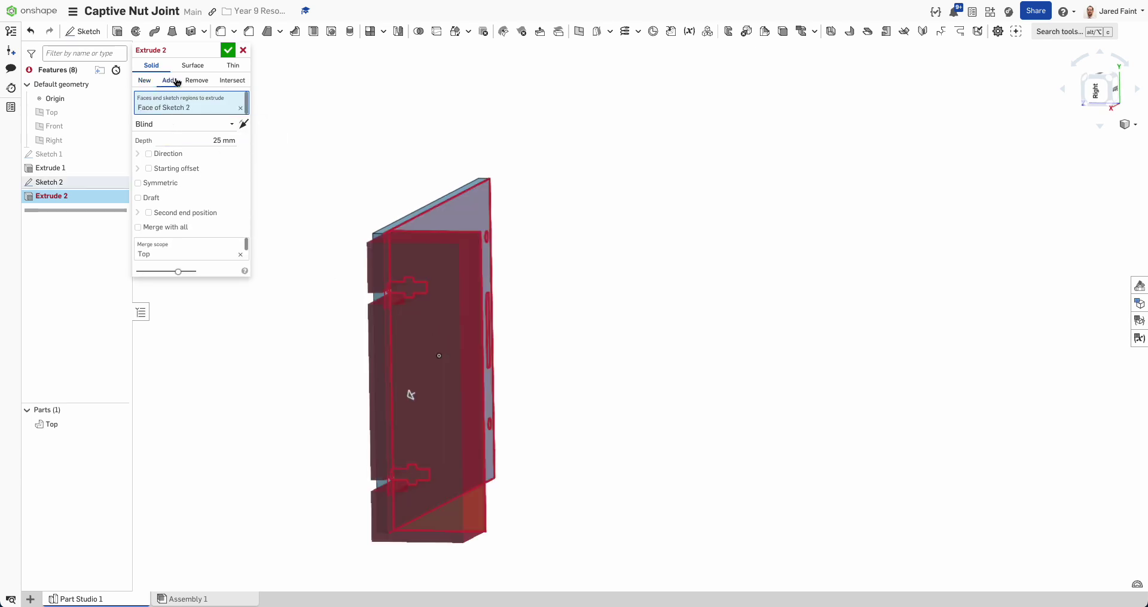
pyautogui.click(146, 82)
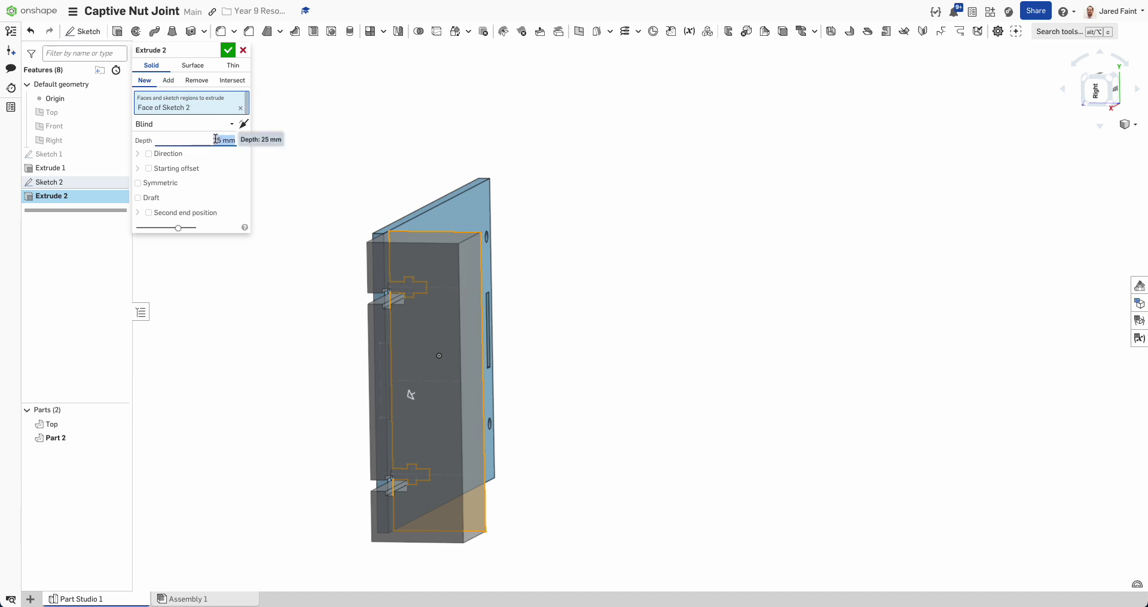
pyautogui.write('3')
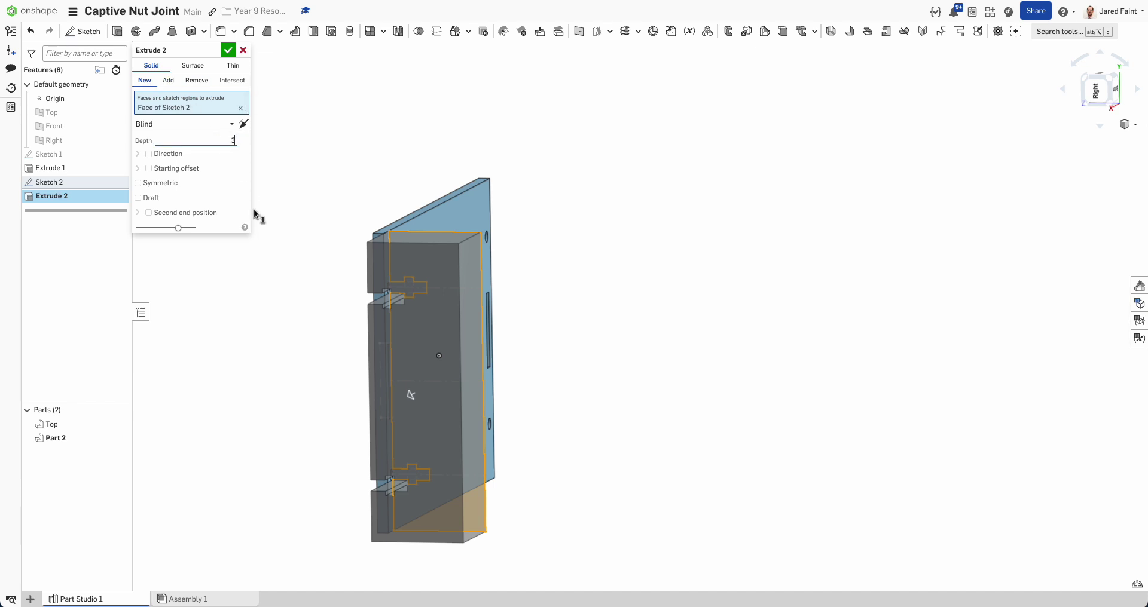
pyautogui.click(227, 51)
# Inspect the new plate, then reopen Extrude 2 and confirm it unchanged.
pyautogui.moveTo(326, 215); pyautogui.dragTo(499, 347, button='right')
pyautogui.scroll(5, 364, 377)
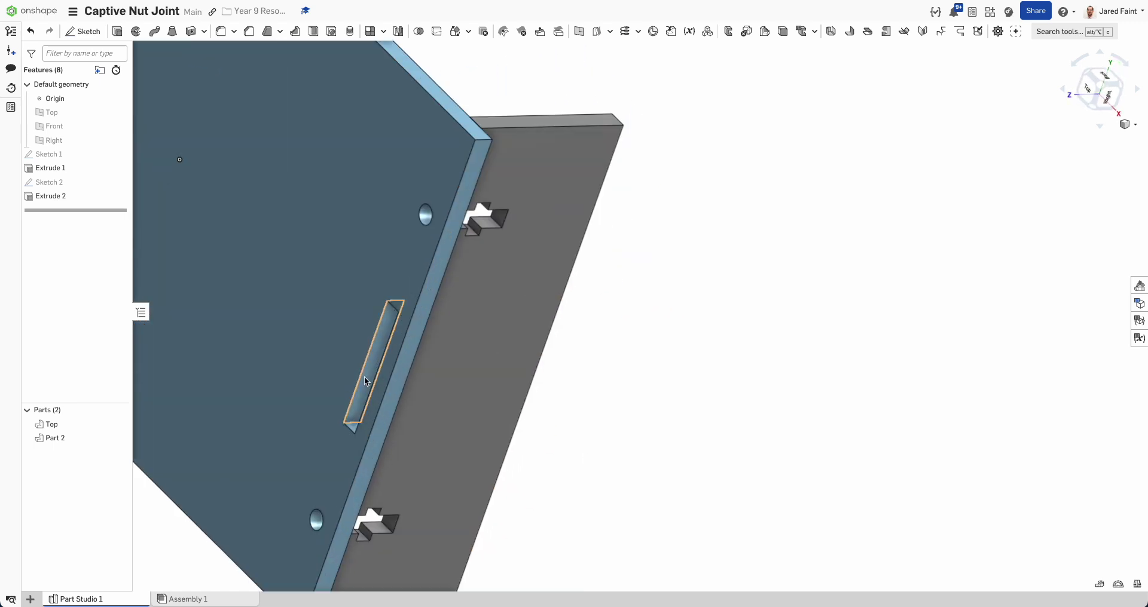
pyautogui.moveTo(364, 377); pyautogui.dragTo(382, 371, button='right')
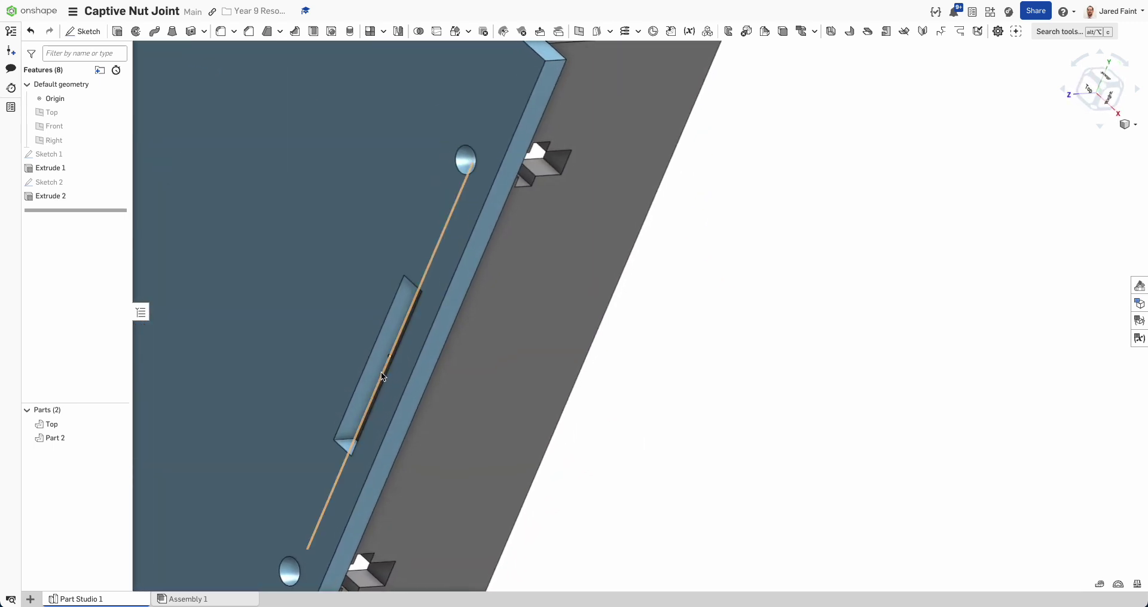
pyautogui.doubleClick(56, 198)
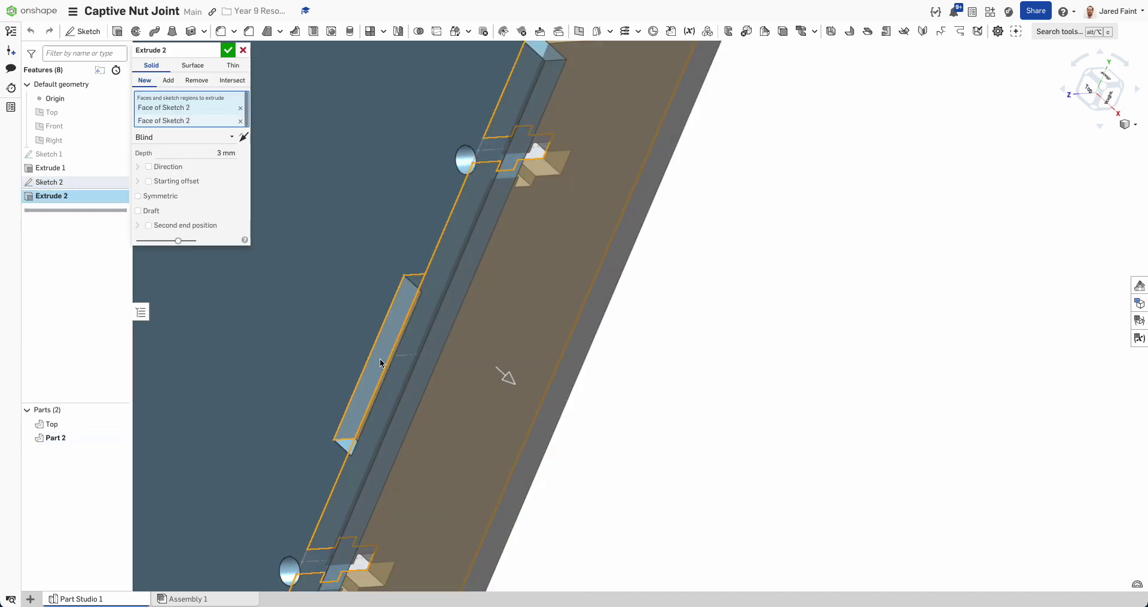
pyautogui.click(228, 50)
pyautogui.scroll(-3, 391, 265)
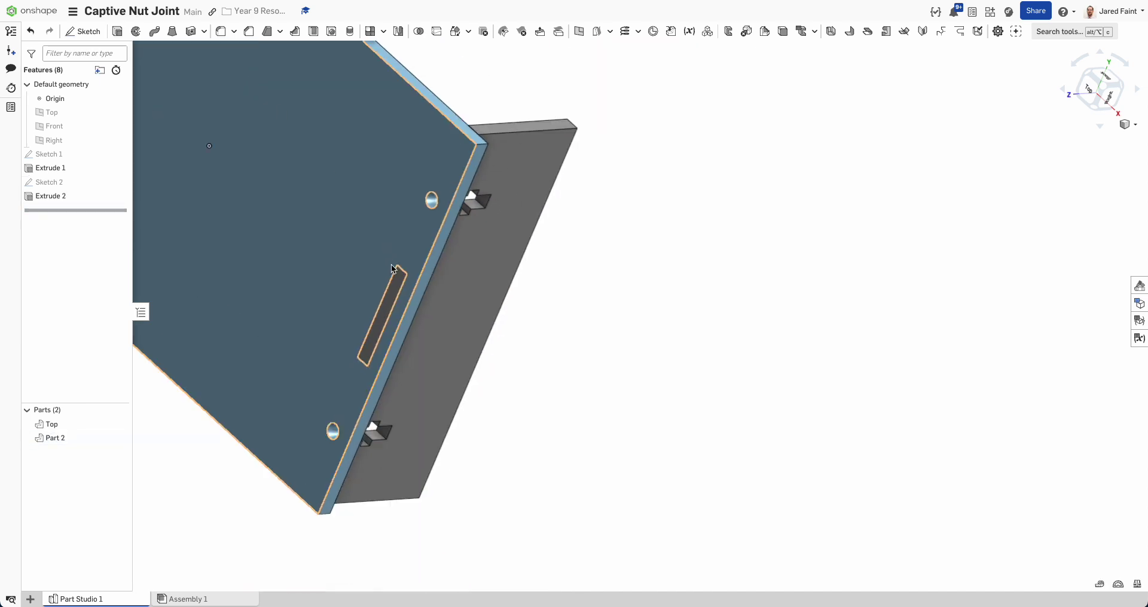
pyautogui.moveTo(418, 313); pyautogui.dragTo(411, 189, button='right')
pyautogui.scroll(5, 372, 214)
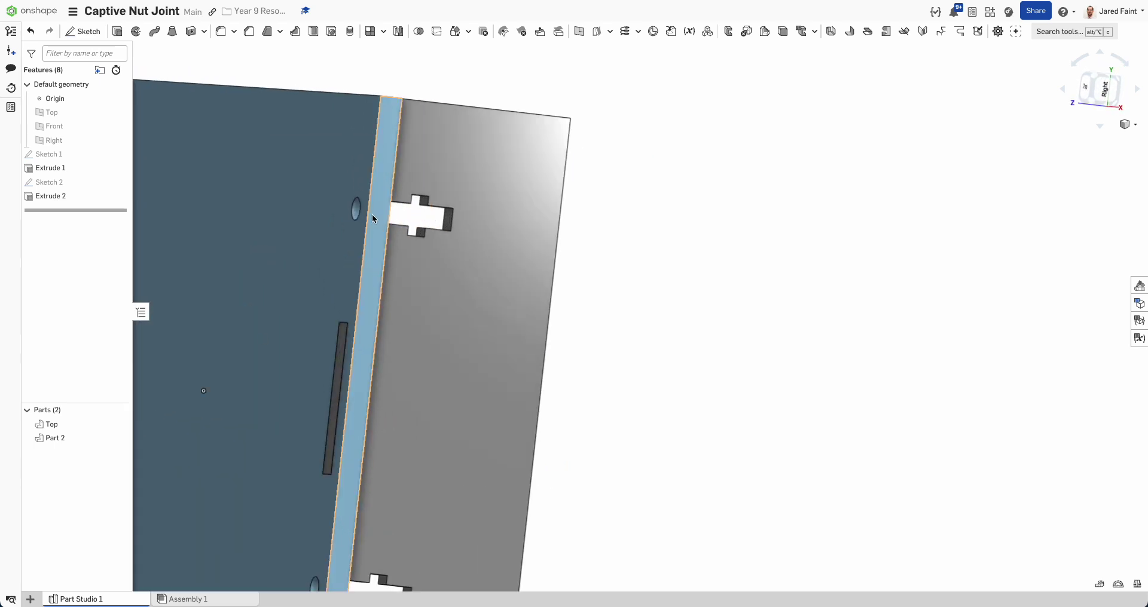
pyautogui.scroll(-2, 461, 318)
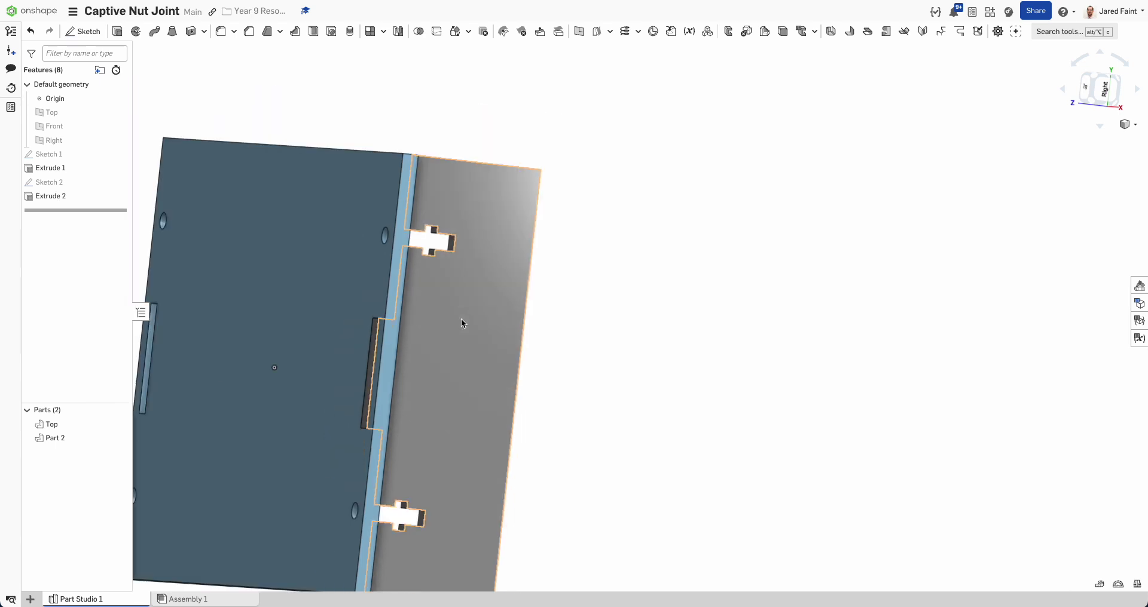
pyautogui.moveTo(372, 383); pyautogui.dragTo(390, 390, button='right')
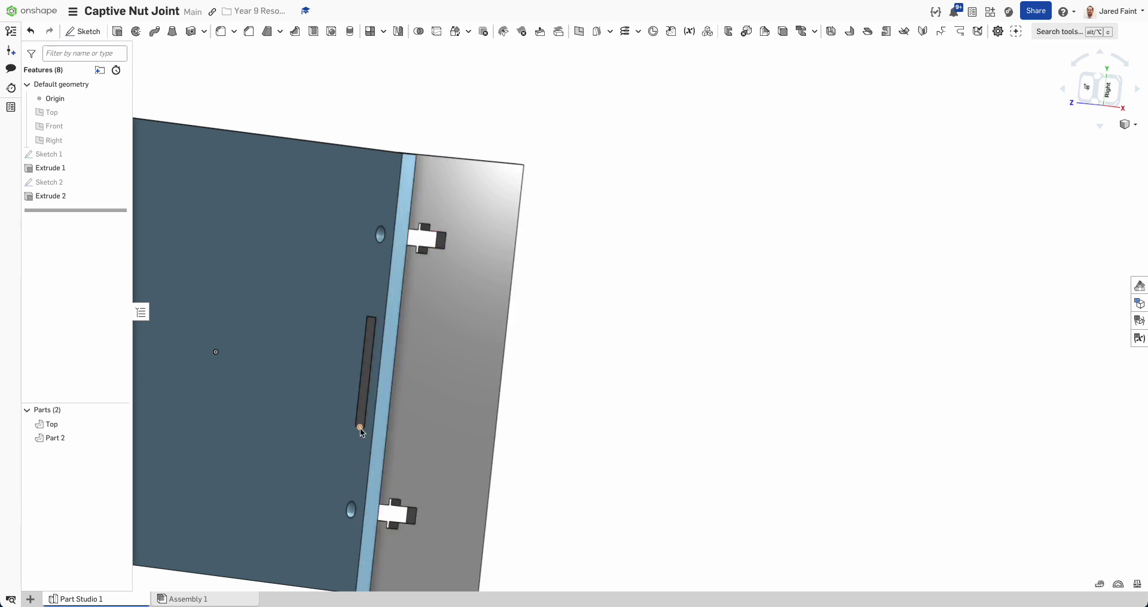
pyautogui.scroll(-5, 427, 357)
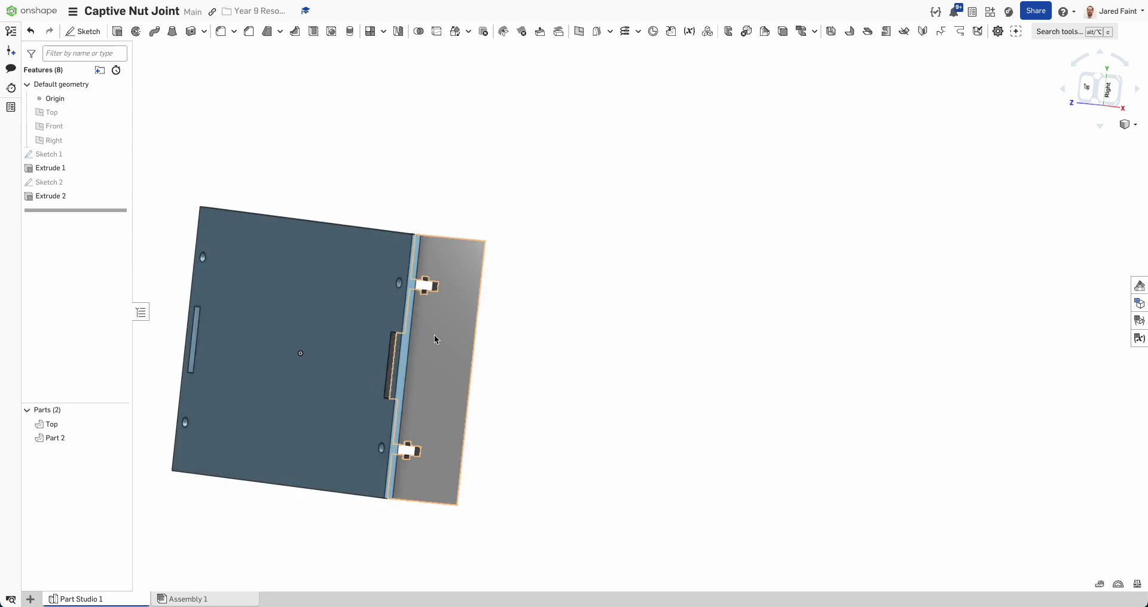
pyautogui.moveTo(434, 335)
pyautogui.mouseDown(button='right')
pyautogui.moveTo(396, 334)
pyautogui.moveTo(428, 339)
pyautogui.mouseUp(button='right')
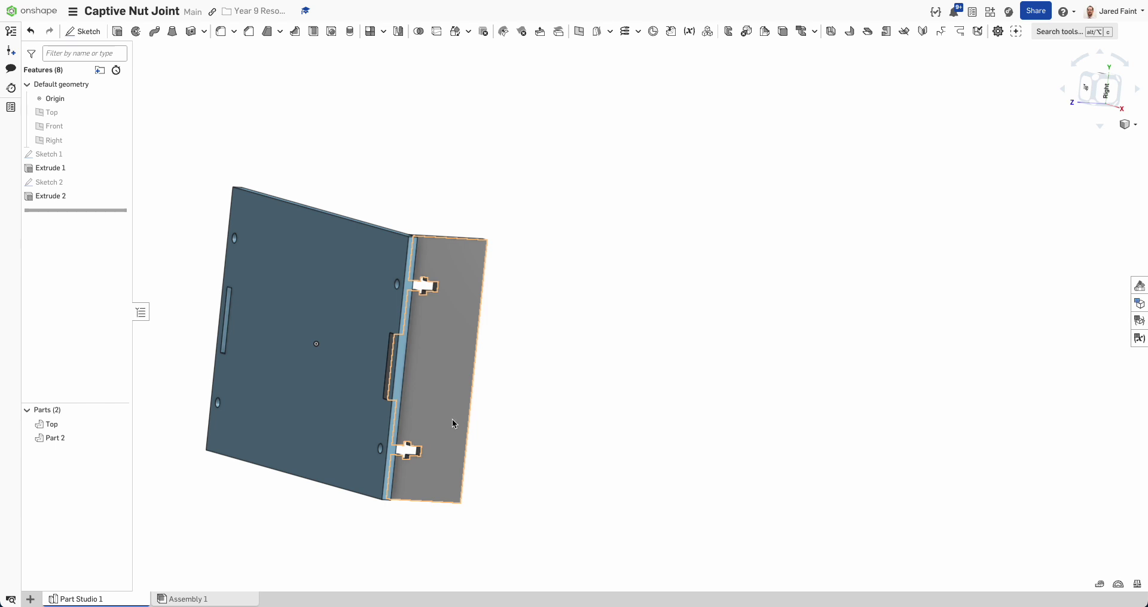
pyautogui.moveTo(453, 423); pyautogui.dragTo(573, 398, button='right')
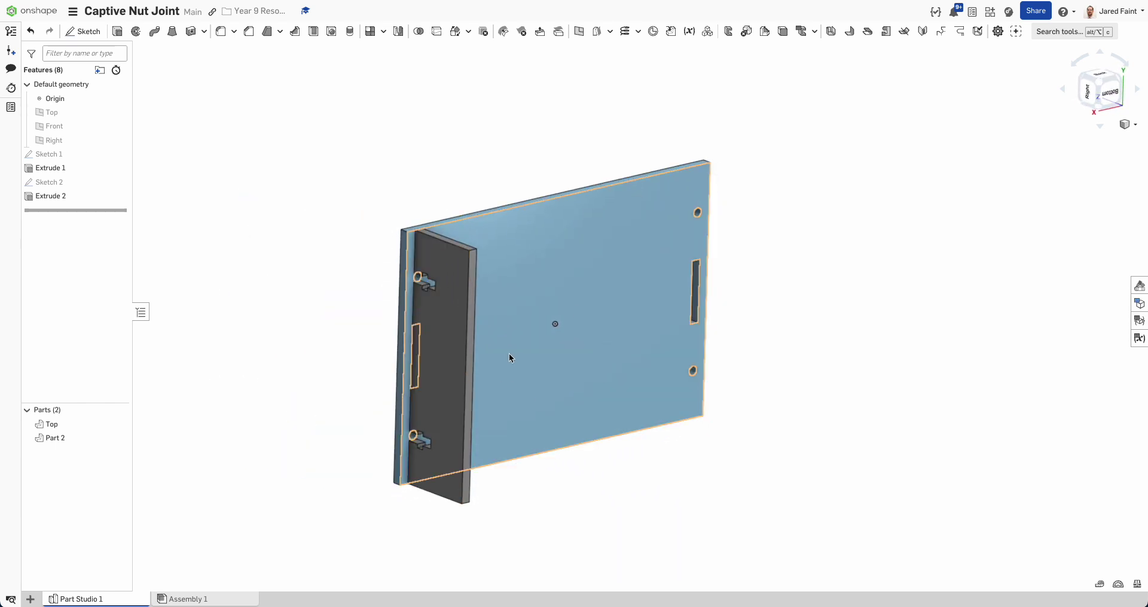
pyautogui.moveTo(452, 394); pyautogui.dragTo(459, 391, button='right')
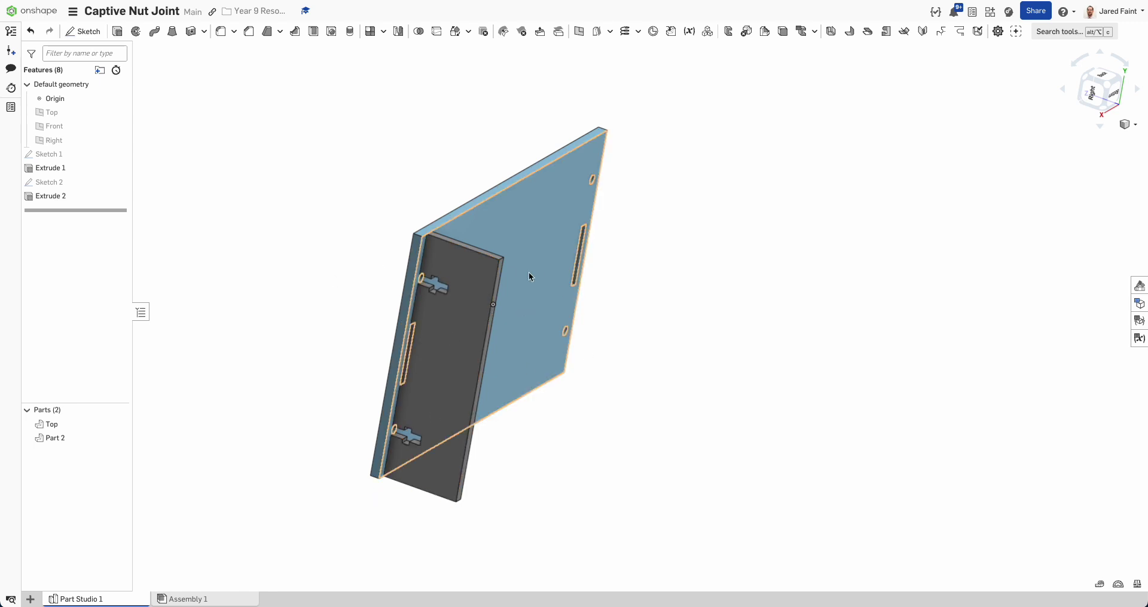
pyautogui.moveTo(529, 273); pyautogui.dragTo(443, 313, button='right')
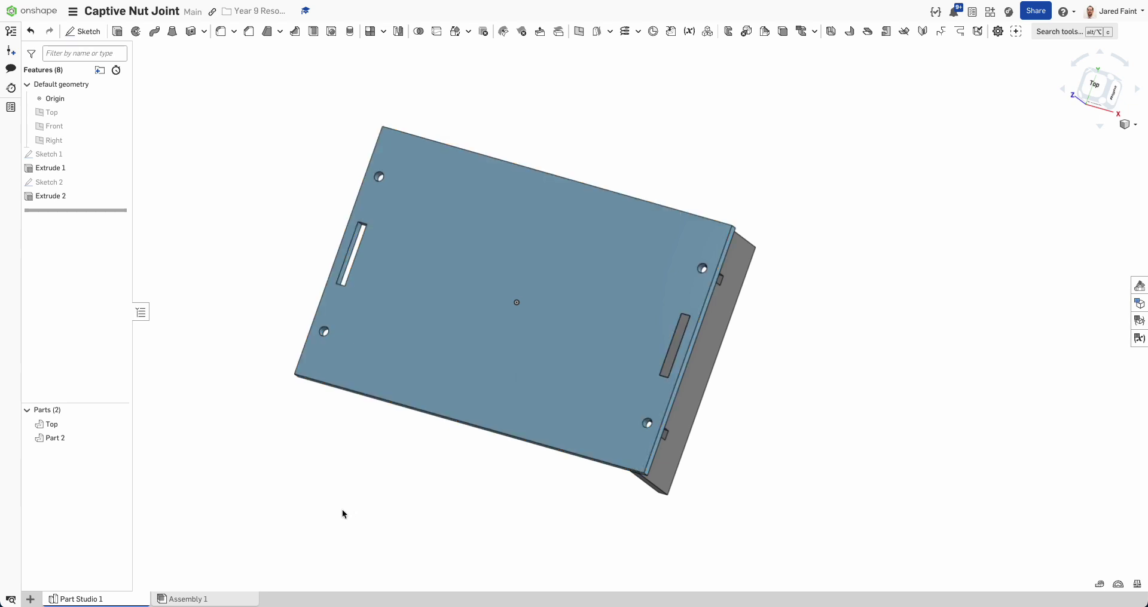
pyautogui.click(195, 600)
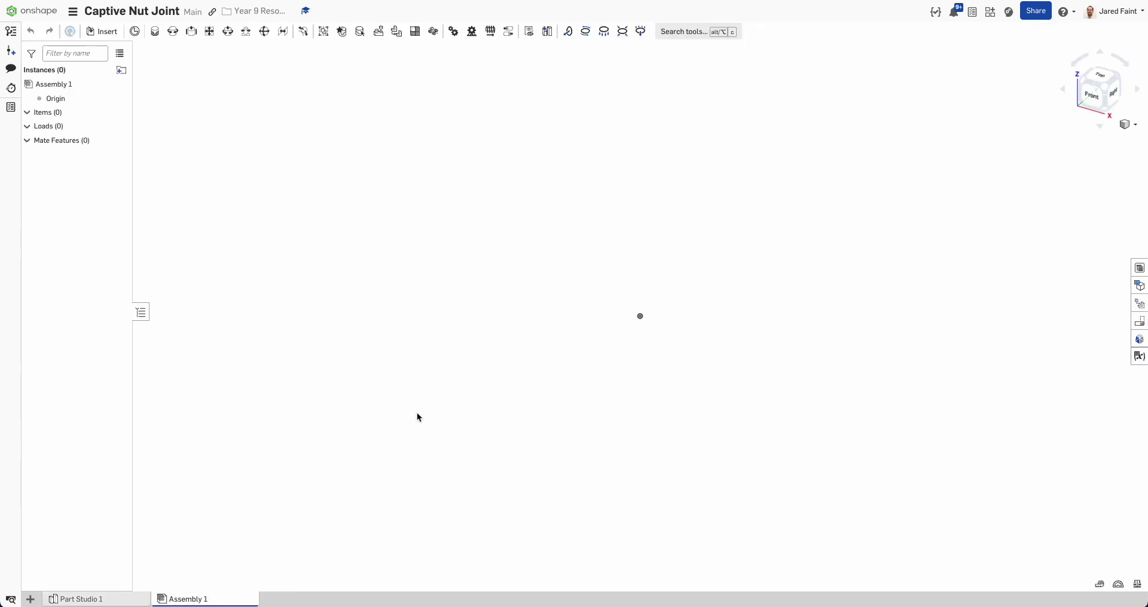
# Insert the Top plate and two copies of Part 2 into Assembly 1.
pyautogui.click(101, 31)
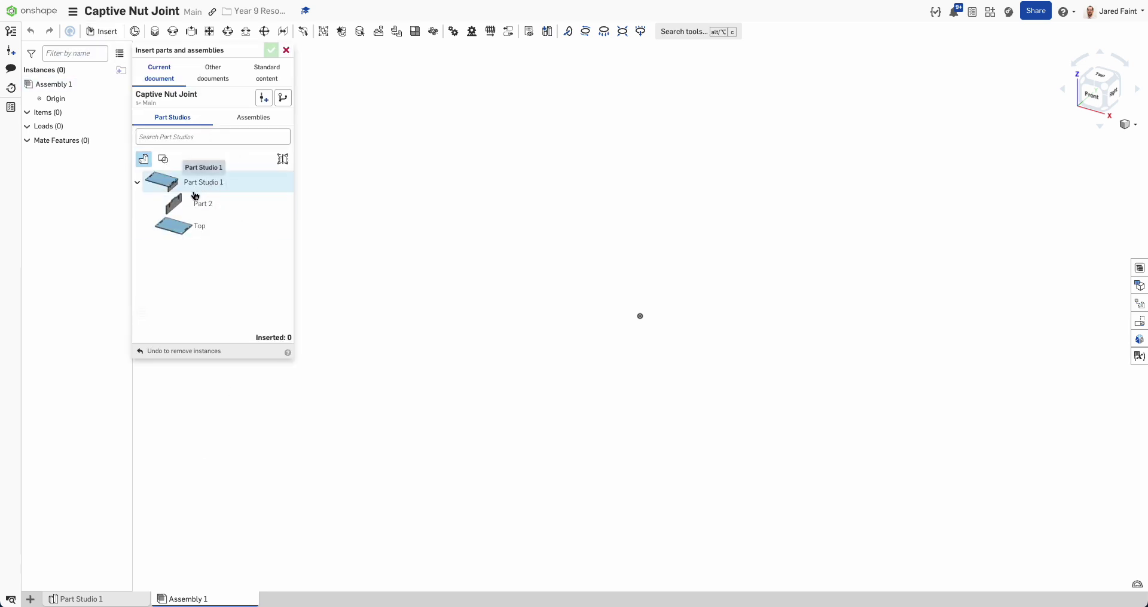
pyautogui.click(197, 227)
pyautogui.click(196, 209)
pyautogui.click(196, 210)
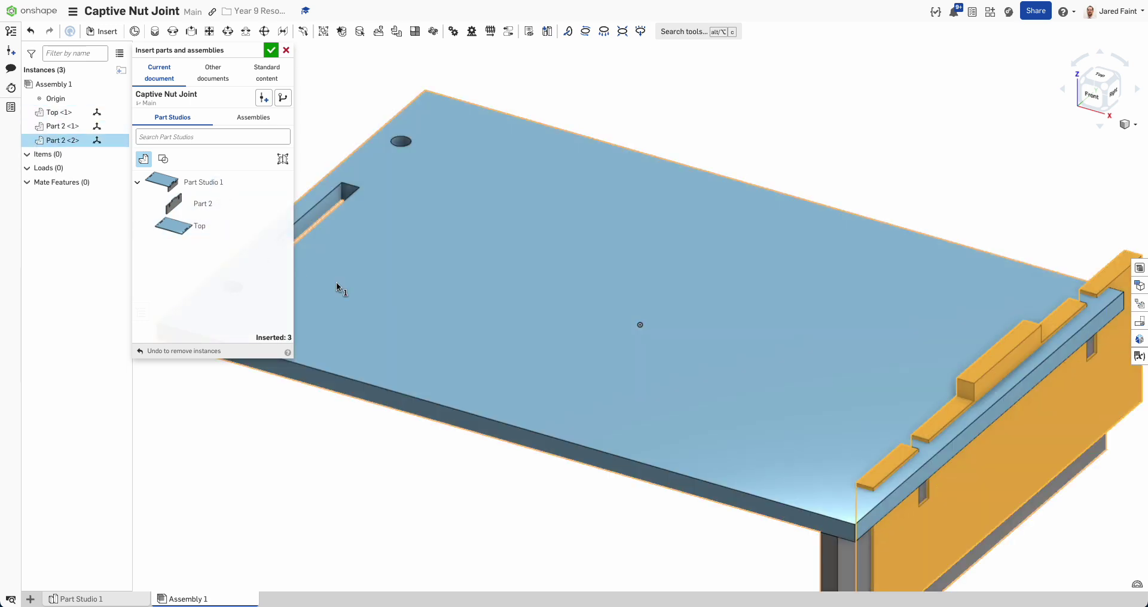
pyautogui.scroll(-5, 338, 289)
pyautogui.scroll(8, 292, 74)
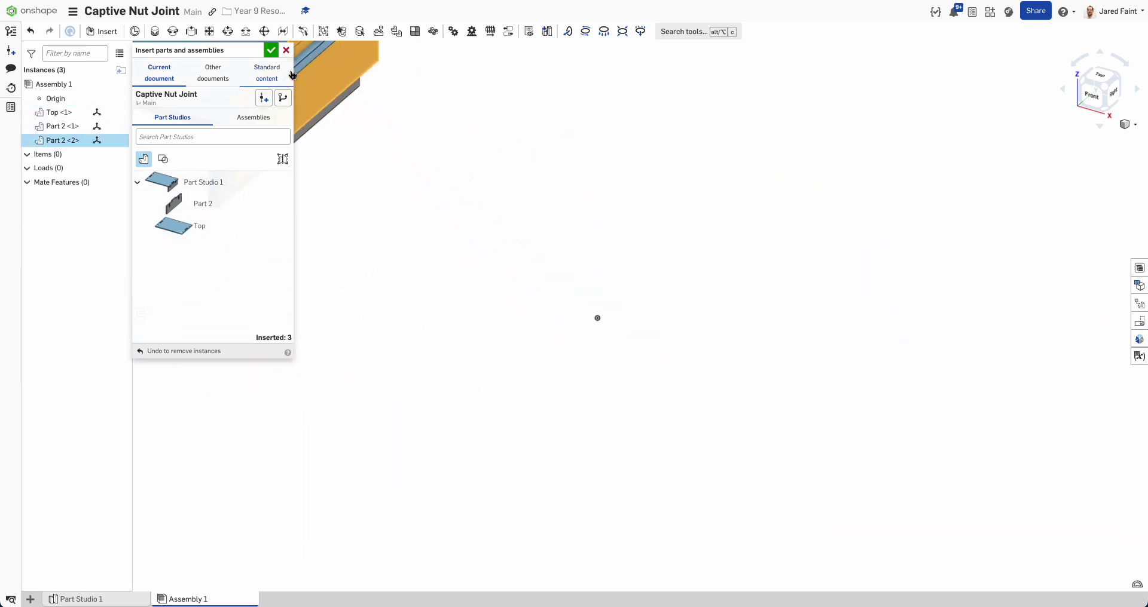
pyautogui.press('f')
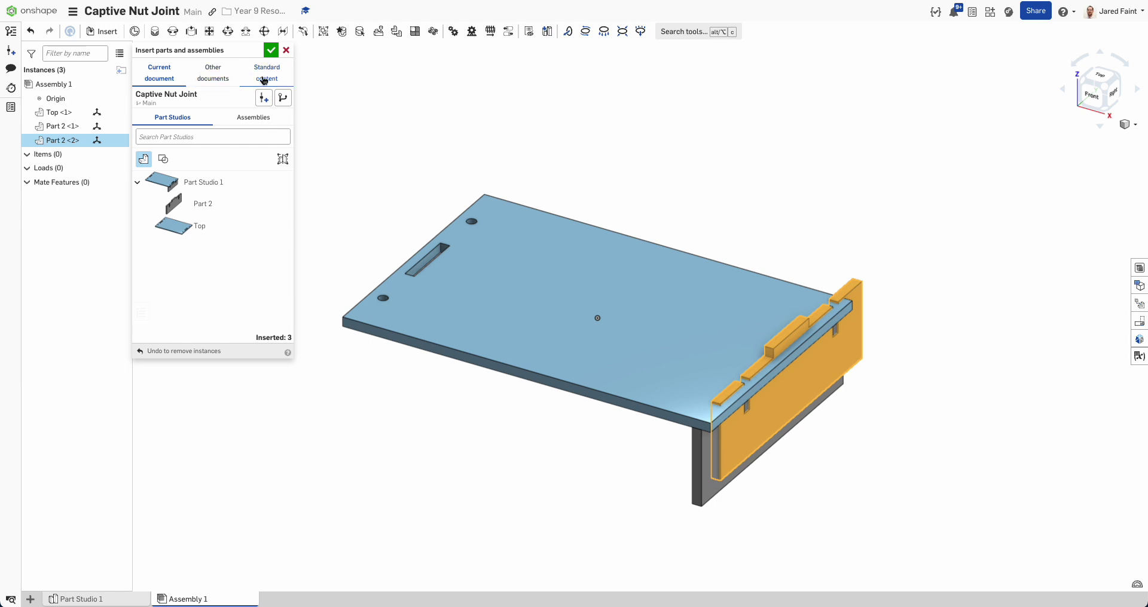
# Place an M3 slotted cheese head screw from Standard content.
pyautogui.click(264, 80)
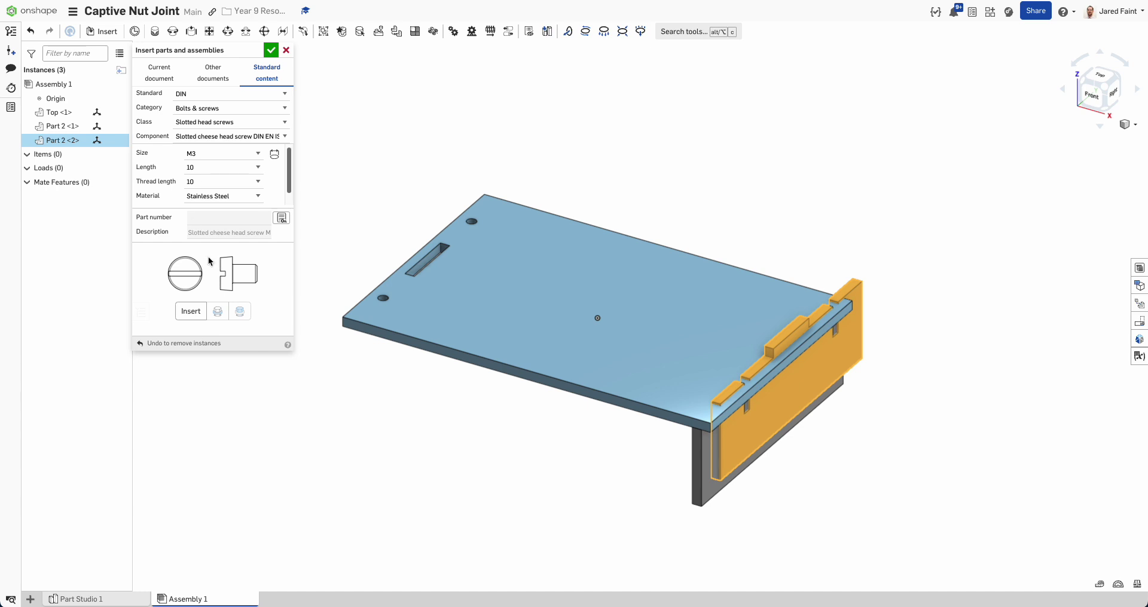
pyautogui.click(191, 312)
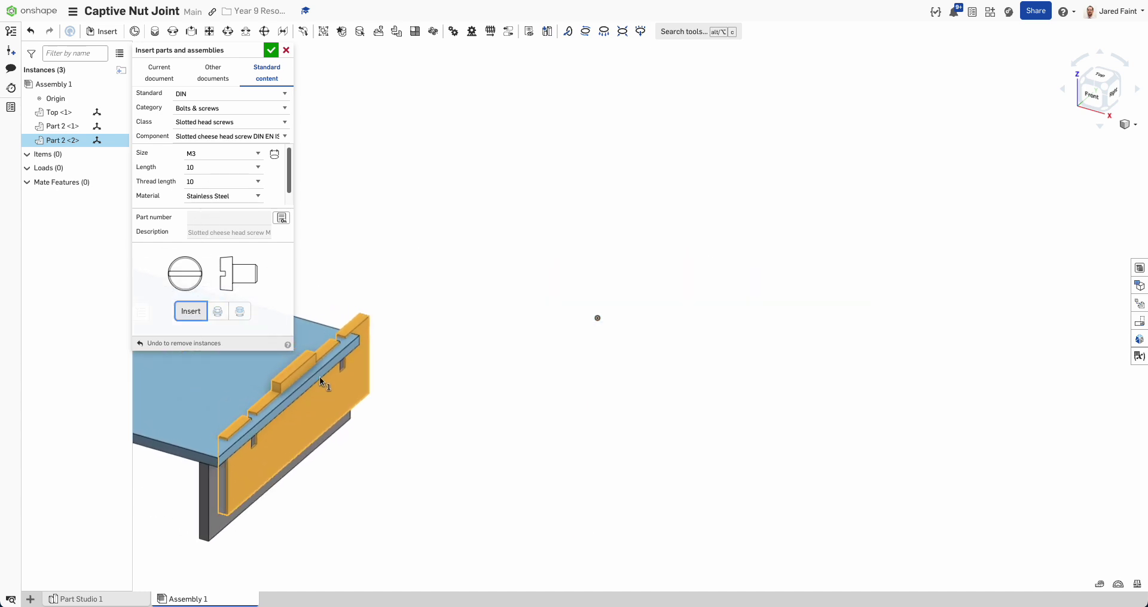
pyautogui.click(319, 377)
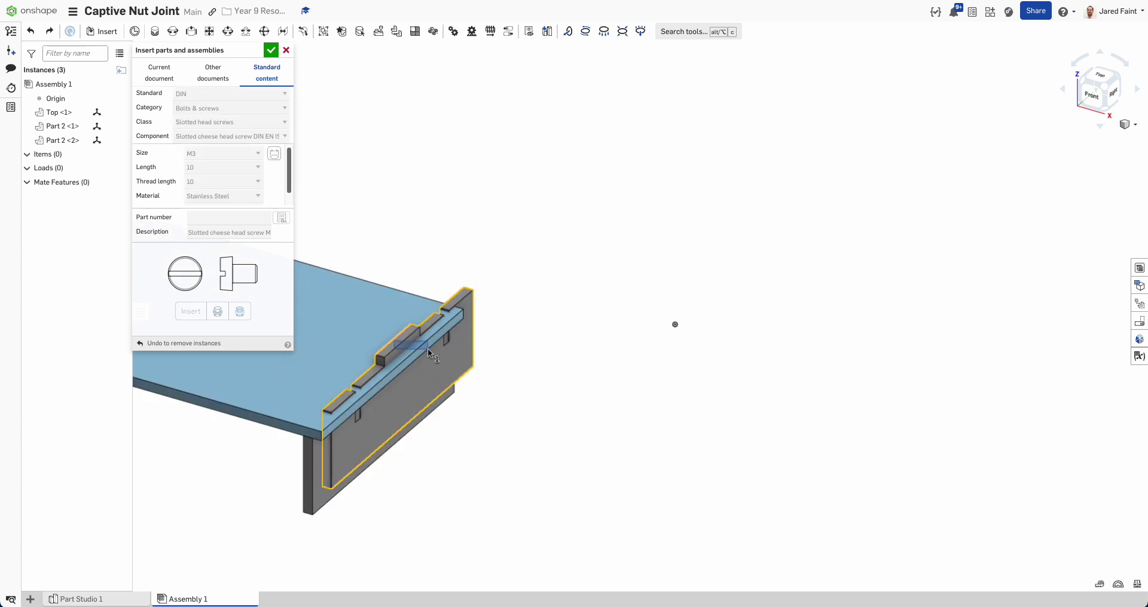
pyautogui.click(271, 50)
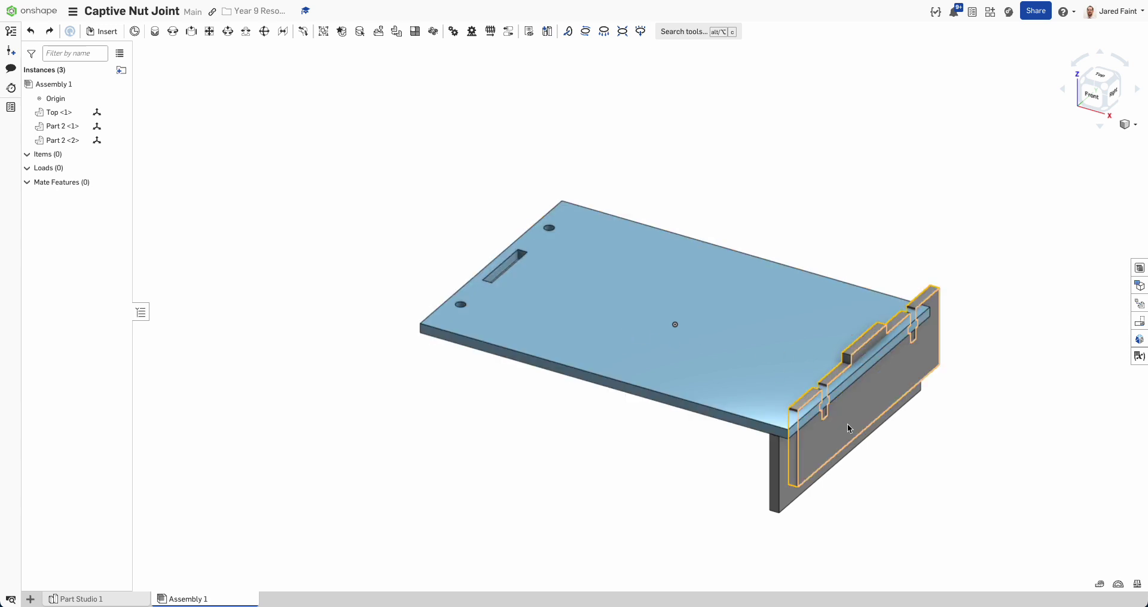
# Drag the two Part 2 copies apart so they clear the plate.
pyautogui.moveTo(848, 424); pyautogui.dragTo(358, 339)
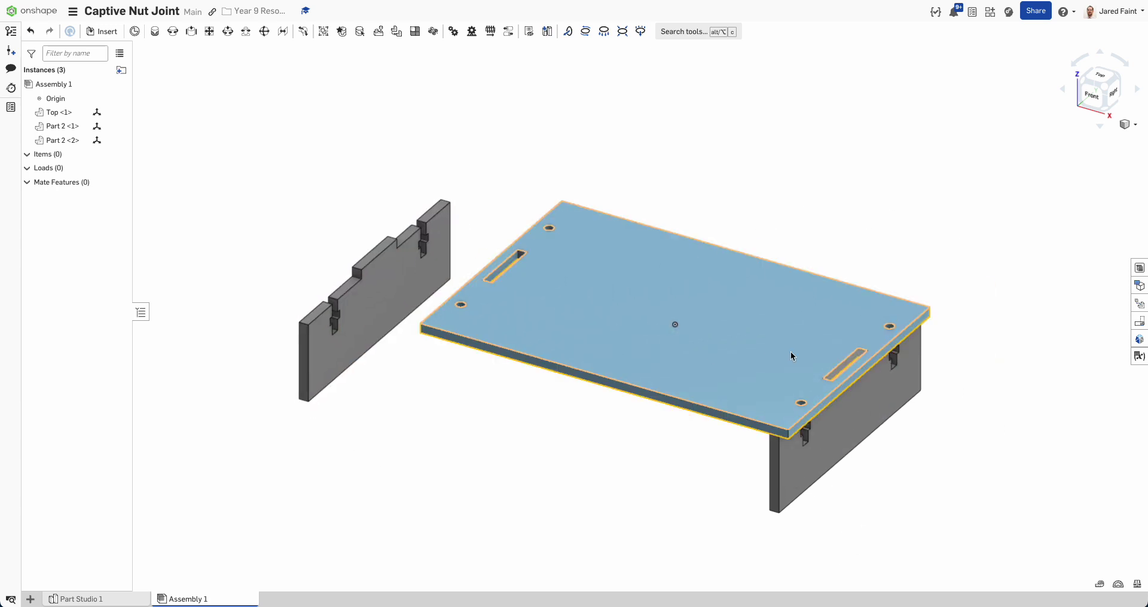
pyautogui.moveTo(863, 407); pyautogui.dragTo(932, 428)
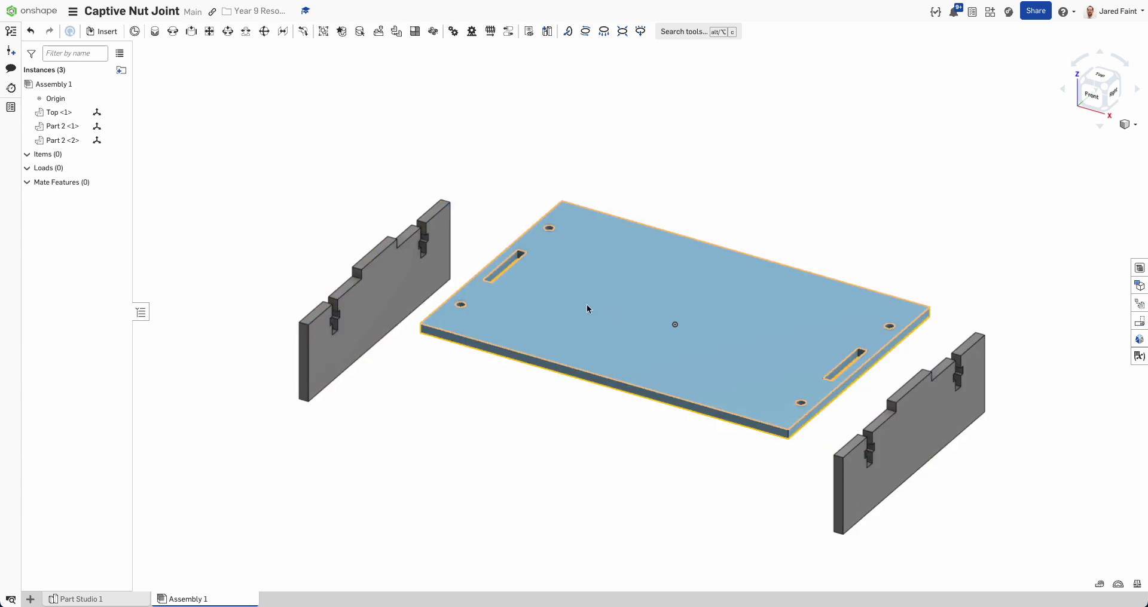
pyautogui.scroll(-2, 586, 306)
pyautogui.moveTo(586, 306); pyautogui.dragTo(440, 312, button='middle')
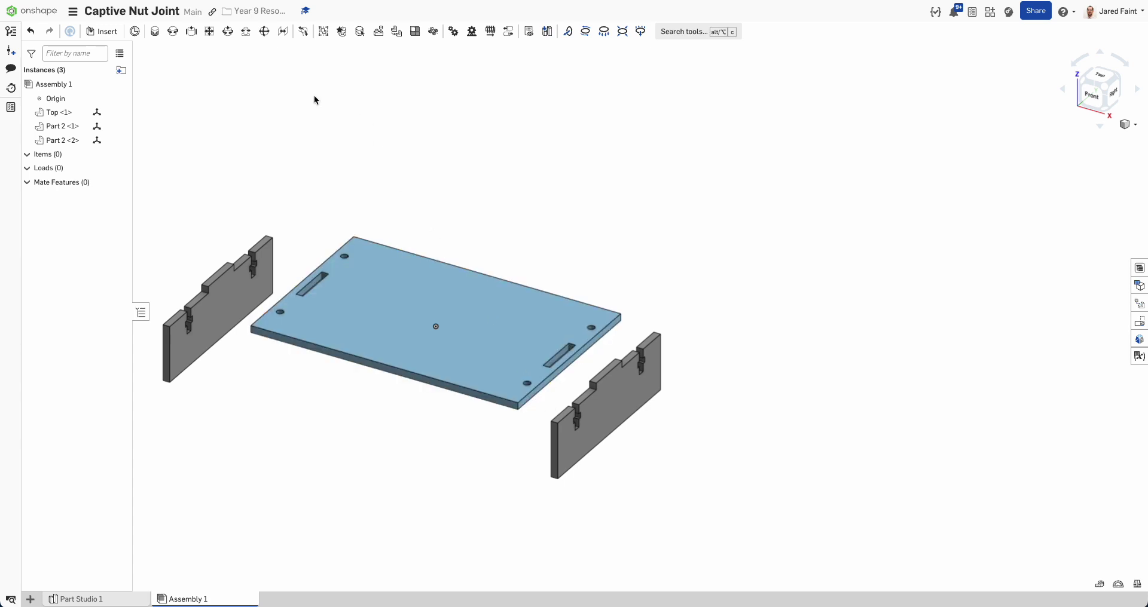
# Fasten the right side piece's tab connector to its slot on Top.
pyautogui.click(154, 36)
pyautogui.scroll(4, 539, 306)
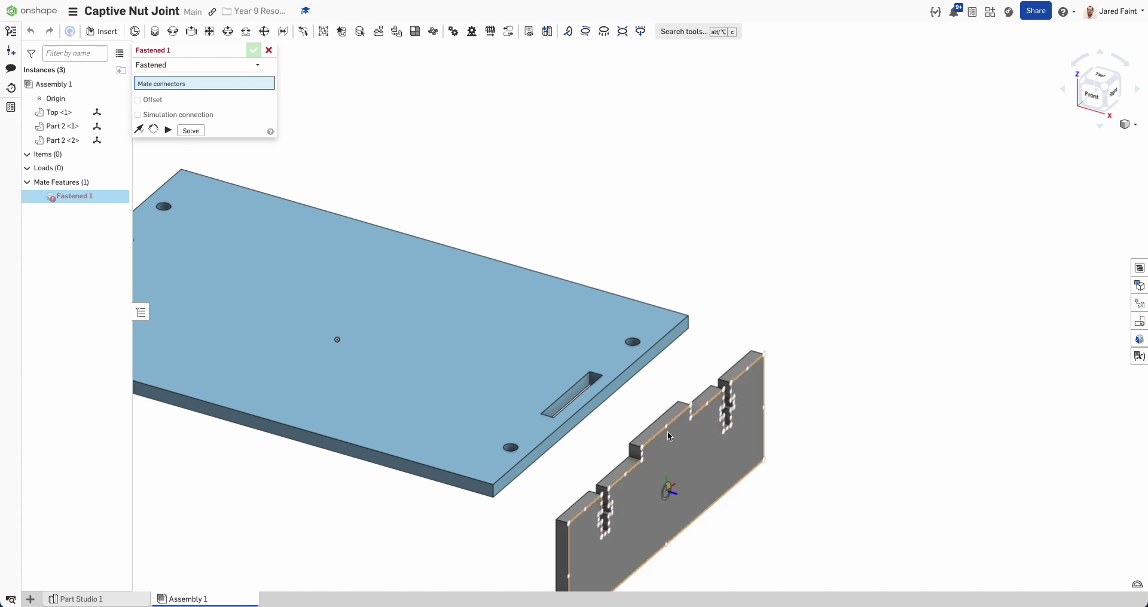
pyautogui.click(671, 429)
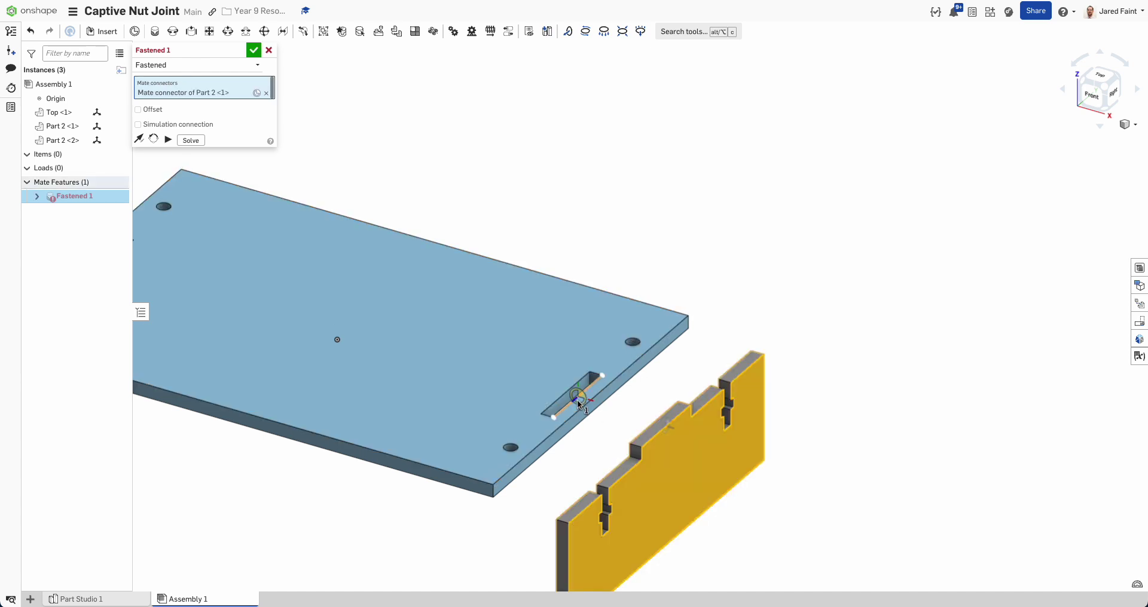
pyautogui.scroll(4, 580, 397)
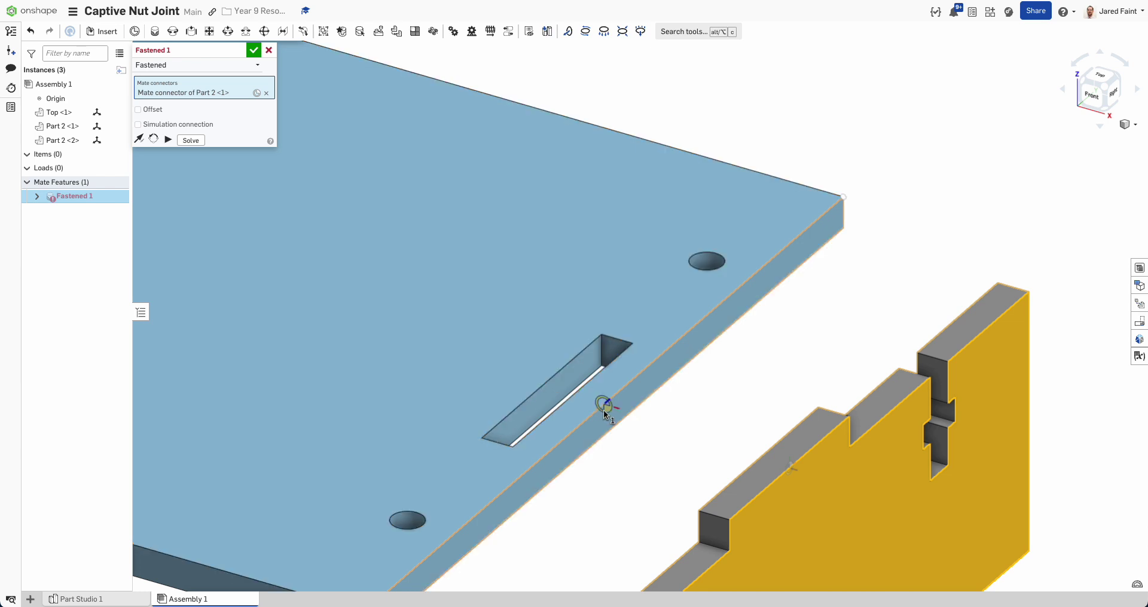
pyautogui.moveTo(570, 404)
pyautogui.mouseDown(button='right')
pyautogui.moveTo(661, 422)
pyautogui.moveTo(579, 403)
pyautogui.mouseUp(button='right')
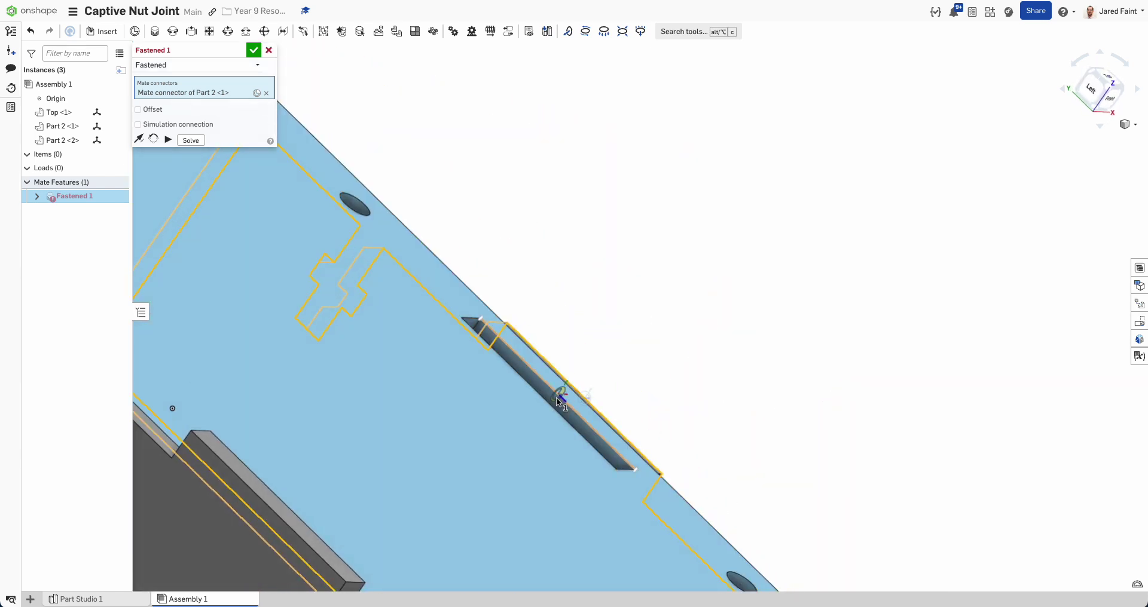
pyautogui.click(554, 399)
pyautogui.moveTo(679, 392); pyautogui.dragTo(641, 395, button='right')
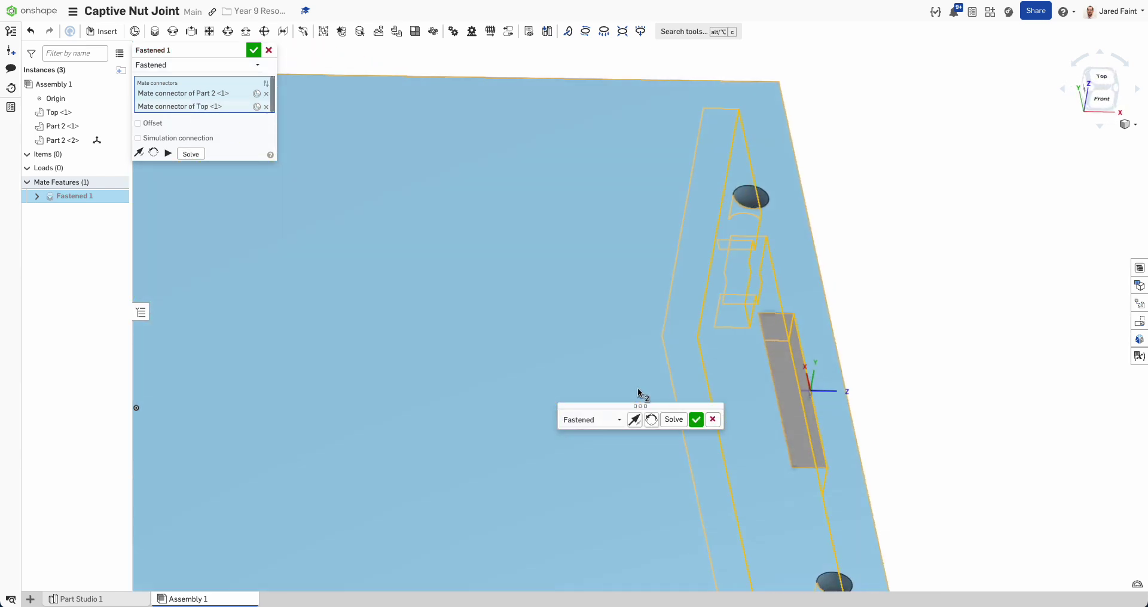
pyautogui.click(697, 422)
# Fasten the left side piece's tab connector into Top's left slot.
pyautogui.scroll(-10, 500, 368)
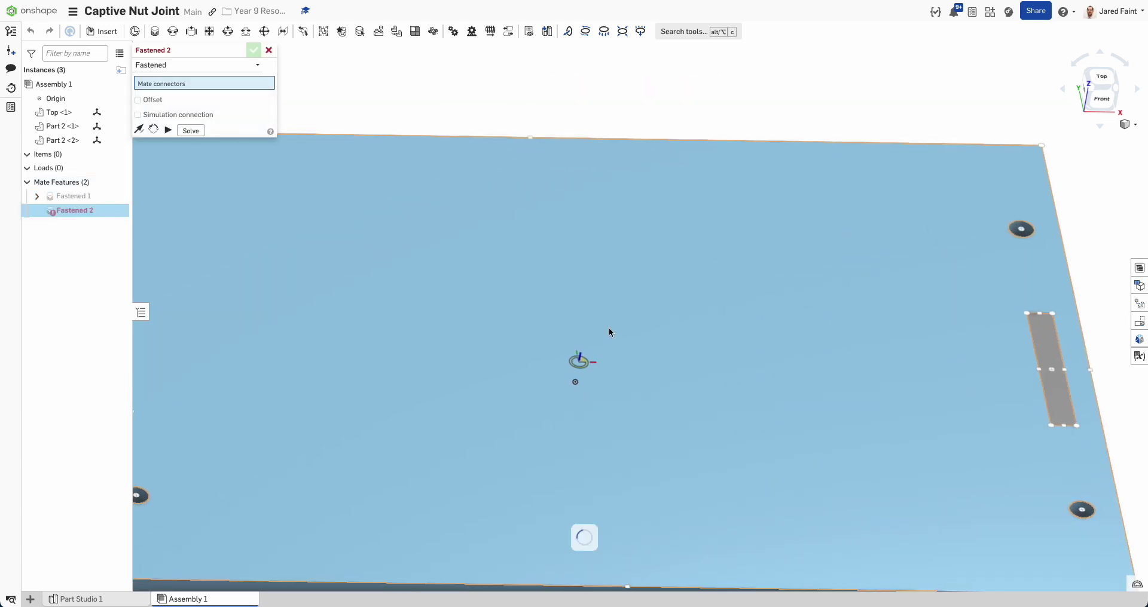
pyautogui.scroll(4, 320, 366)
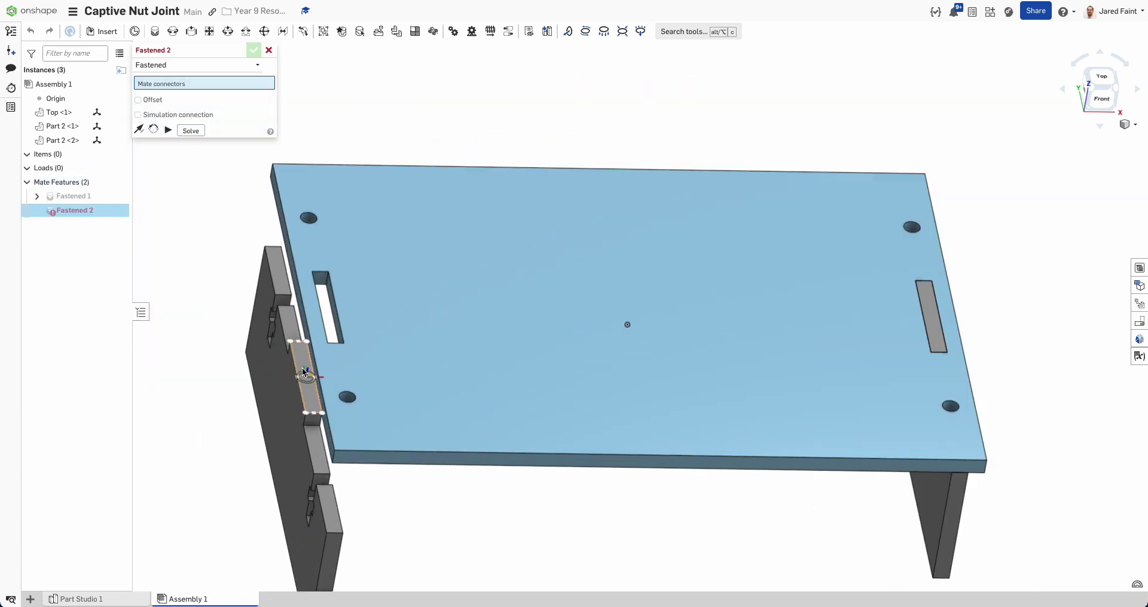
pyautogui.scroll(3, 300, 367)
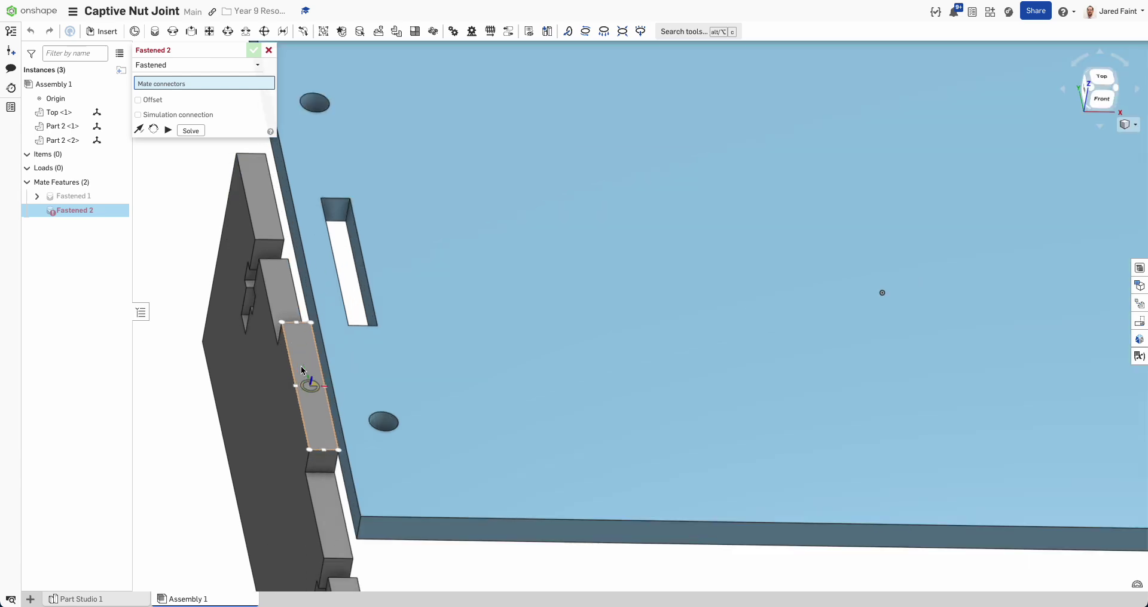
pyautogui.click(300, 367)
pyautogui.click(329, 266)
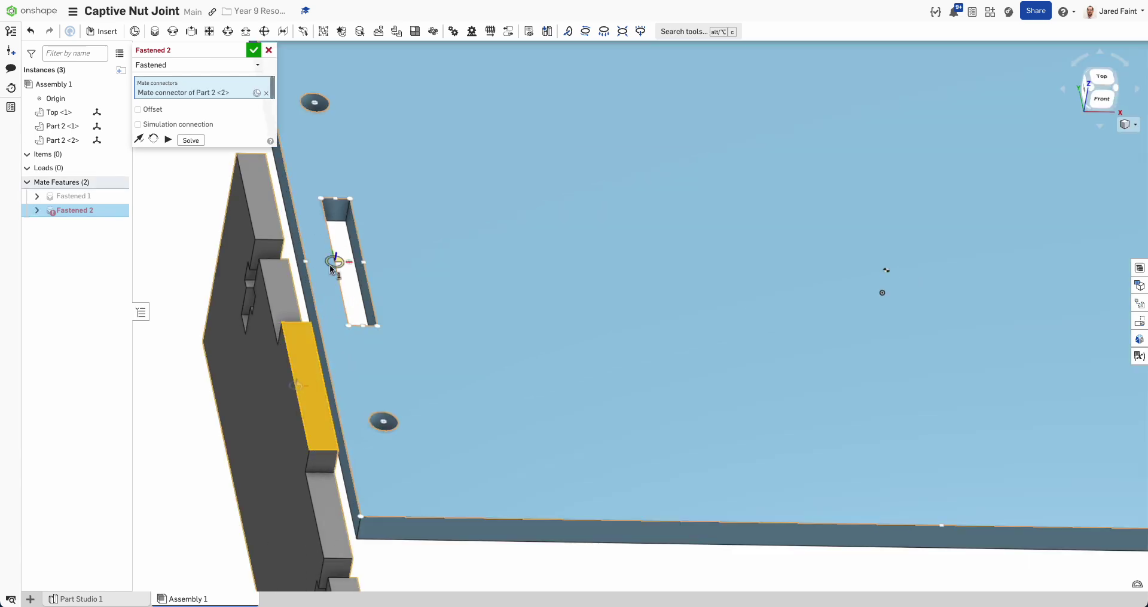
pyautogui.click(474, 287)
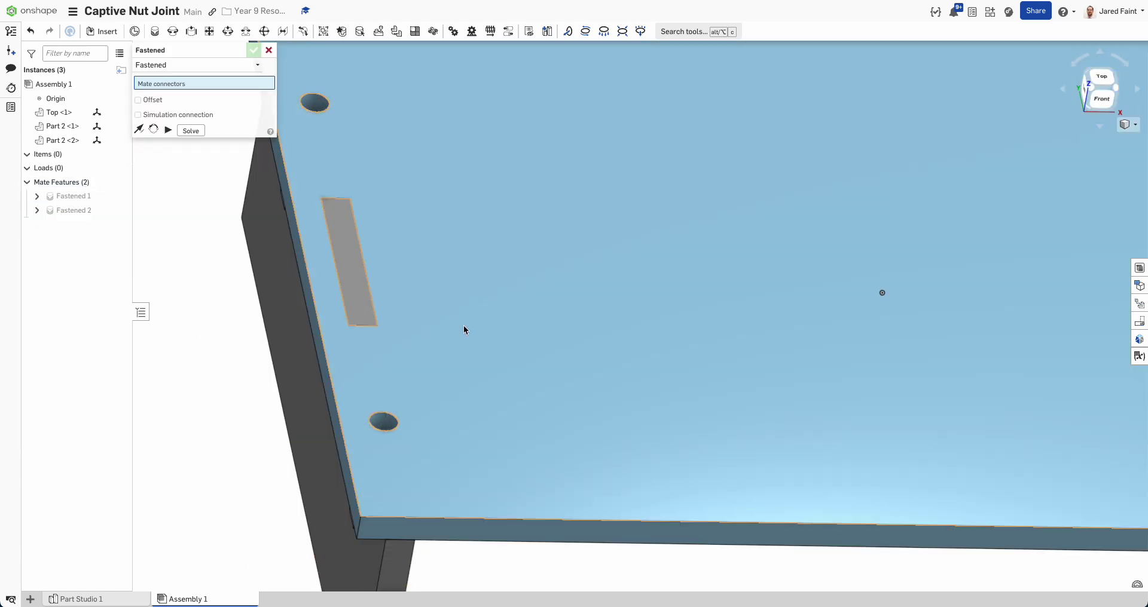
pyautogui.scroll(-4, 464, 328)
pyautogui.moveTo(480, 346); pyautogui.dragTo(446, 302, button='right')
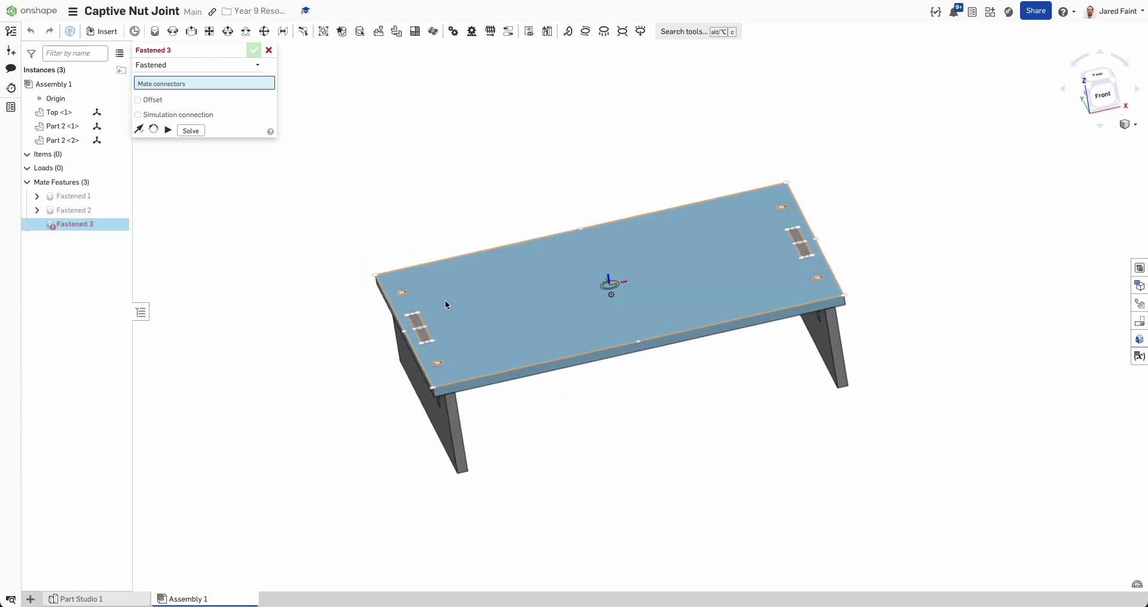
# Cancel the unused mate and filter Standard content to DIN, Bolts & screws.
pyautogui.click(269, 49)
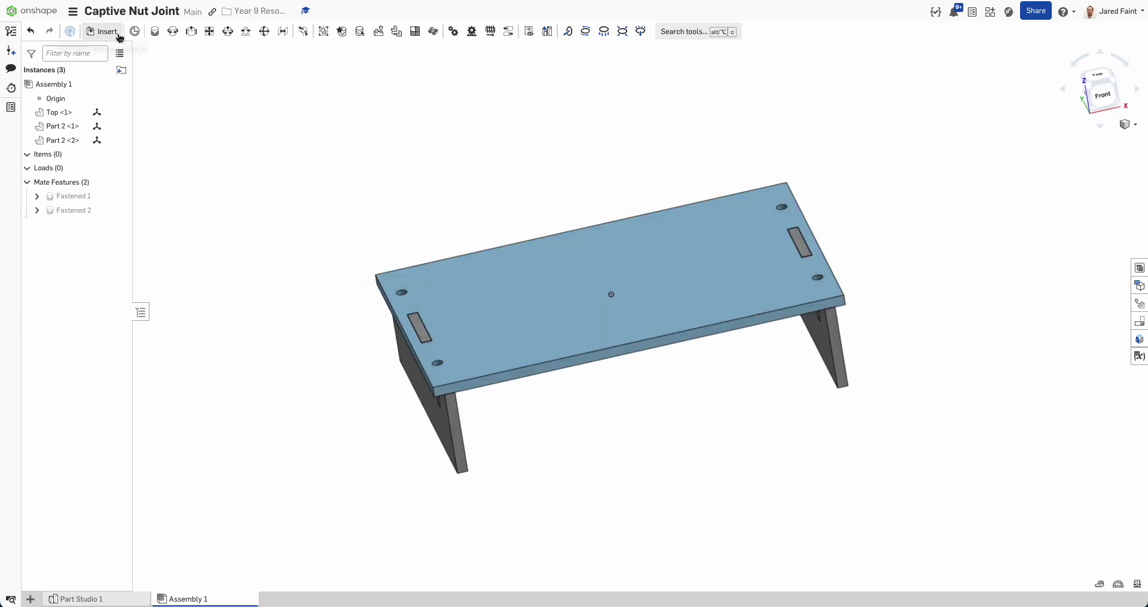
pyautogui.click(102, 31)
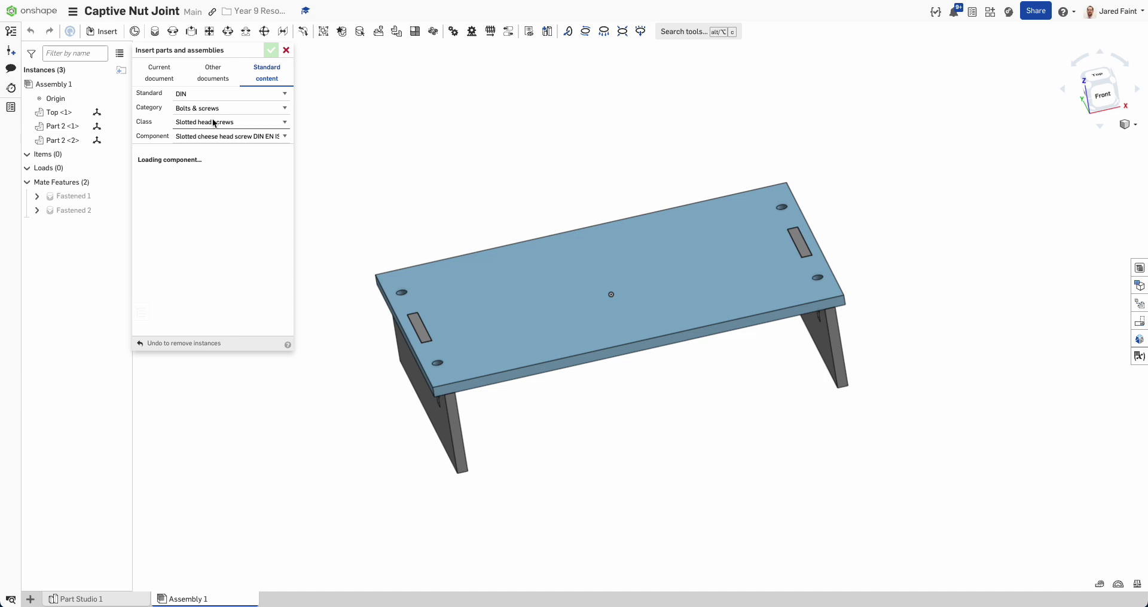
pyautogui.click(283, 96)
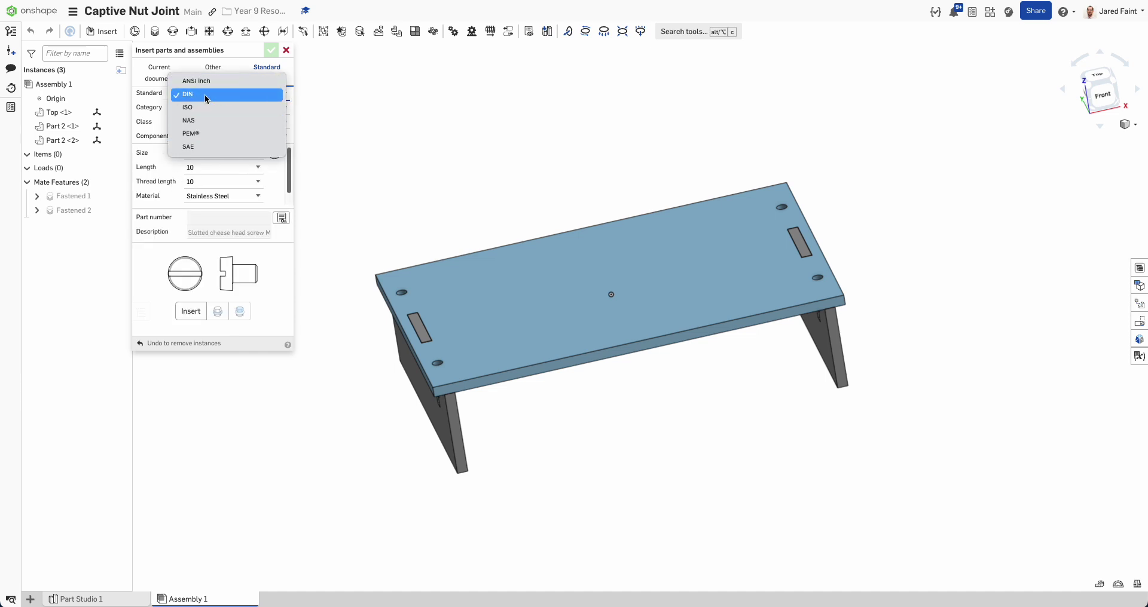
pyautogui.click(174, 243)
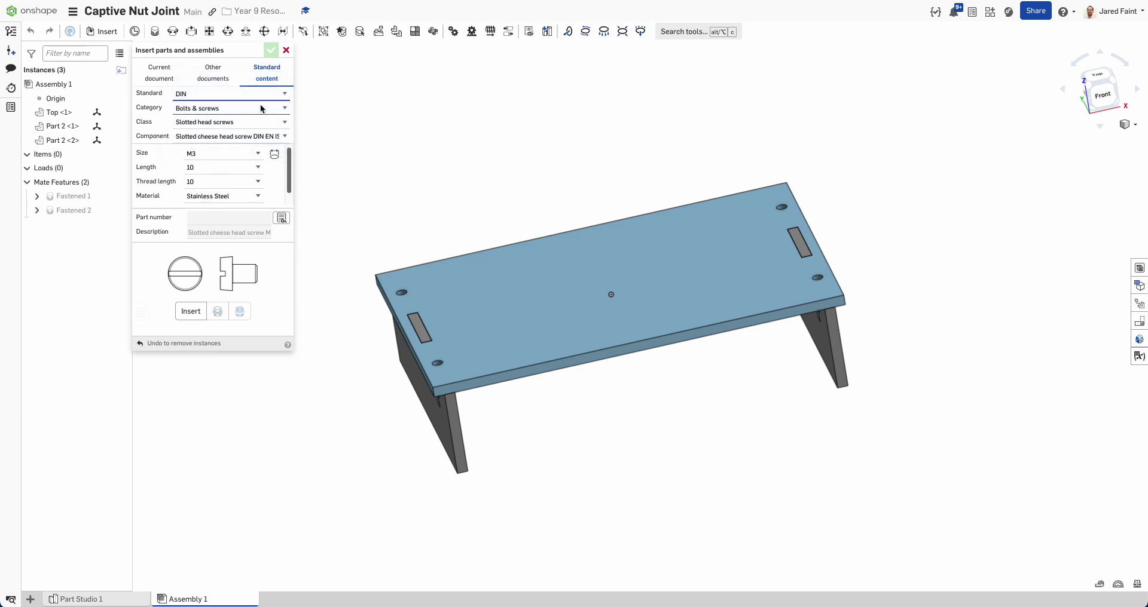
pyautogui.click(261, 108)
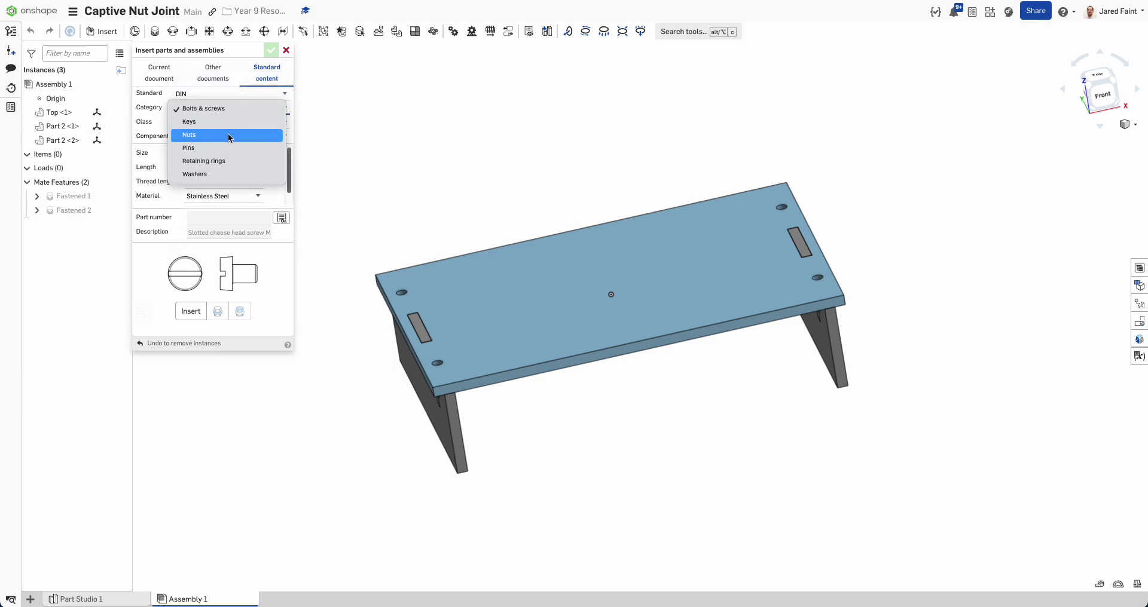
pyautogui.click(166, 252)
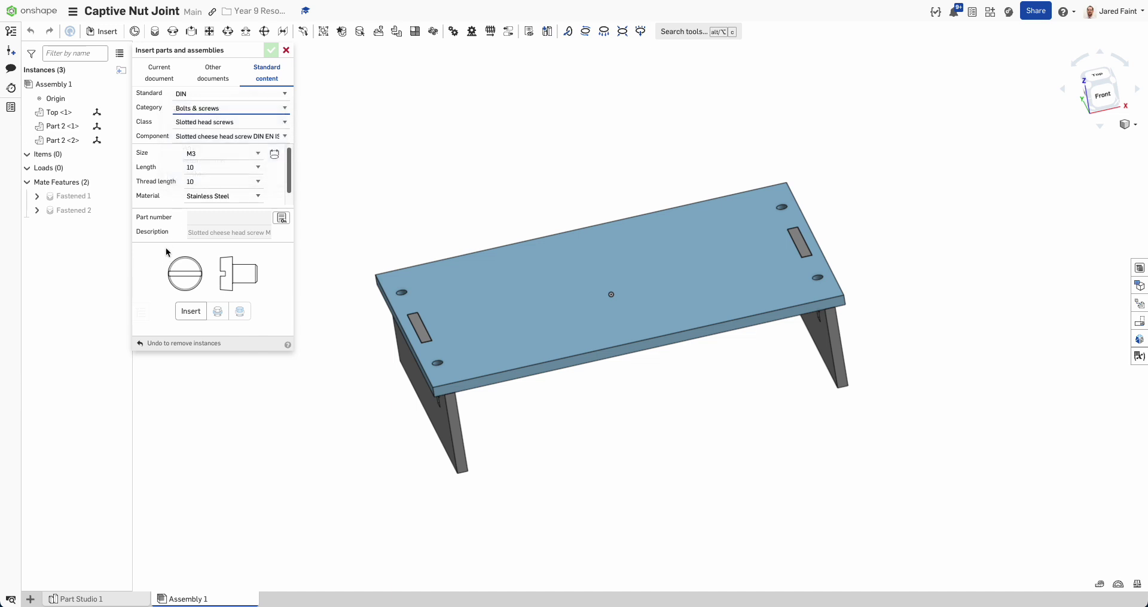
pyautogui.click(284, 95)
pyautogui.click(275, 93)
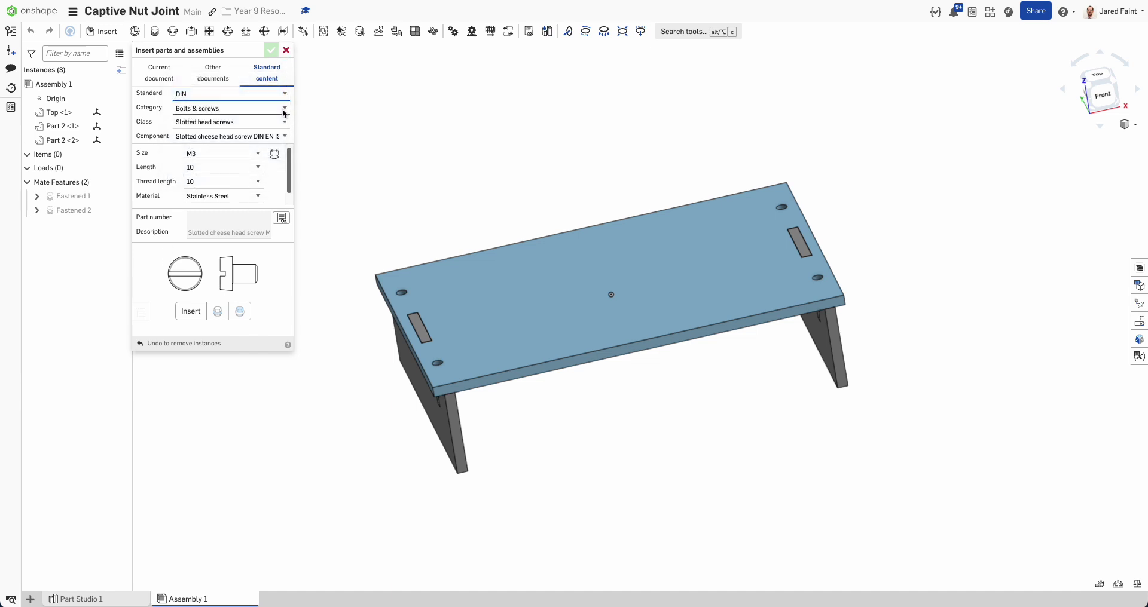
pyautogui.click(285, 110)
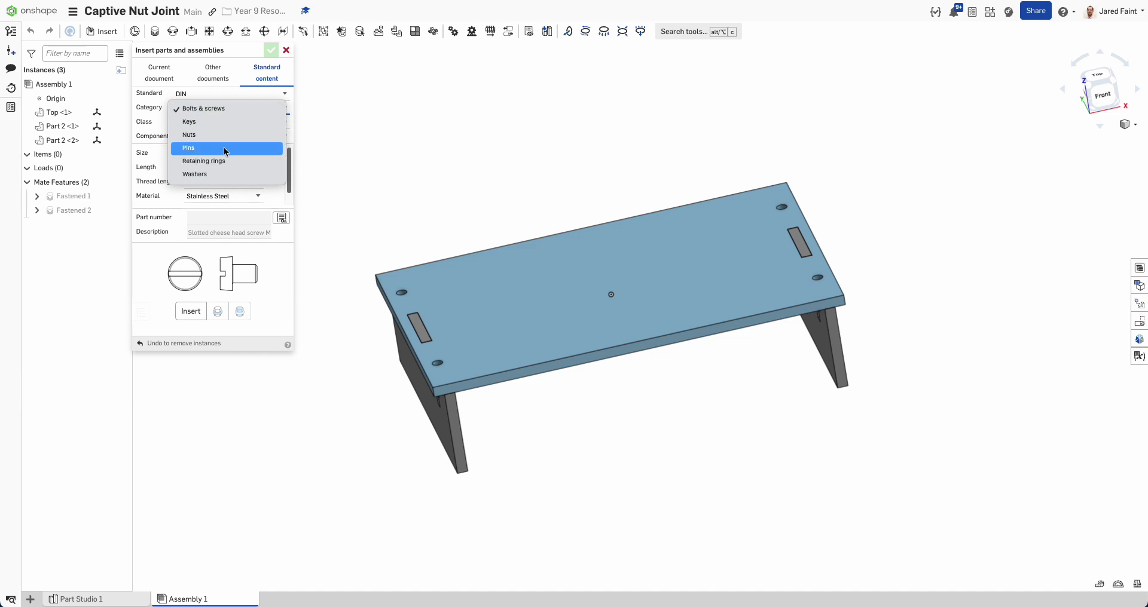
pyautogui.click(161, 265)
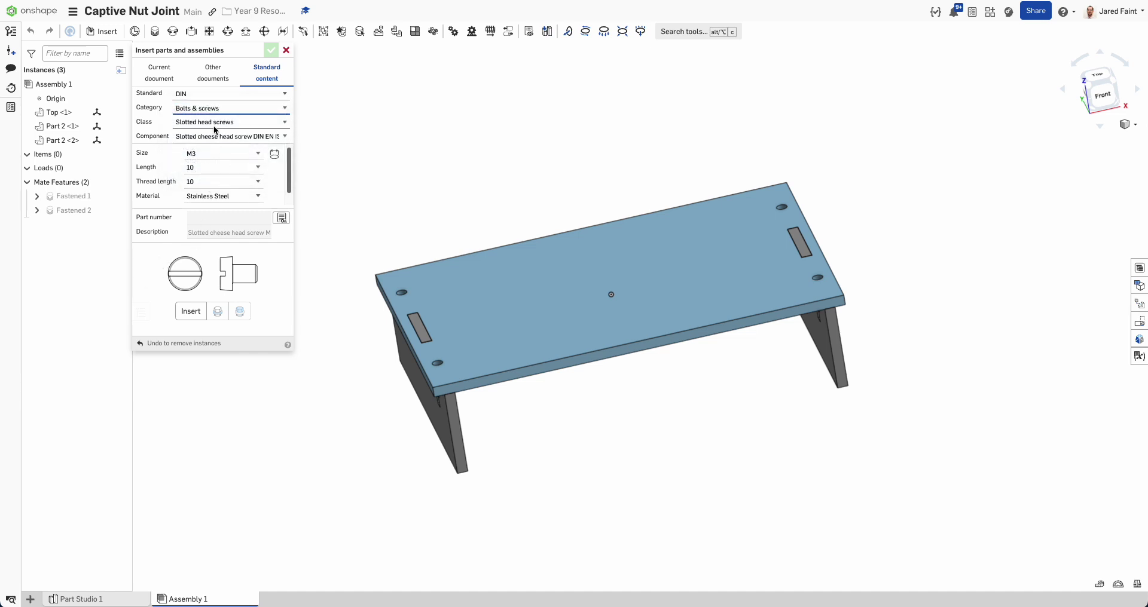
# Fasten M3 slotted cheese head screws into the plate's left and front holes.
pyautogui.click(191, 310)
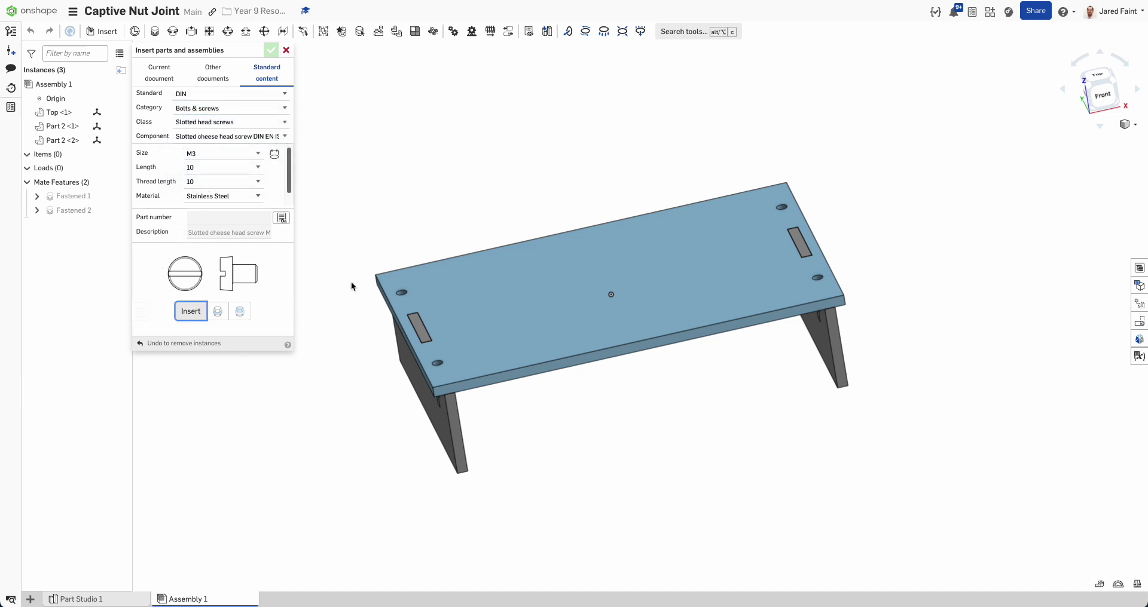
pyautogui.scroll(5, 402, 292)
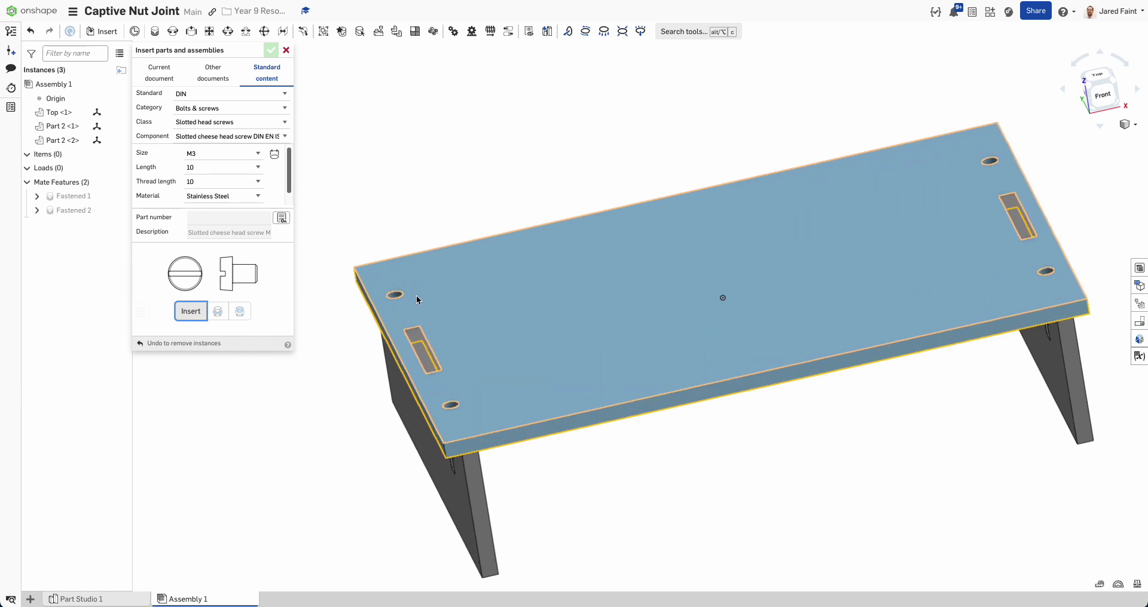
pyautogui.click(385, 294)
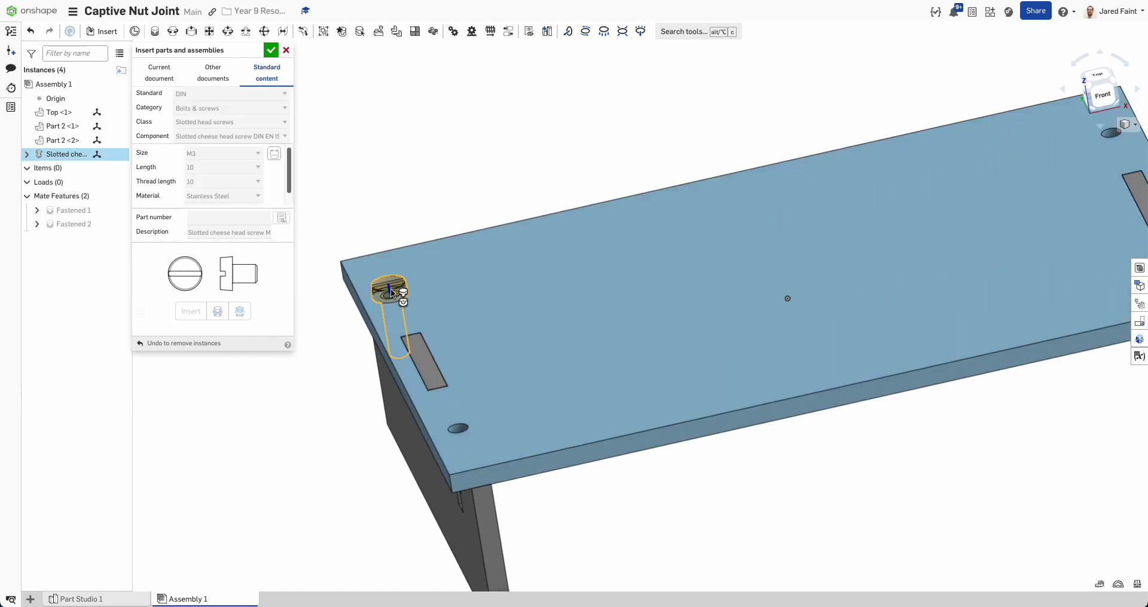
pyautogui.click(390, 290)
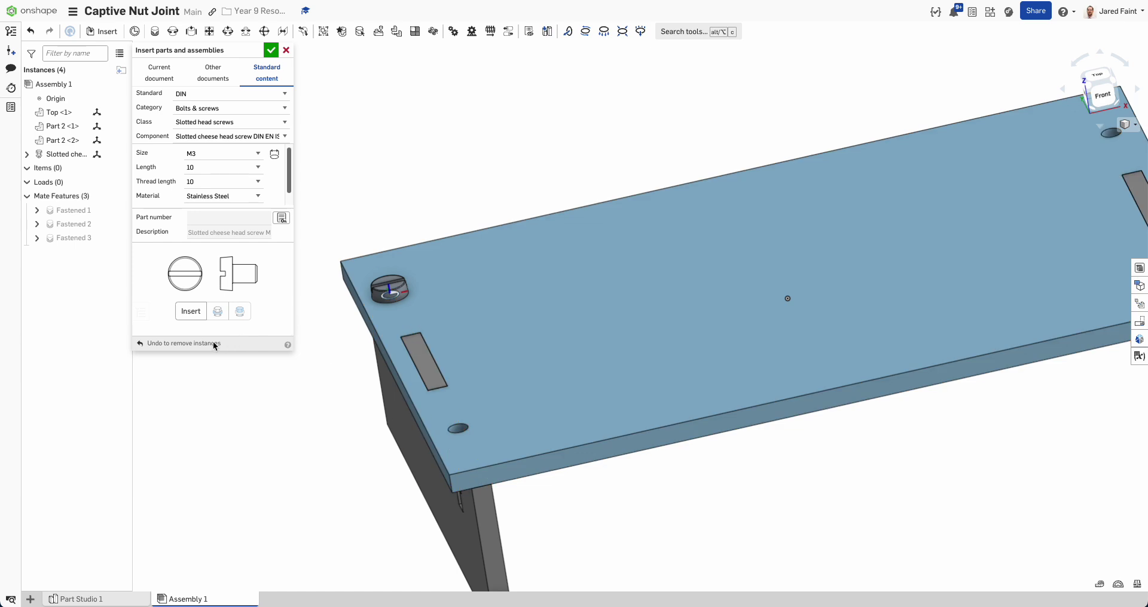
pyautogui.click(191, 312)
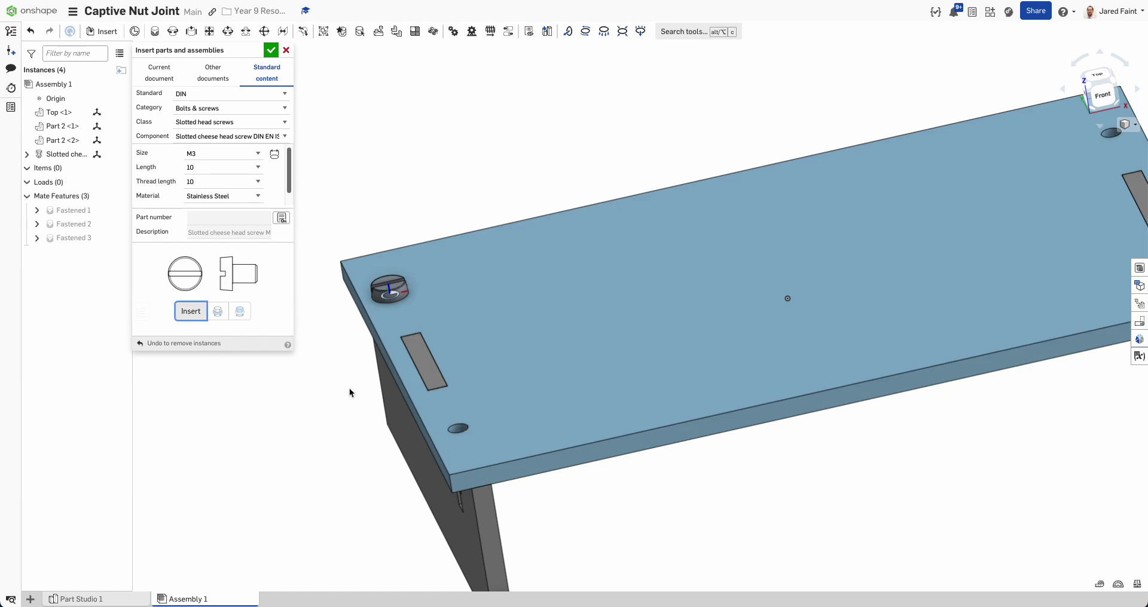
pyautogui.click(458, 430)
pyautogui.click(458, 428)
# Fasten two more M3 screws into the remaining holes of the top.
pyautogui.scroll(-5, 642, 324)
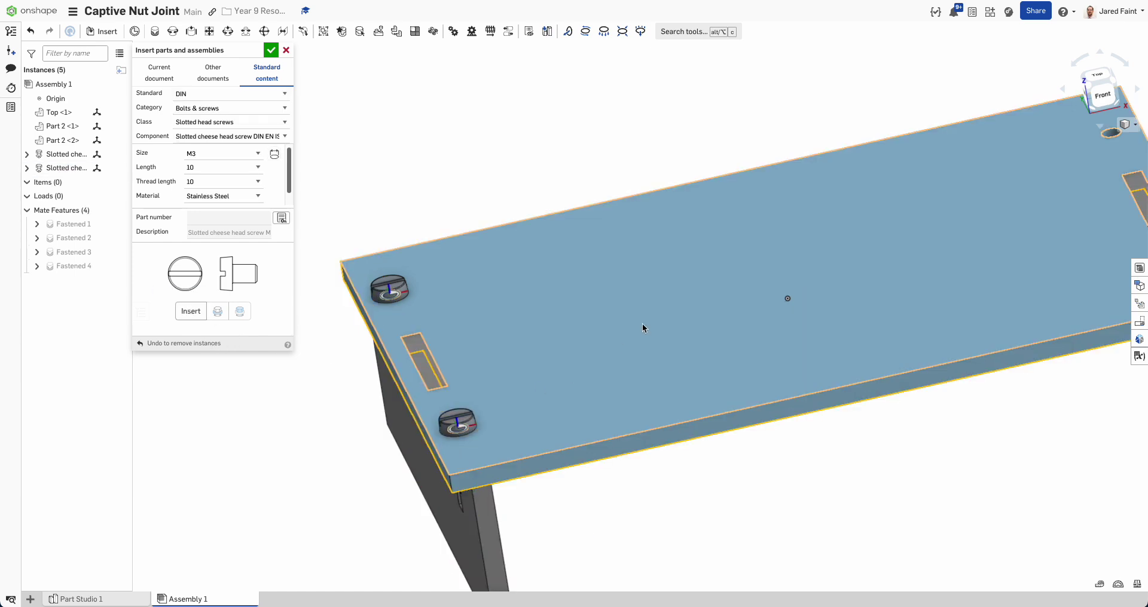
pyautogui.scroll(8, 595, 305)
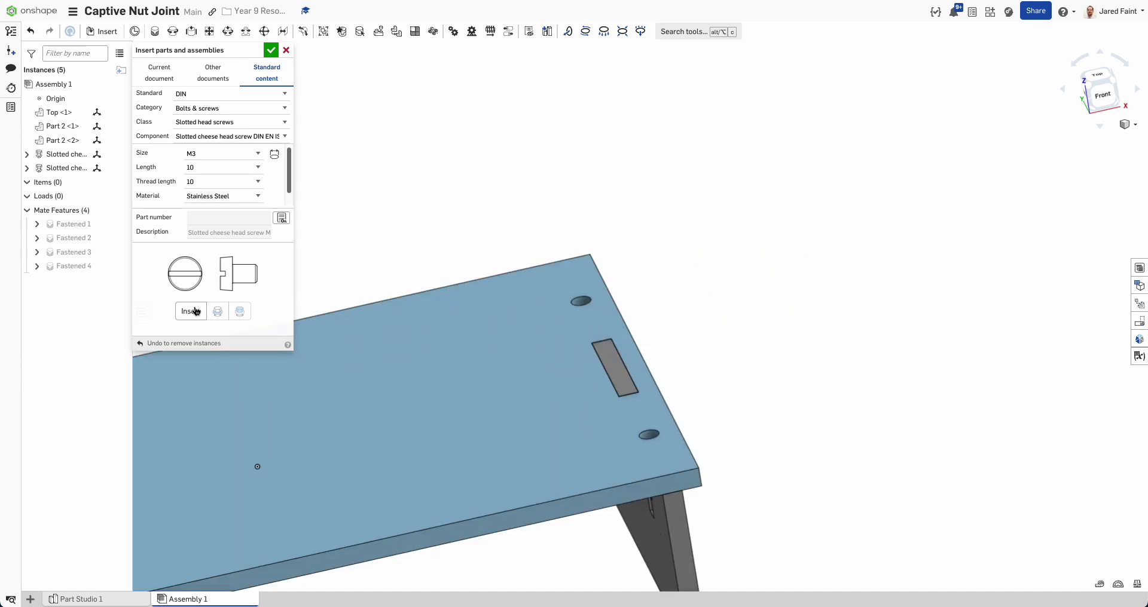
pyautogui.click(190, 312)
pyautogui.scroll(2, 576, 307)
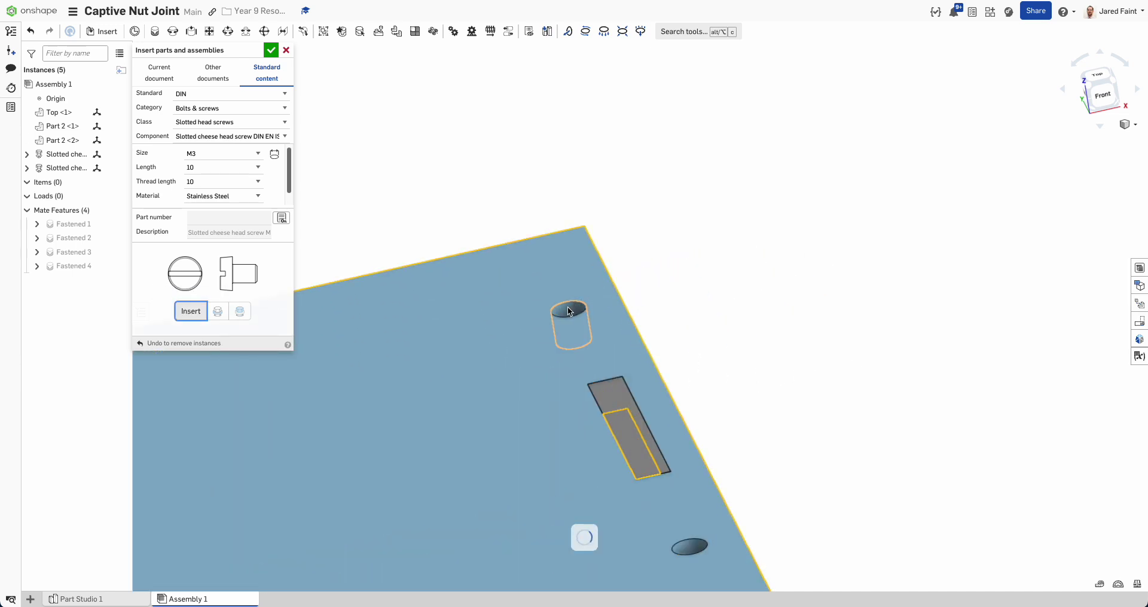
pyautogui.click(559, 300)
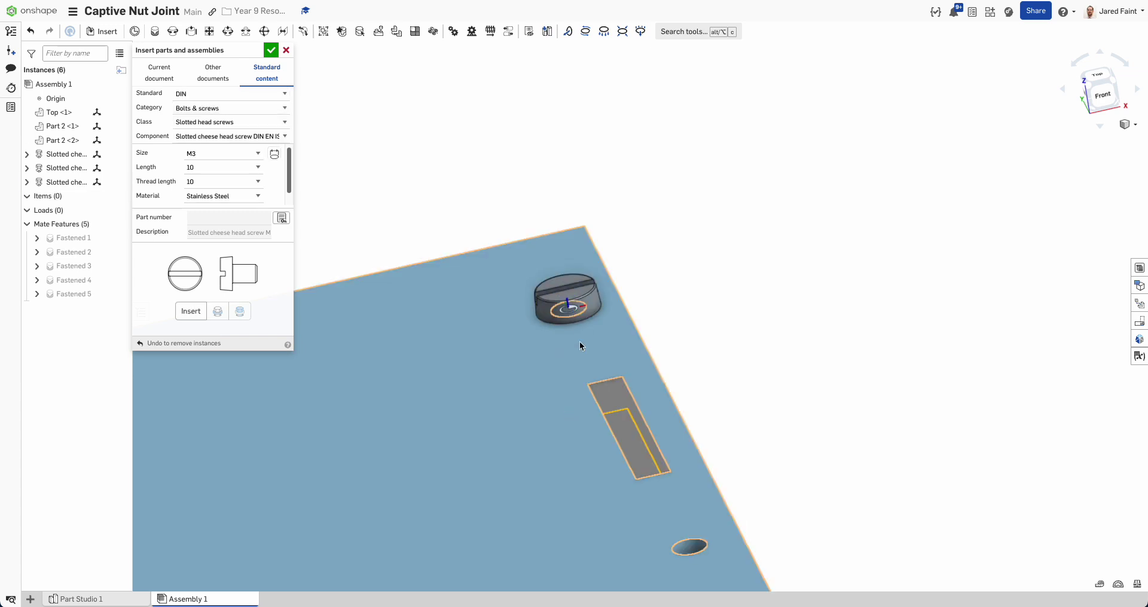
pyautogui.click(190, 312)
pyautogui.moveTo(542, 420); pyautogui.dragTo(441, 306, button='middle')
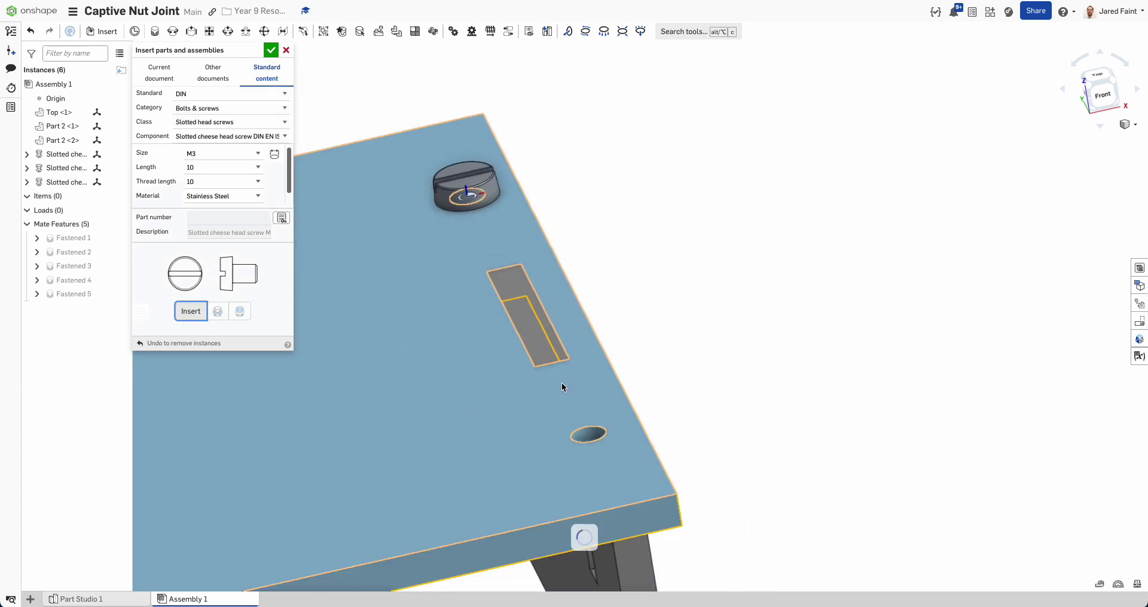
pyautogui.click(585, 432)
pyautogui.scroll(-5, 474, 320)
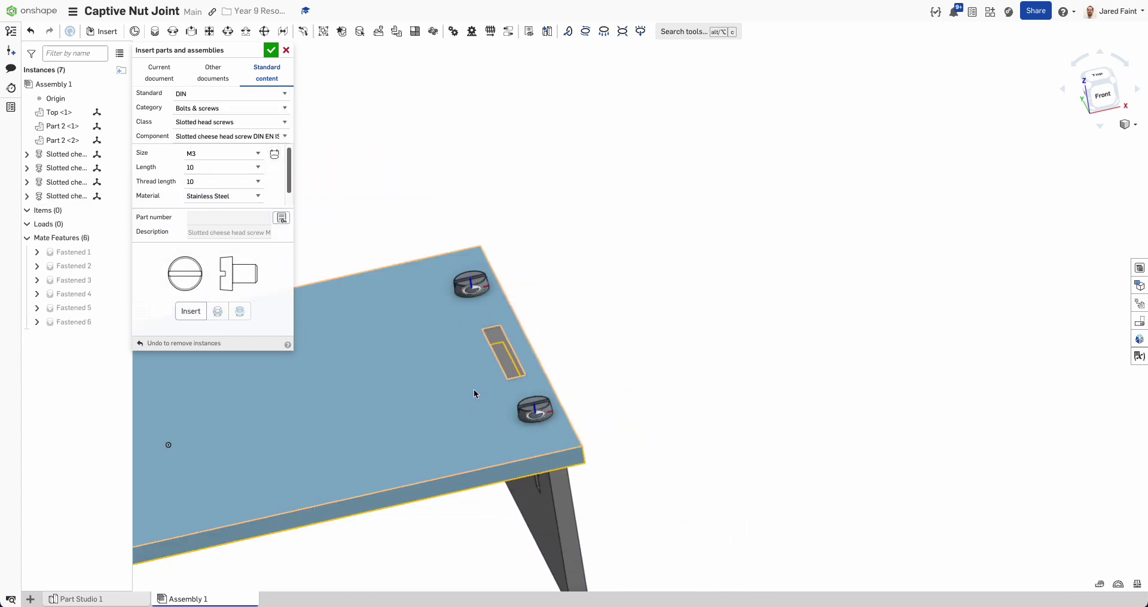
pyautogui.moveTo(474, 321); pyautogui.dragTo(343, 358, button='right')
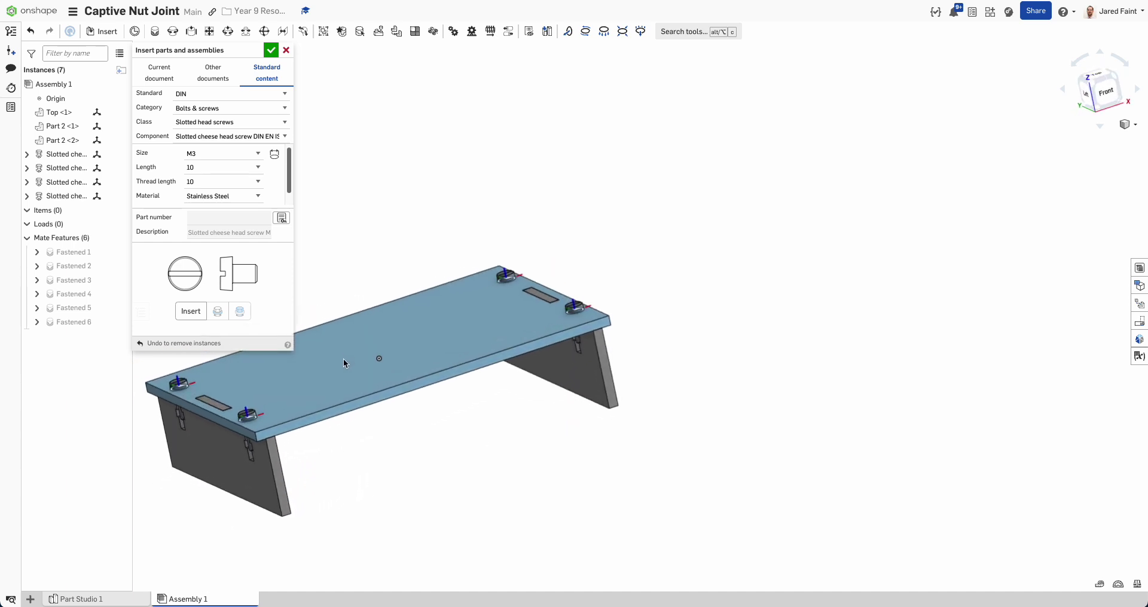
pyautogui.click(213, 122)
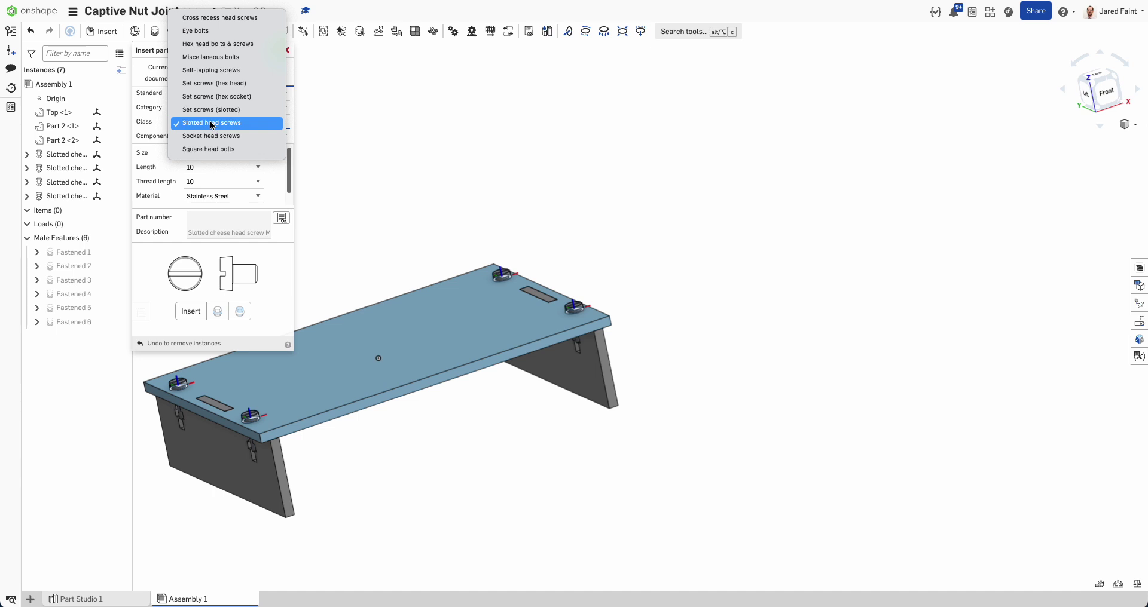
# Switch the fastener category in Insert parts to Nuts.
pyautogui.click(149, 154)
pyautogui.click(226, 109)
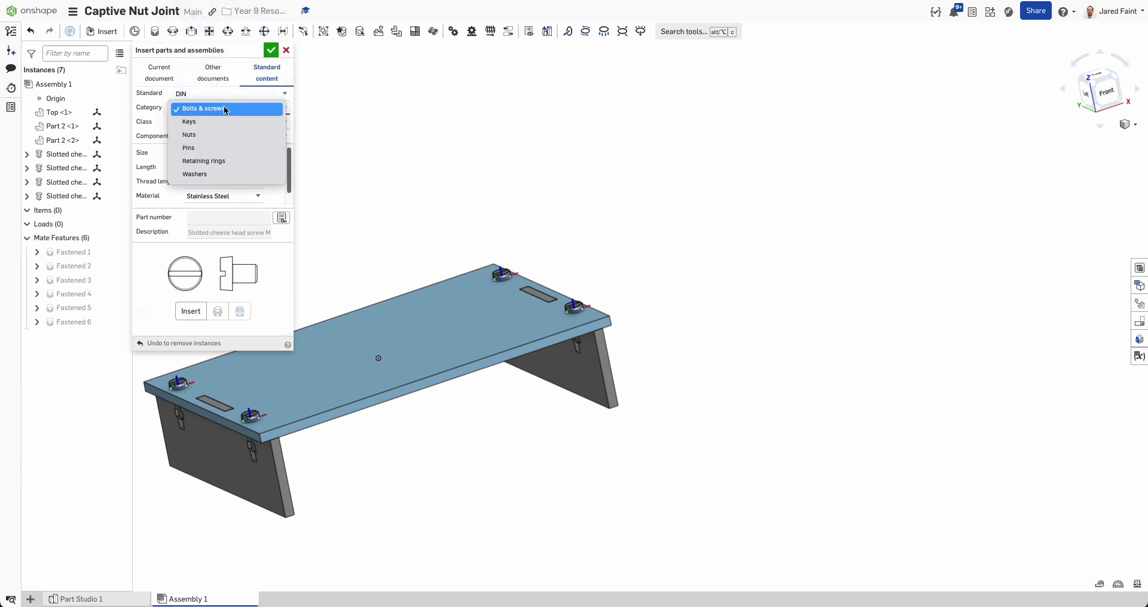
pyautogui.click(270, 134)
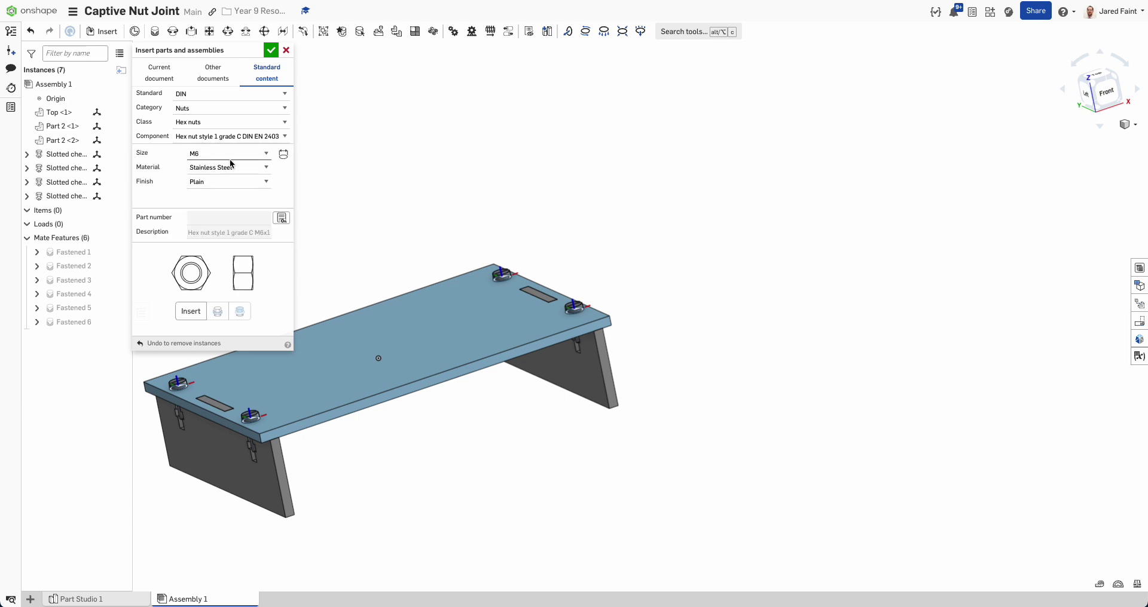
pyautogui.click(258, 157)
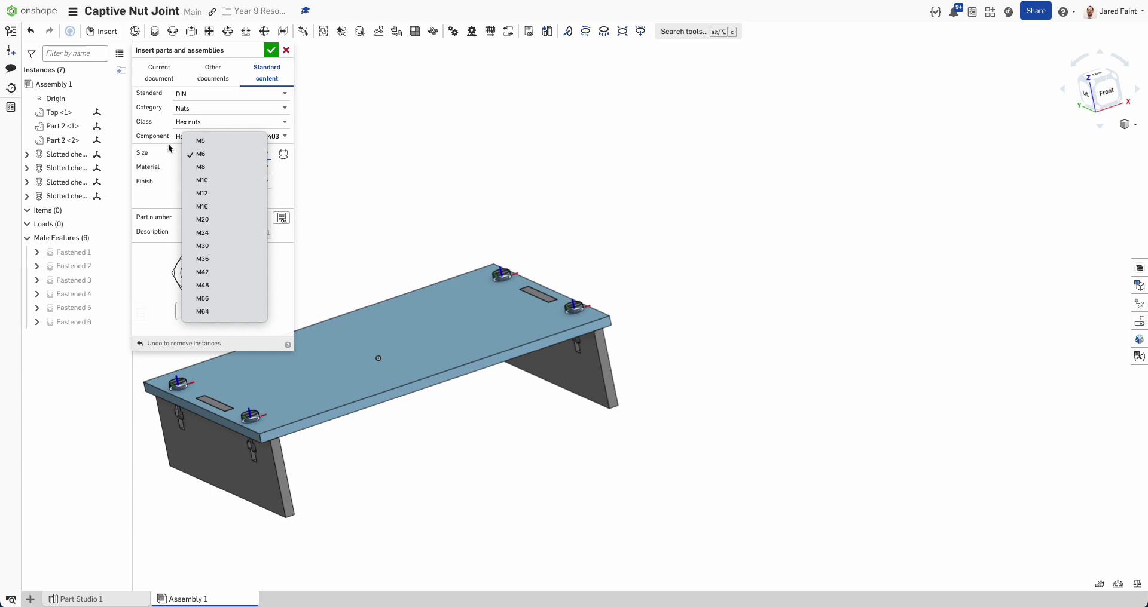
pyautogui.click(169, 148)
# Choose Hex nut style 1 grade A & B DIN EN 24032 in size M3.
pyautogui.click(286, 137)
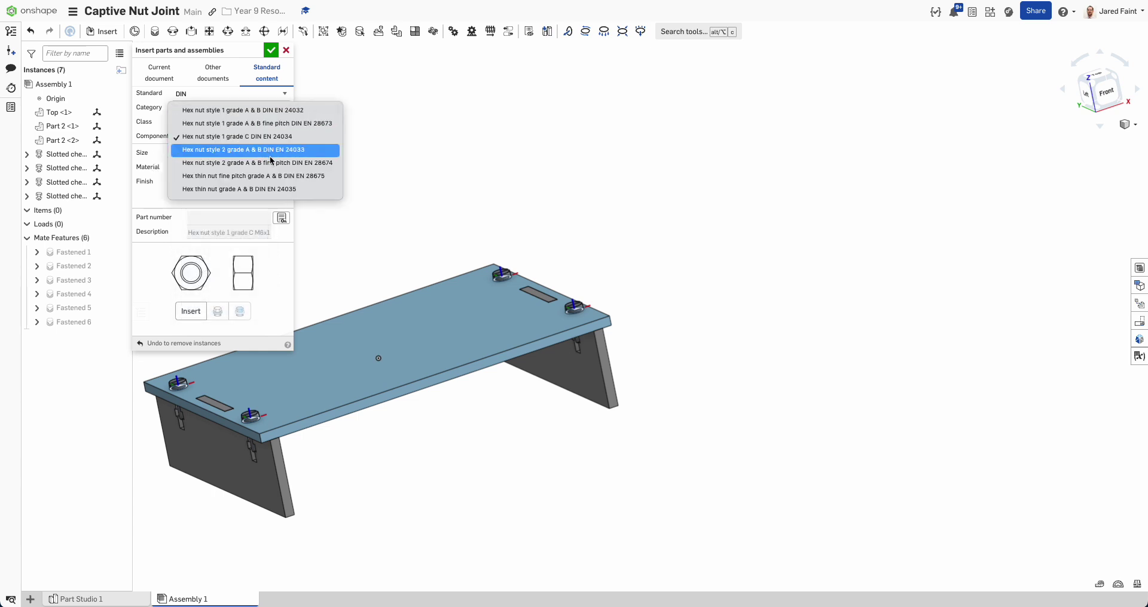
pyautogui.click(234, 178)
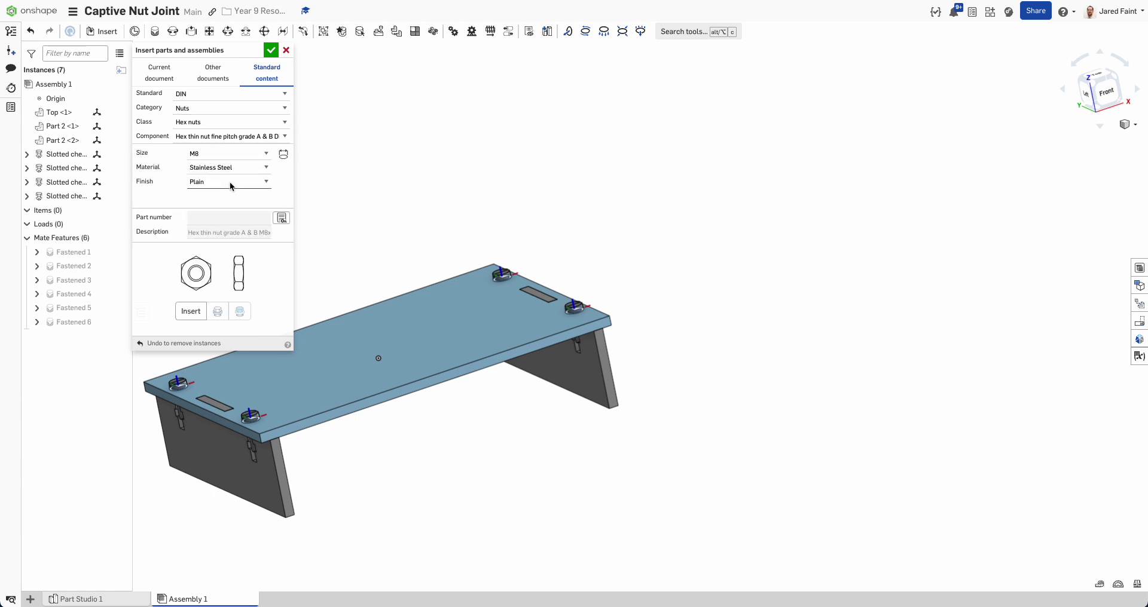
pyautogui.click(258, 159)
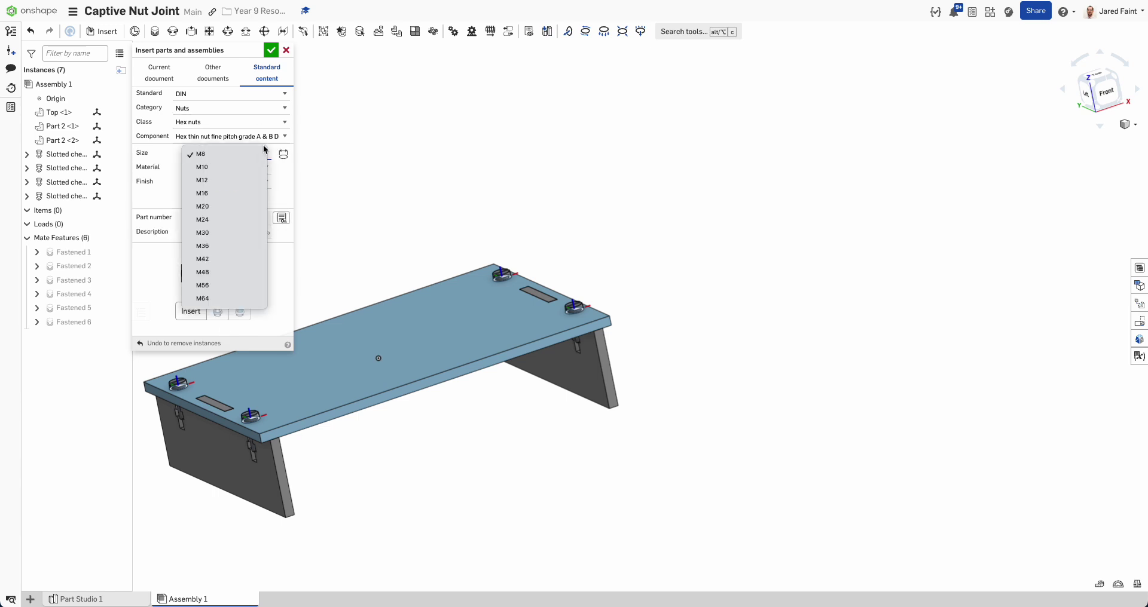
pyautogui.click(263, 151)
pyautogui.click(276, 137)
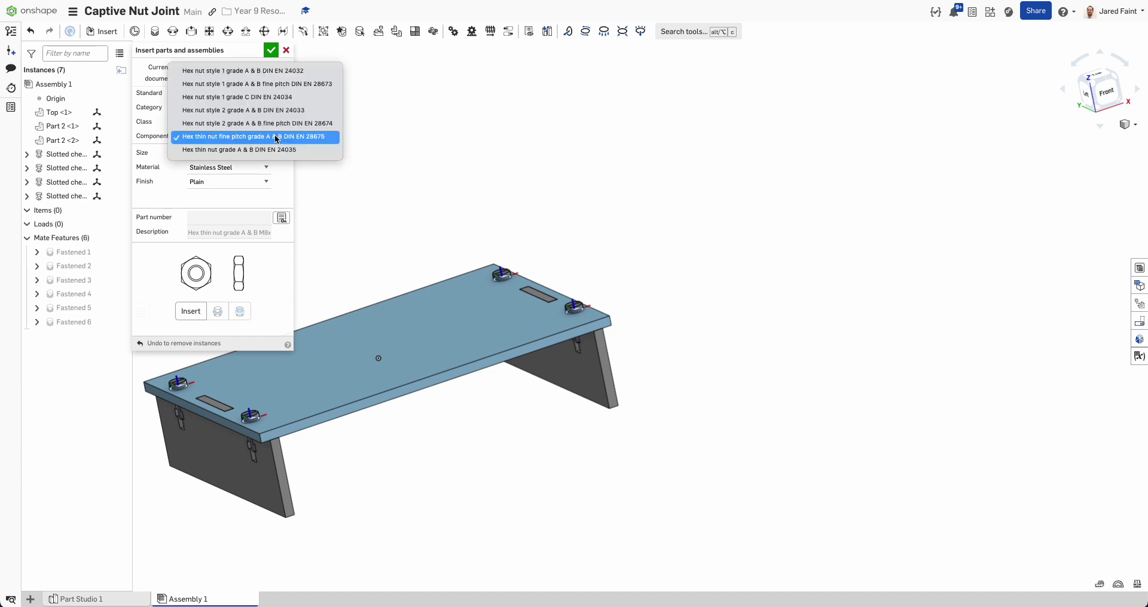
pyautogui.click(245, 71)
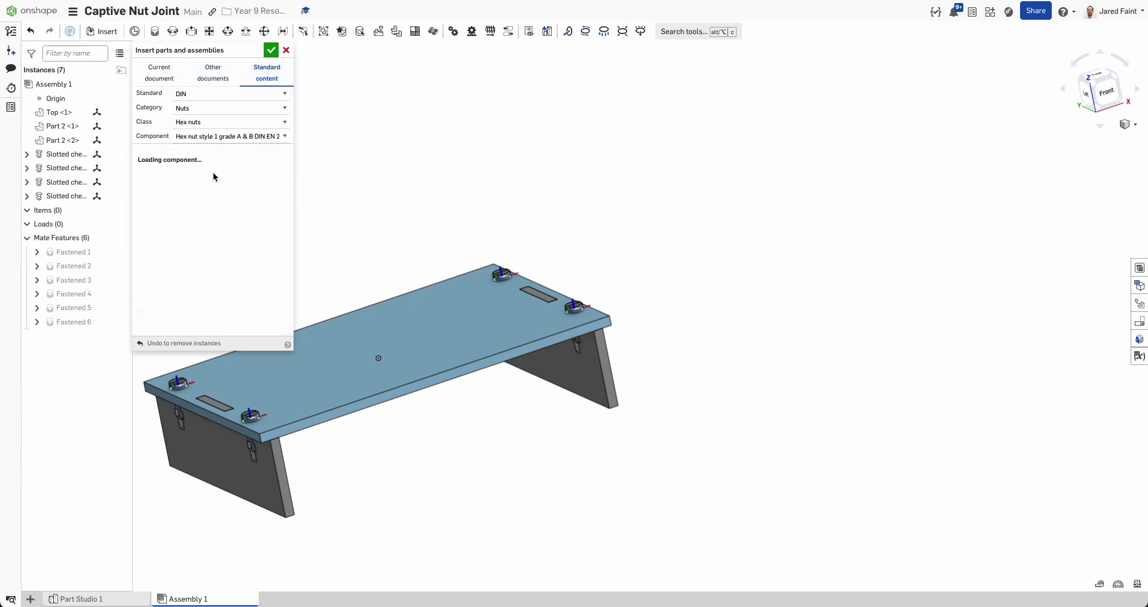
pyautogui.click(236, 159)
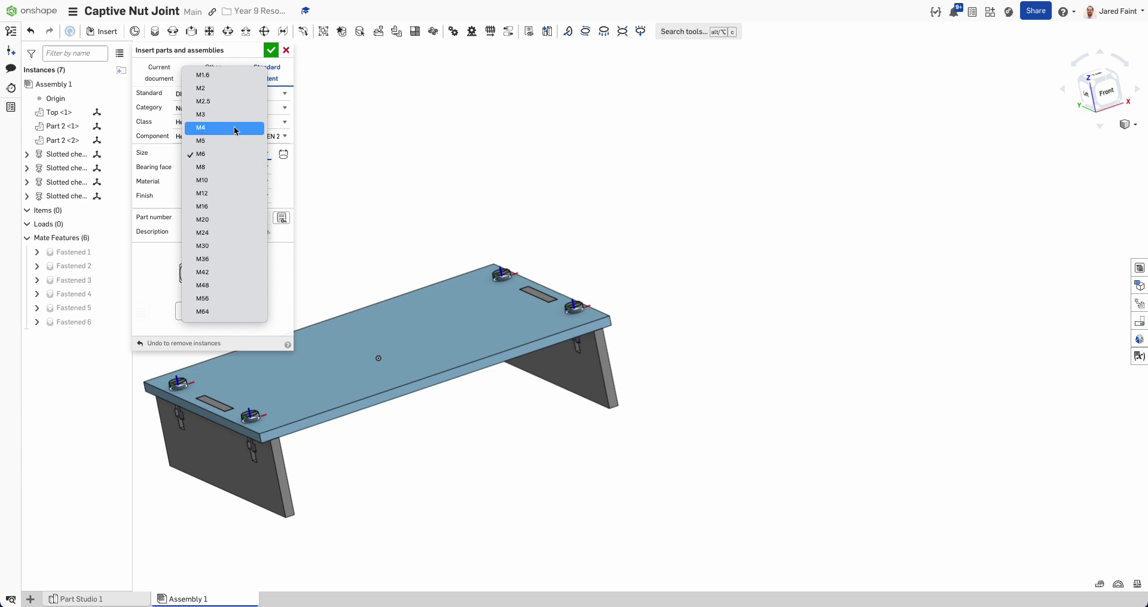
pyautogui.click(231, 116)
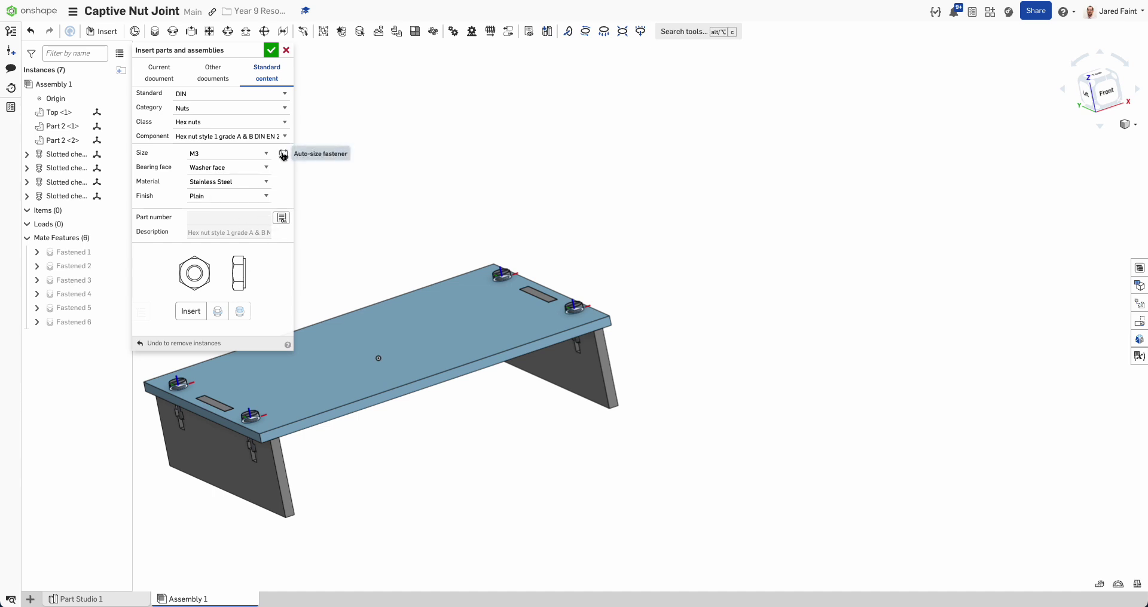
# Insert an M3 hex nut and slide it along a bolt into a leg's captive-nut slot.
pyautogui.scroll(-2, 157, 399)
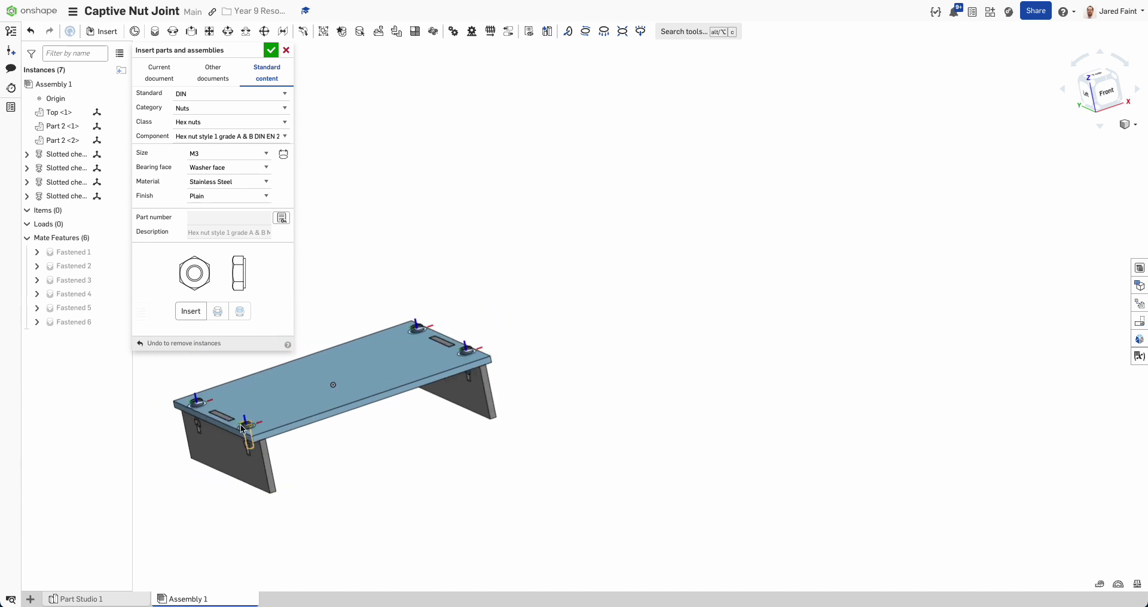
pyautogui.scroll(4, 239, 468)
pyautogui.moveTo(239, 469); pyautogui.dragTo(261, 467, button='right')
pyautogui.scroll(5, 262, 464)
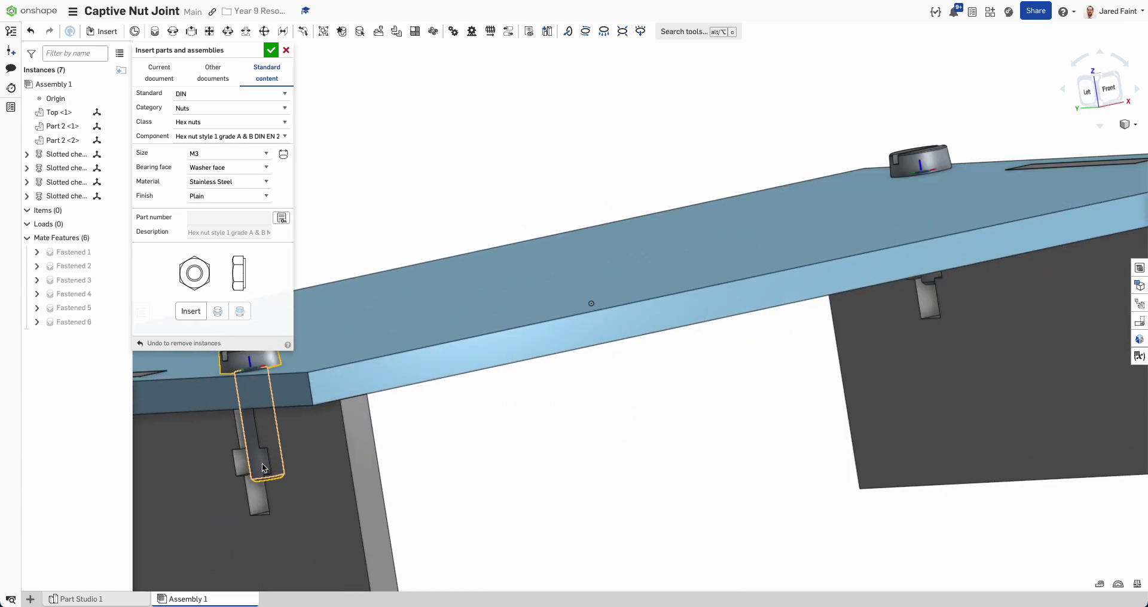
pyautogui.click(191, 310)
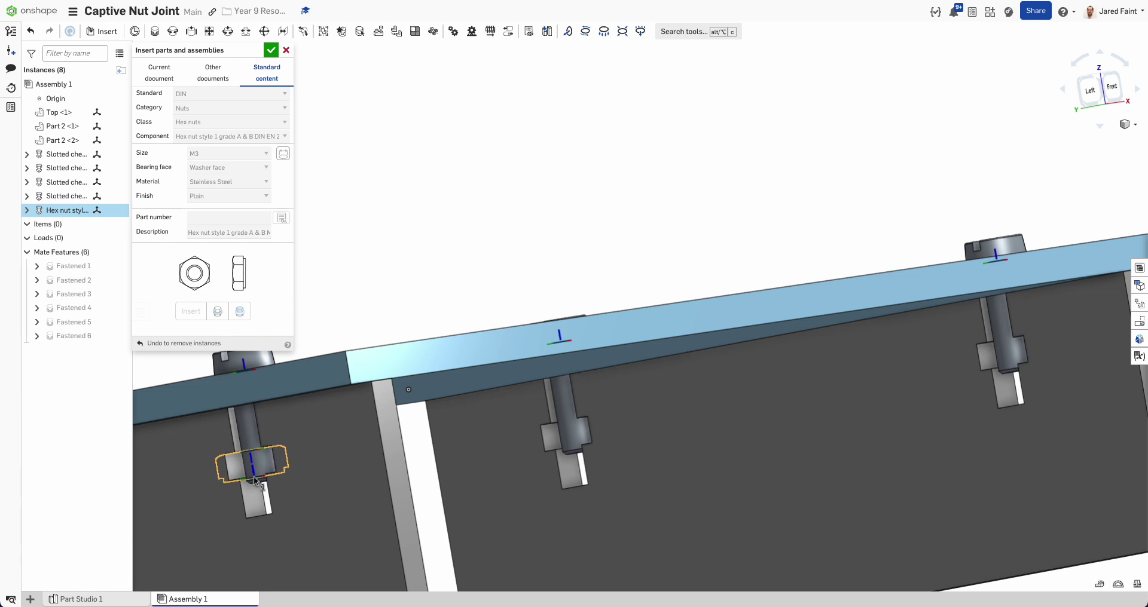
pyautogui.moveTo(262, 478)
pyautogui.mouseDown(button='right')
pyautogui.moveTo(243, 550)
pyautogui.moveTo(257, 461)
pyautogui.moveTo(255, 492)
pyautogui.mouseUp(button='right')
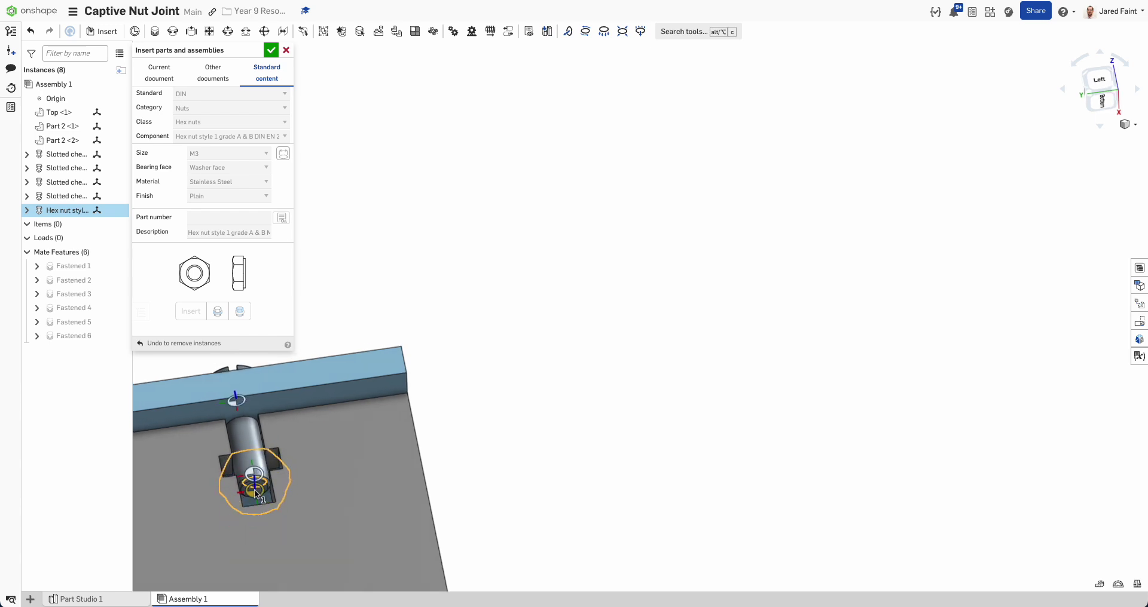
pyautogui.scroll(3, 256, 492)
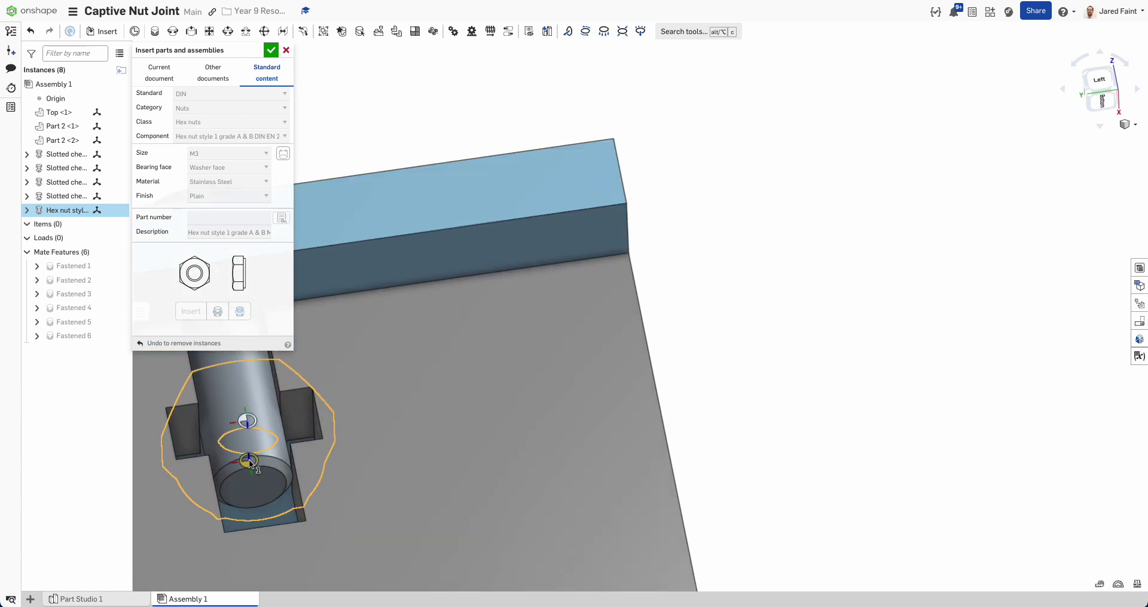
pyautogui.moveTo(249, 460)
pyautogui.mouseDown(button='right')
pyautogui.moveTo(238, 443)
pyautogui.moveTo(248, 421)
pyautogui.moveTo(234, 429)
pyautogui.moveTo(238, 452)
pyautogui.mouseUp(button='right')
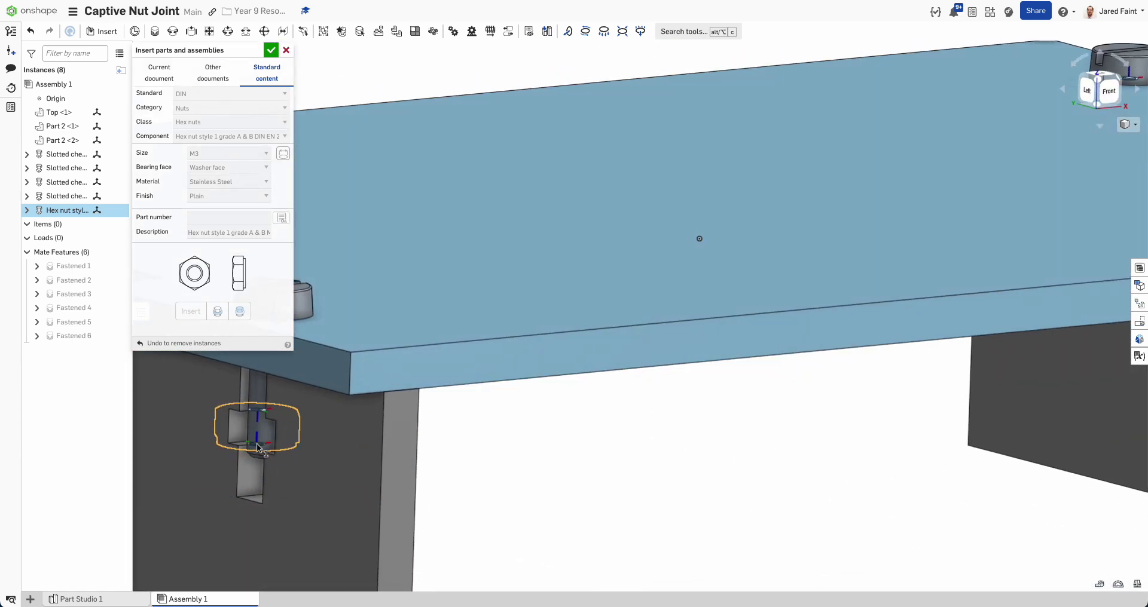
# Set the first nut on its bolt and drop three more hex nuts around the table.
pyautogui.click(264, 448)
pyautogui.scroll(6, 246, 440)
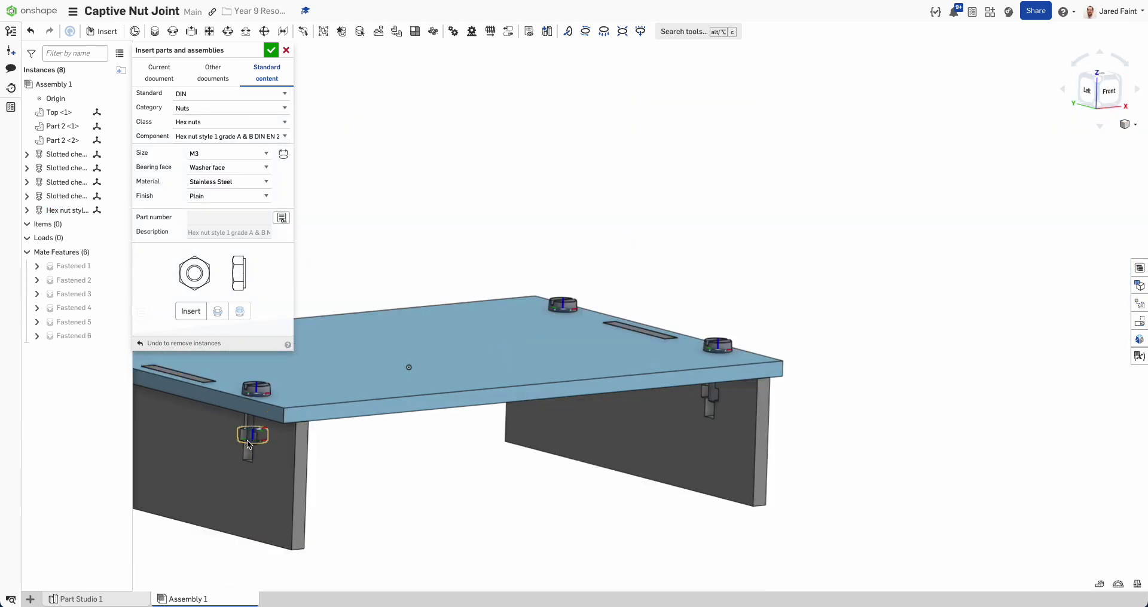
pyautogui.scroll(5, 294, 448)
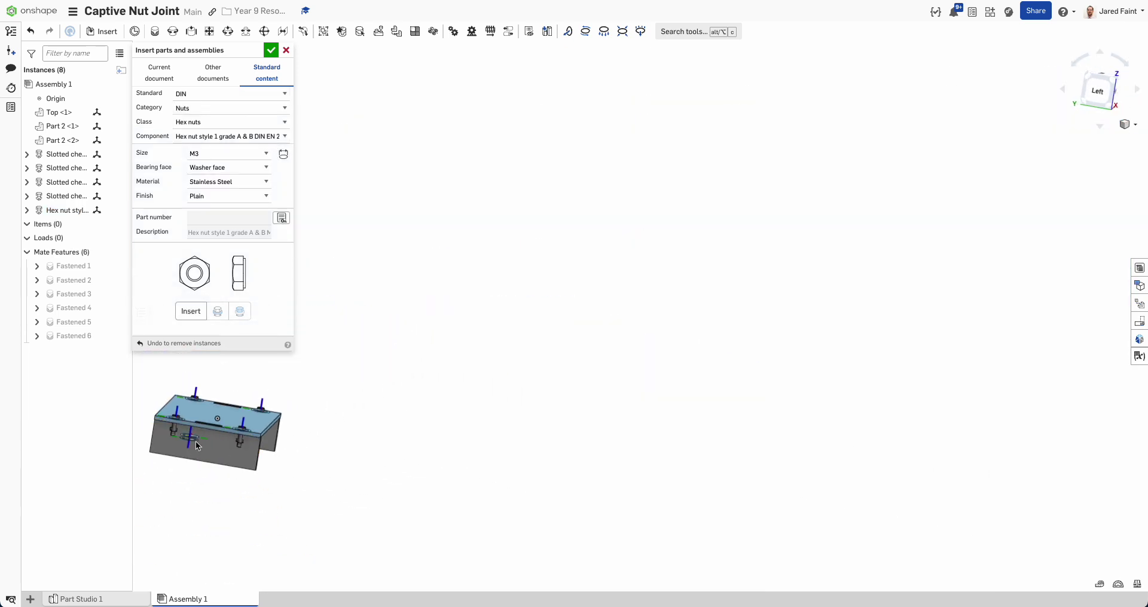
pyautogui.click(191, 311)
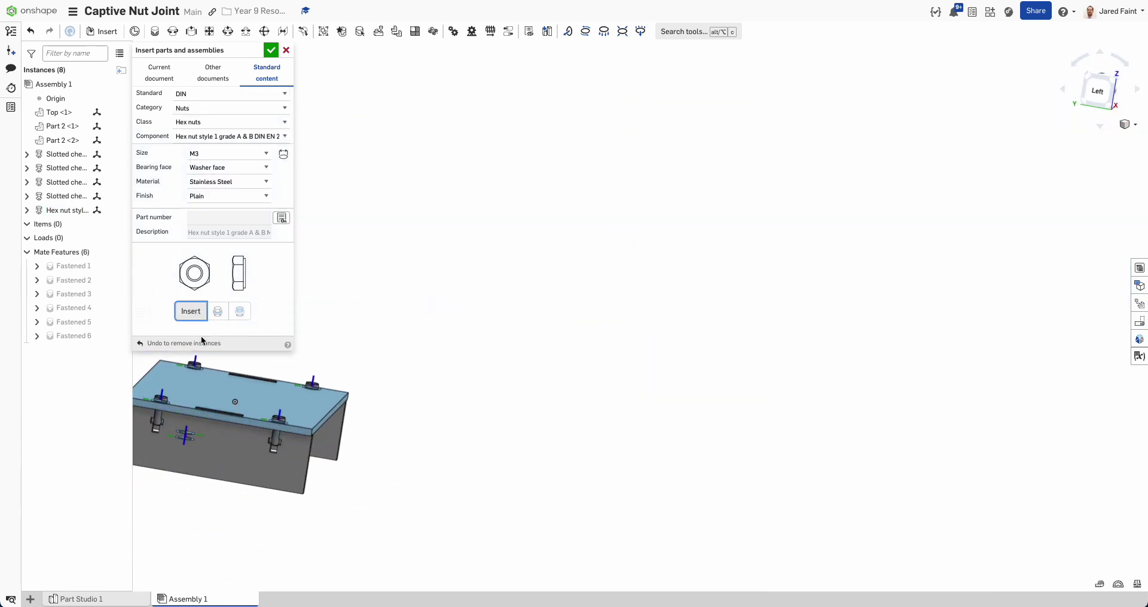
pyautogui.moveTo(343, 469); pyautogui.dragTo(324, 467, button='right')
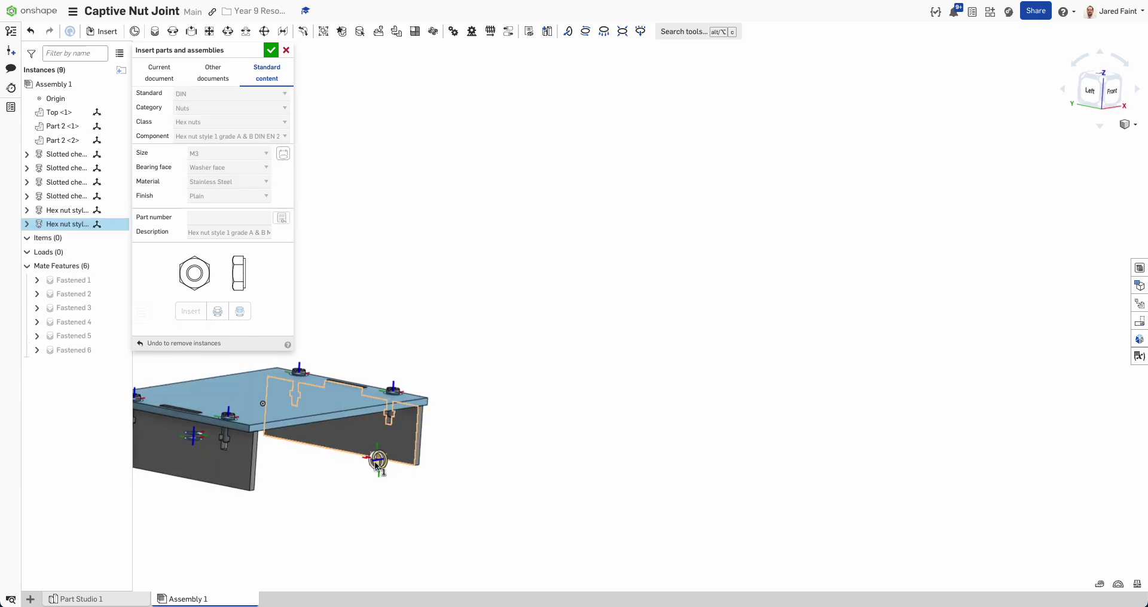
pyautogui.click(356, 482)
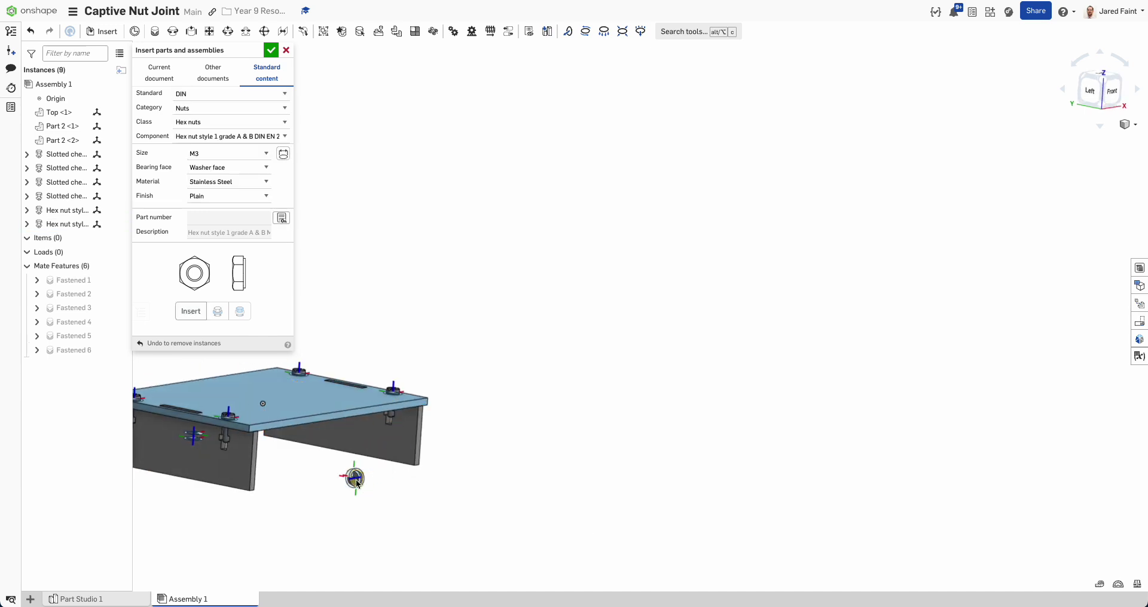
pyautogui.click(191, 312)
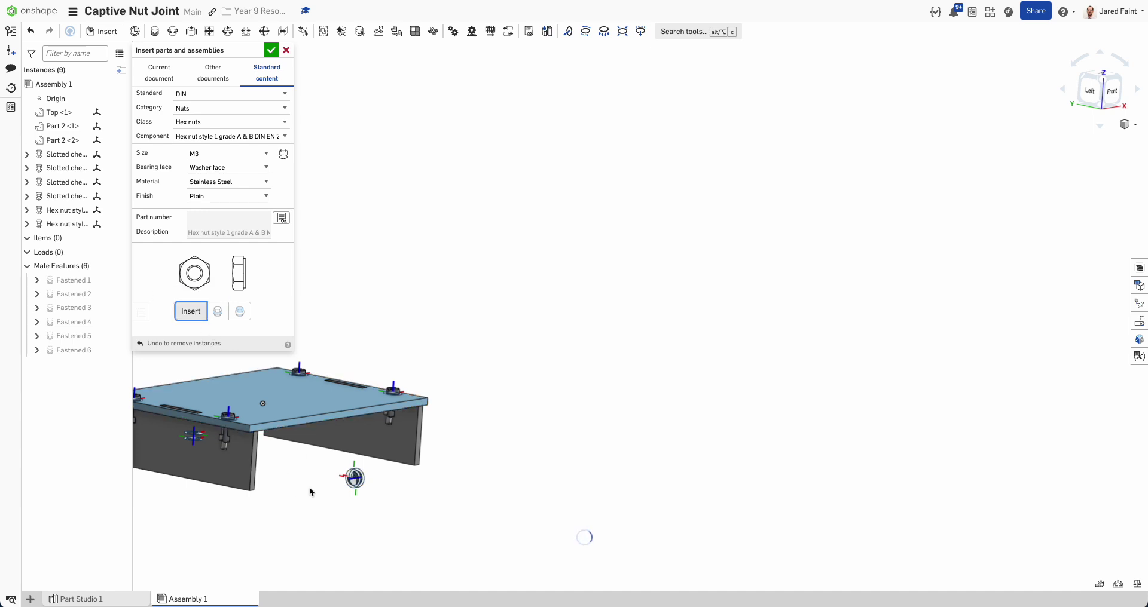
pyautogui.click(297, 475)
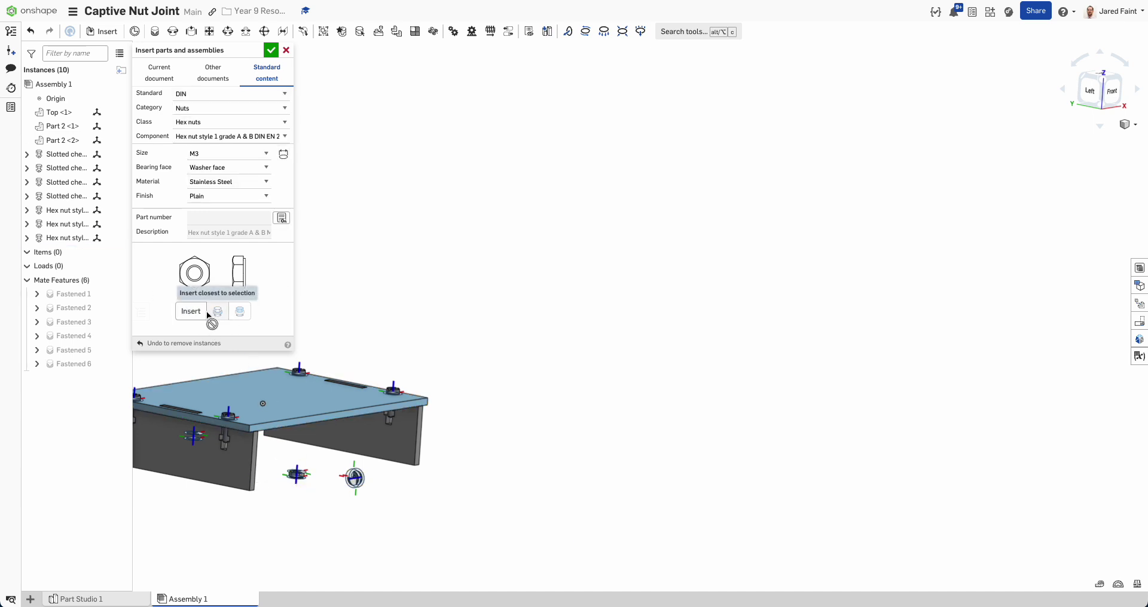
pyautogui.click(191, 312)
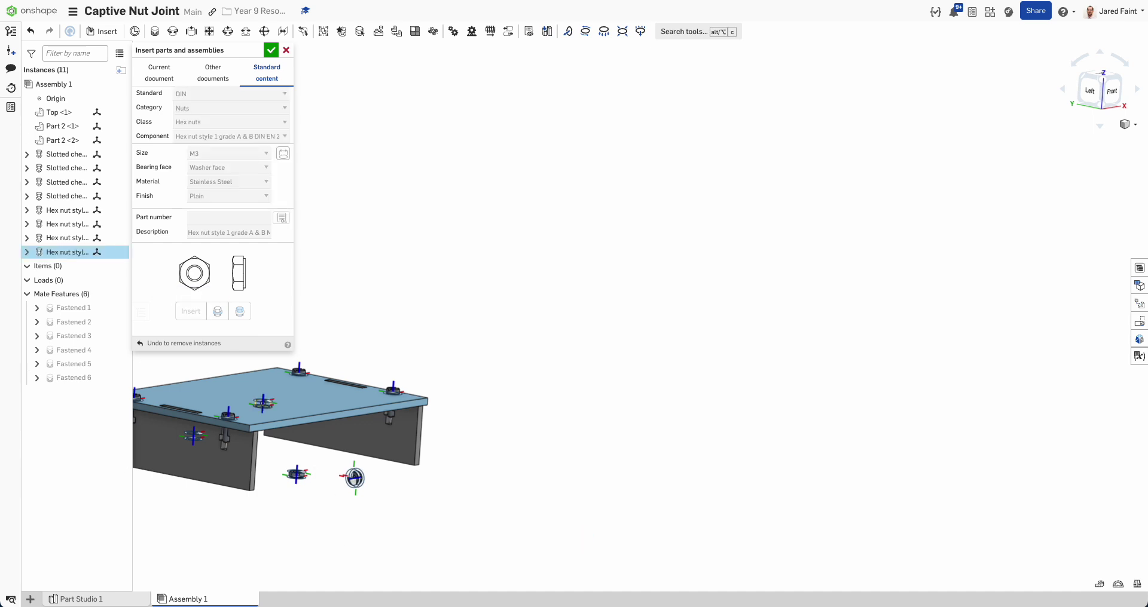
pyautogui.scroll(1, 312, 441)
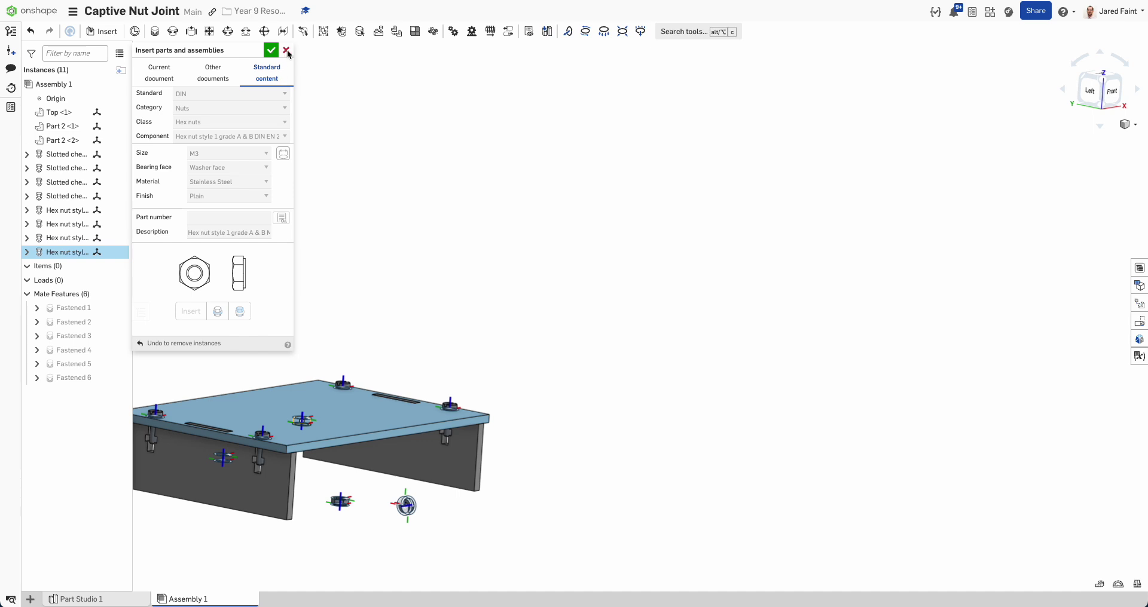
pyautogui.press('Escape')
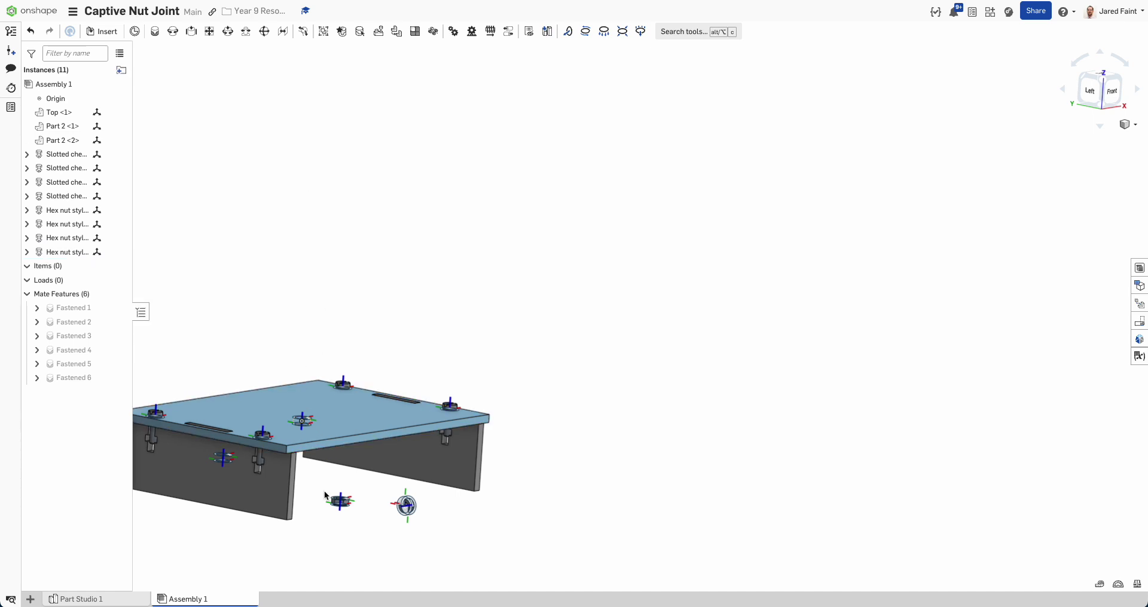
# Drag the loose hex nut up beside the leg's captive-nut slot.
pyautogui.scroll(3, 322, 497)
pyautogui.moveTo(361, 503); pyautogui.dragTo(229, 473)
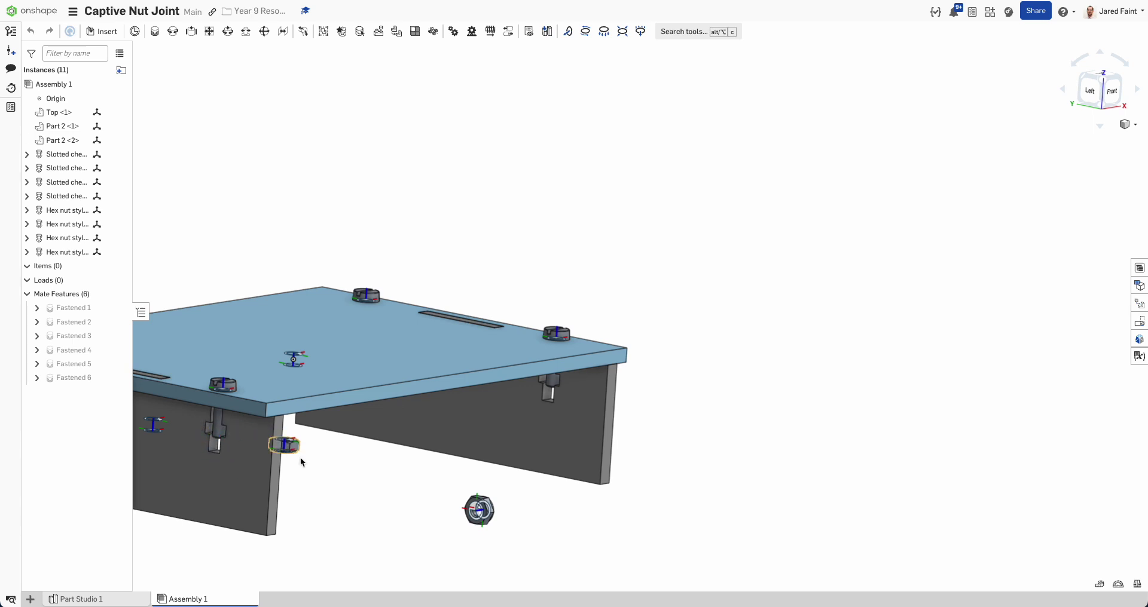
pyautogui.scroll(6, 301, 450)
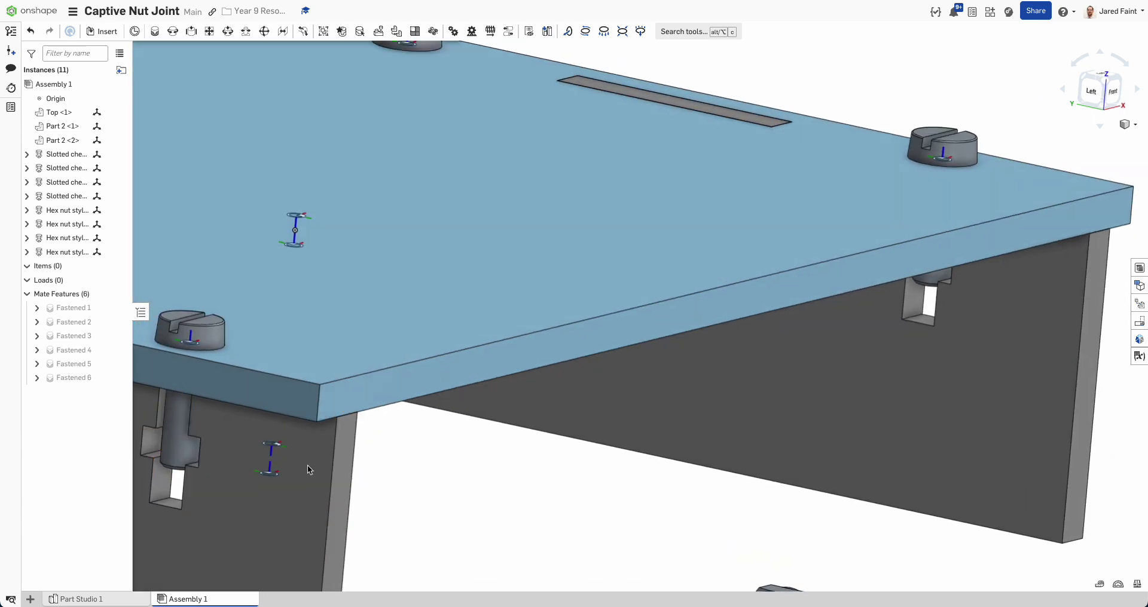
pyautogui.click(130, 35)
# Create a mate connector on the loose hex nut's side face.
pyautogui.click(519, 527)
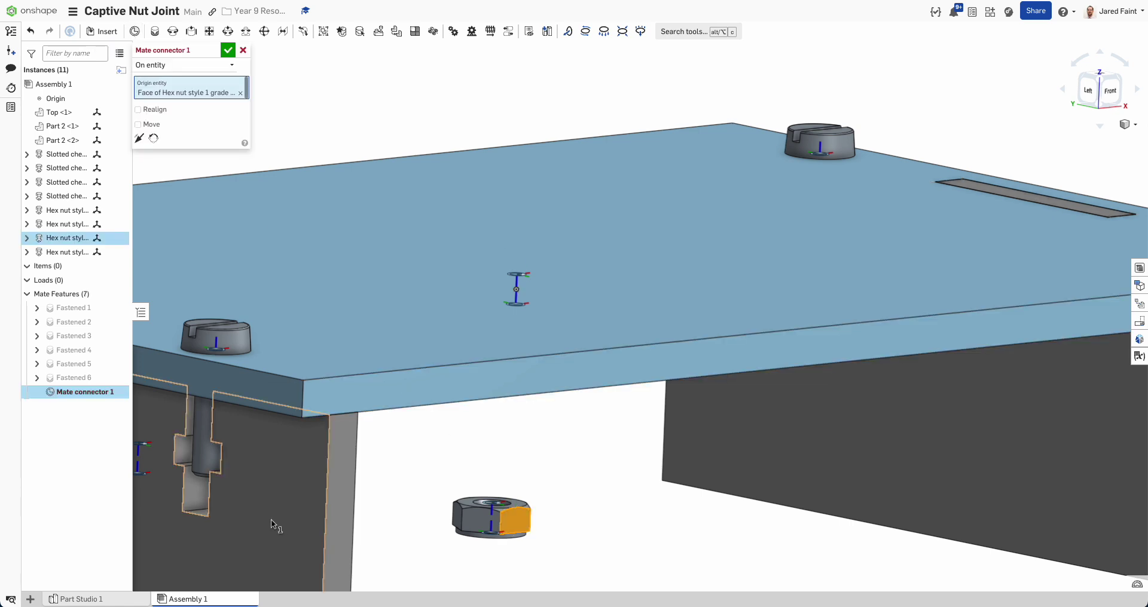
pyautogui.click(185, 455)
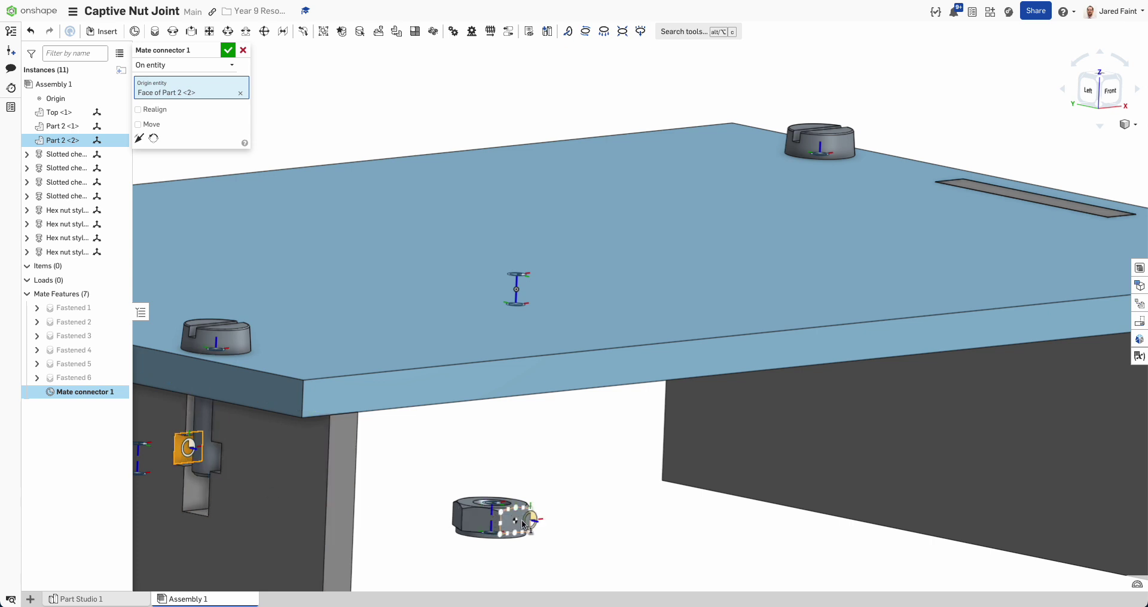
pyautogui.click(520, 524)
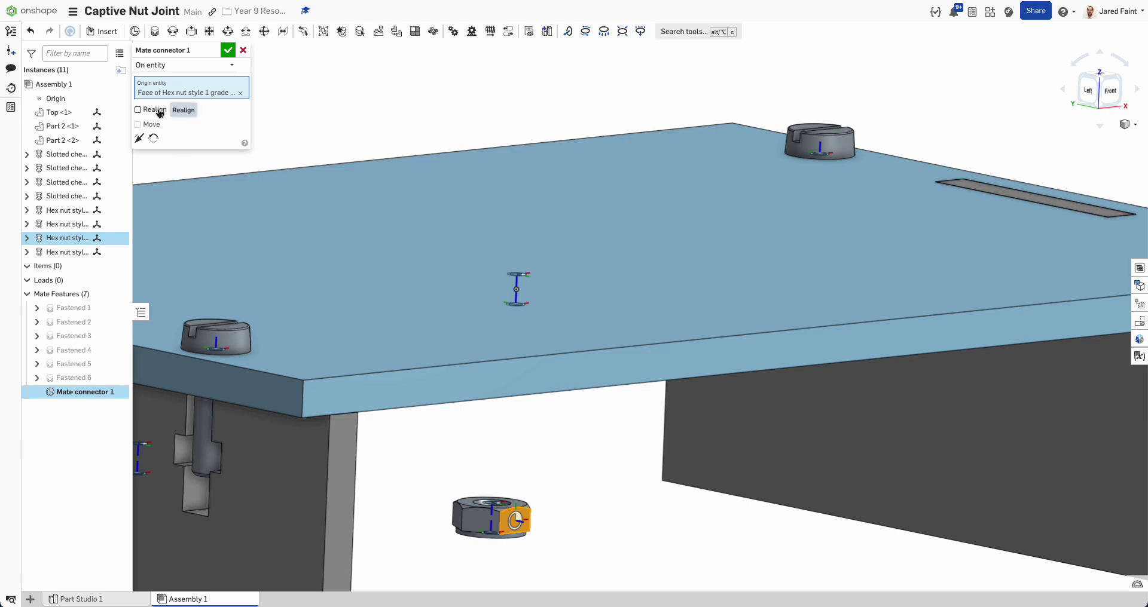
pyautogui.scroll(-1, 191, 428)
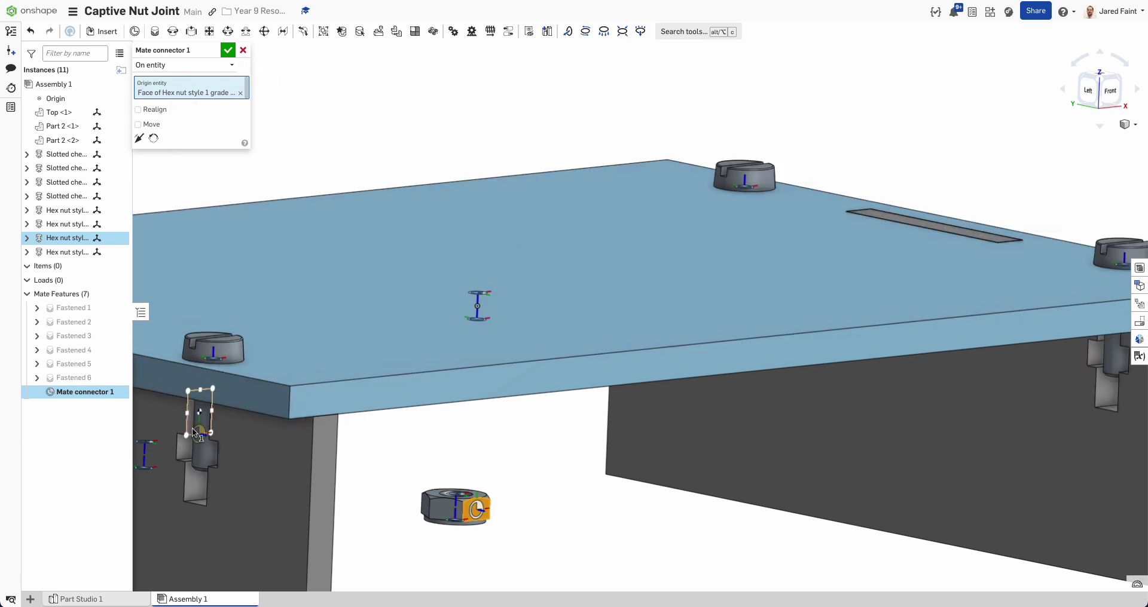
pyautogui.scroll(-1, 192, 428)
pyautogui.press('Return')
pyautogui.moveTo(192, 428); pyautogui.dragTo(461, 443, button='right')
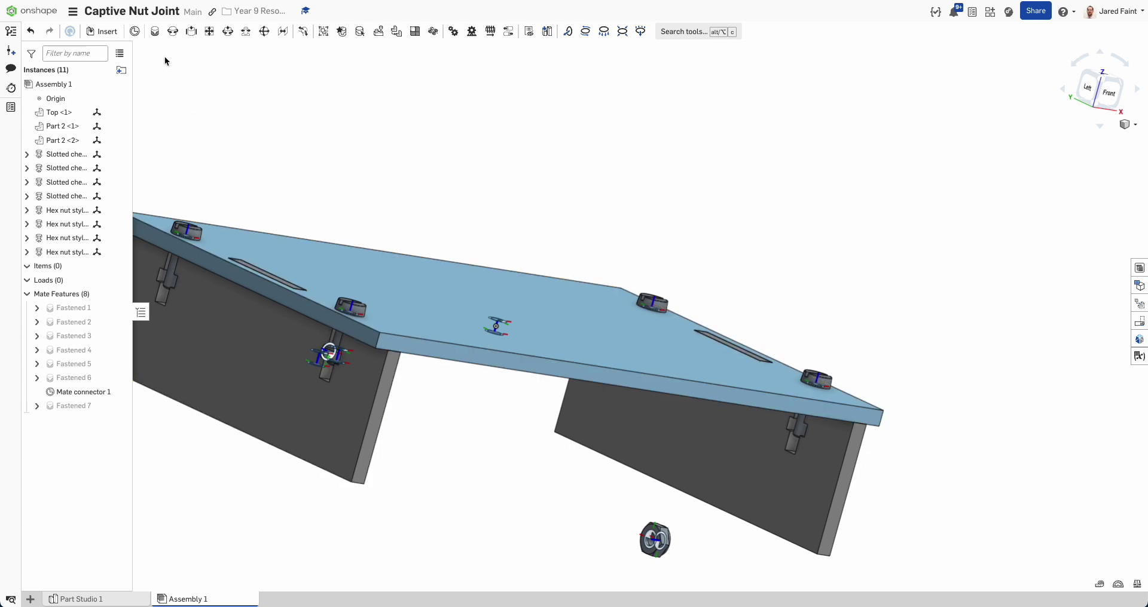
# Fasten the nut's connector to the slot connector on Part 2 <1>, turned 90°.
pyautogui.click(155, 32)
pyautogui.scroll(2, 702, 514)
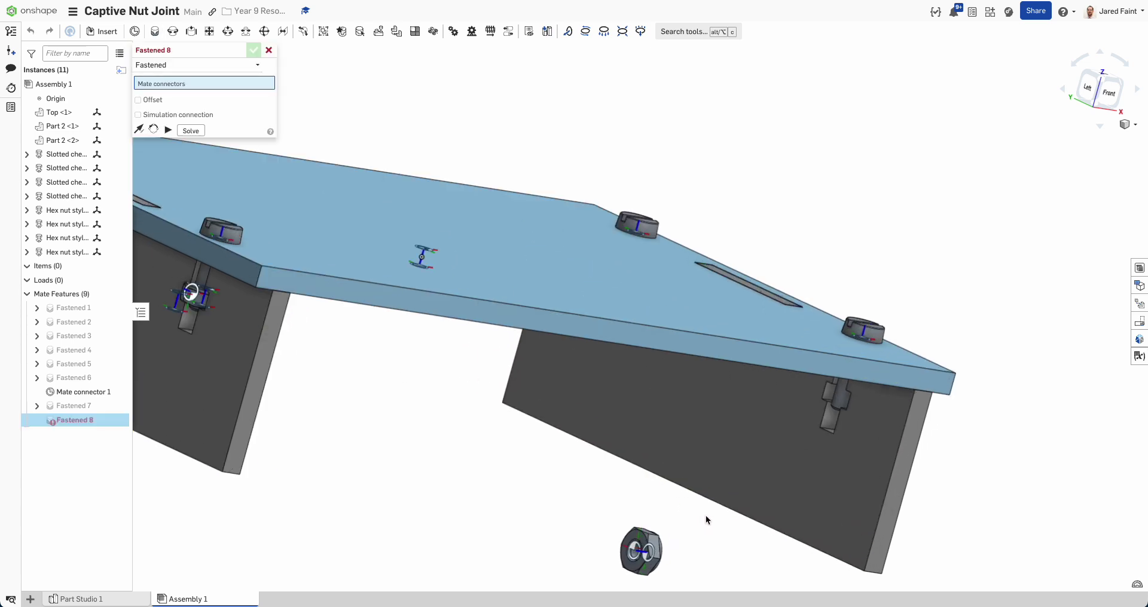
pyautogui.moveTo(706, 516); pyautogui.dragTo(605, 436, button='right')
pyautogui.scroll(5, 594, 462)
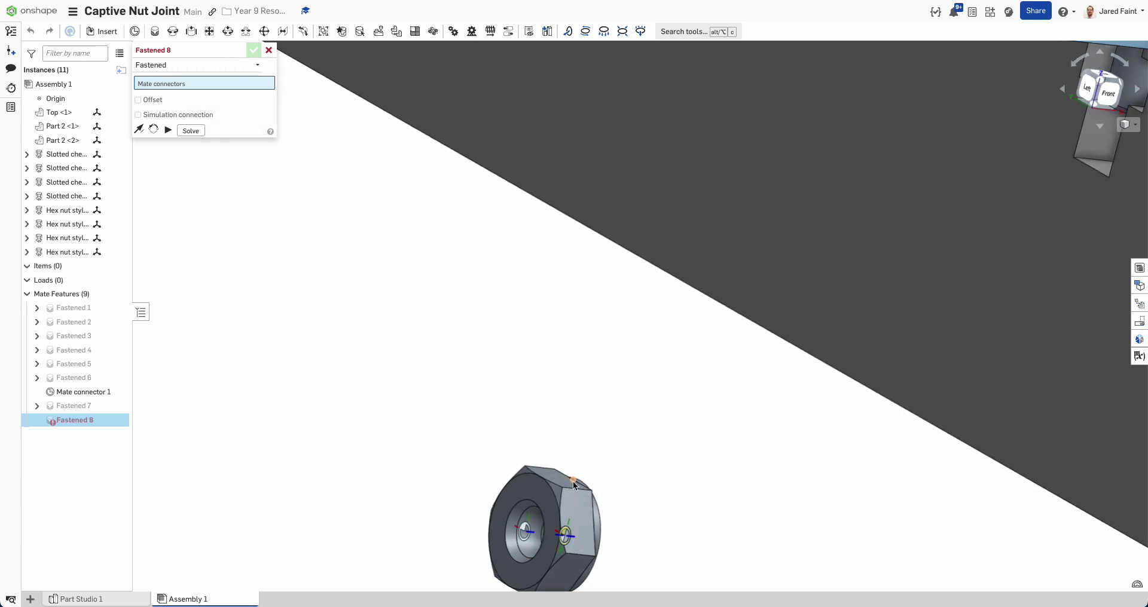
pyautogui.scroll(-5, 737, 389)
pyautogui.click(671, 437)
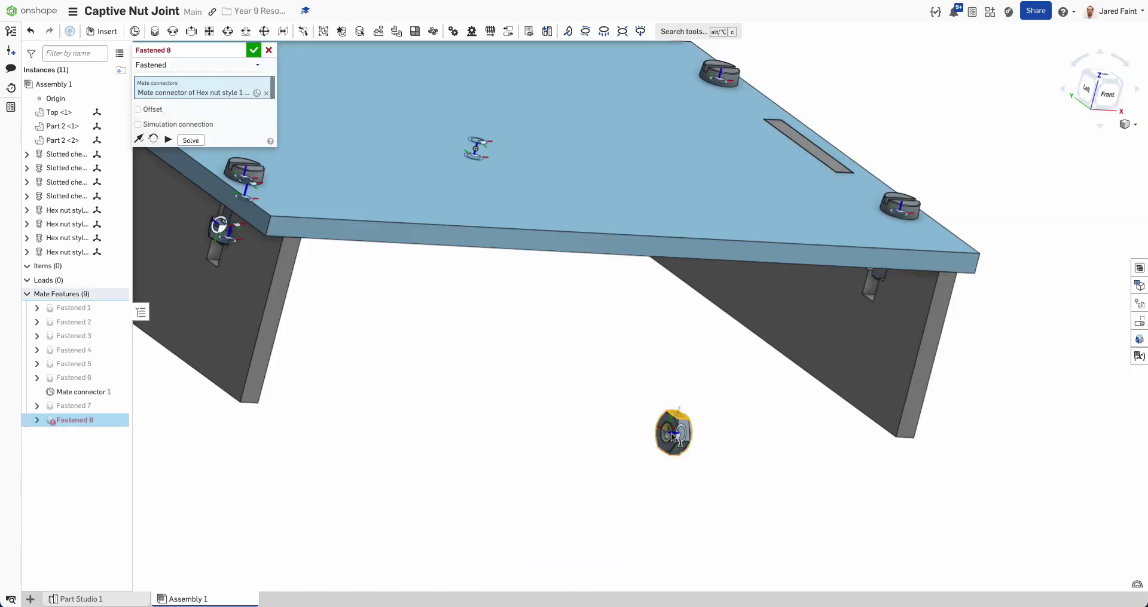
pyautogui.scroll(5, 873, 289)
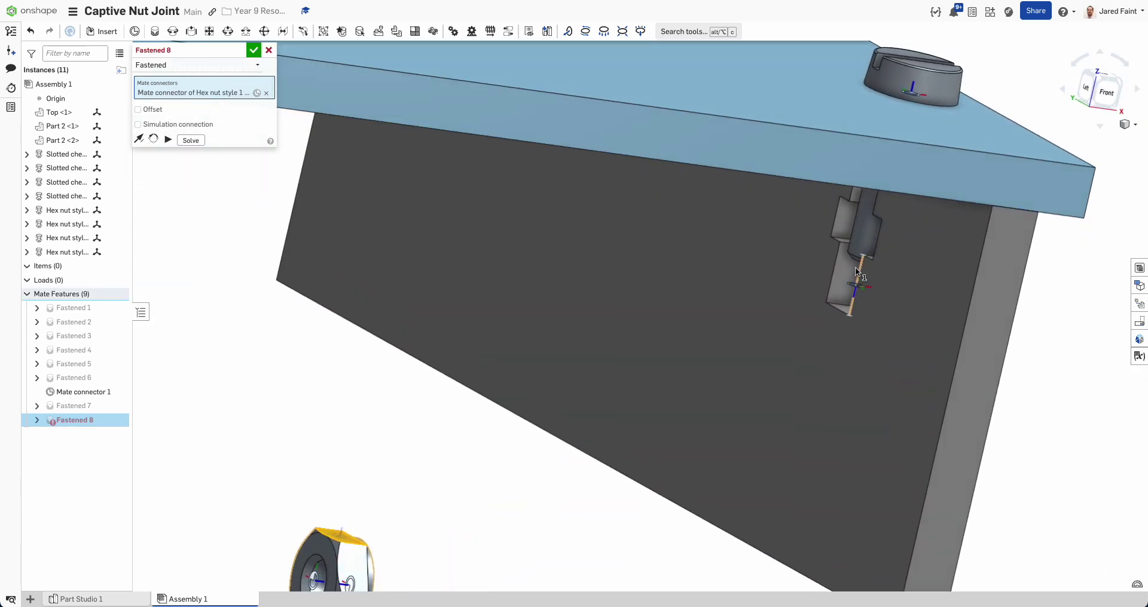
pyautogui.click(849, 222)
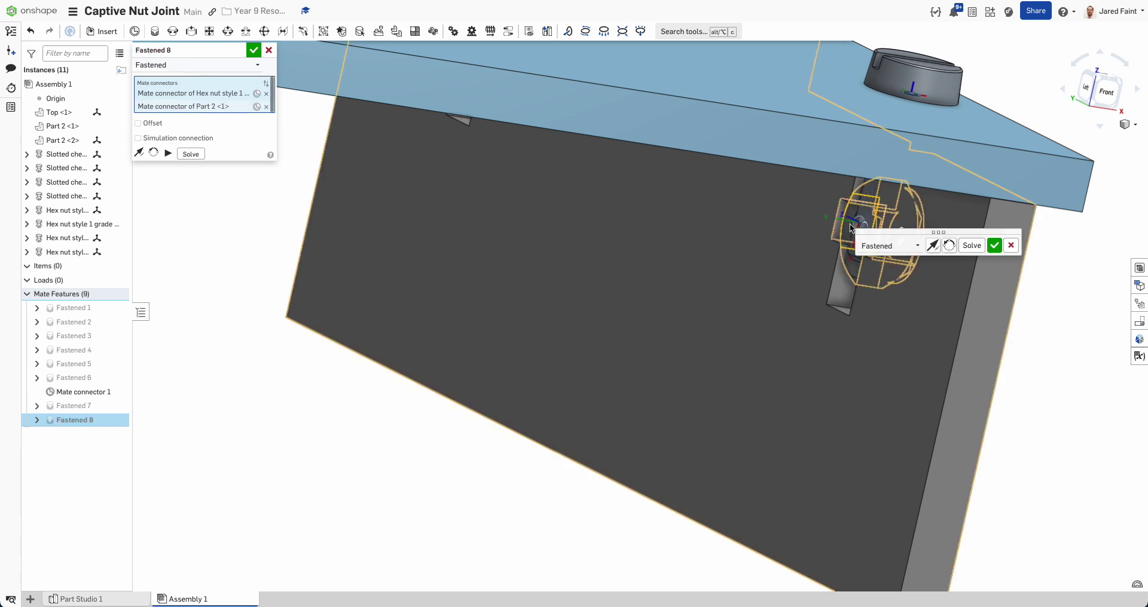
pyautogui.click(950, 248)
pyautogui.moveTo(948, 251); pyautogui.dragTo(884, 245, button='right')
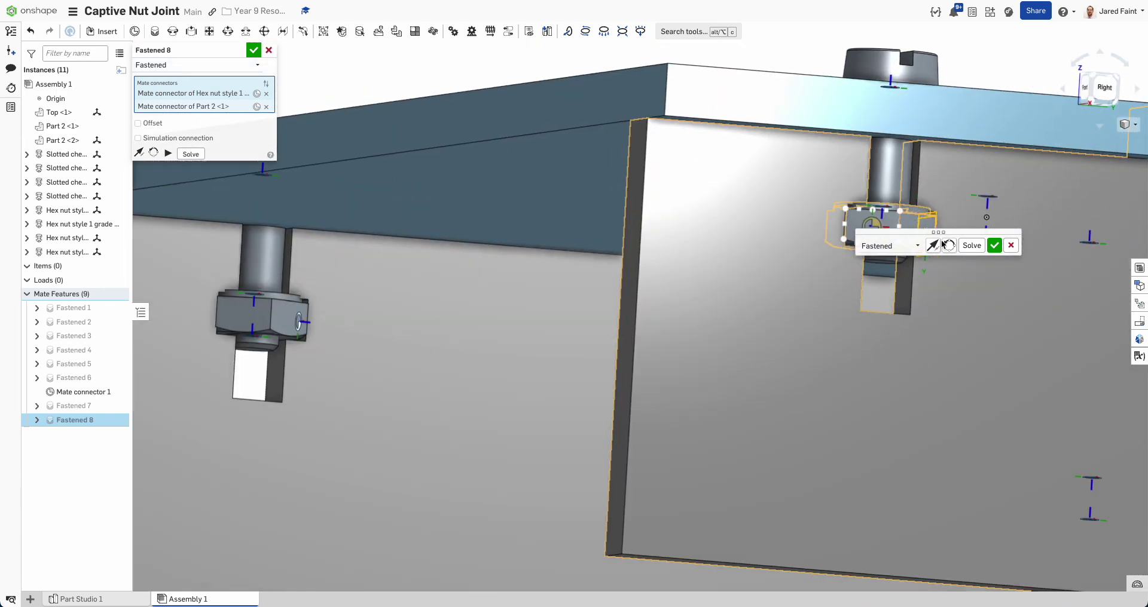
pyautogui.click(994, 246)
# Cancel the extra fastened mate and turn on Offset for the nut's Fastened 8.
pyautogui.scroll(5, 902, 247)
pyautogui.click(878, 249)
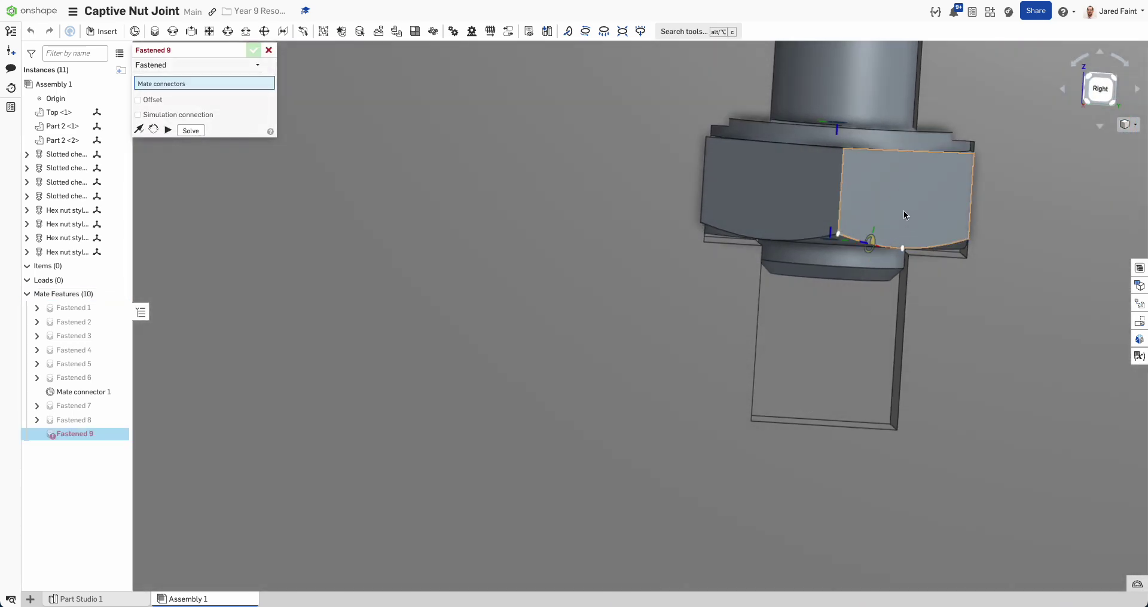
pyautogui.scroll(3, 765, 253)
pyautogui.moveTo(744, 242); pyautogui.dragTo(718, 252, button='right')
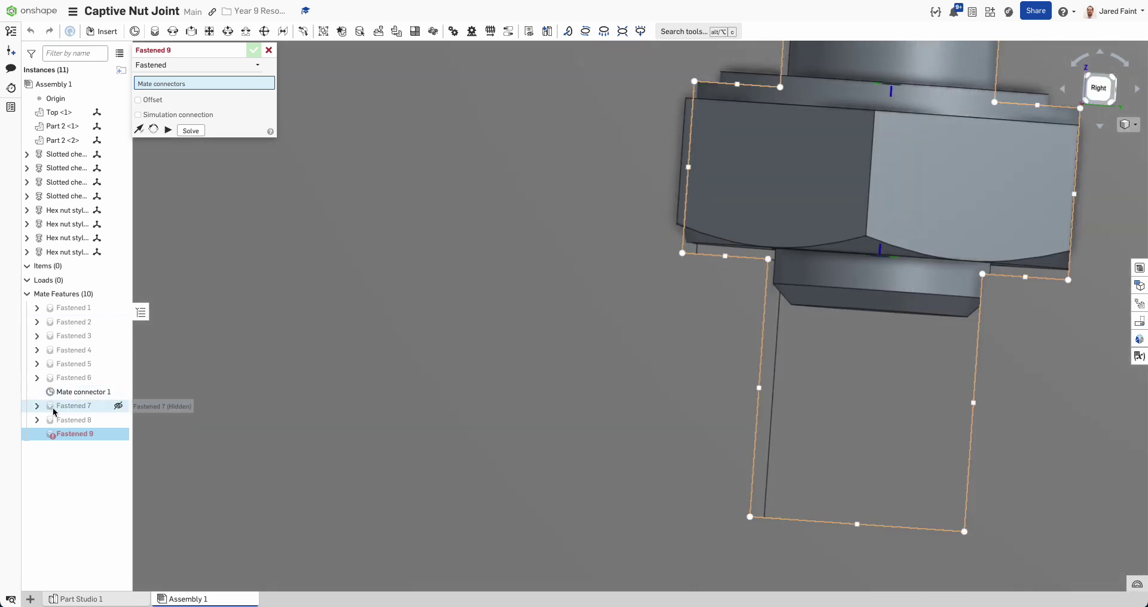
pyautogui.press('Escape')
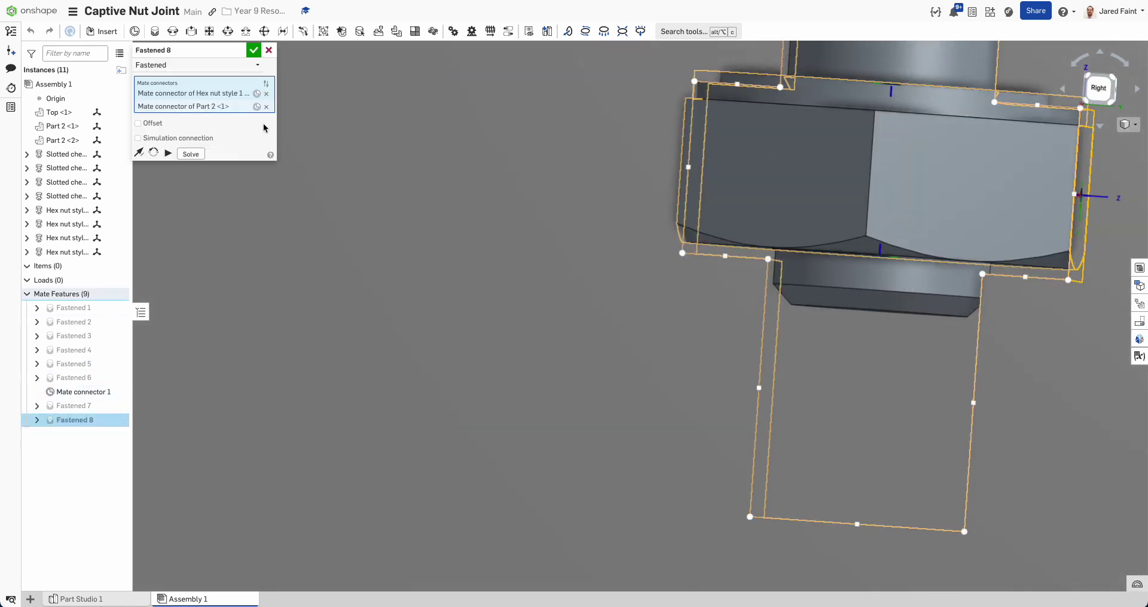
pyautogui.click(138, 124)
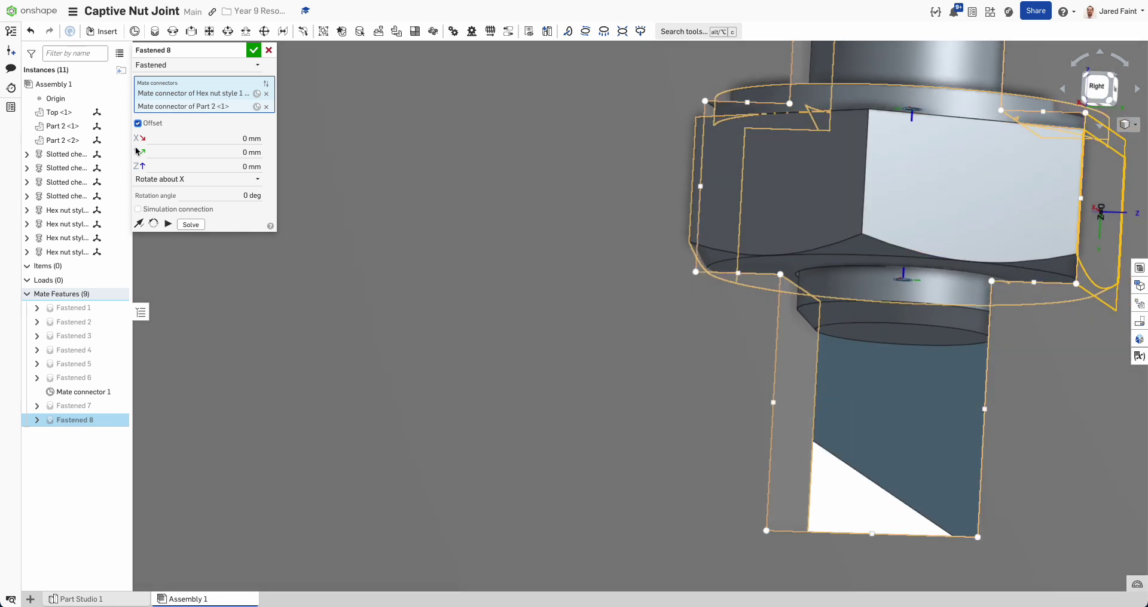
# Try a 1 mm Y offset on Fastened 8 and inspect the nut in the slot.
pyautogui.click(185, 154)
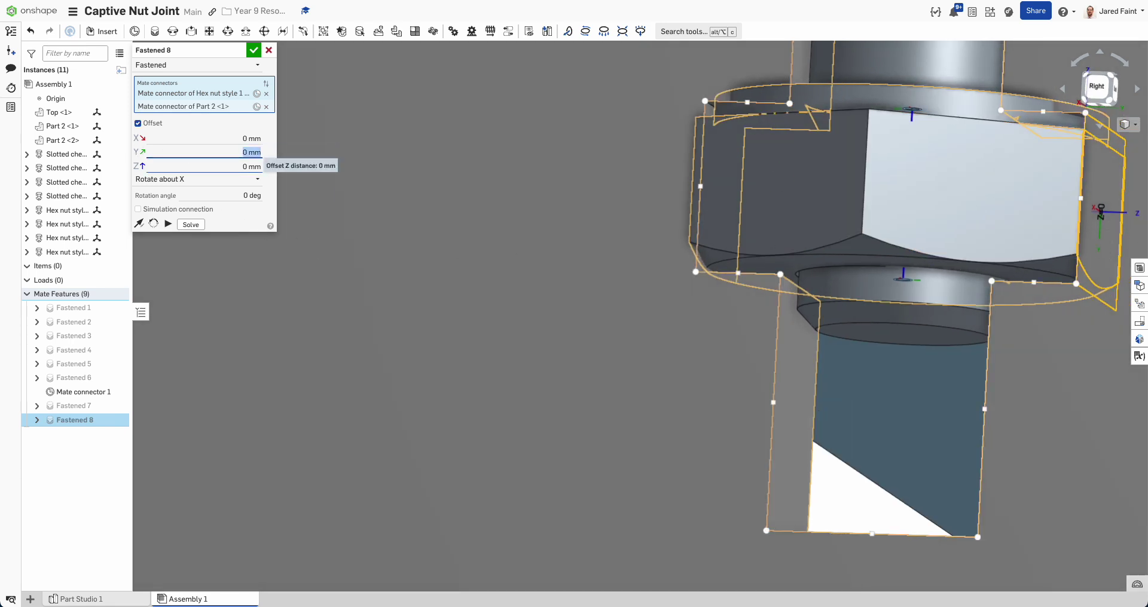
pyautogui.write('1')
pyautogui.press('Tab')
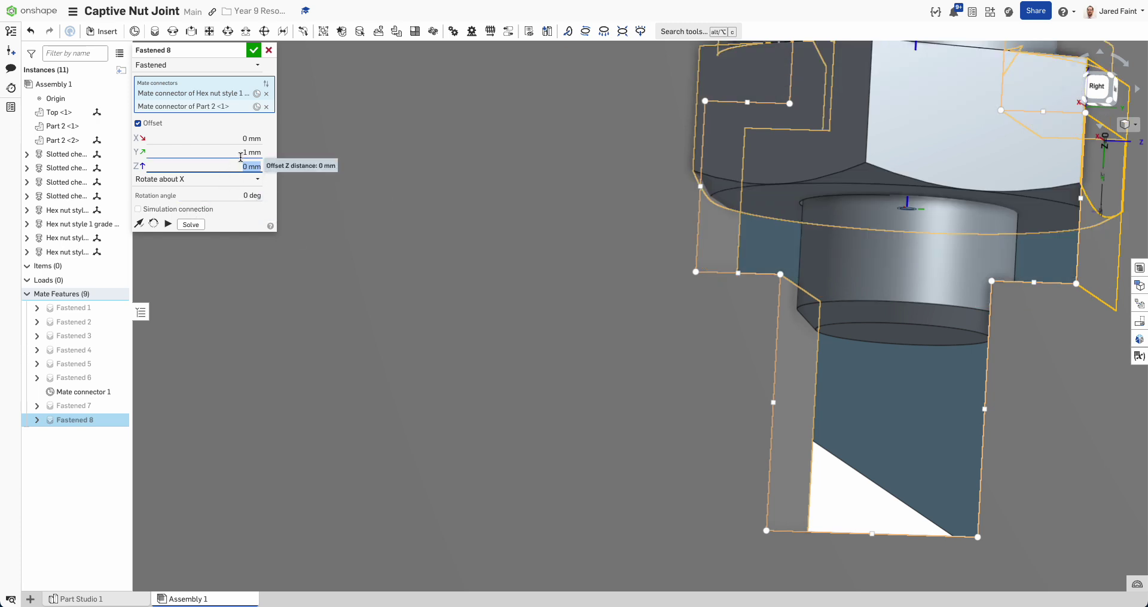
pyautogui.click(243, 153)
pyautogui.write('1')
pyautogui.press('Tab')
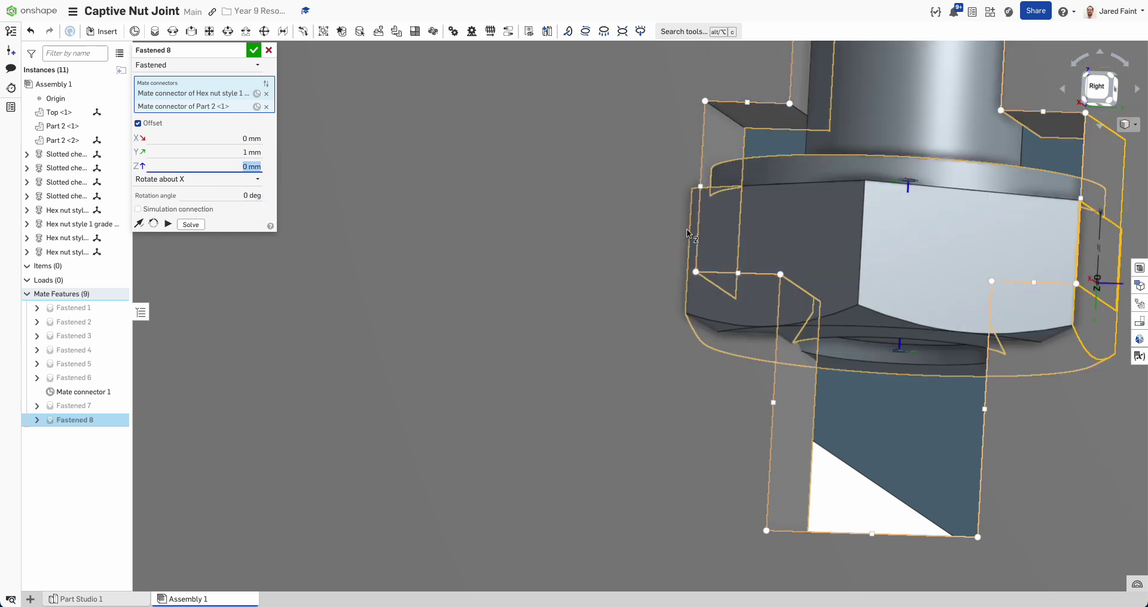
pyautogui.moveTo(758, 209)
pyautogui.mouseDown(button='right')
pyautogui.moveTo(745, 241)
pyautogui.moveTo(753, 225)
pyautogui.mouseUp(button='right')
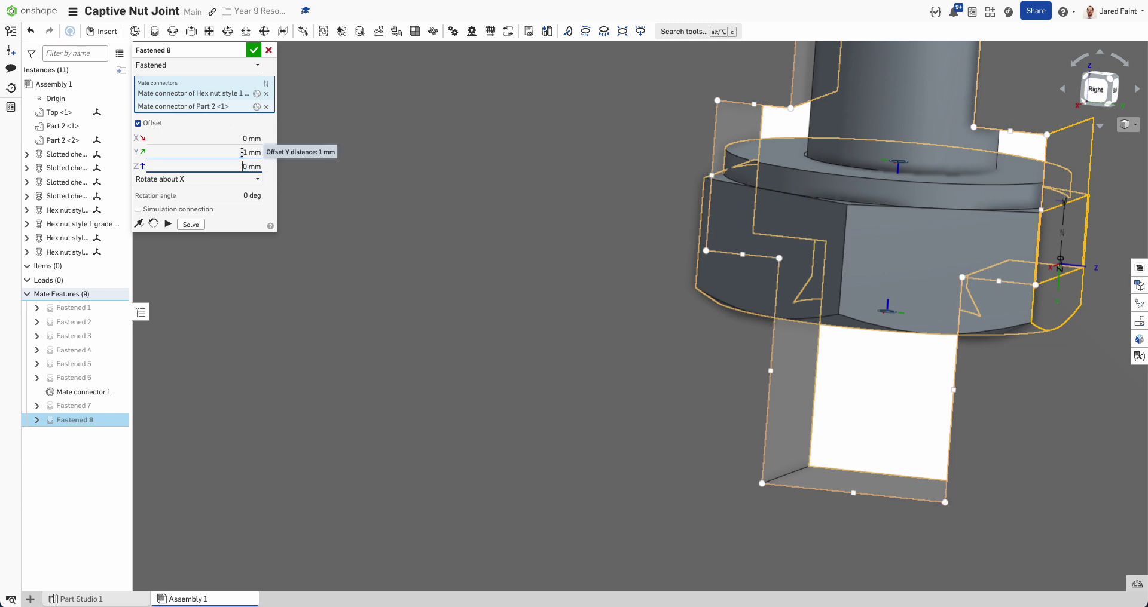
# Adjust the Y offset to 0.2 mm and apply Fastened 8.
pyautogui.click(245, 154)
pyautogui.write('0.3')
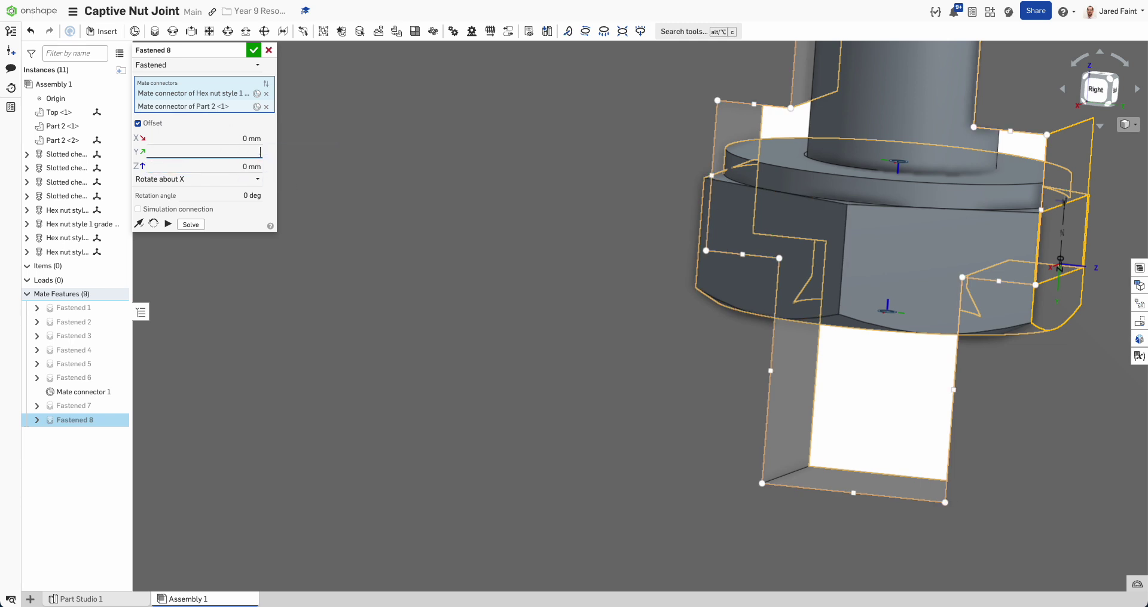
pyautogui.press('Tab')
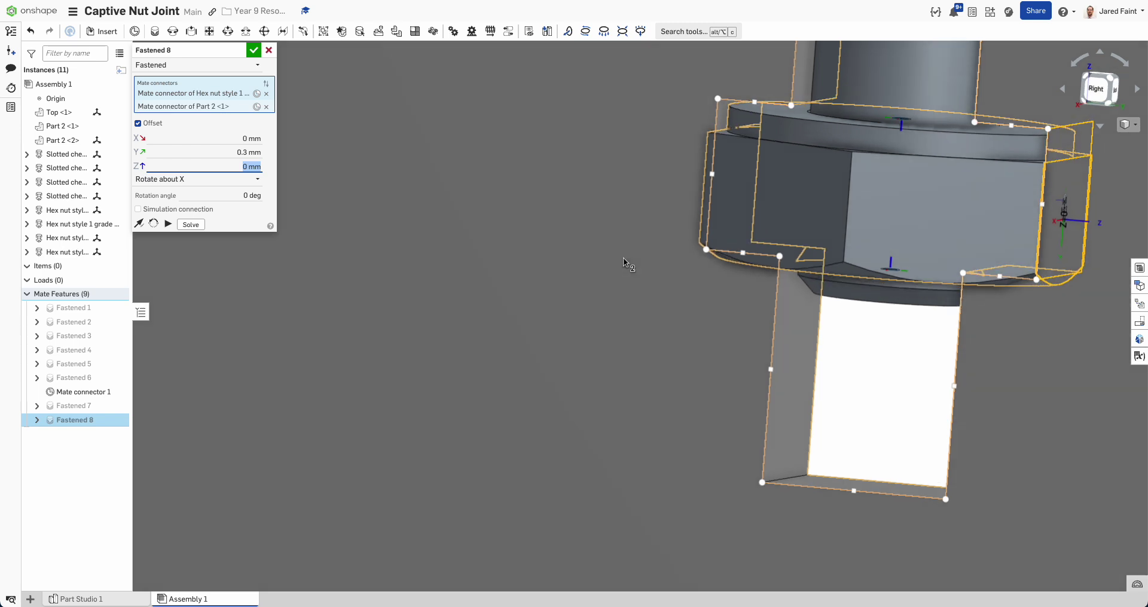
pyautogui.moveTo(623, 257); pyautogui.dragTo(634, 250, button='right')
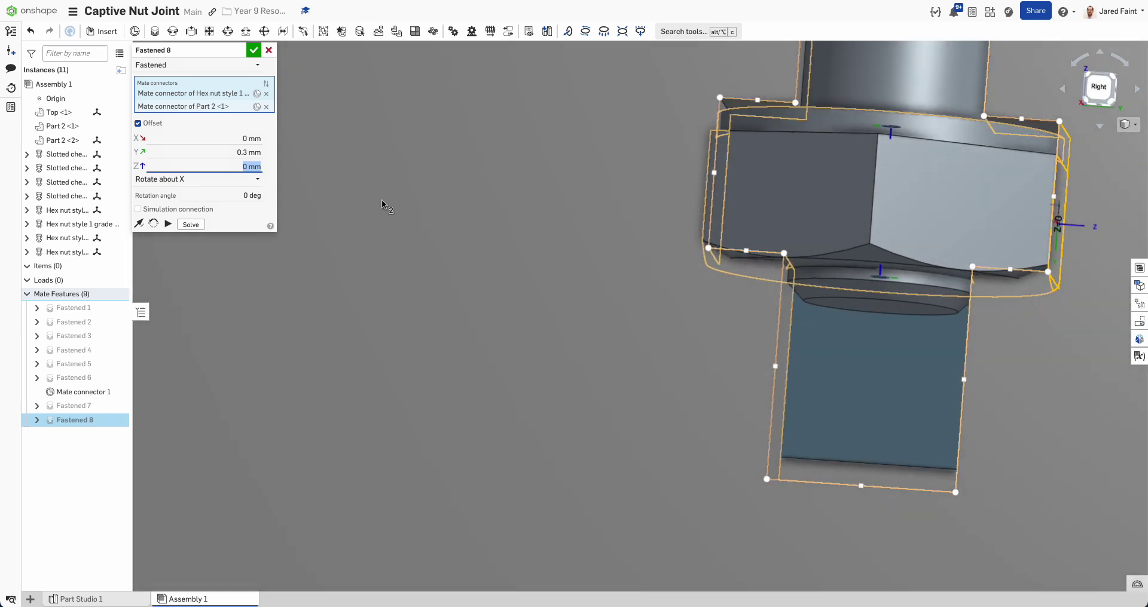
pyautogui.hotkey('shift', 'Tab')
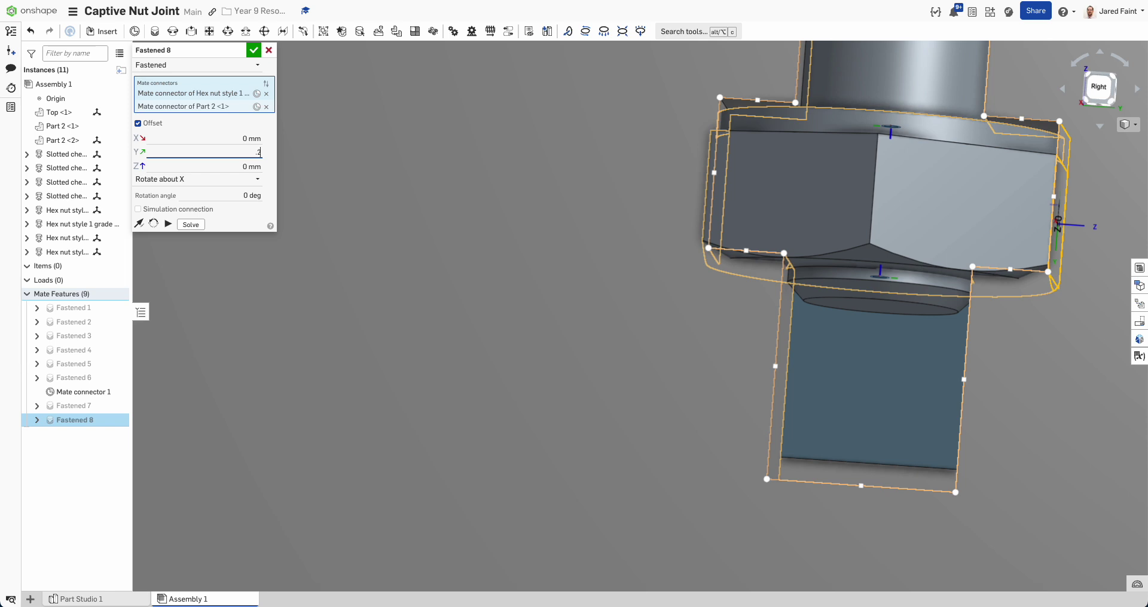
pyautogui.press('Tab')
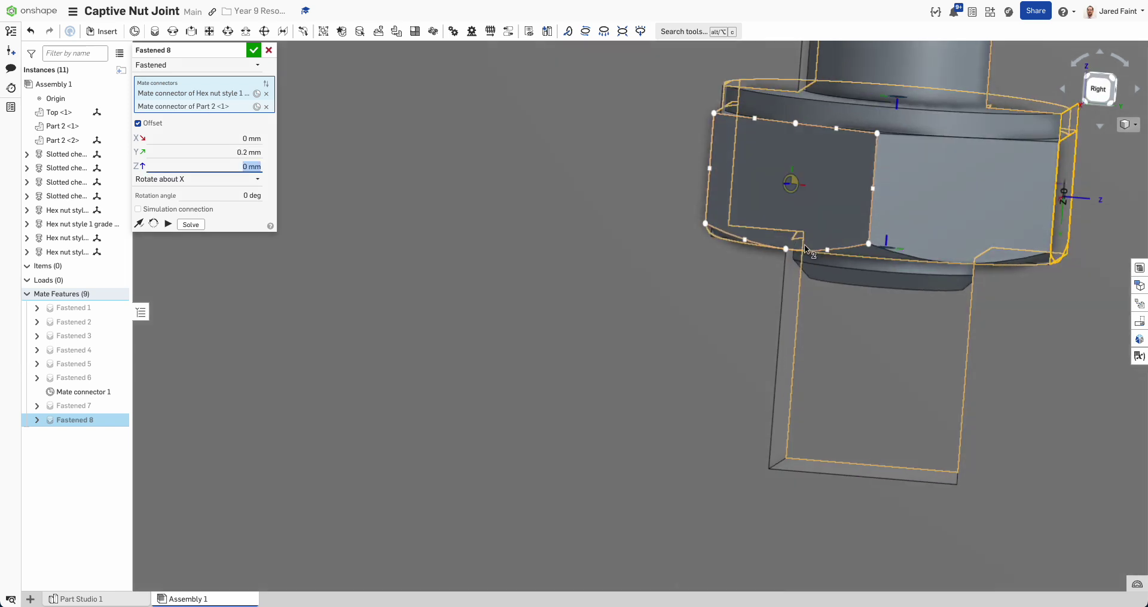
pyautogui.click(254, 51)
# Fasten a loose nut into the first side plate's slot, flipped, as Fastened 9.
pyautogui.scroll(-5, 744, 178)
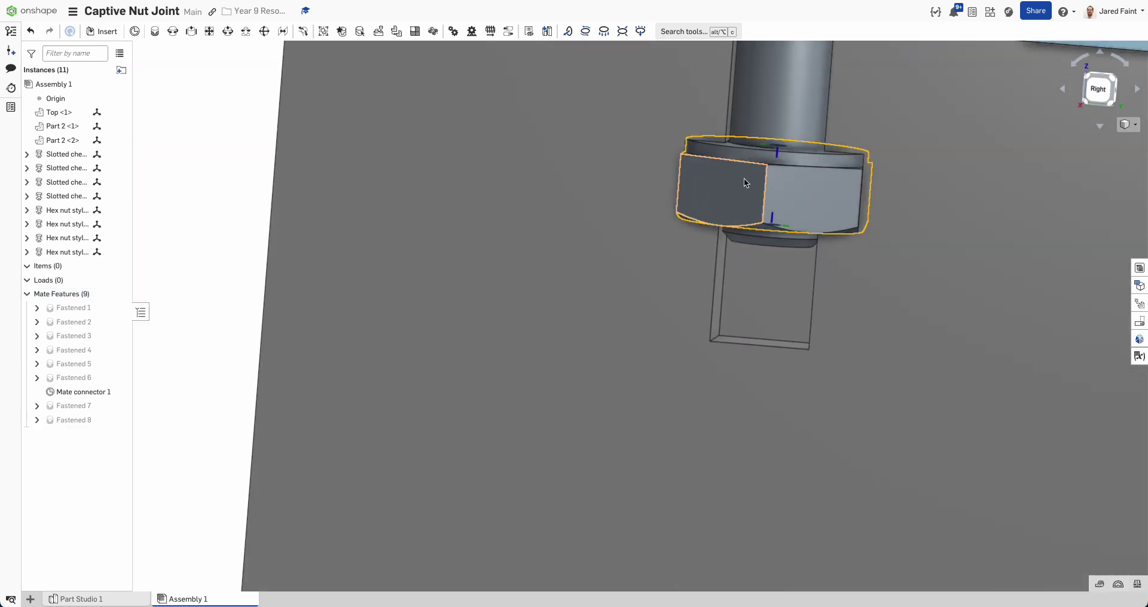
pyautogui.scroll(-8, 758, 186)
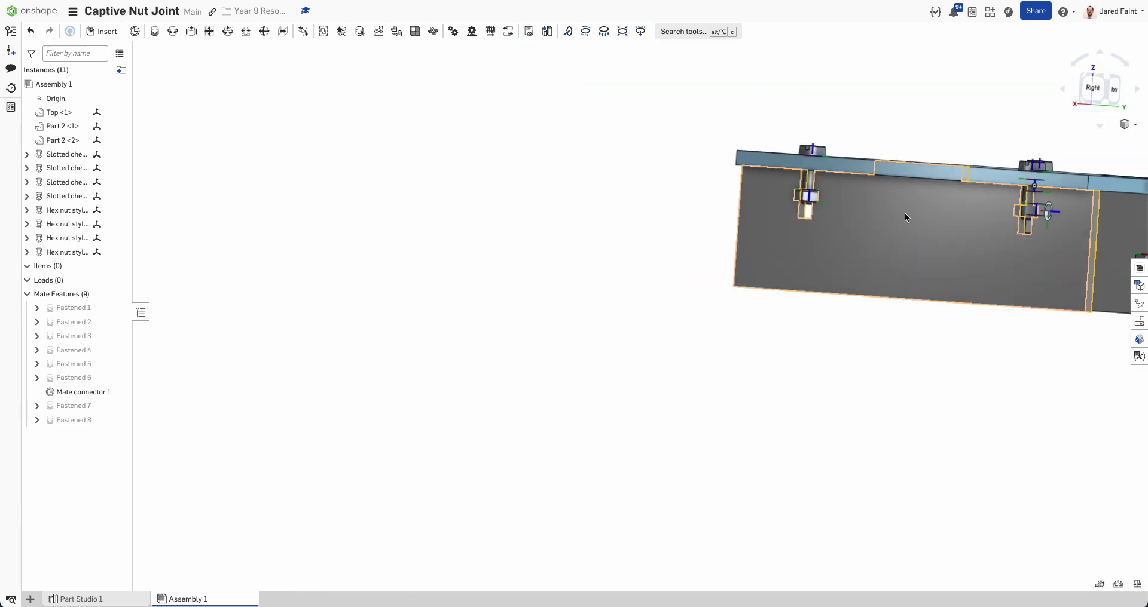
pyautogui.moveTo(905, 213); pyautogui.dragTo(849, 228, button='right')
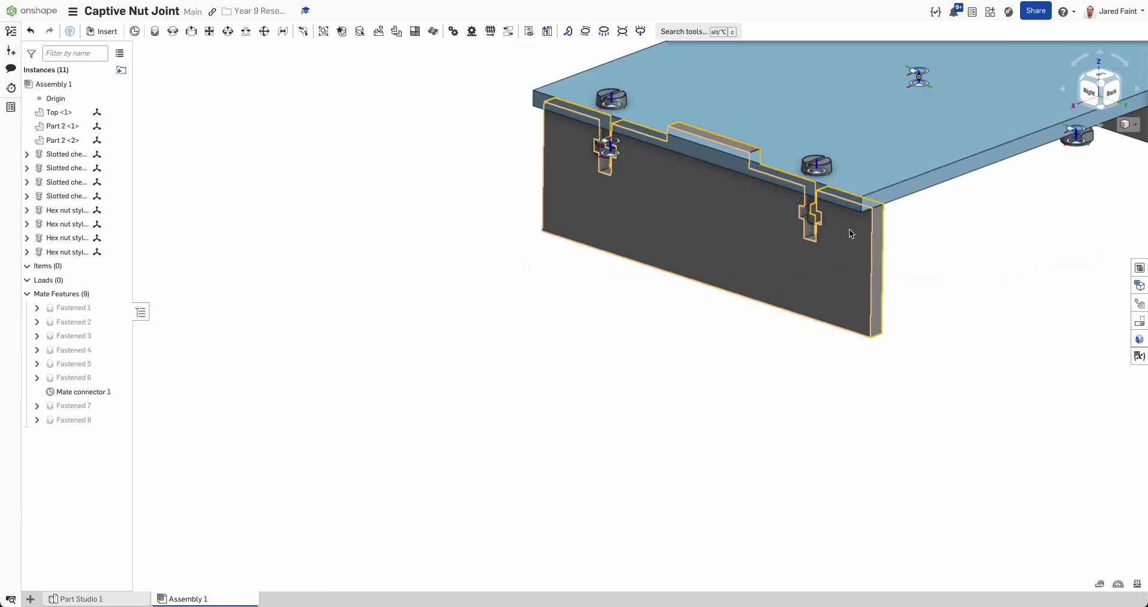
pyautogui.scroll(5, 849, 228)
pyautogui.click(154, 31)
pyautogui.moveTo(651, 177); pyautogui.dragTo(843, 180, button='right')
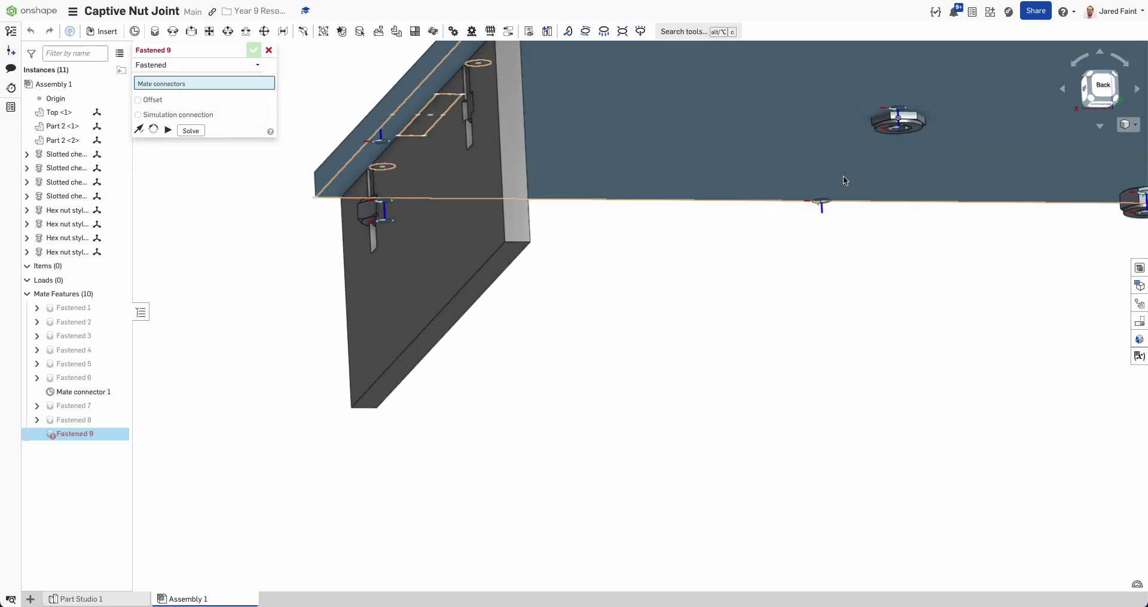
pyautogui.scroll(3, 909, 122)
pyautogui.click(901, 114)
pyautogui.moveTo(901, 113); pyautogui.dragTo(360, 270, button='right')
pyautogui.scroll(5, 353, 251)
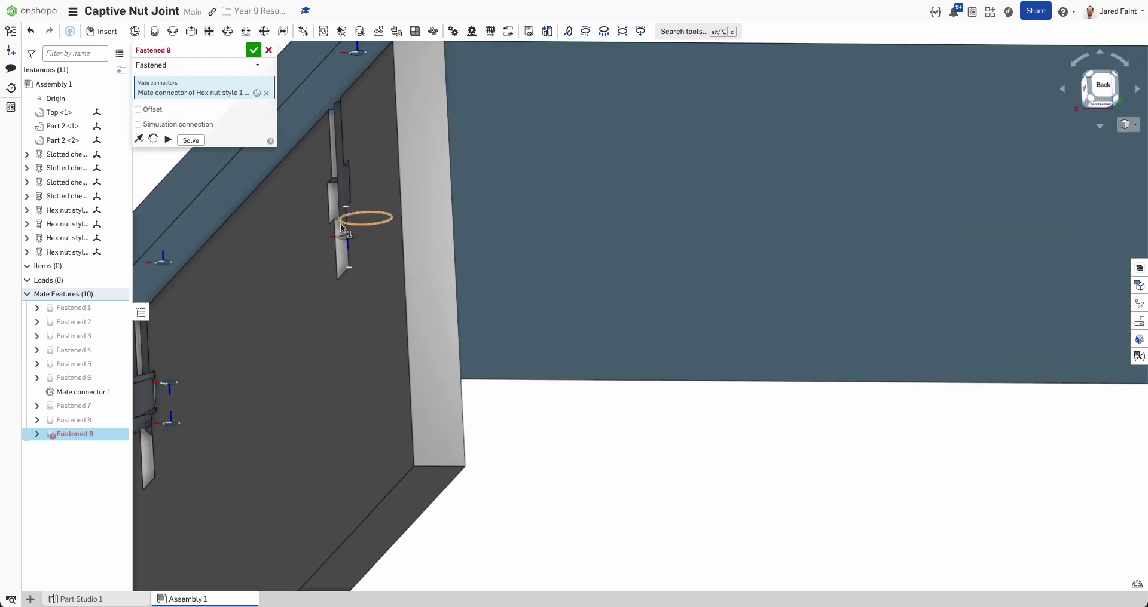
pyautogui.click(335, 198)
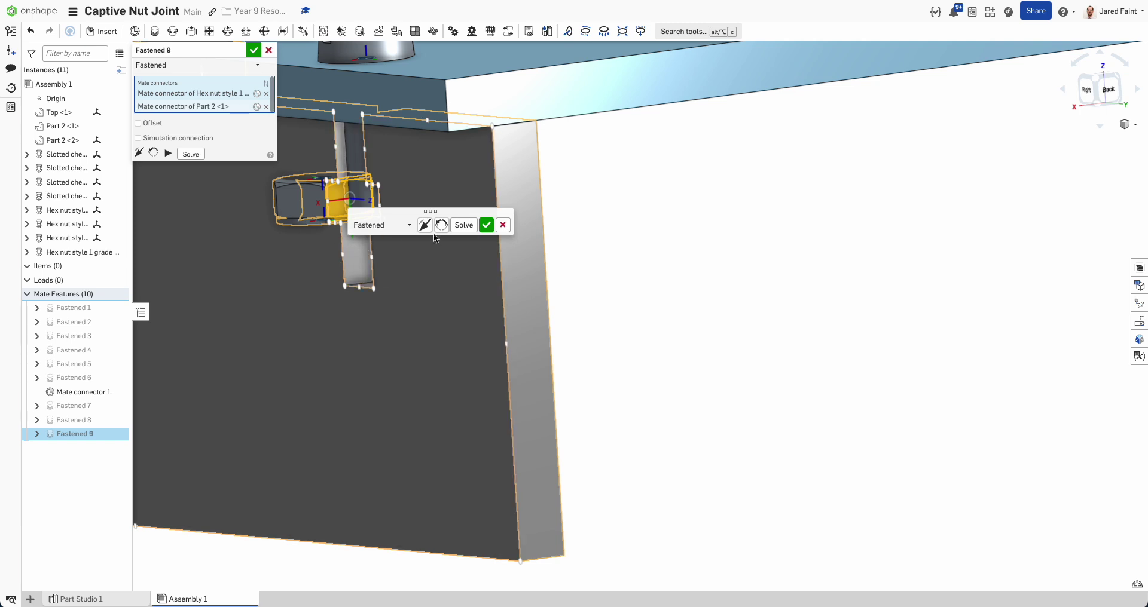
pyautogui.click(425, 226)
pyautogui.moveTo(441, 228); pyautogui.dragTo(441, 270, button='right')
pyautogui.click(484, 225)
# Fasten the last loose nut into the second side plate's slot as Fastened 10.
pyautogui.scroll(-5, 598, 257)
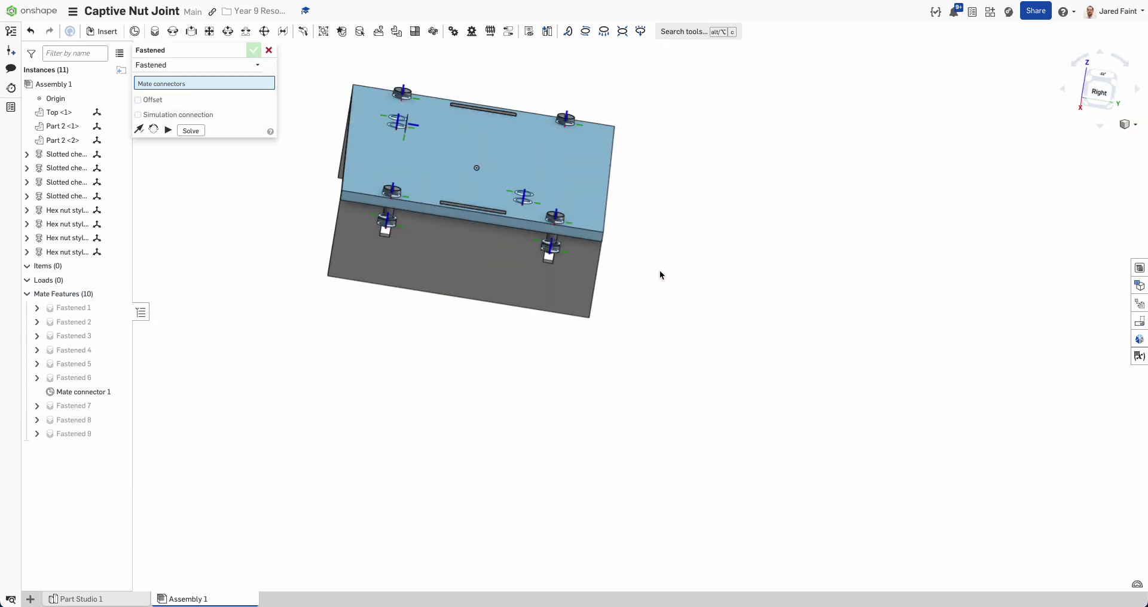
pyautogui.moveTo(659, 270); pyautogui.dragTo(570, 190, button='right')
pyautogui.scroll(5, 638, 233)
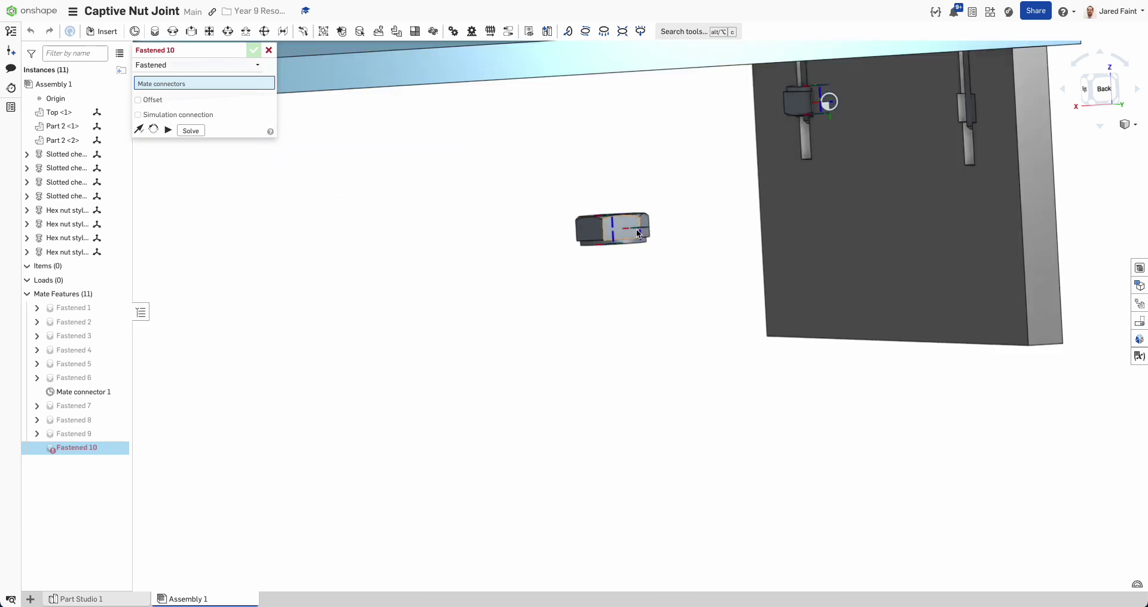
pyautogui.click(628, 232)
pyautogui.scroll(5, 981, 153)
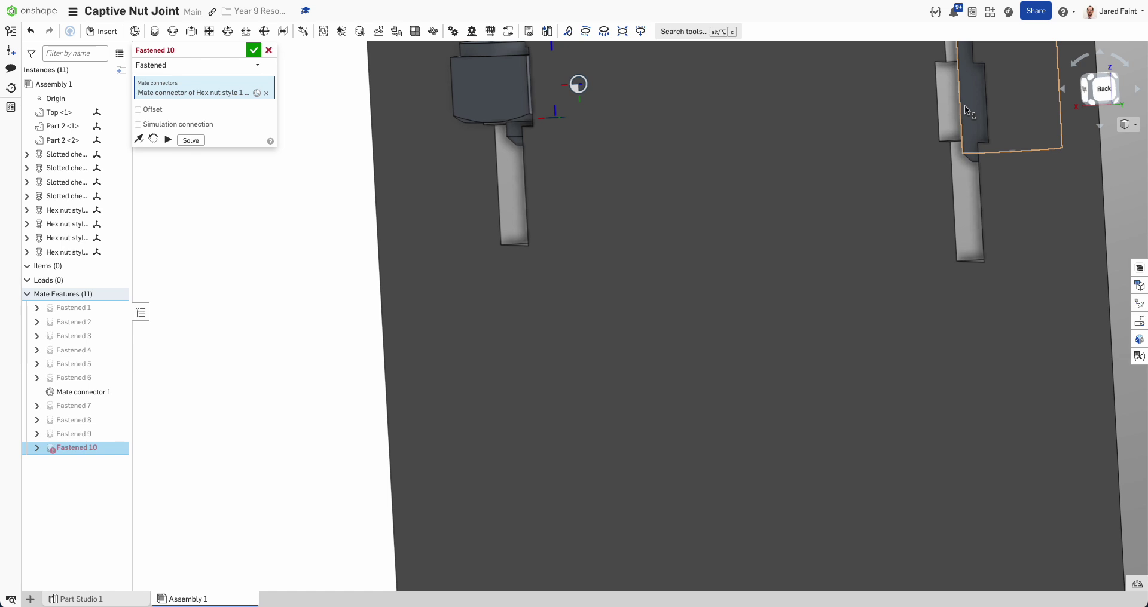
pyautogui.scroll(5, 961, 105)
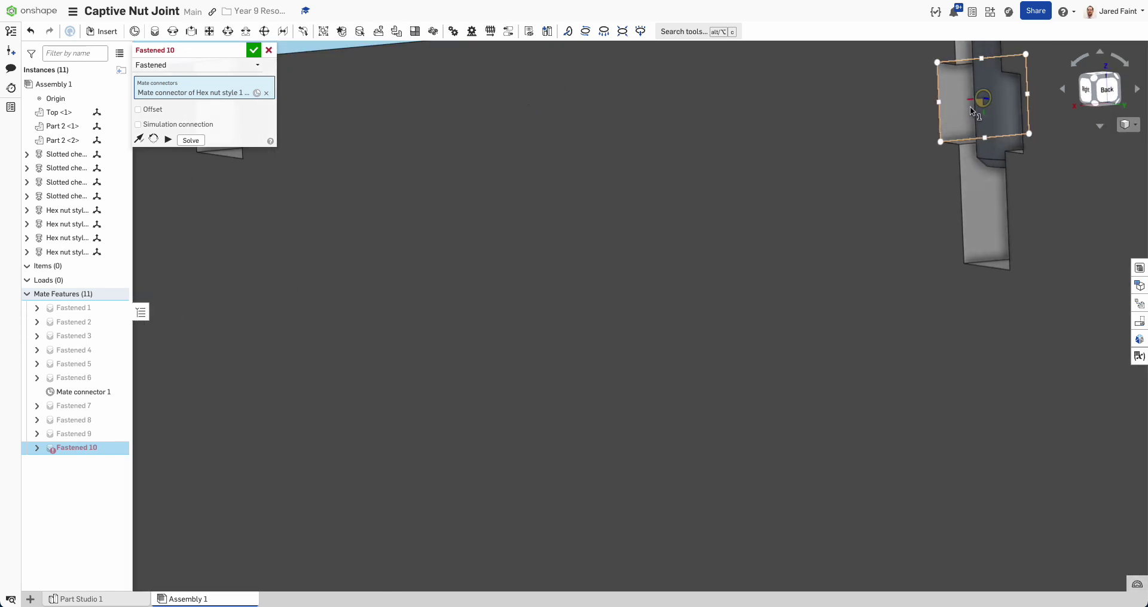
pyautogui.click(969, 106)
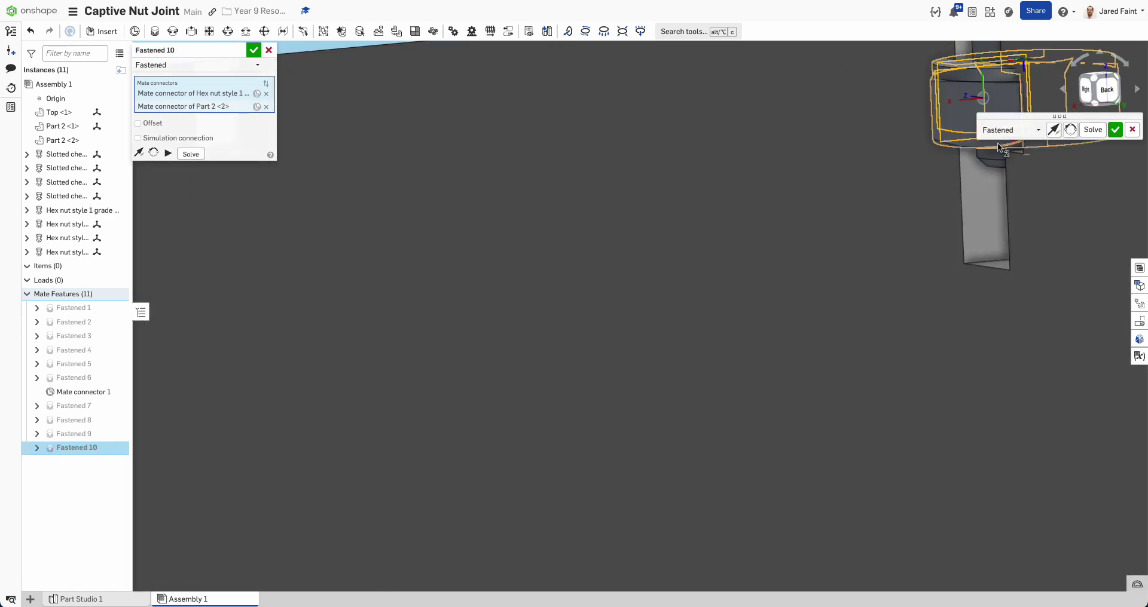
pyautogui.scroll(-5, 997, 142)
pyautogui.moveTo(938, 152); pyautogui.dragTo(769, 188, button='right')
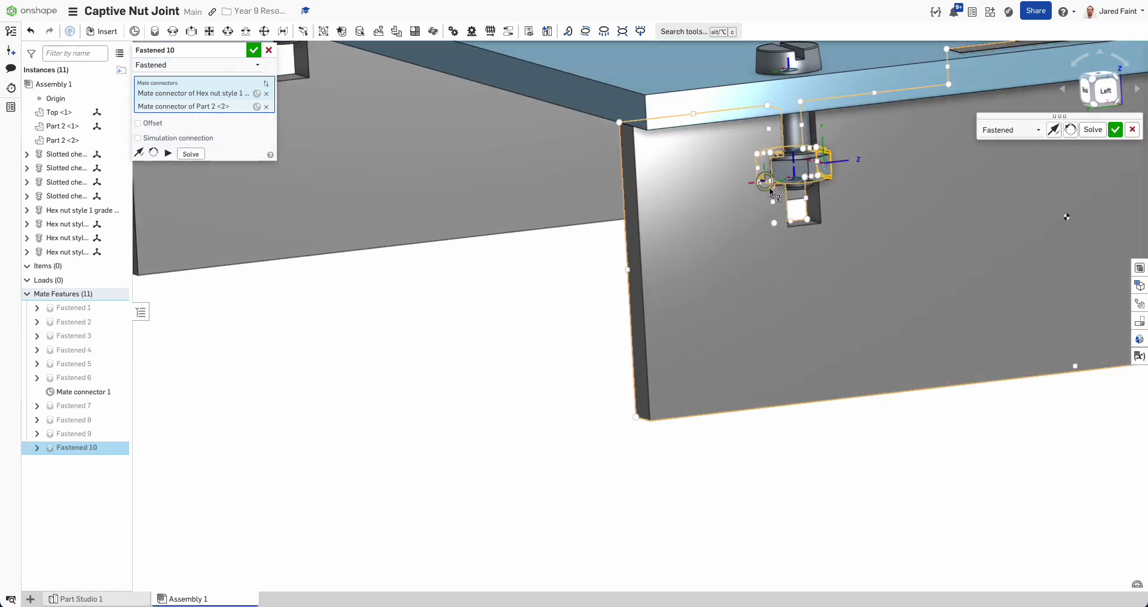
pyautogui.click(1114, 130)
# Close the Fastened mate tool and view the whole assembly from the front-left.
pyautogui.scroll(-5, 854, 171)
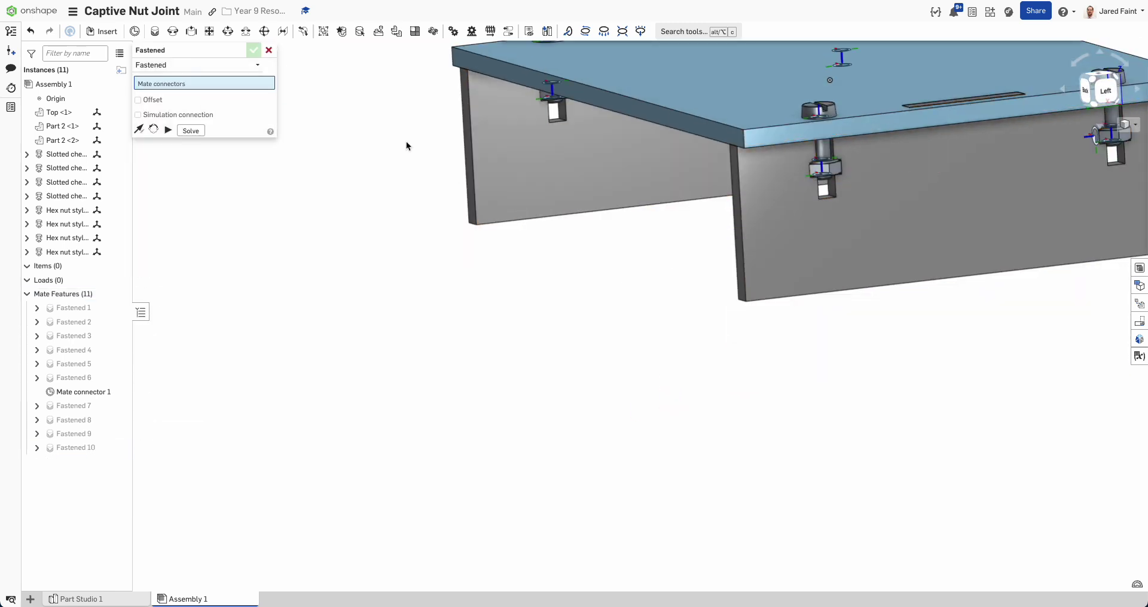
pyautogui.click(269, 50)
pyautogui.press('f')
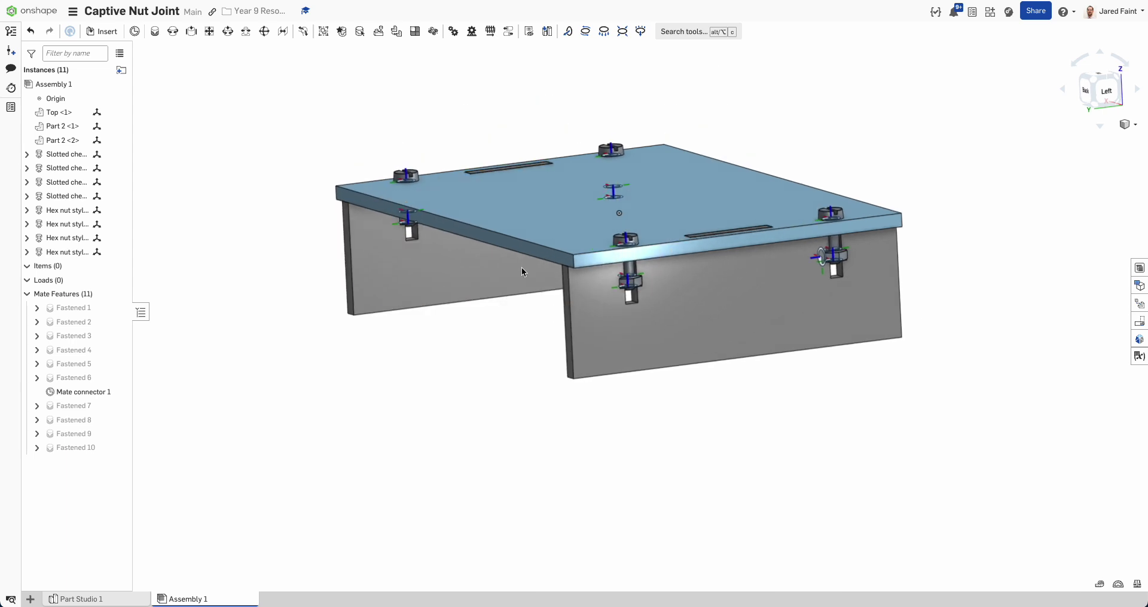
pyautogui.moveTo(522, 269); pyautogui.dragTo(450, 262, button='right')
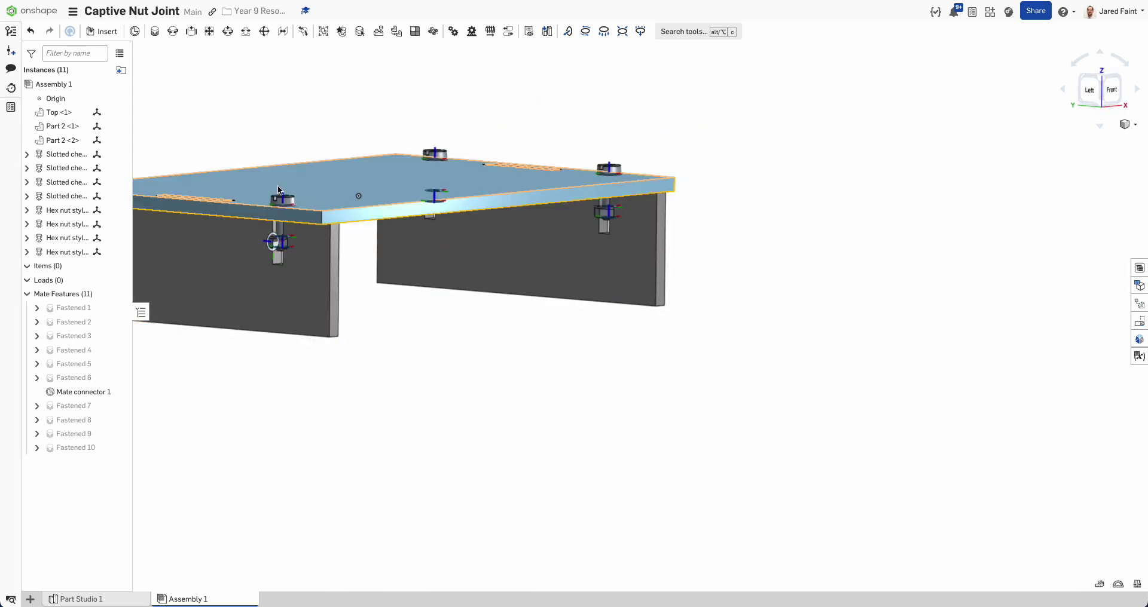
pyautogui.scroll(-2, 287, 244)
pyautogui.moveTo(326, 250); pyautogui.dragTo(345, 309, button='right')
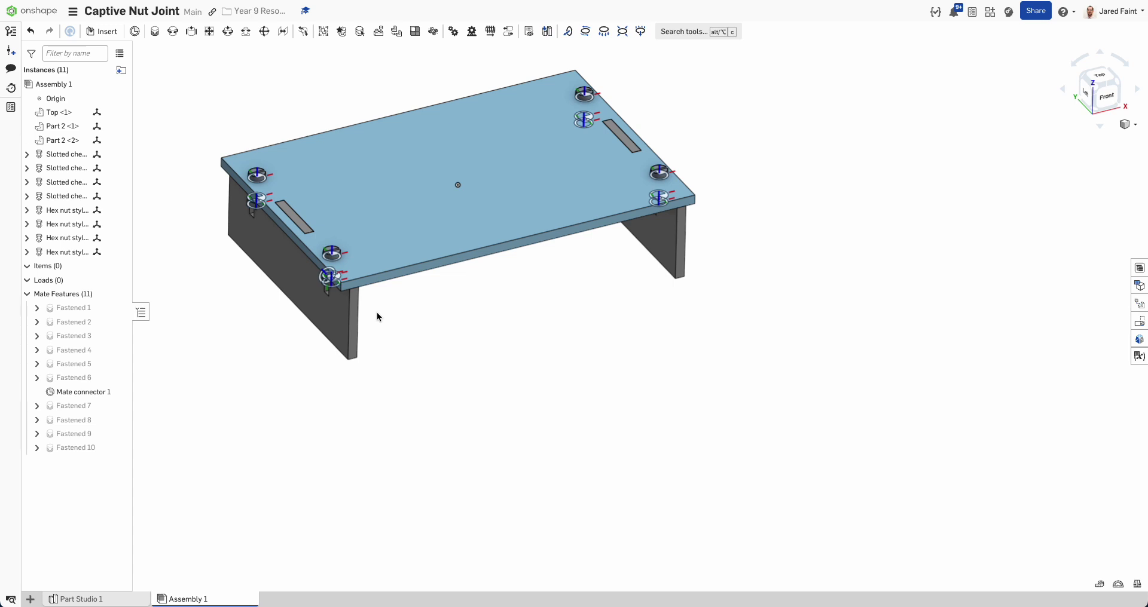
# Create Drawing 1 from GGS Drawing Template.dwt with no views.
pyautogui.click(29, 599)
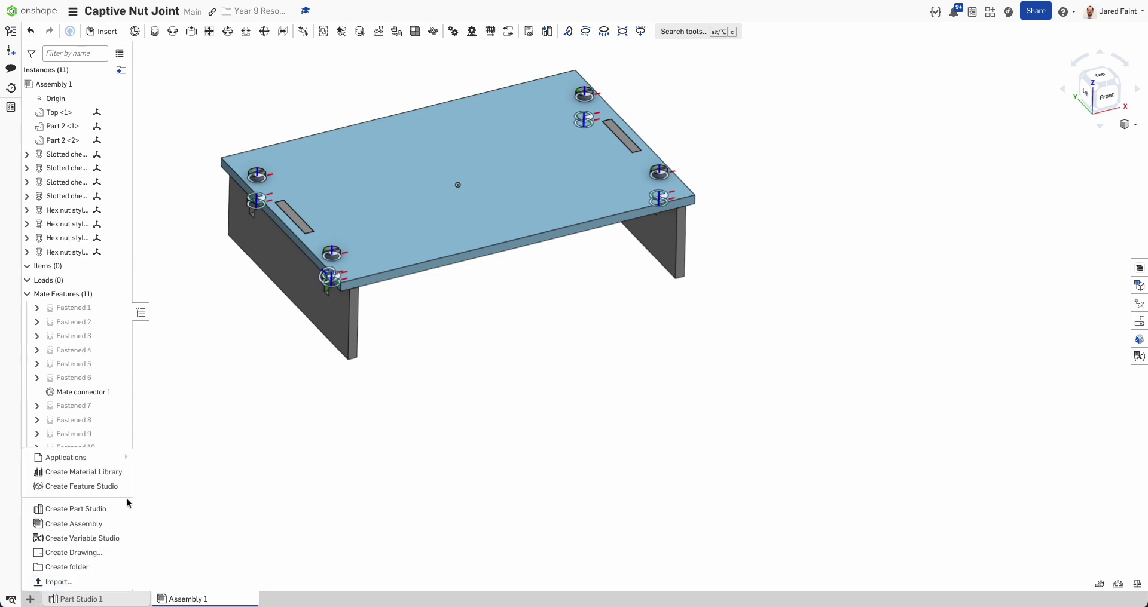
pyautogui.click(72, 554)
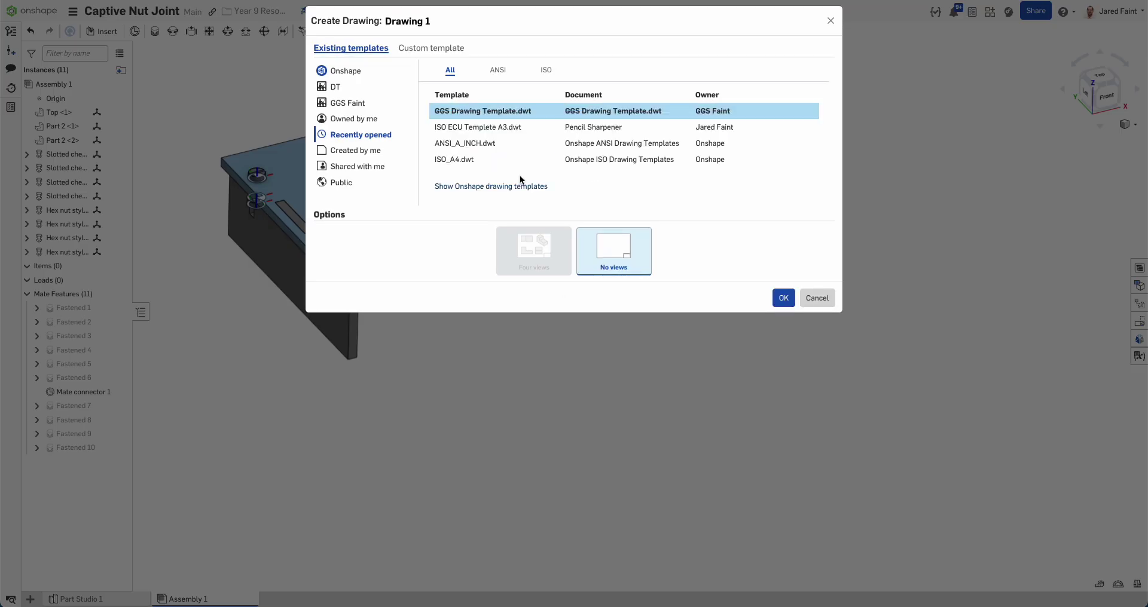
pyautogui.doubleClick(496, 111)
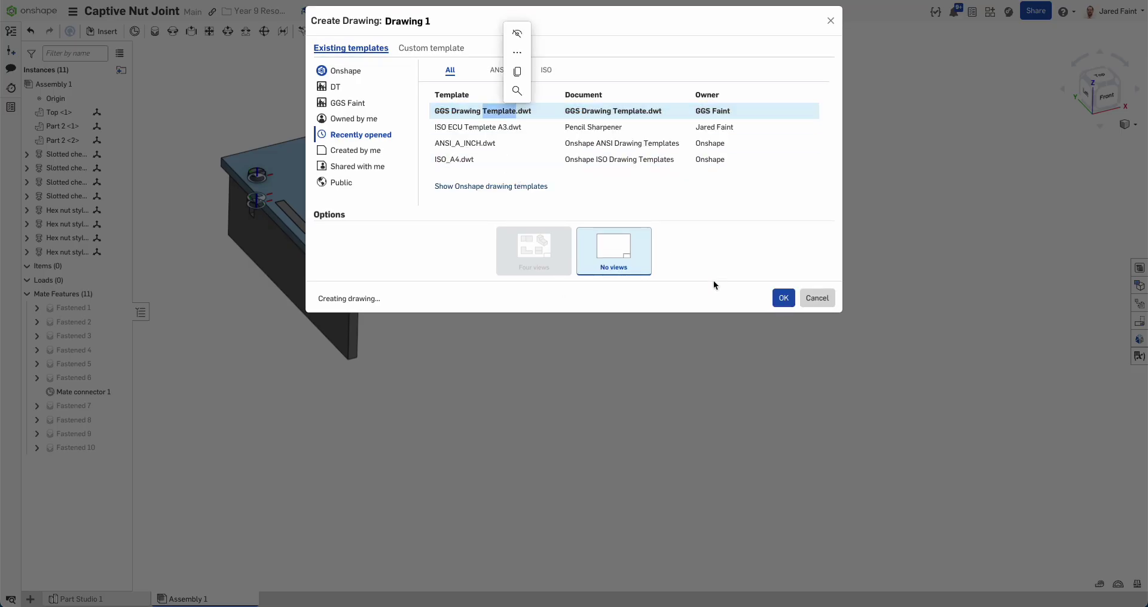
pyautogui.click(783, 299)
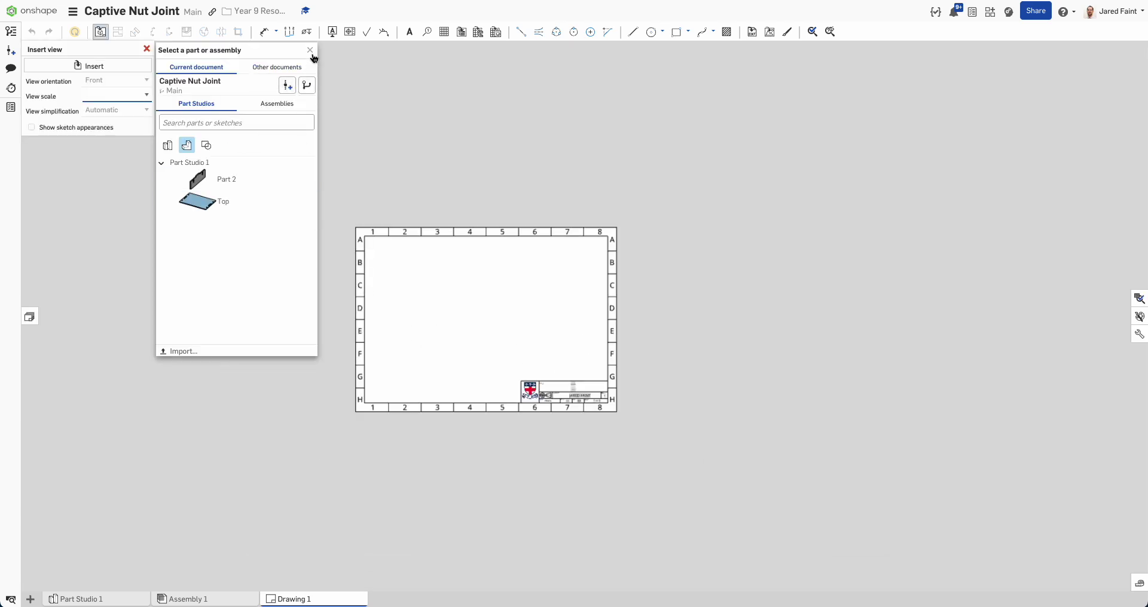
pyautogui.click(309, 50)
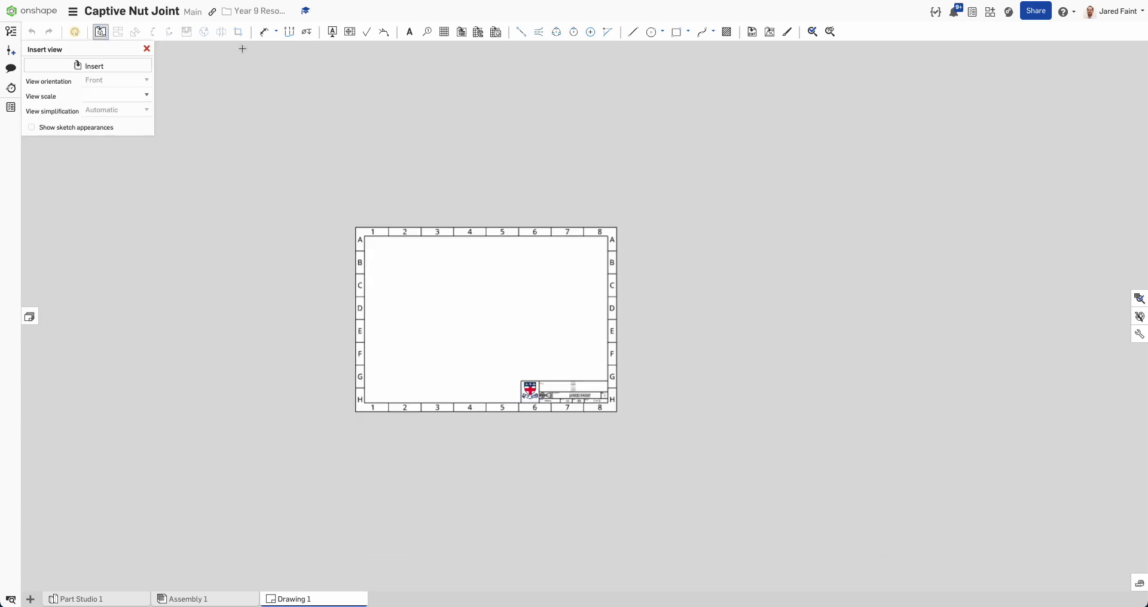
# Delete the sheet's border and title block.
pyautogui.click(145, 50)
pyautogui.moveTo(283, 184); pyautogui.dragTo(727, 487)
pyautogui.press('Delete')
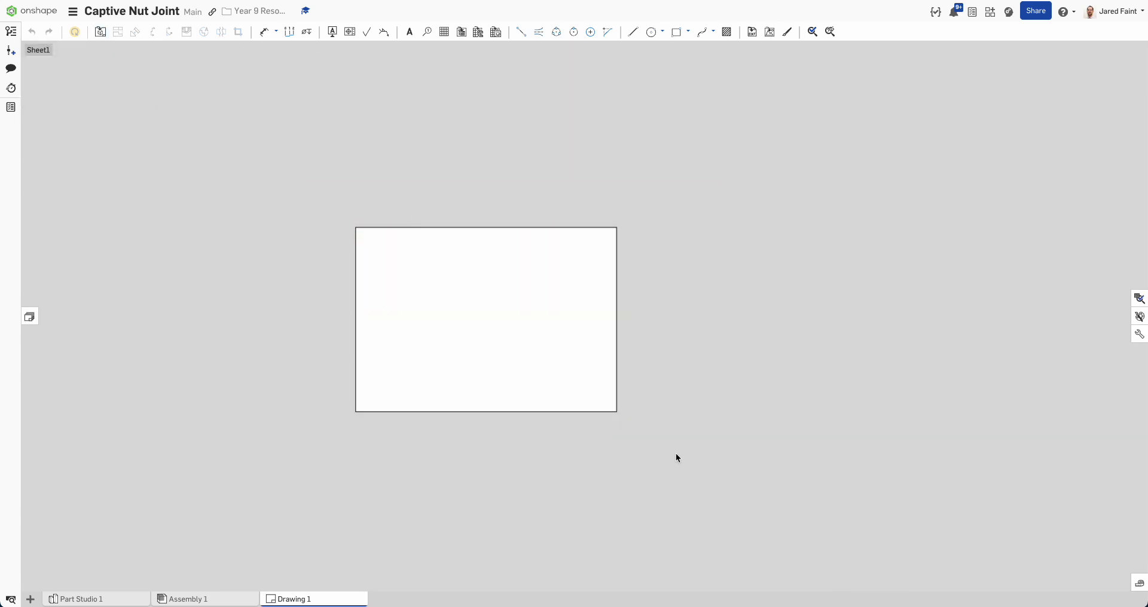
# Place a 1:1 Front view of side plate Part 2 at the sheet's top-left.
pyautogui.click(101, 33)
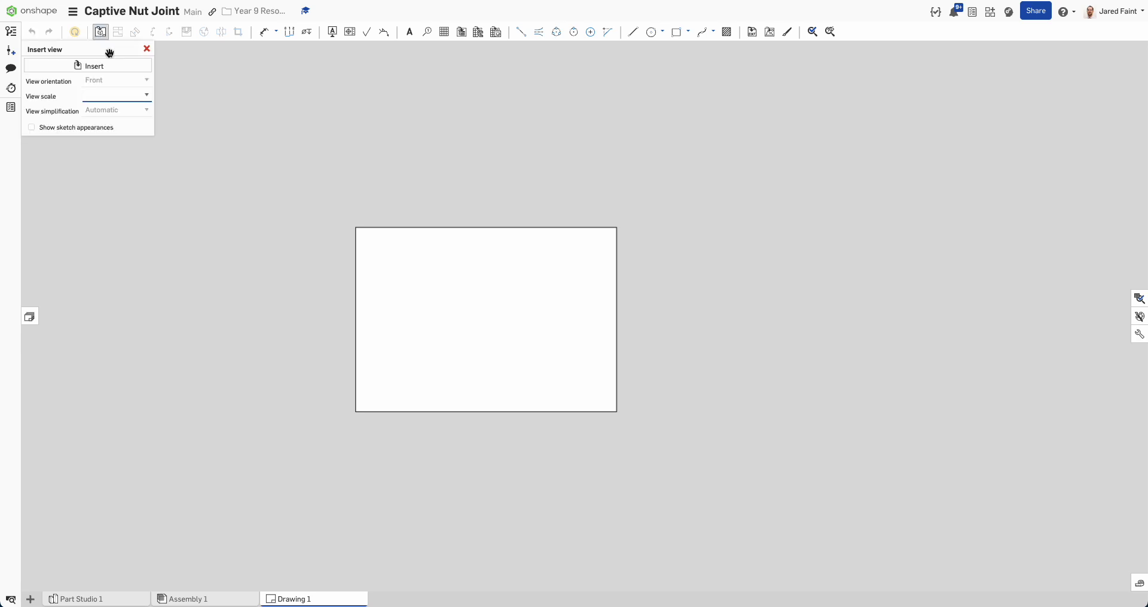
pyautogui.click(85, 66)
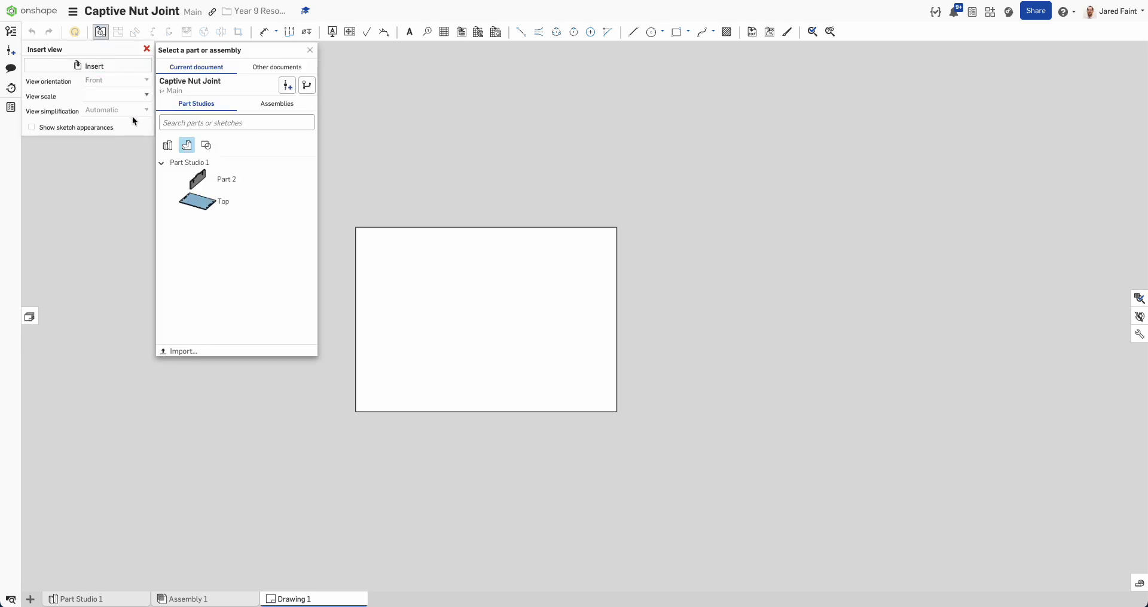
pyautogui.click(221, 180)
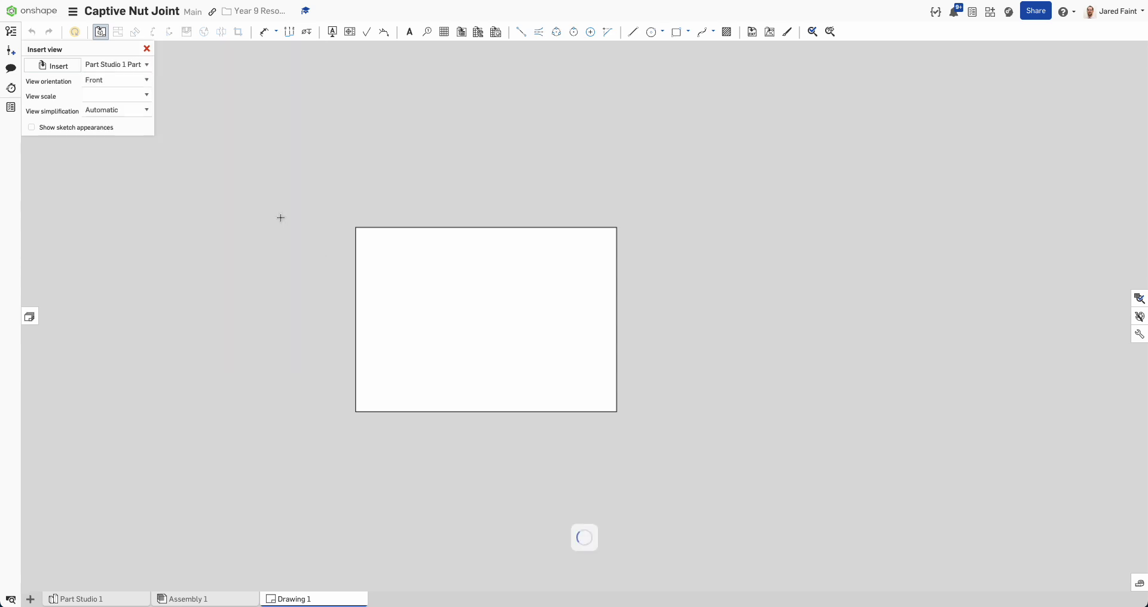
pyautogui.click(111, 94)
pyautogui.click(148, 97)
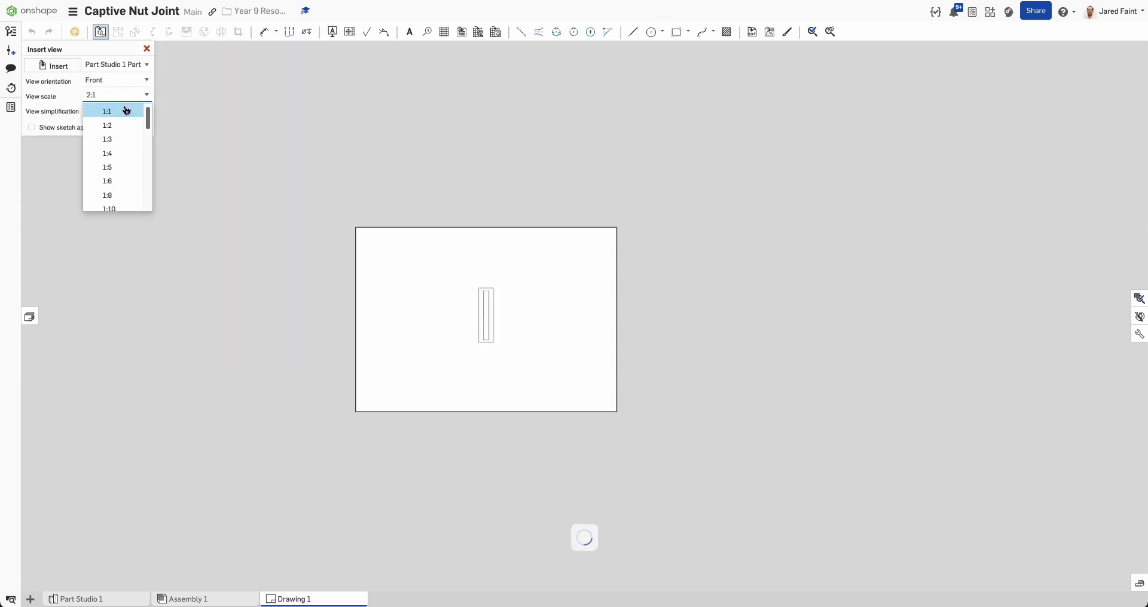
pyautogui.click(126, 110)
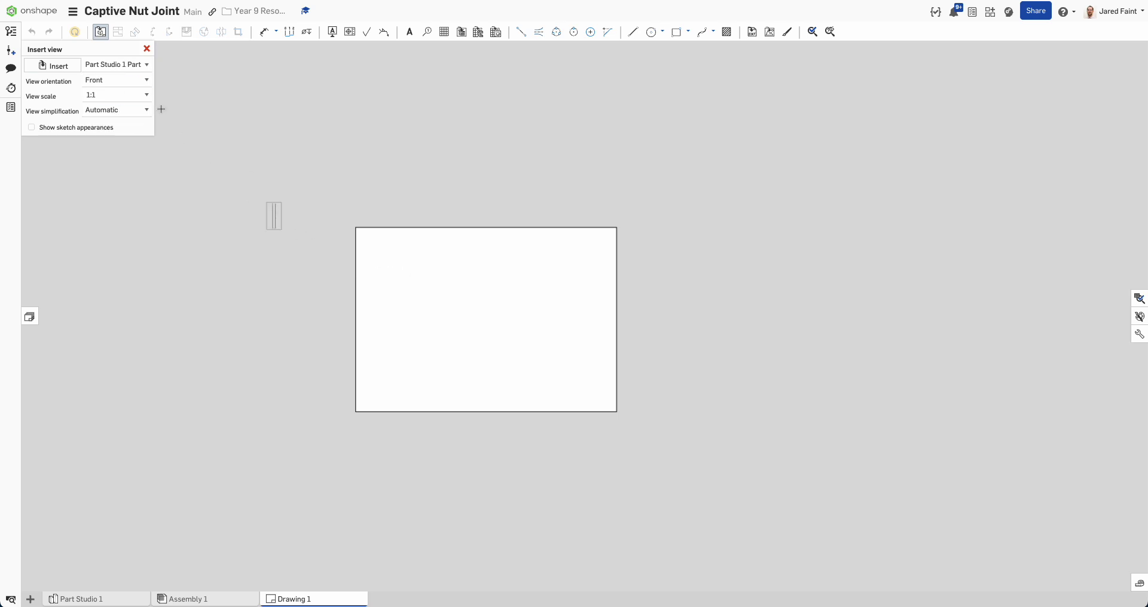
pyautogui.click(146, 83)
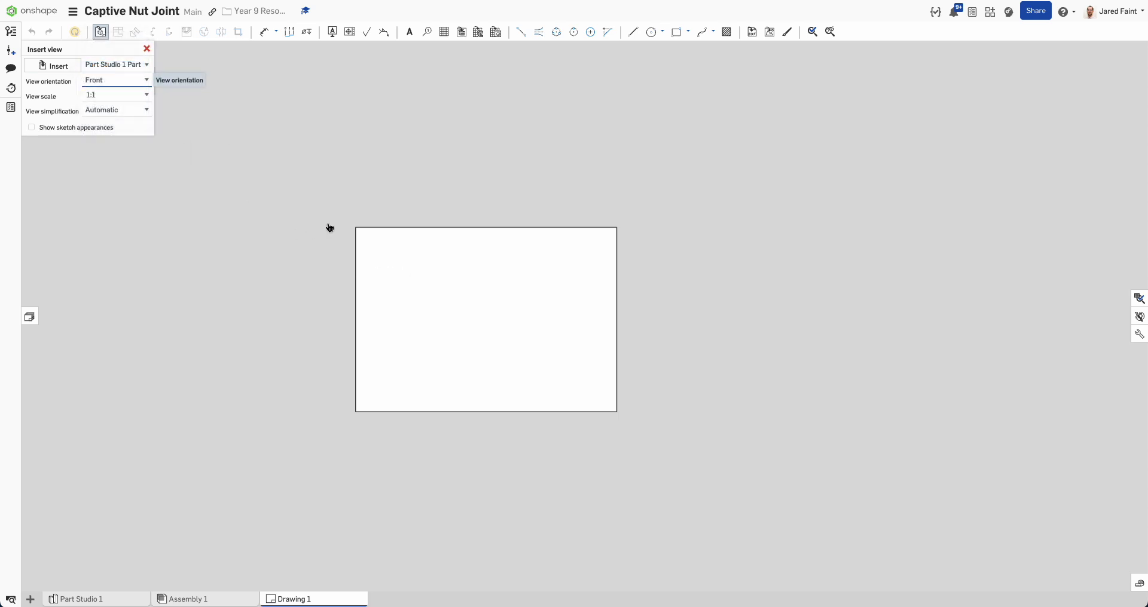
pyautogui.click(398, 251)
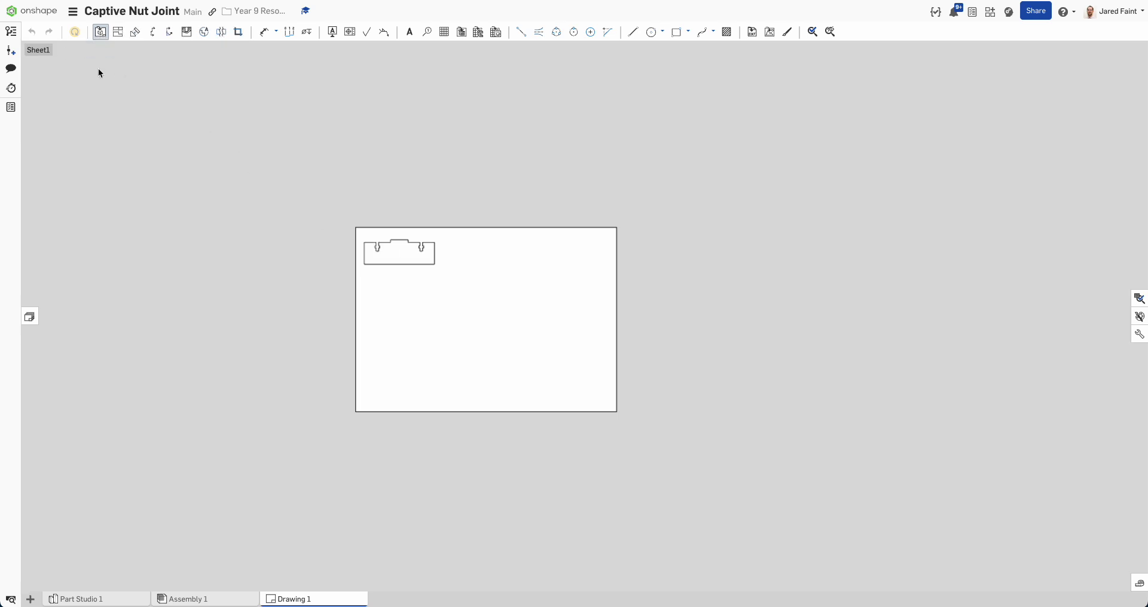
# Place a 1:1 Top view of the Top plate below the side plate view.
pyautogui.click(53, 66)
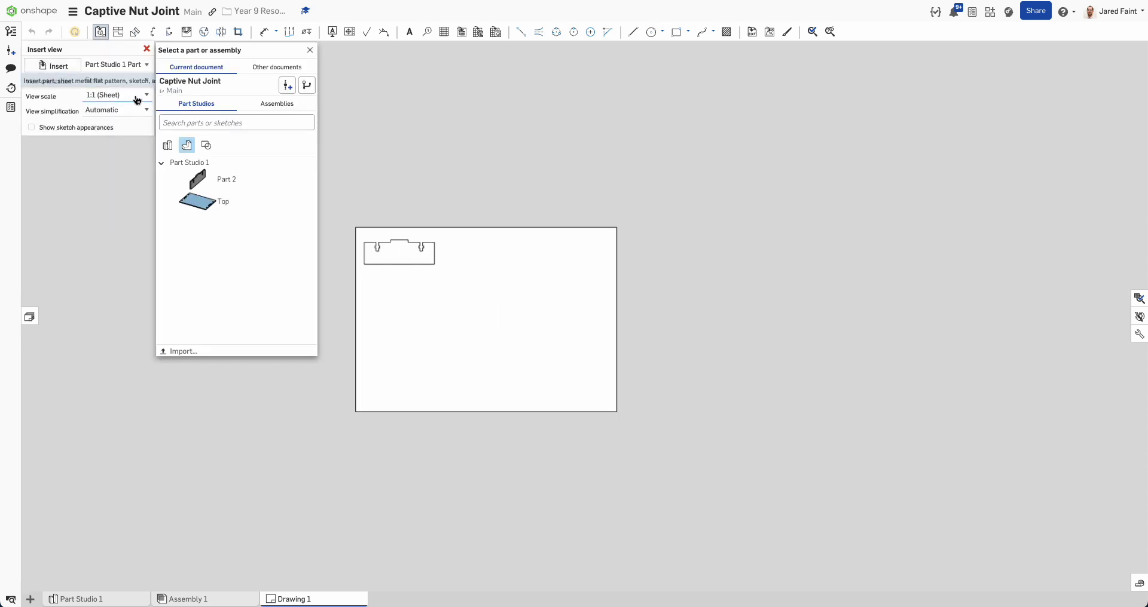
pyautogui.click(210, 211)
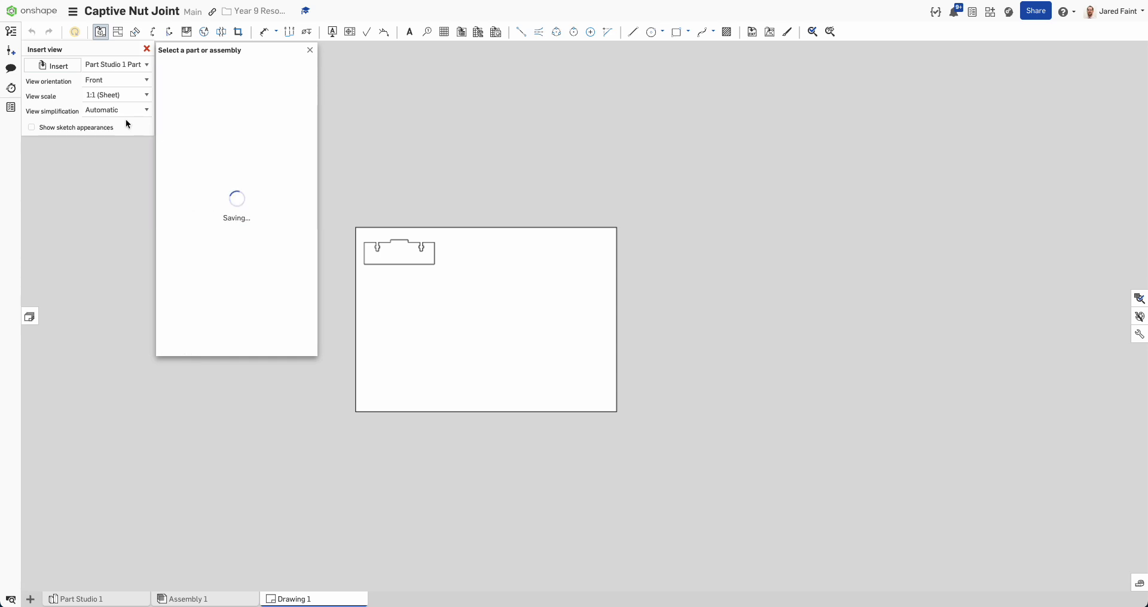
pyautogui.click(148, 86)
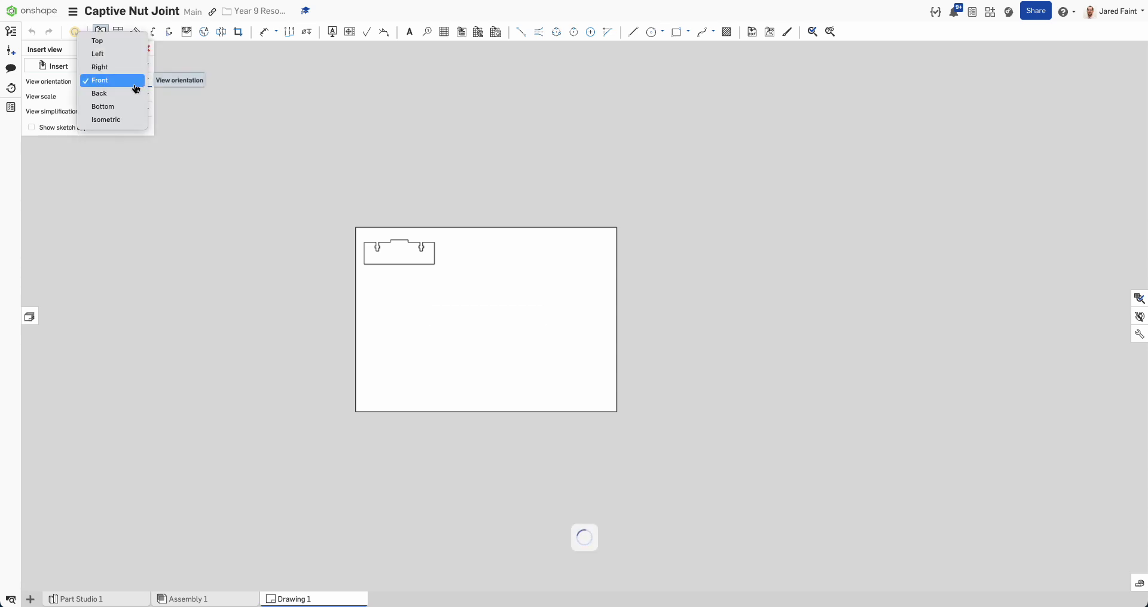
pyautogui.click(107, 43)
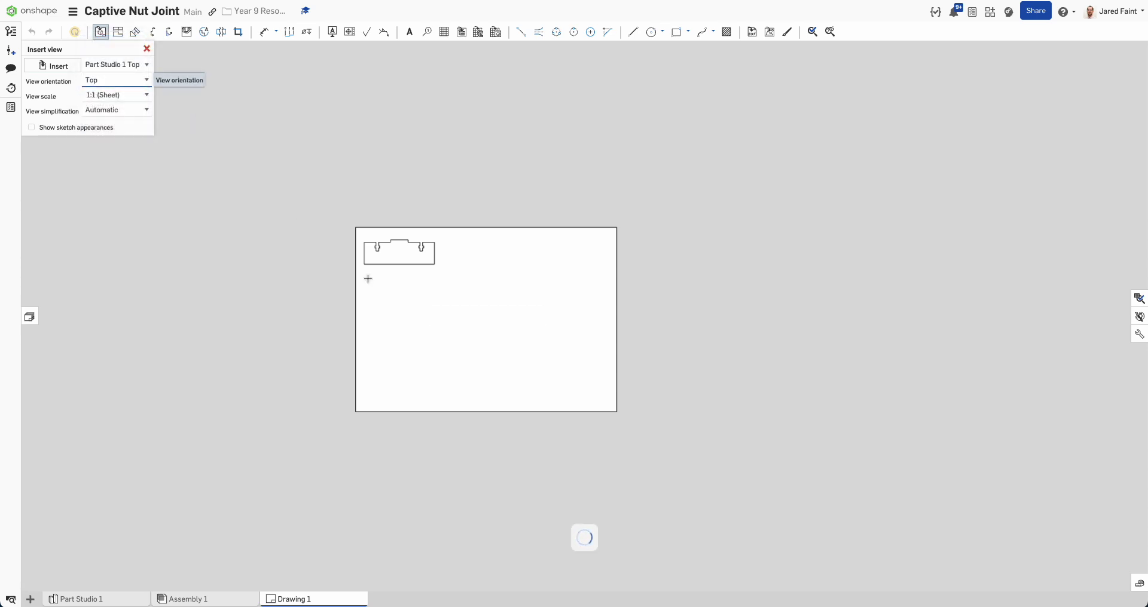
pyautogui.click(421, 309)
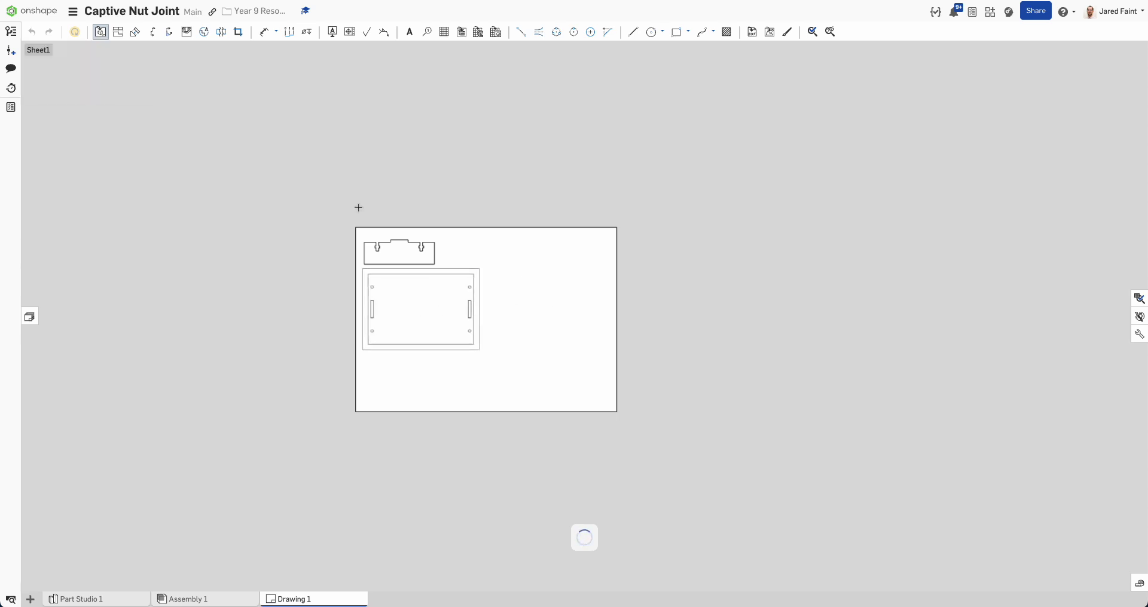
pyautogui.scroll(3, 447, 307)
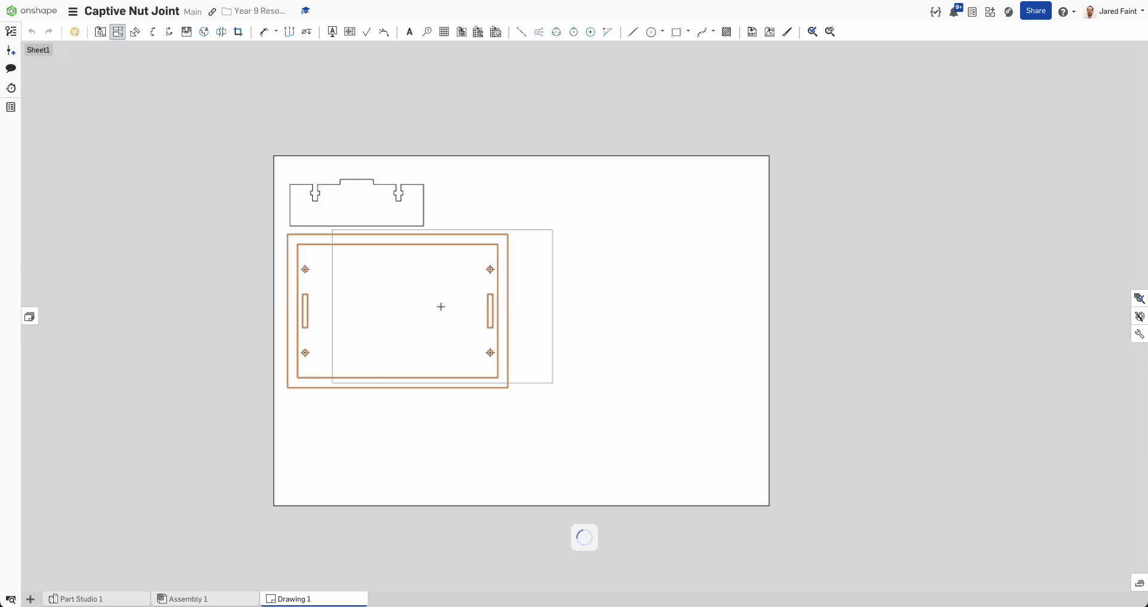
pyautogui.press('Escape')
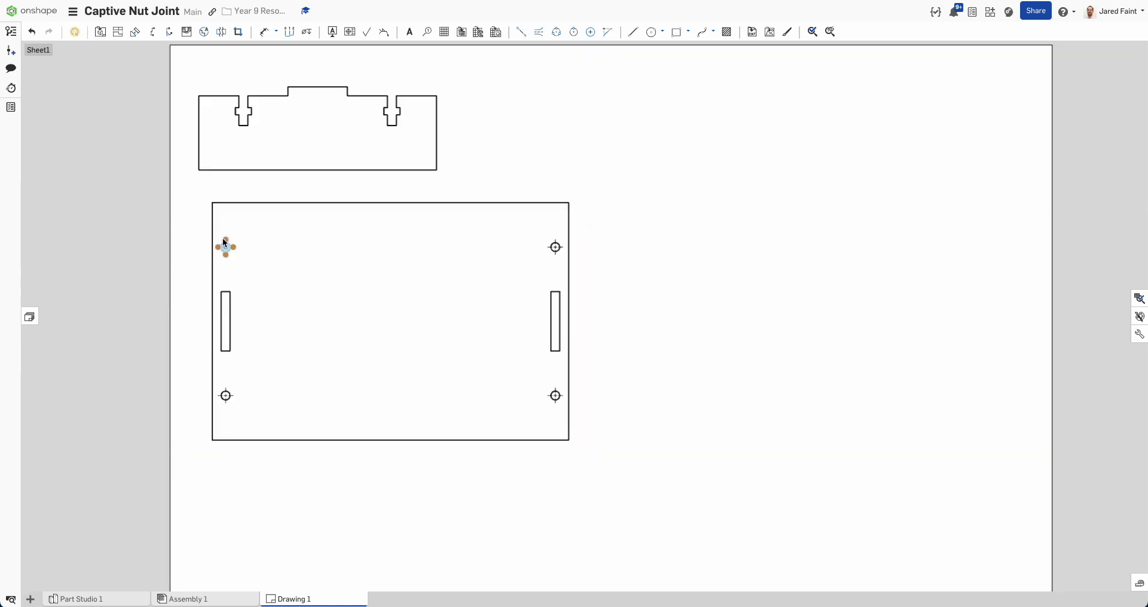
pyautogui.rightClick(318, 333)
# Hide the auto centermarks on the plate view.
pyautogui.moveTo(359, 323)
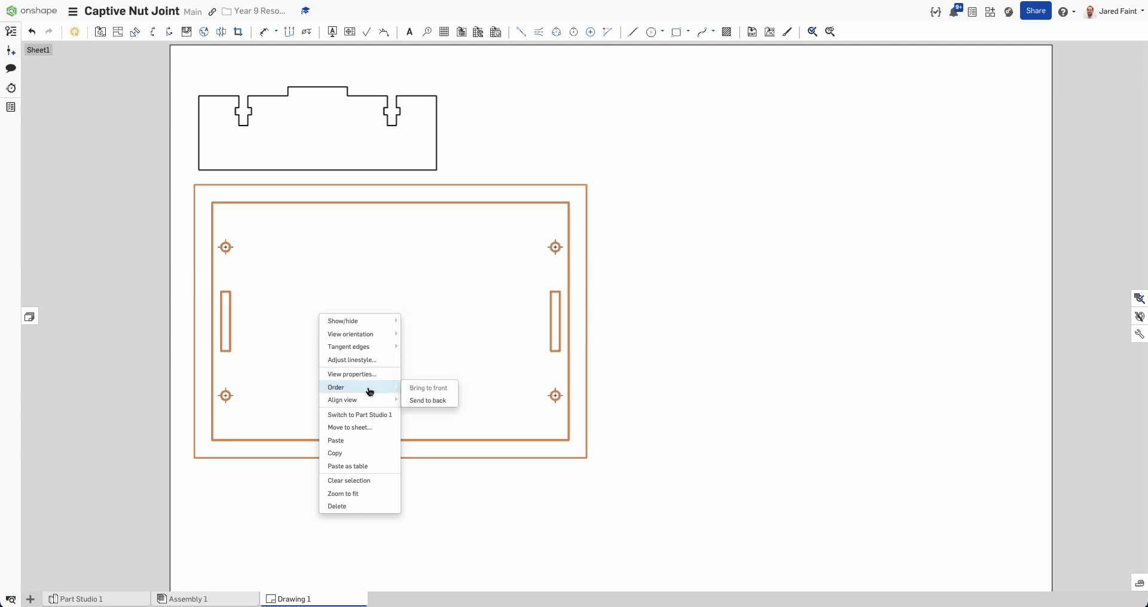
pyautogui.moveTo(394, 324)
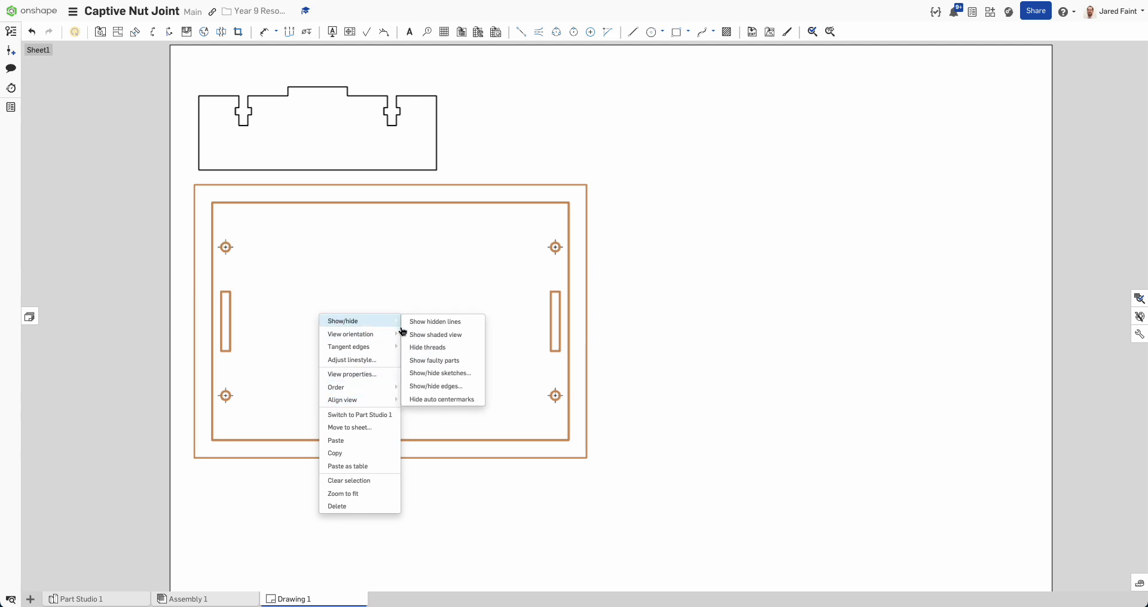
pyautogui.click(434, 404)
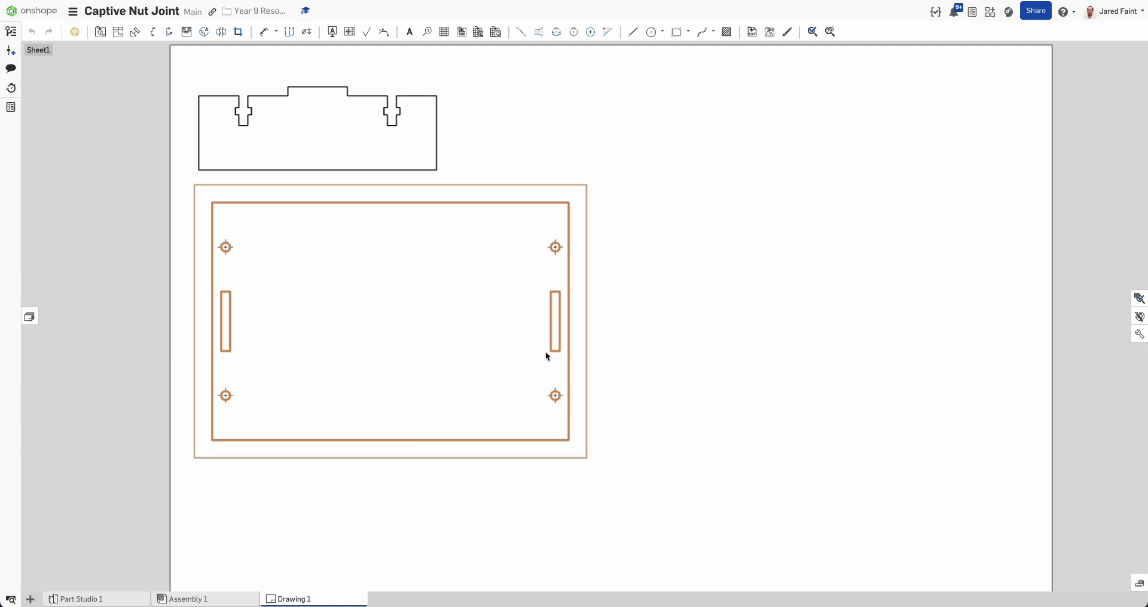
# Place a second side plate view to the right of the first.
pyautogui.click(416, 157)
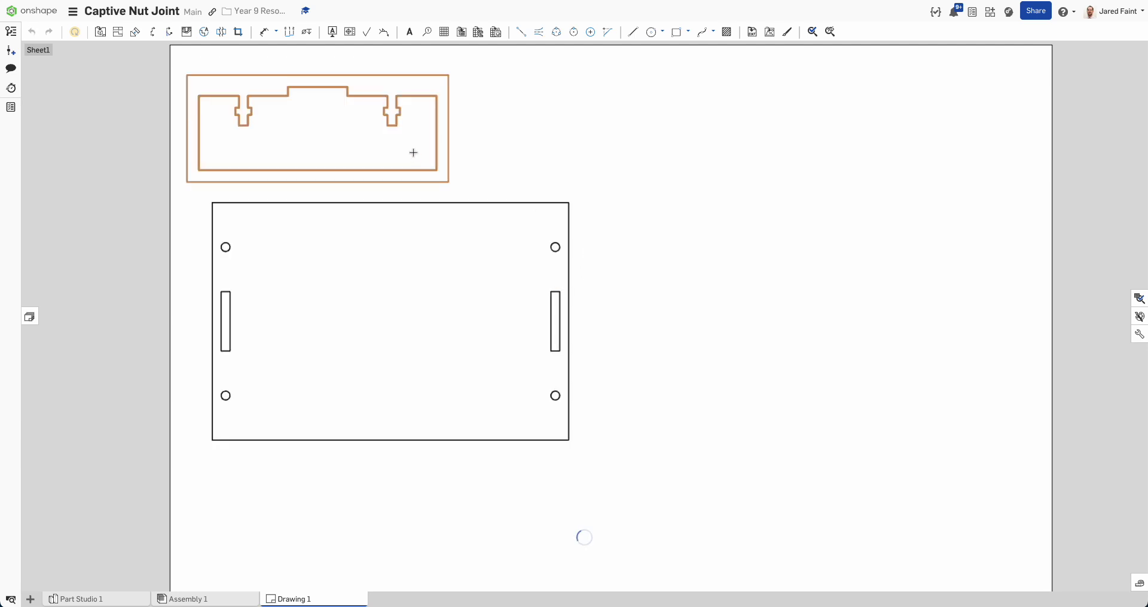
pyautogui.scroll(-3, 549, 168)
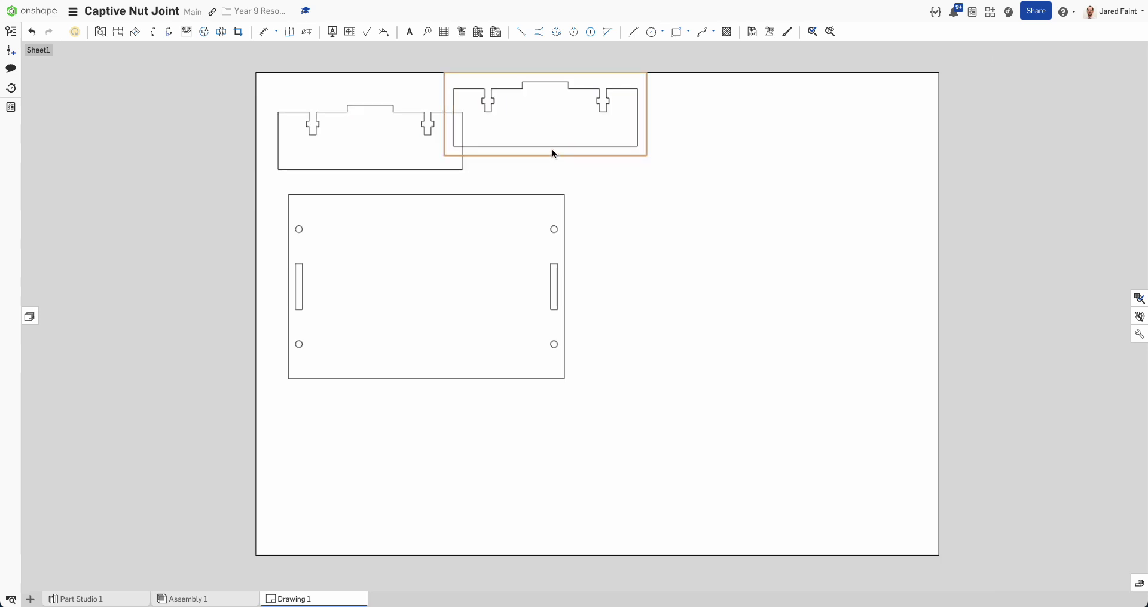
pyautogui.click(577, 177)
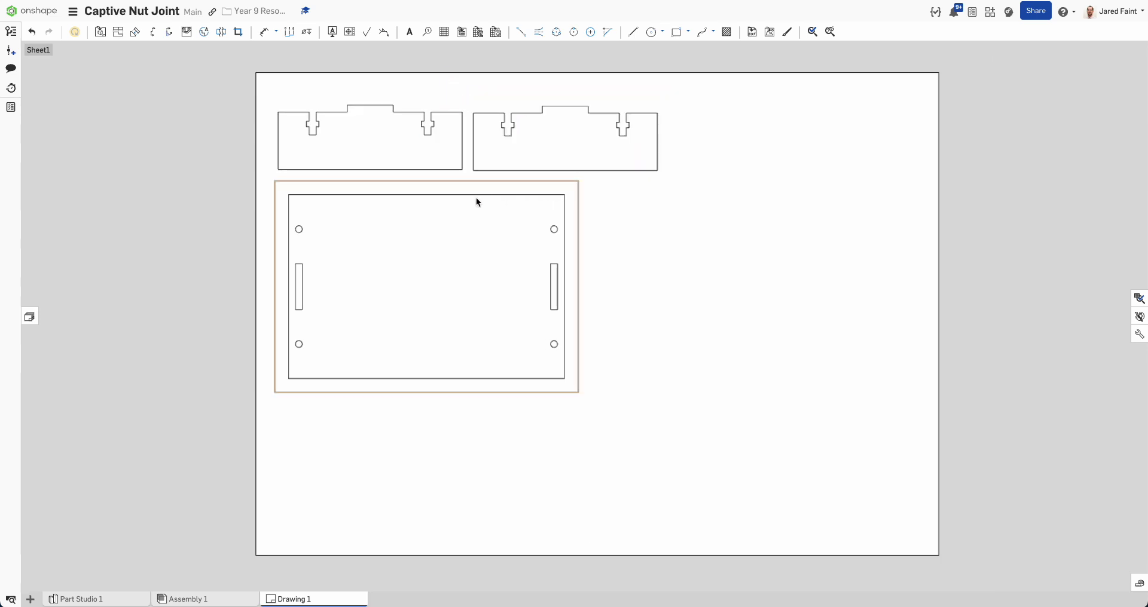
pyautogui.click(468, 185)
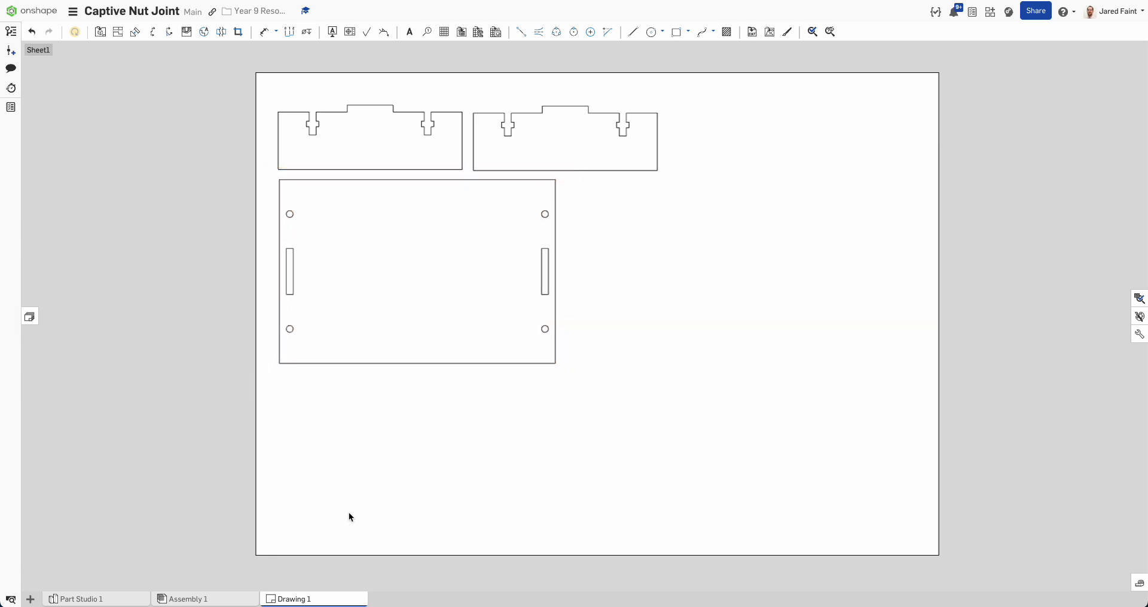
pyautogui.rightClick(316, 599)
# Export Drawing 1 in DXF format instead of PNG.
pyautogui.click(300, 577)
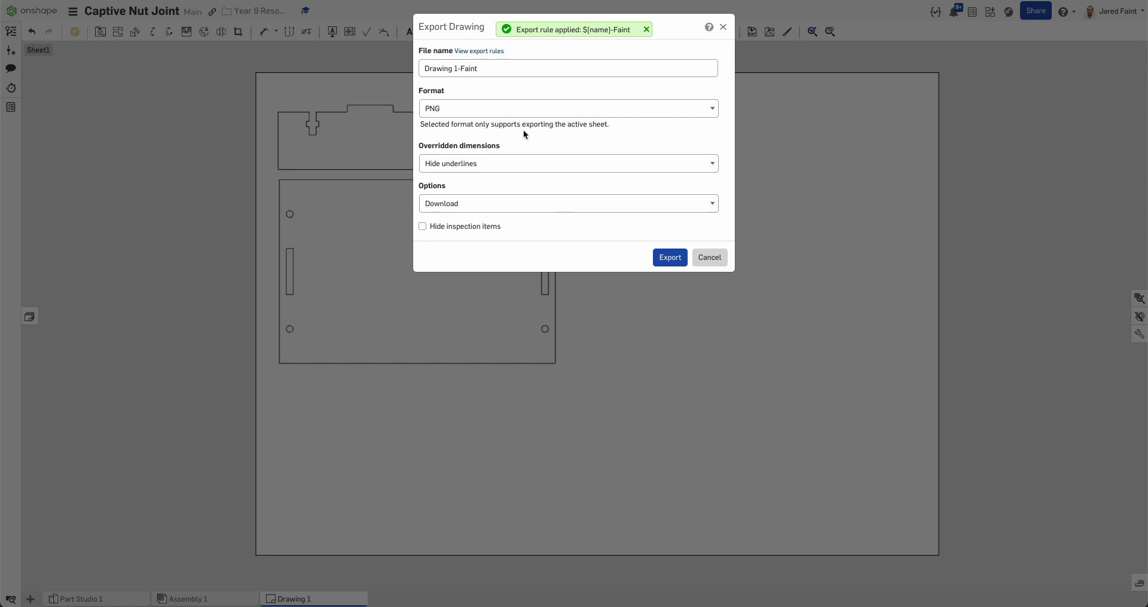
pyautogui.click(477, 109)
pyautogui.press('Escape')
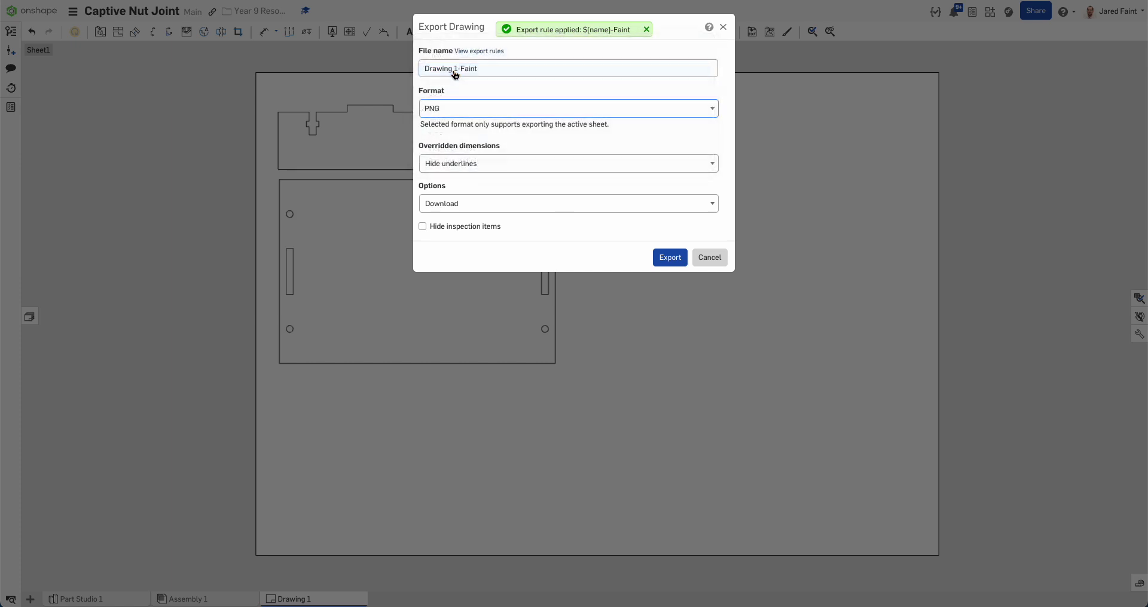
pyautogui.press('Up')
pyautogui.press('Up')
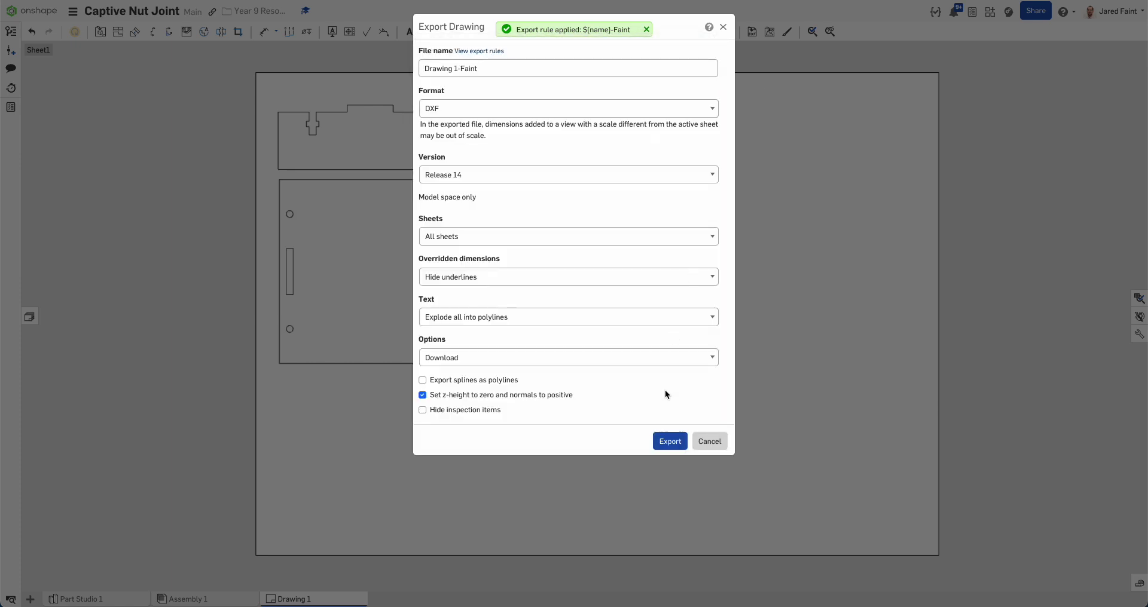
pyautogui.click(669, 441)
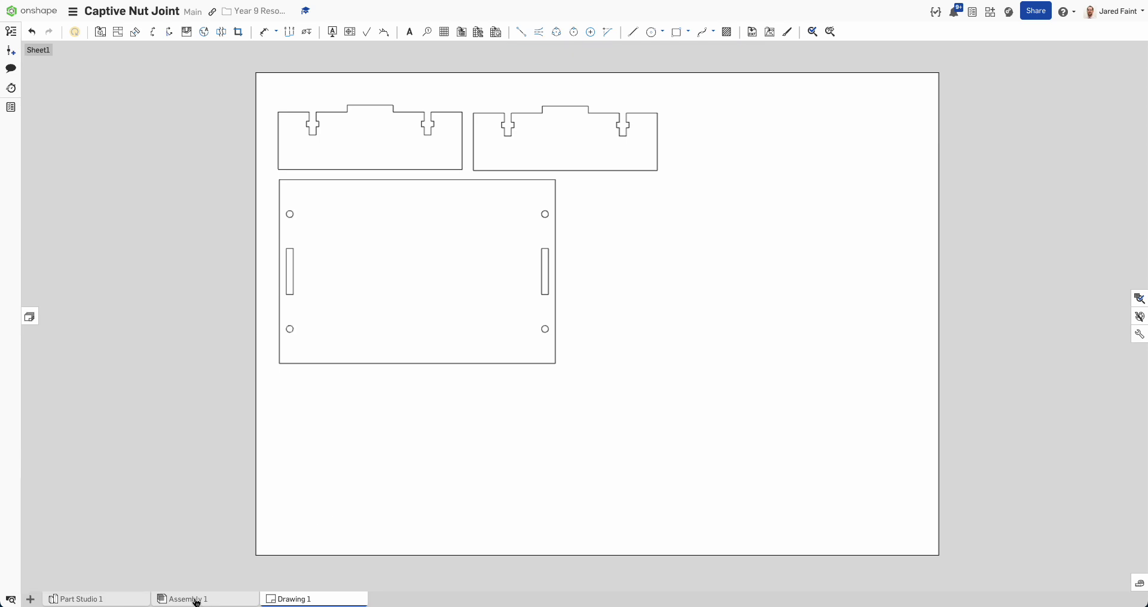
# Return to Part Studio 1 and orbit to view the plate's top face and holes head-on.
pyautogui.click(95, 599)
pyautogui.moveTo(509, 268); pyautogui.dragTo(485, 264, button='right')
pyautogui.scroll(-2, 498, 268)
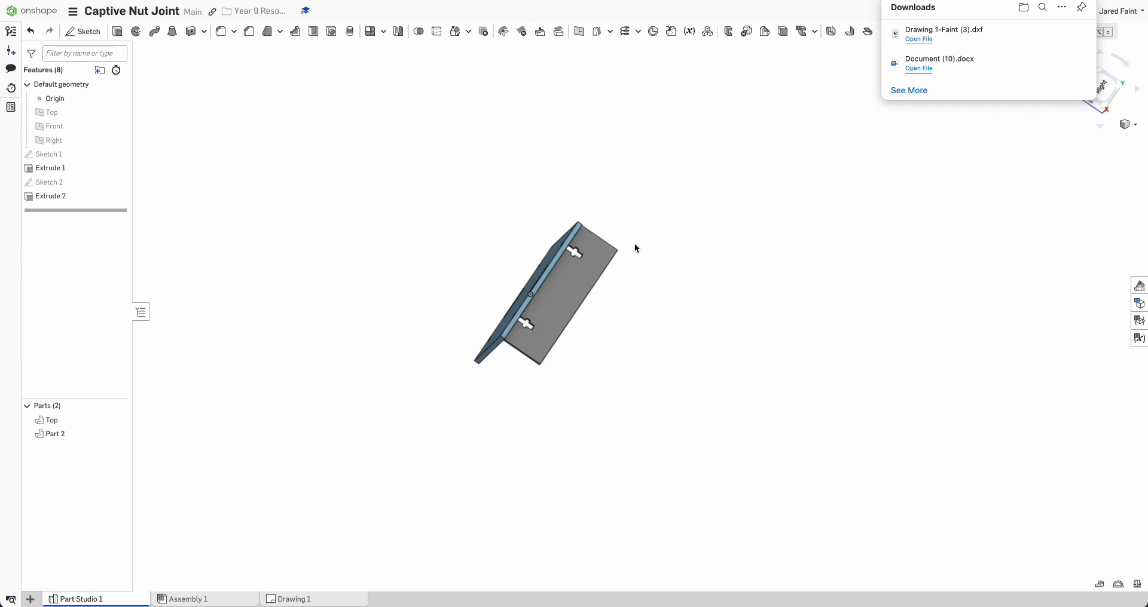
pyautogui.scroll(5, 510, 313)
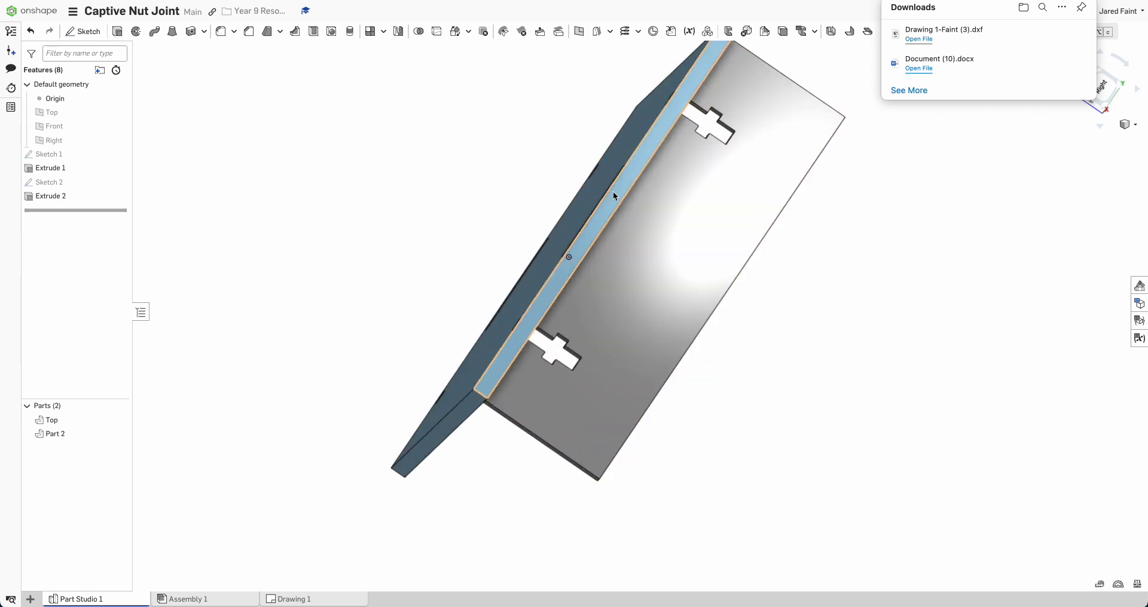
pyautogui.moveTo(543, 293); pyautogui.dragTo(591, 301, button='right')
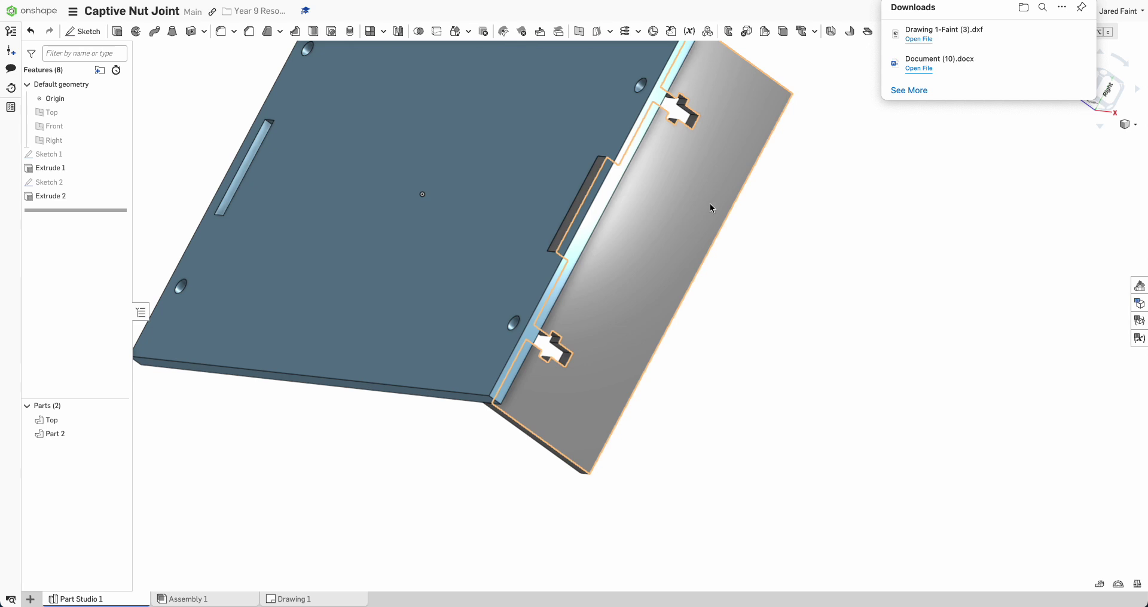
pyautogui.moveTo(710, 205); pyautogui.dragTo(518, 178, button='right')
pyautogui.moveTo(360, 287); pyautogui.dragTo(497, 460, button='right')
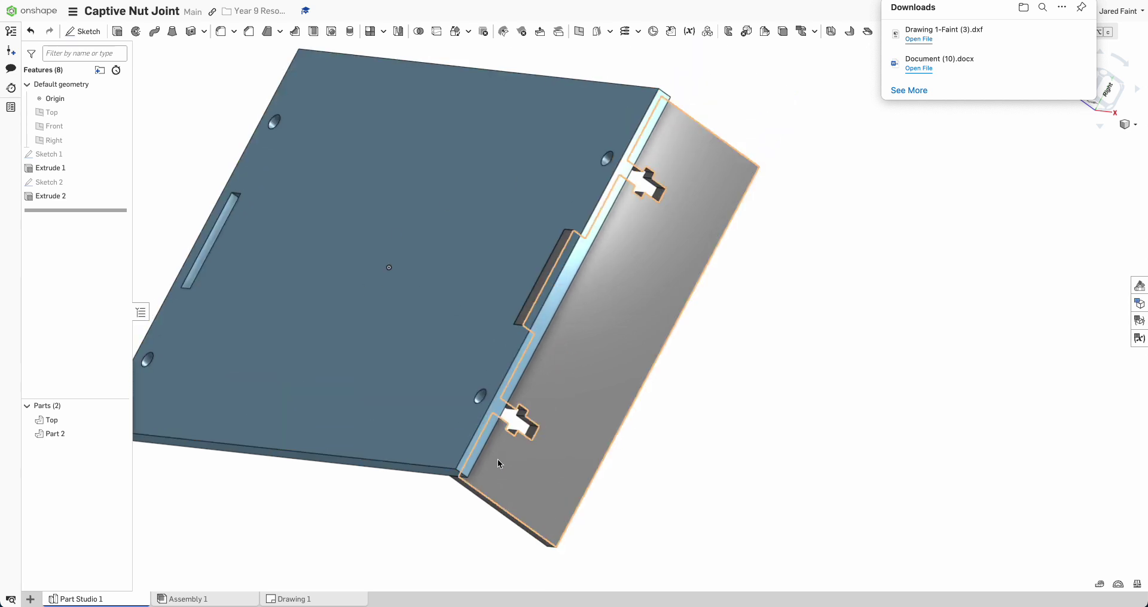
pyautogui.scroll(-3, 478, 357)
# Orbit and zoom to inspect the plate's edge and back face, ending with the top plate facing the viewer.
pyautogui.moveTo(473, 361); pyautogui.dragTo(505, 371, button='right')
pyautogui.scroll(5, 497, 382)
pyautogui.scroll(2, 519, 380)
pyautogui.scroll(3, 519, 376)
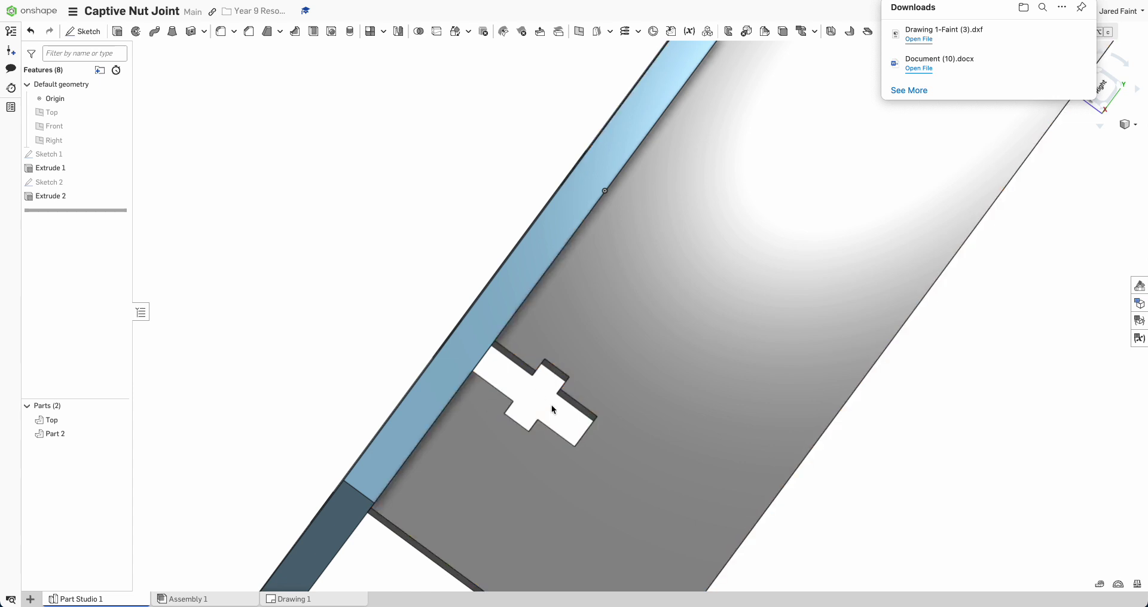
pyautogui.scroll(-1, 547, 387)
pyautogui.scroll(-5, 546, 387)
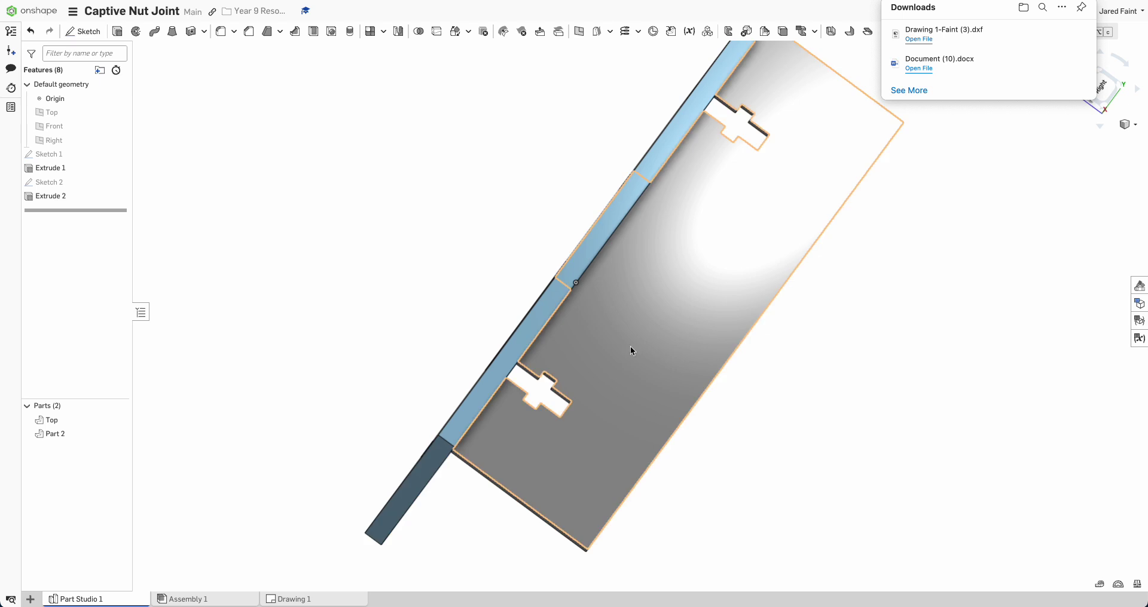
pyautogui.scroll(-5, 556, 314)
pyautogui.moveTo(558, 314); pyautogui.dragTo(567, 286, button='right')
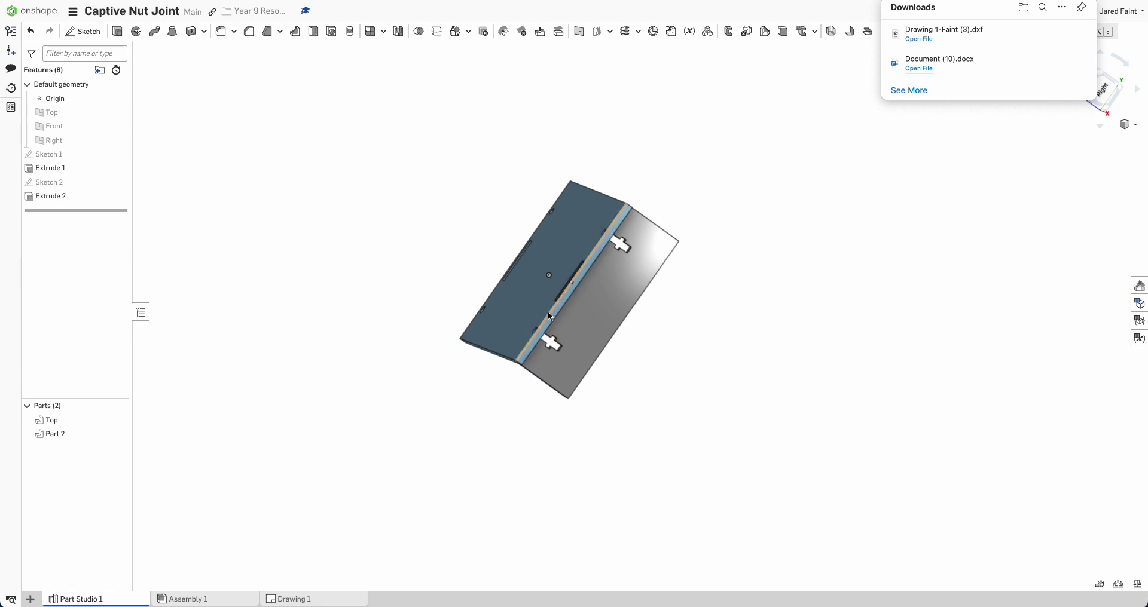
pyautogui.moveTo(538, 332); pyautogui.dragTo(488, 310, button='right')
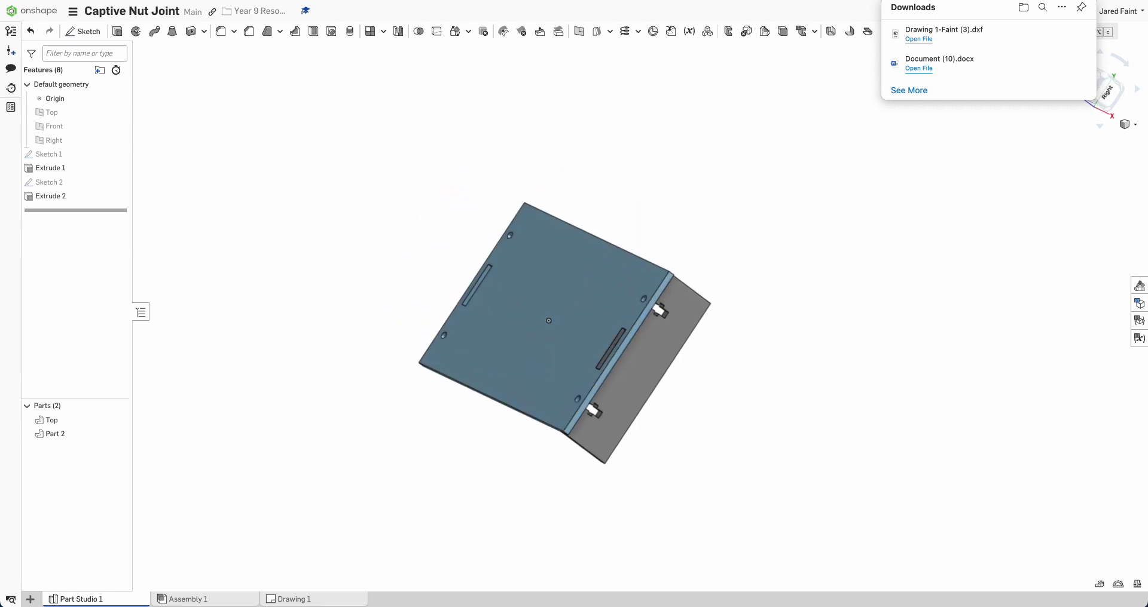